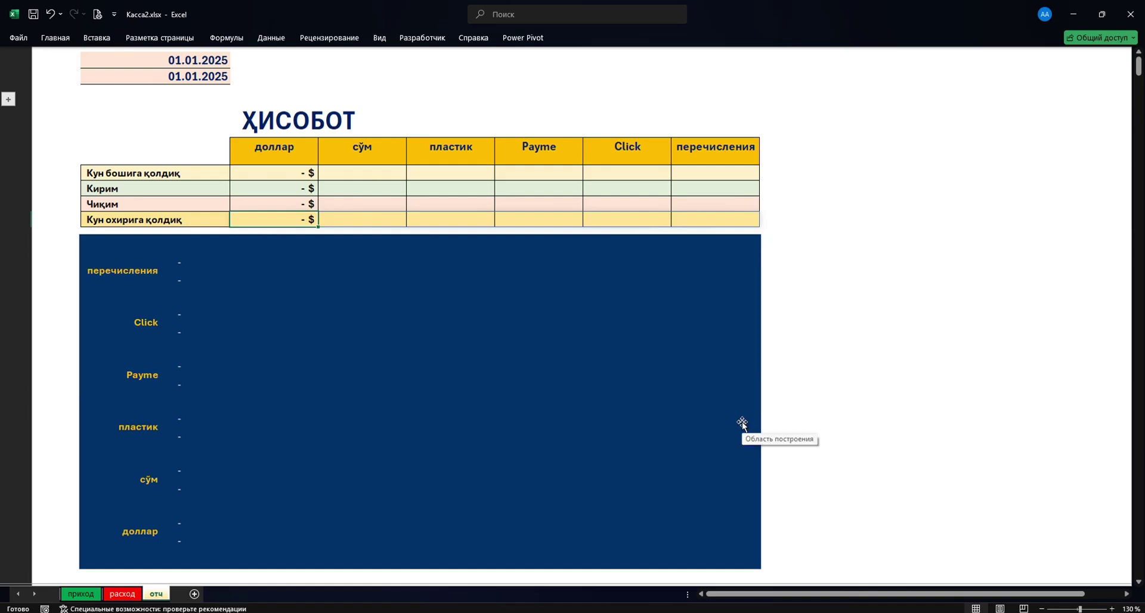
Look through the приход, расход and отч sheets, examining the report's opening and closing balance rows
{"action": "left_click", "coordinate": [84, 593]}
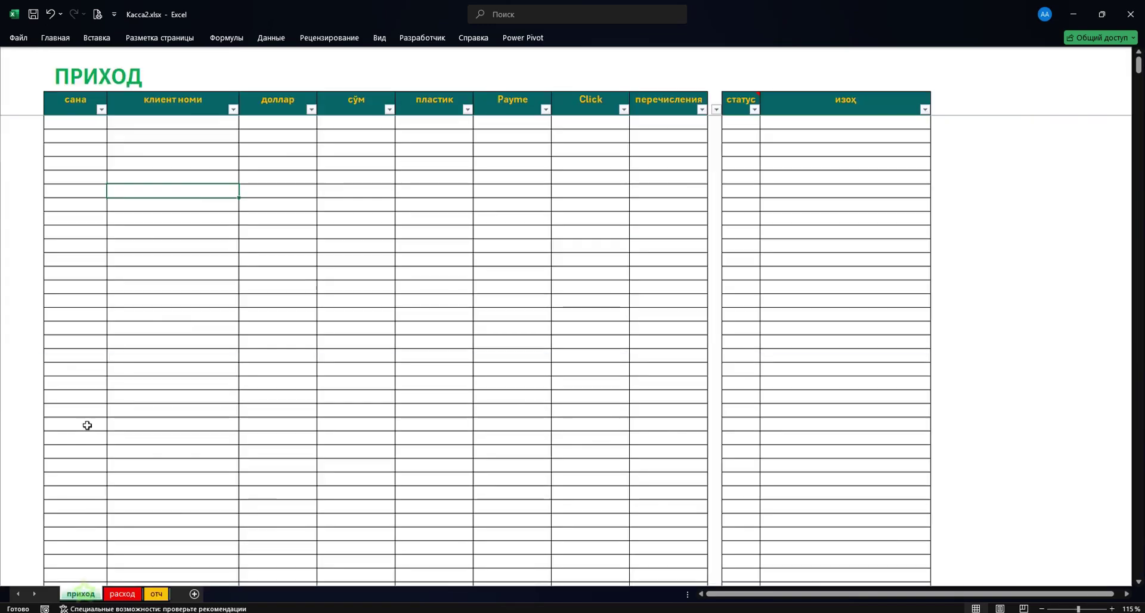
{"action": "left_click", "coordinate": [123, 594]}
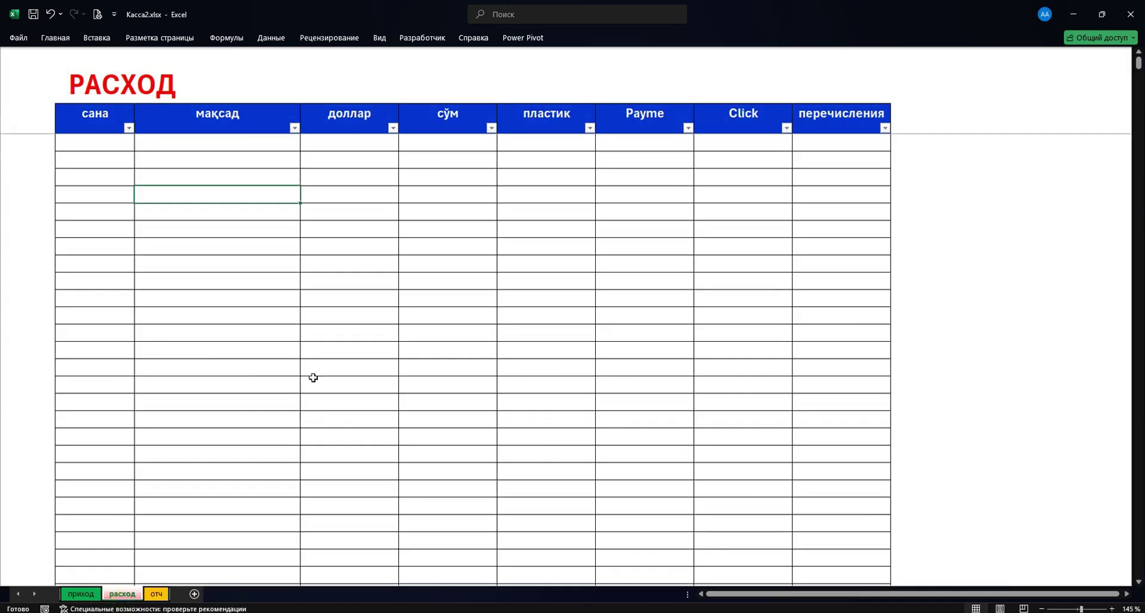
{"action": "left_click", "coordinate": [157, 594]}
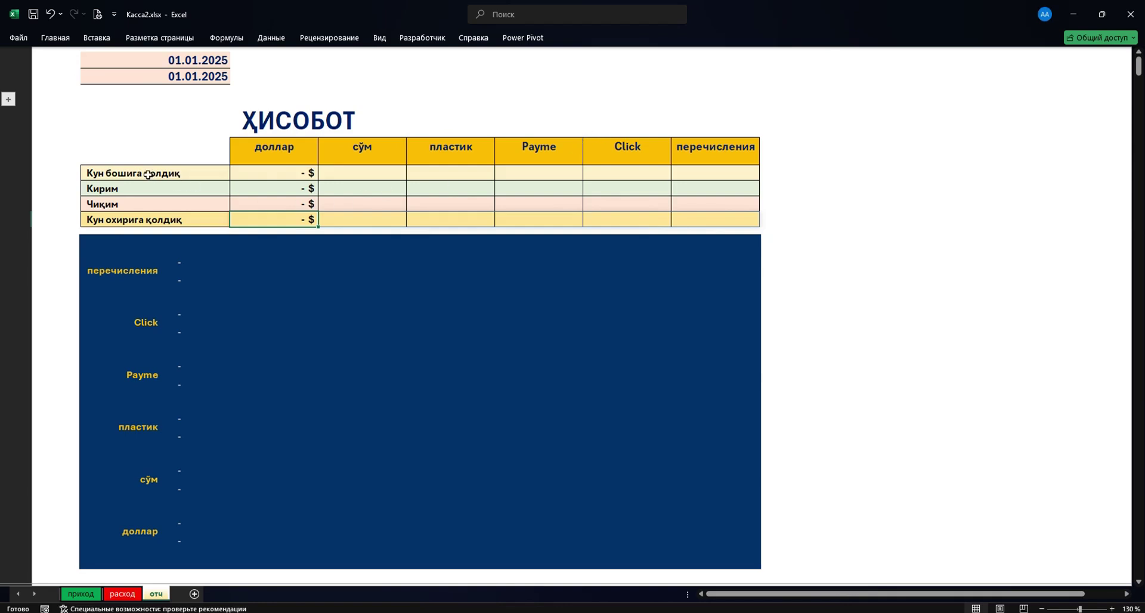
{"action": "left_click_drag", "start_coordinate": [149, 175], "coordinate": [653, 174]}
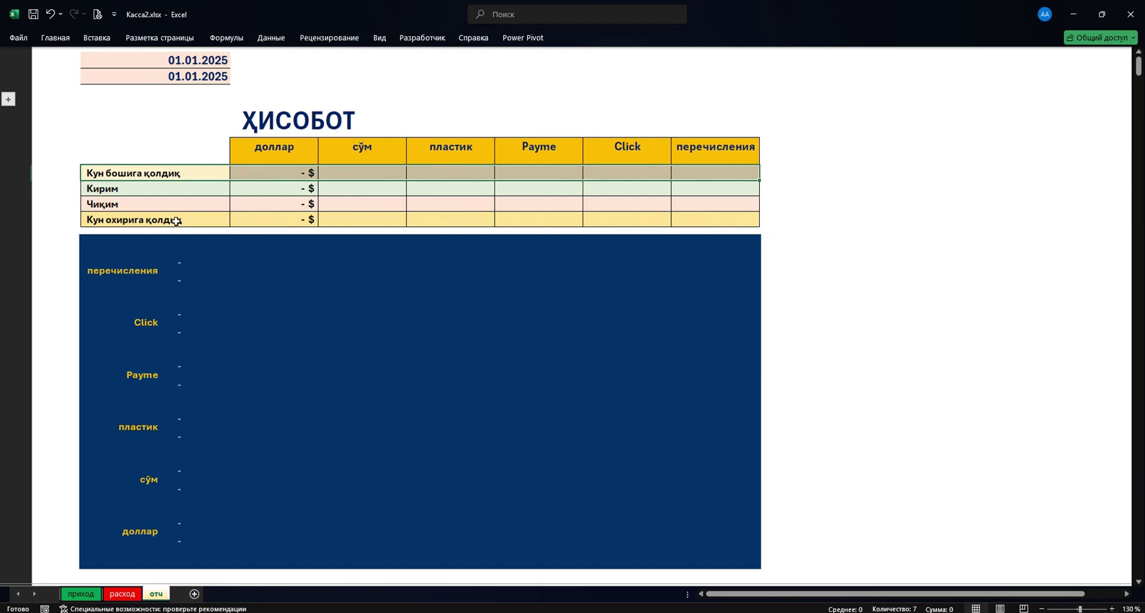
{"action": "left_click_drag", "start_coordinate": [176, 219], "coordinate": [718, 218]}
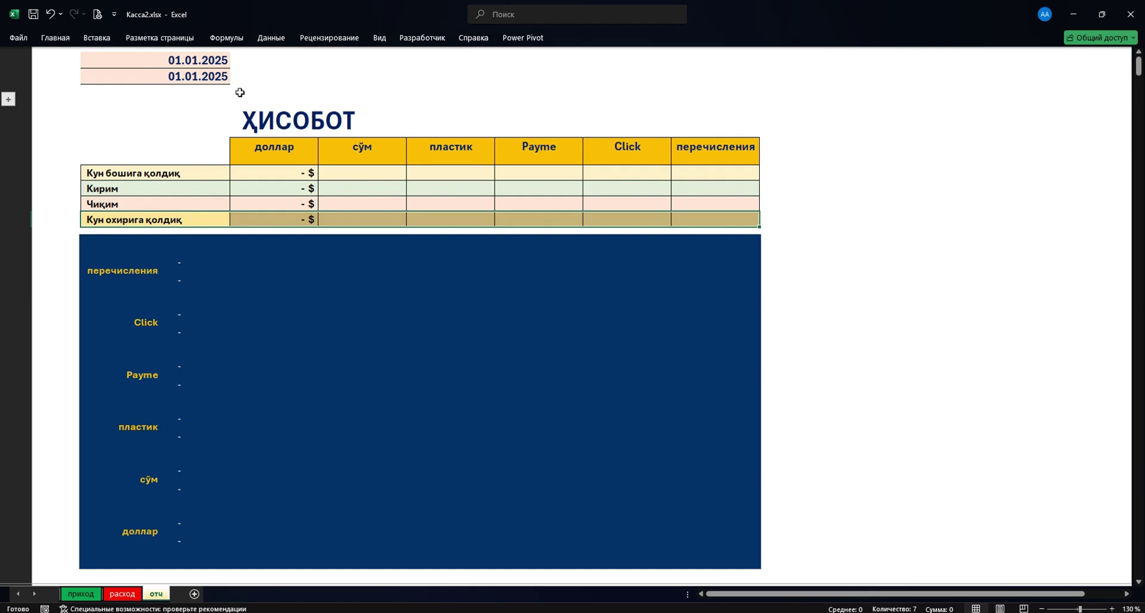
{"action": "left_click", "coordinate": [308, 173]}
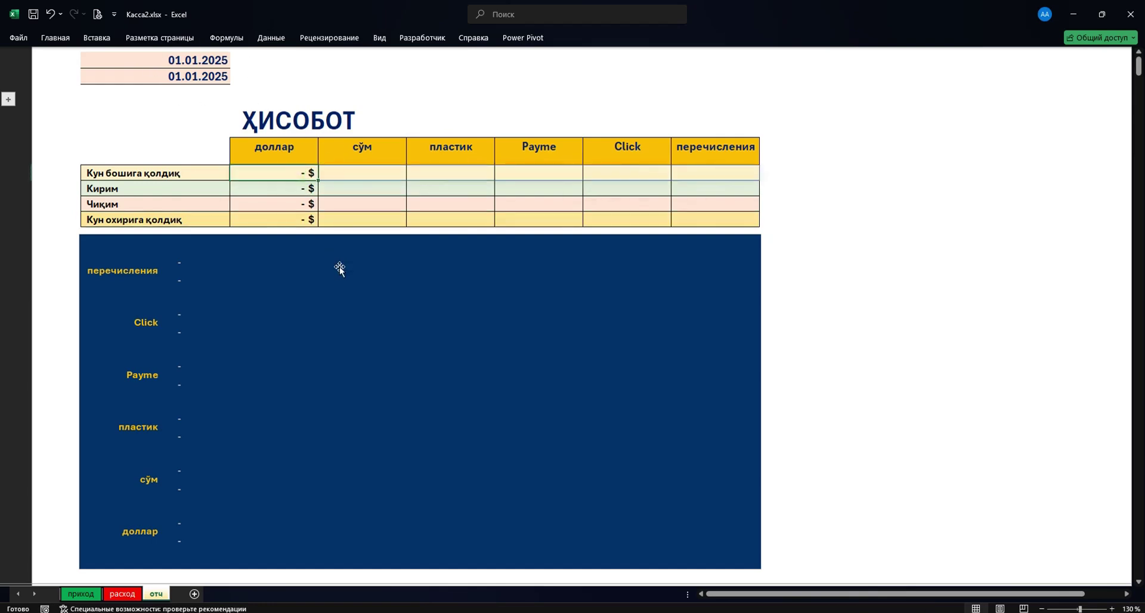
{"action": "left_click", "coordinate": [299, 186]}
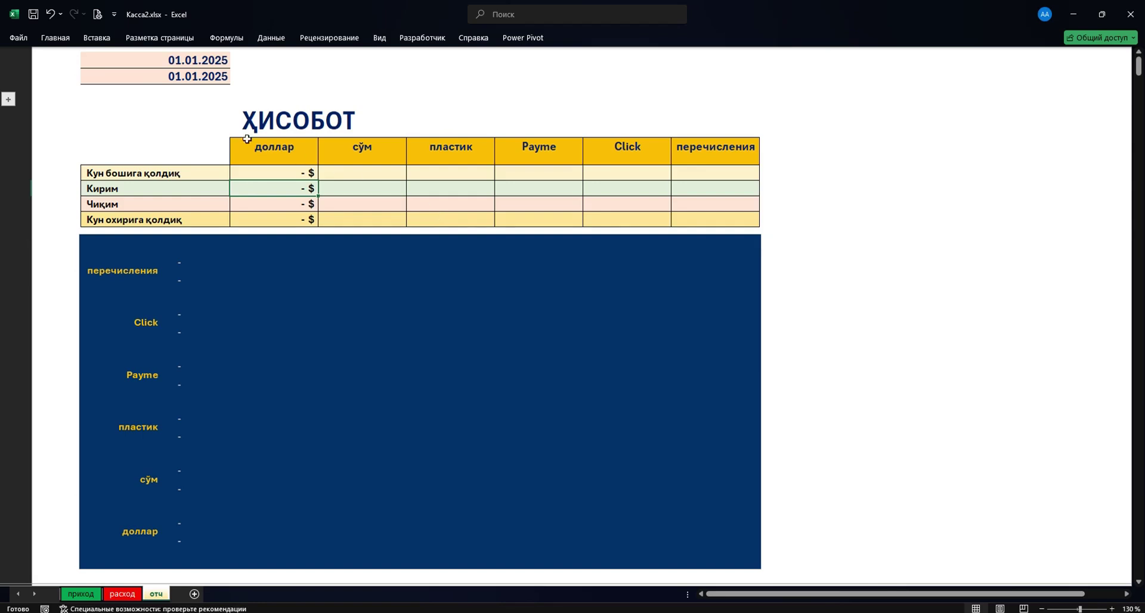
{"action": "left_click_drag", "start_coordinate": [161, 172], "coordinate": [685, 169]}
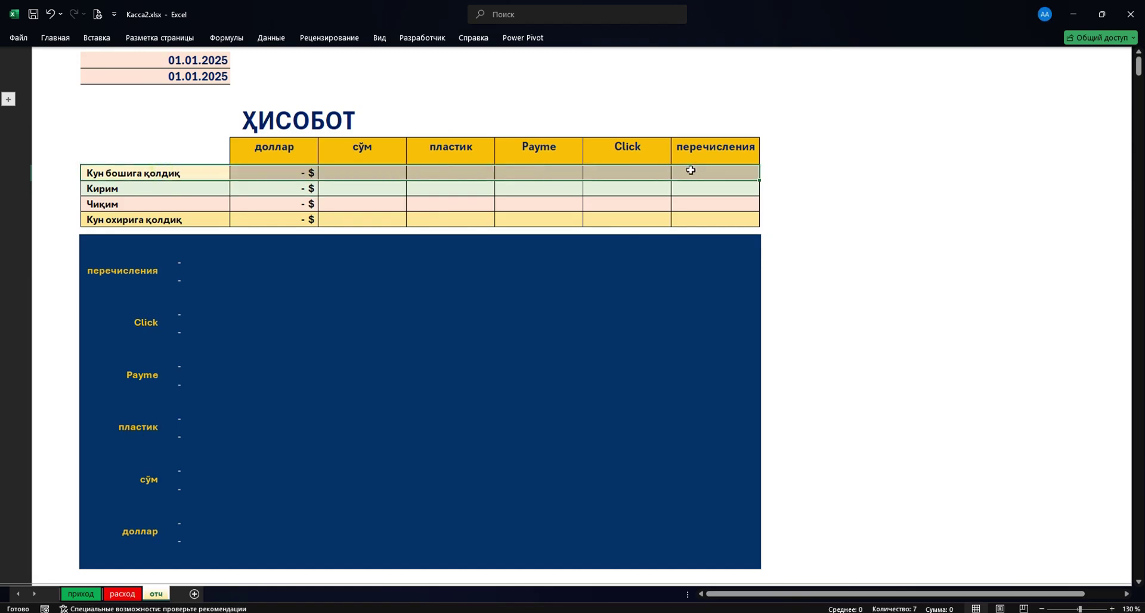
{"action": "left_click_drag", "start_coordinate": [230, 217], "coordinate": [694, 220]}
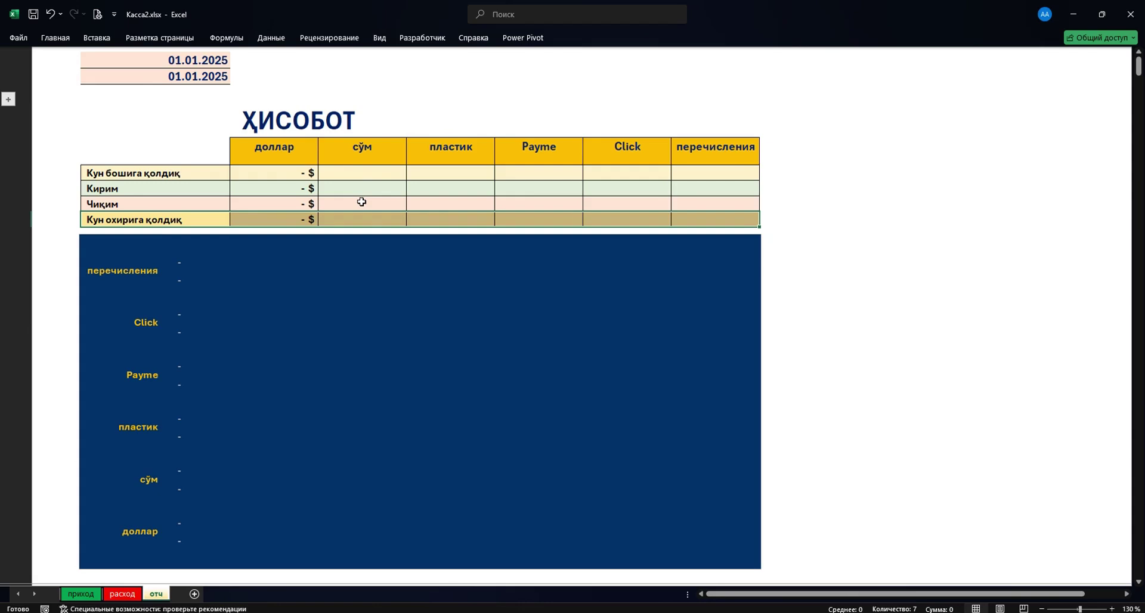
On the приход sheet, record an income entry in the first row dated 01.01.2025 with 500 in the доллар column
{"action": "left_click", "coordinate": [81, 593]}
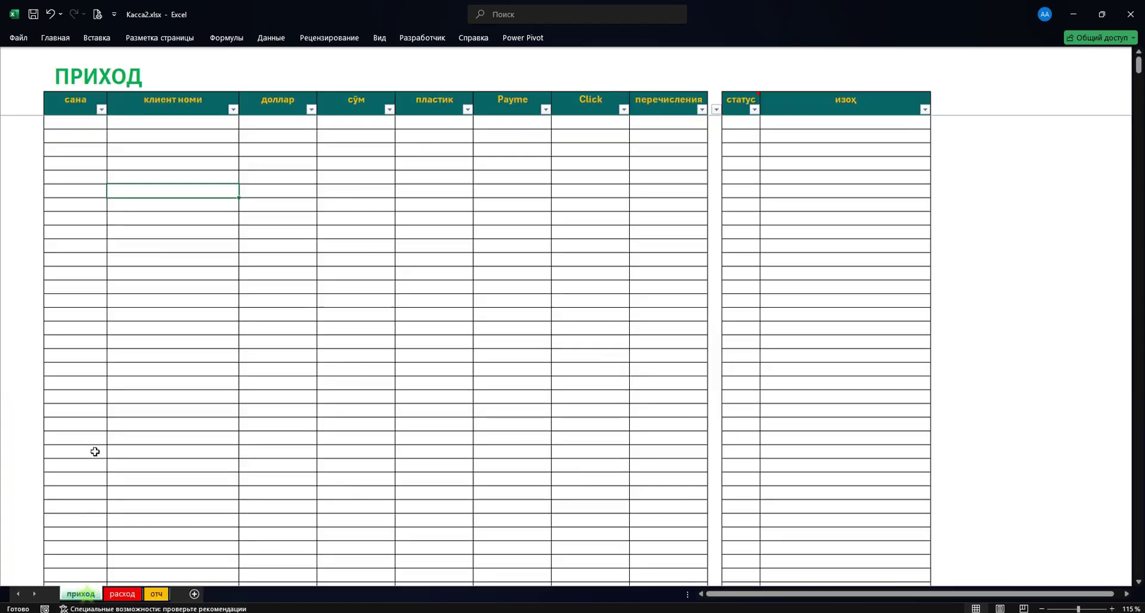
{"action": "left_click", "coordinate": [69, 126]}
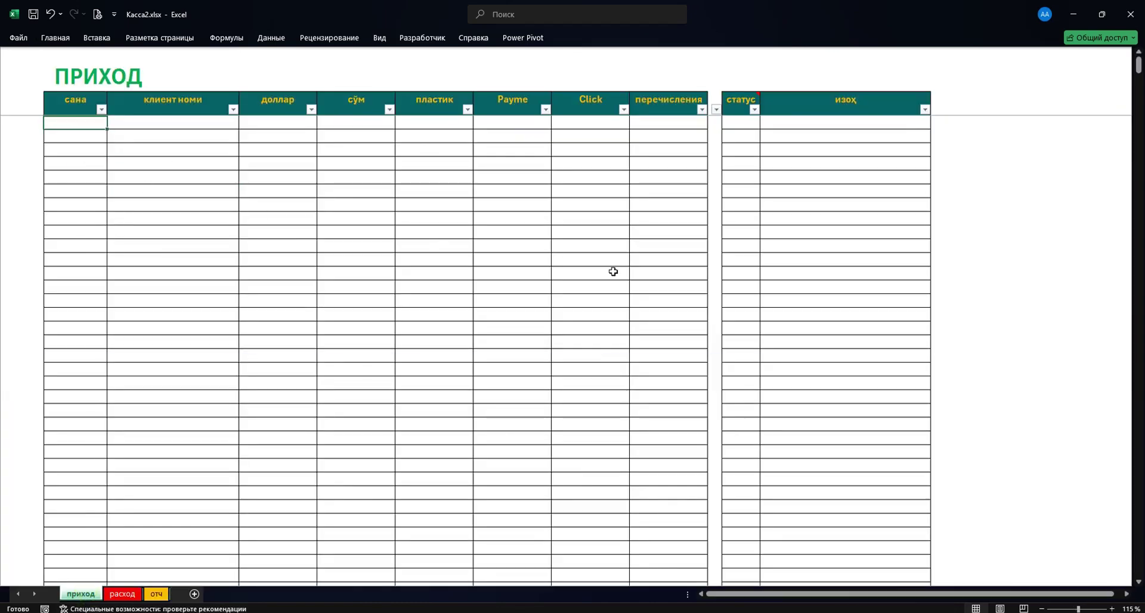
{"action": "type", "text": "1.1"}
{"action": "key", "text": "Tab"}
{"action": "key", "text": "Tab"}
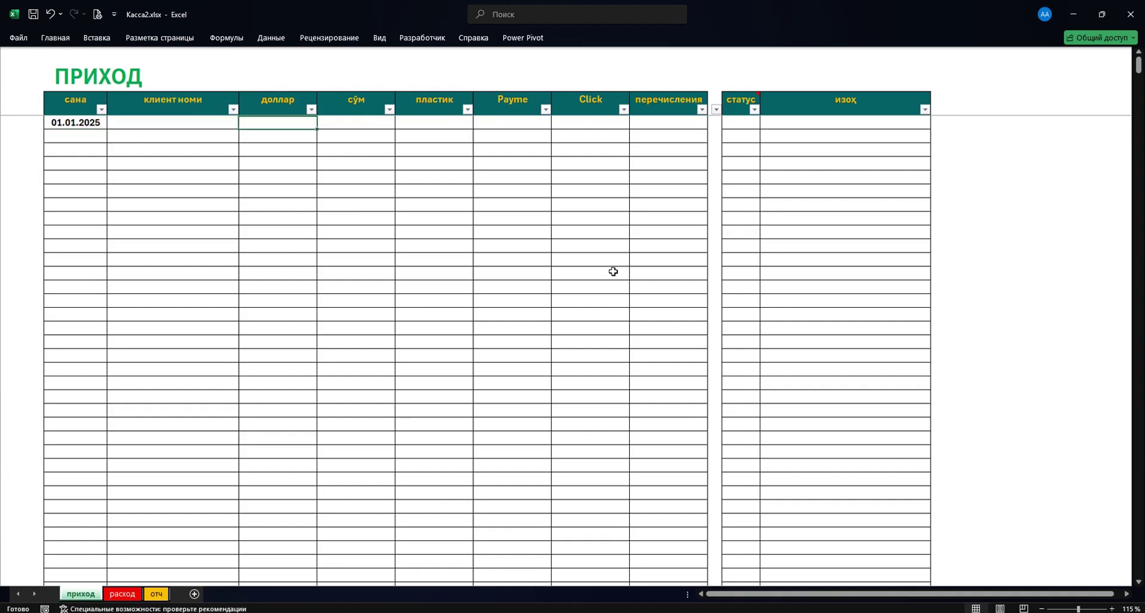
{"action": "type", "text": "500"}
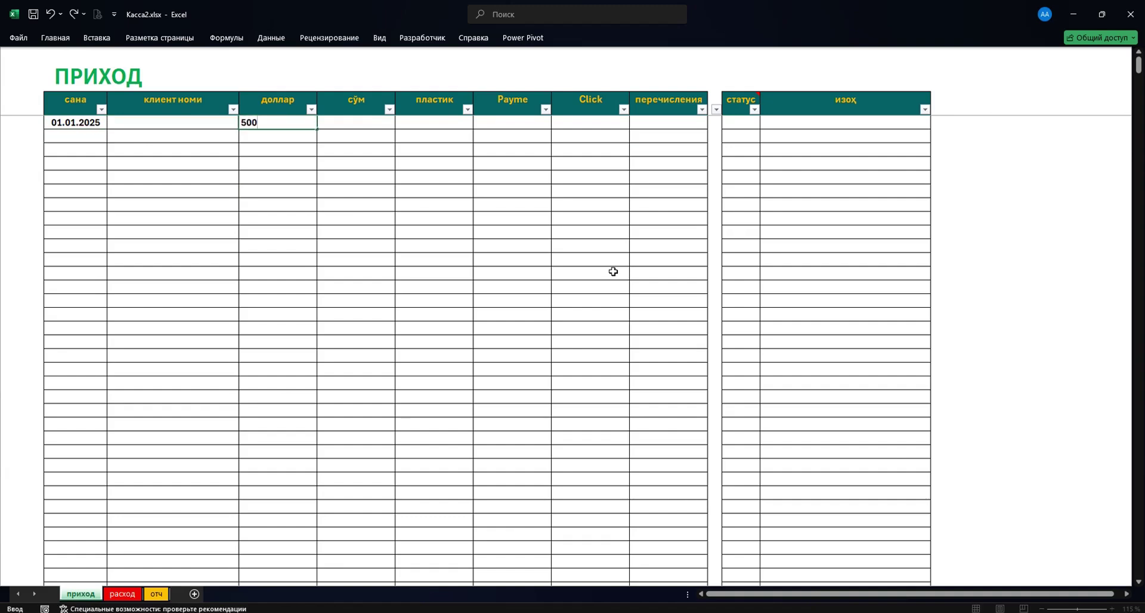
{"action": "key", "text": "Return"}
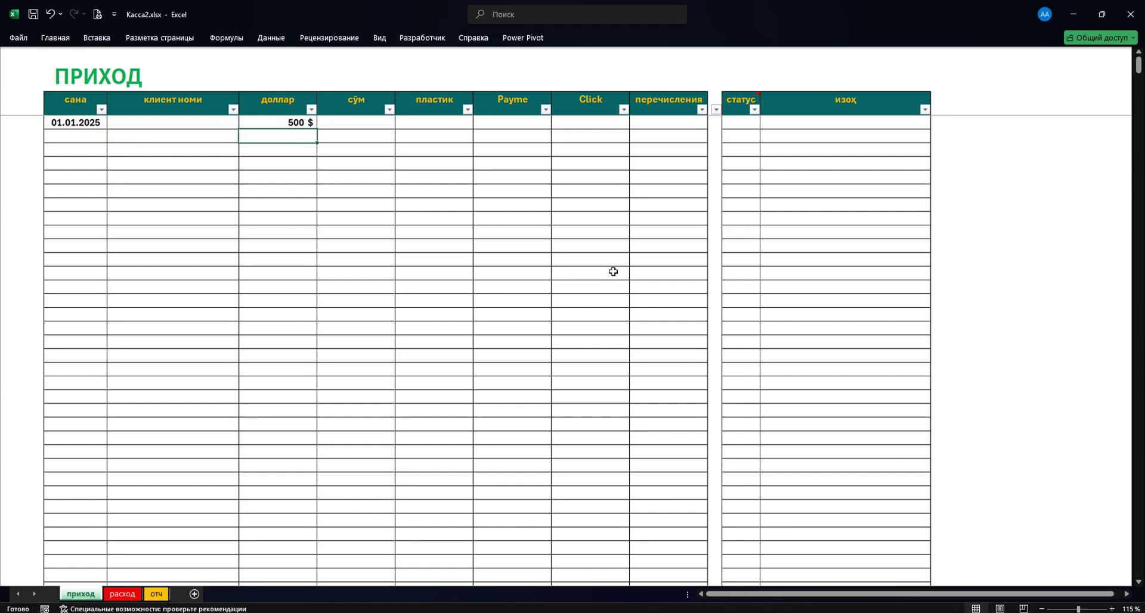
On the расход sheet, record an expense entry in the first row dated 01.01.2025 with 200 in the доллар column
{"action": "left_click", "coordinate": [122, 594]}
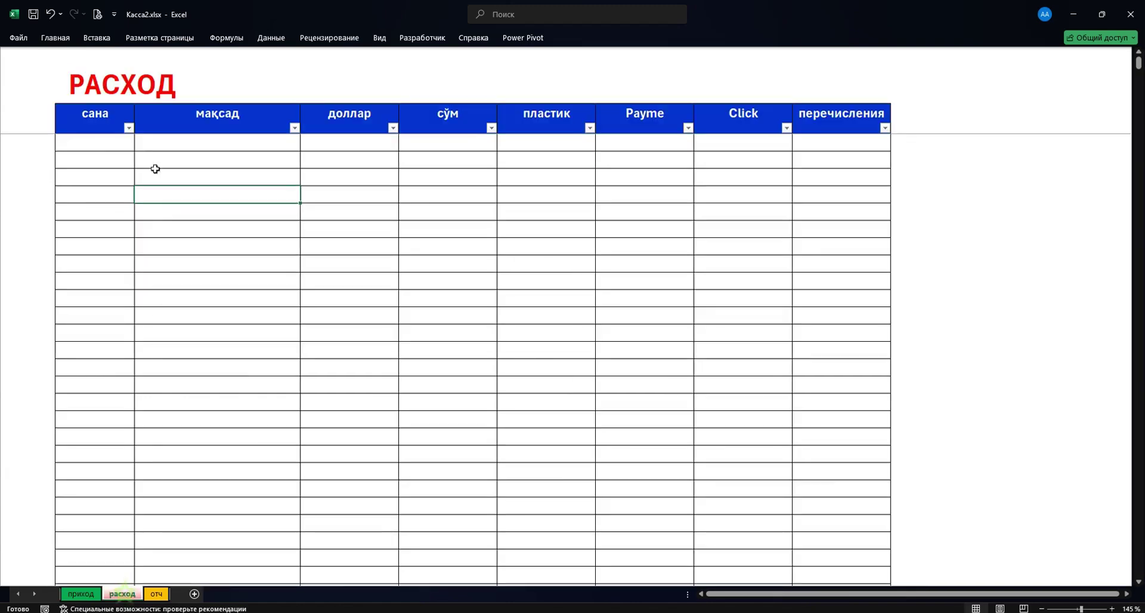
{"action": "left_click", "coordinate": [99, 144]}
{"action": "type", "text": "1.1"}
{"action": "key", "text": "Tab"}
{"action": "key", "text": "Tab"}
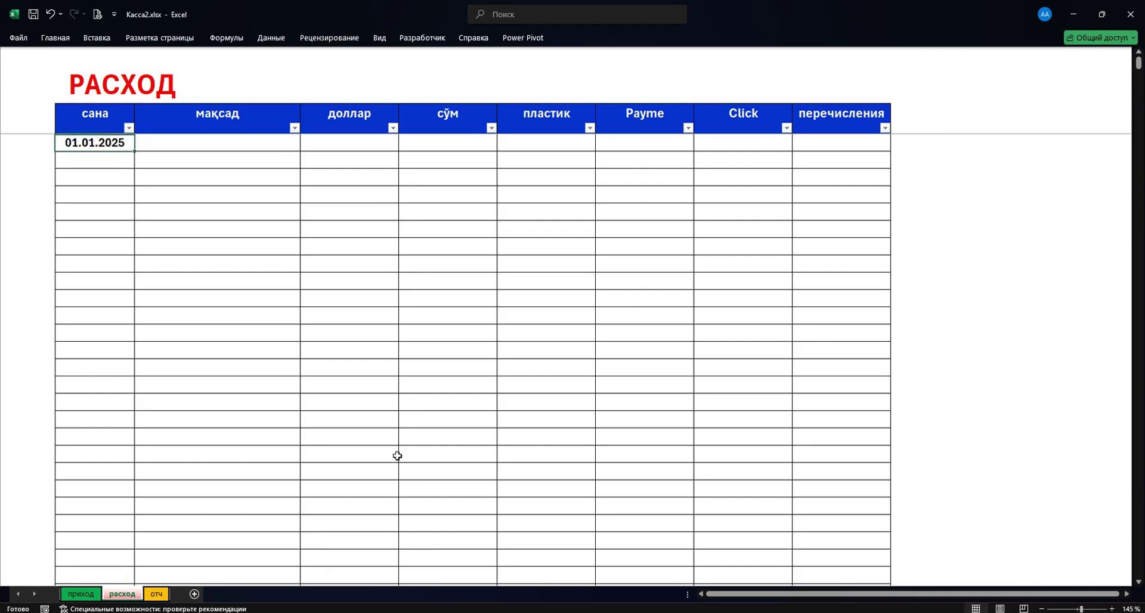
{"action": "type", "text": "200"}
{"action": "key", "text": "Return"}
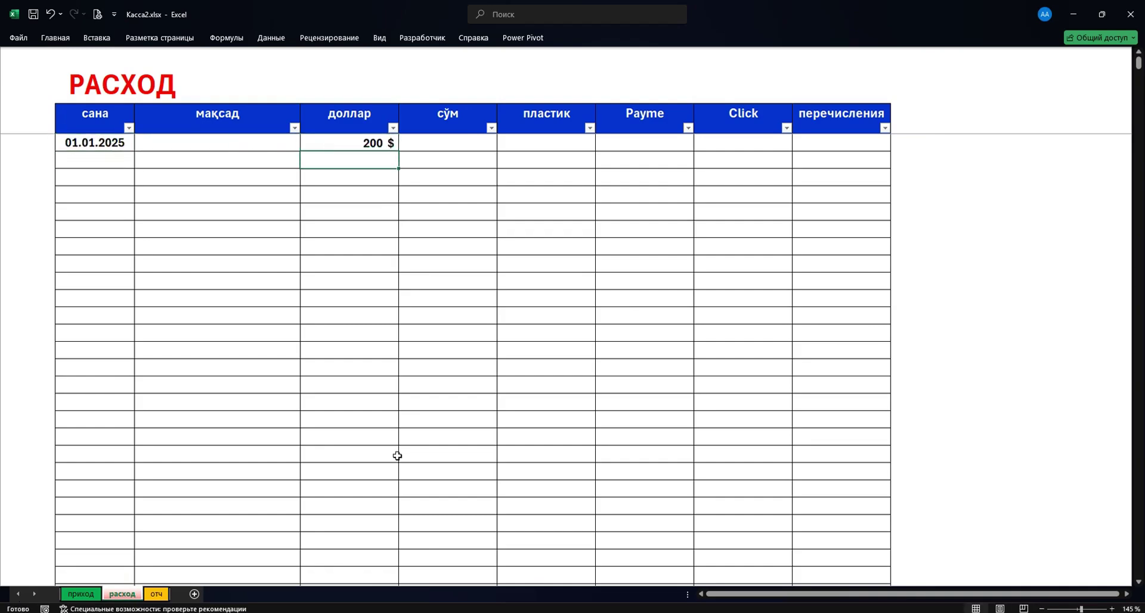
{"action": "key", "text": "Up"}
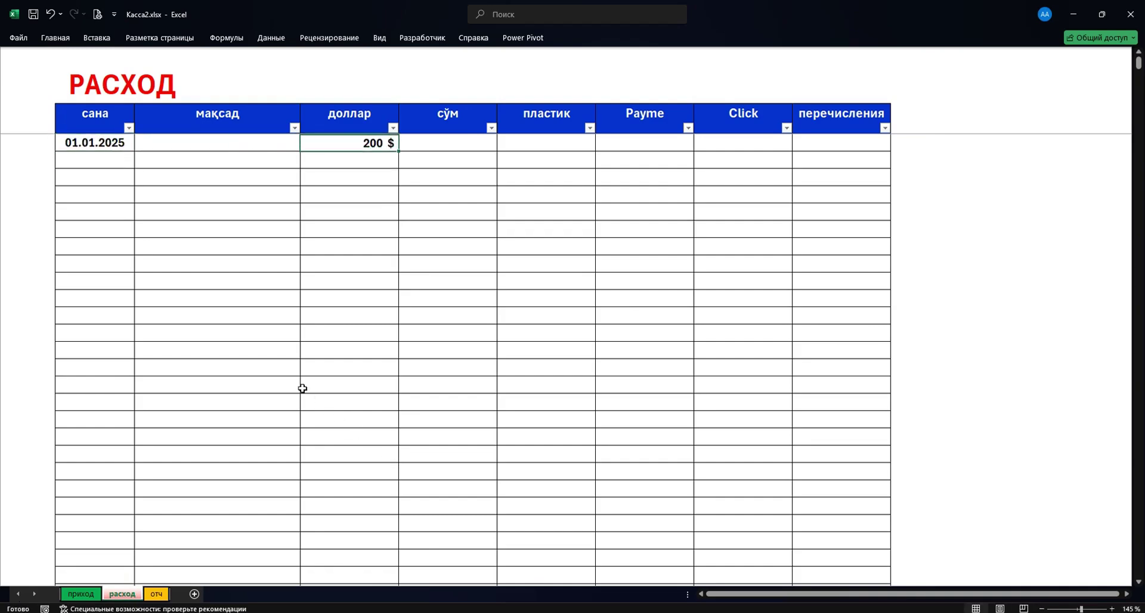
Examine the отч report's date range and its dollar opening balance, income, expense and closing balance
{"action": "left_click", "coordinate": [156, 593]}
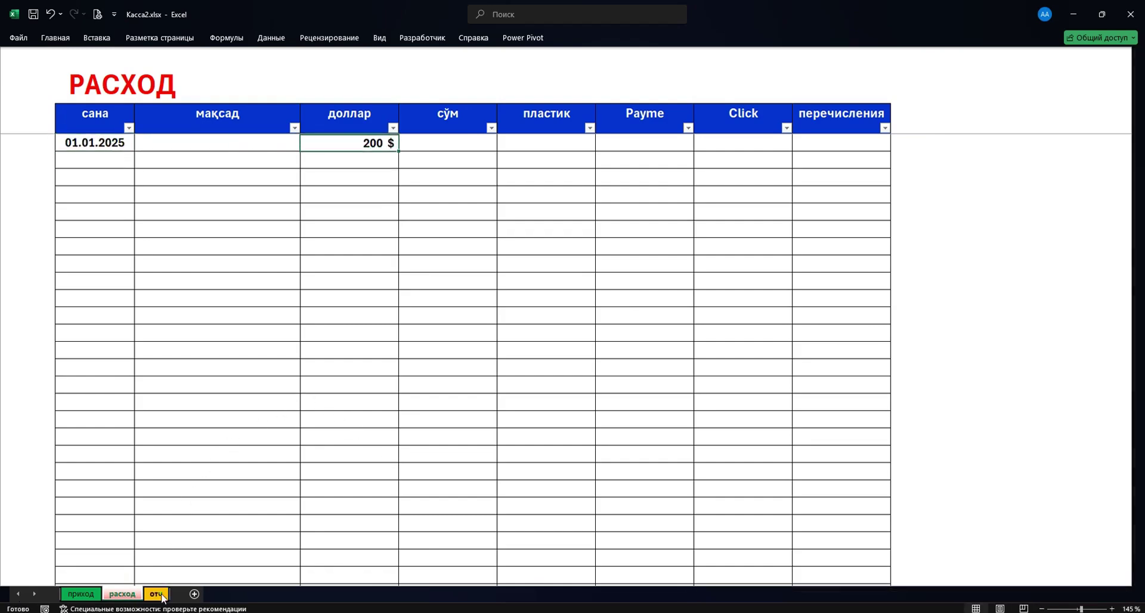
{"action": "left_click", "coordinate": [281, 189]}
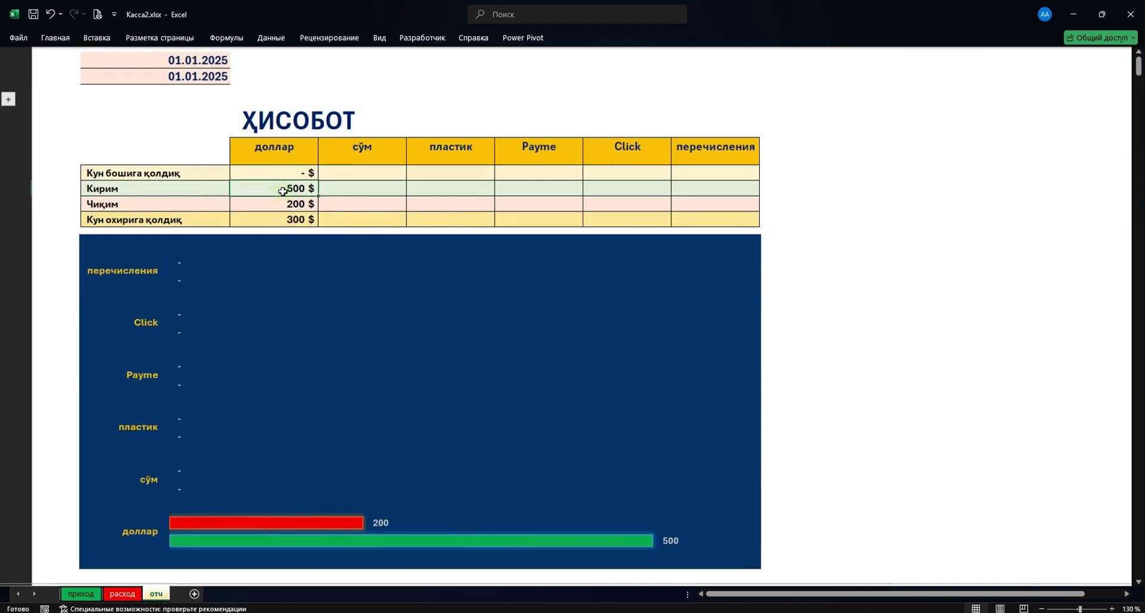
{"action": "left_click", "coordinate": [164, 59]}
{"action": "left_click", "coordinate": [157, 76]}
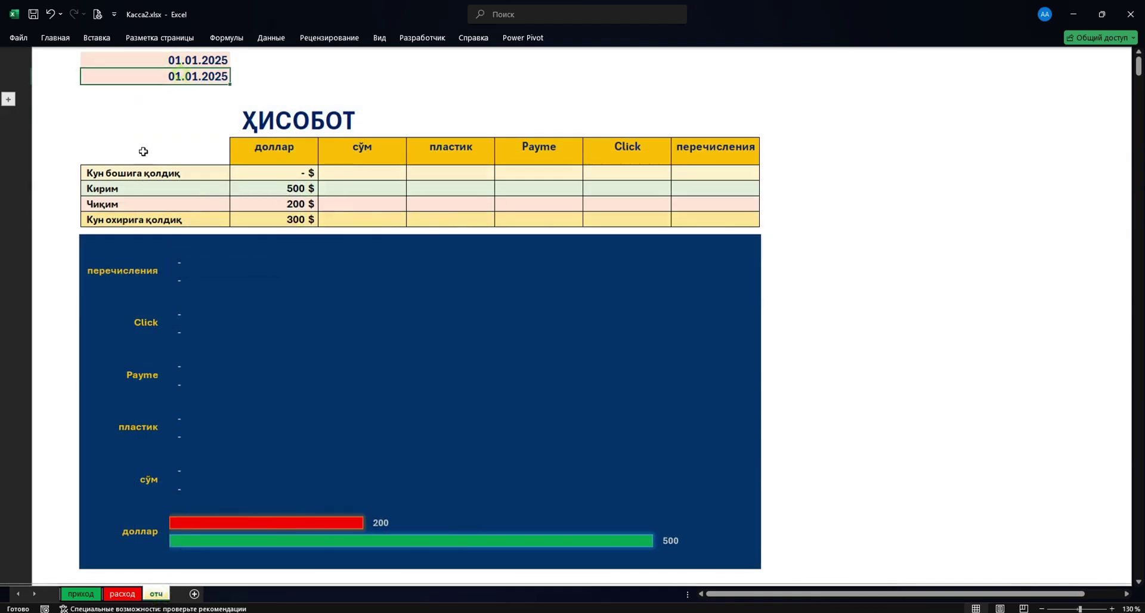
{"action": "left_click", "coordinate": [185, 60]}
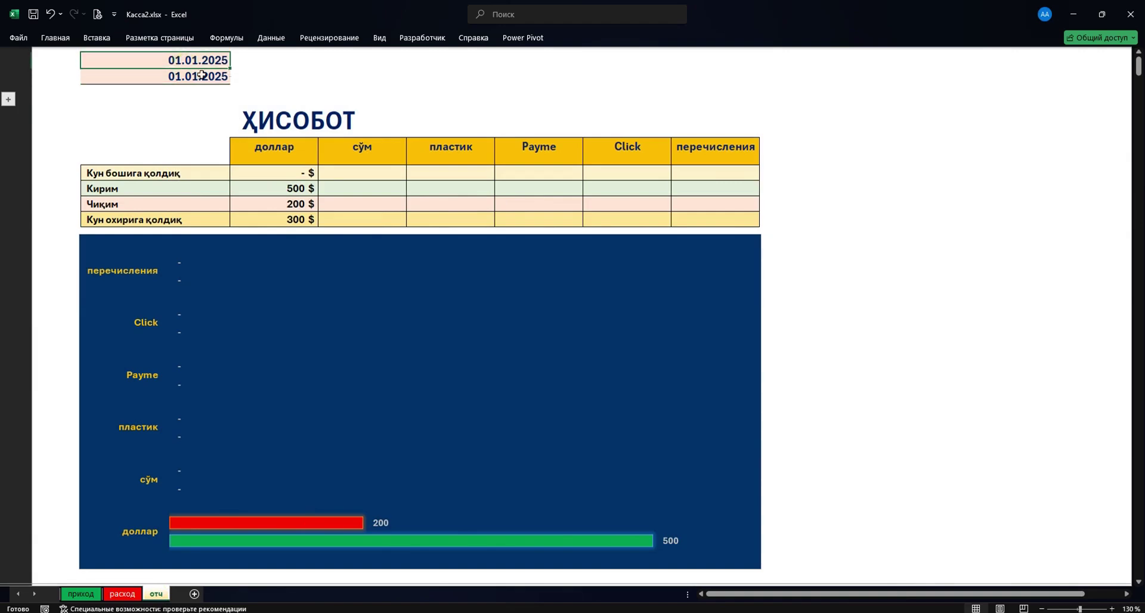
{"action": "left_click_drag", "start_coordinate": [142, 170], "coordinate": [721, 166]}
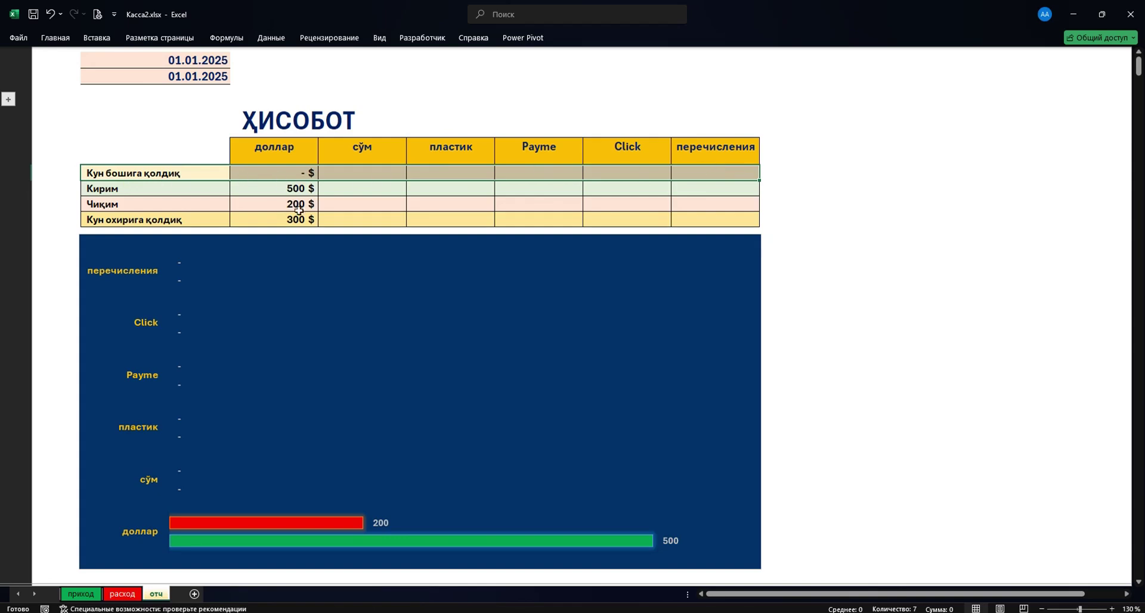
{"action": "left_click_drag", "start_coordinate": [138, 190], "coordinate": [704, 181]}
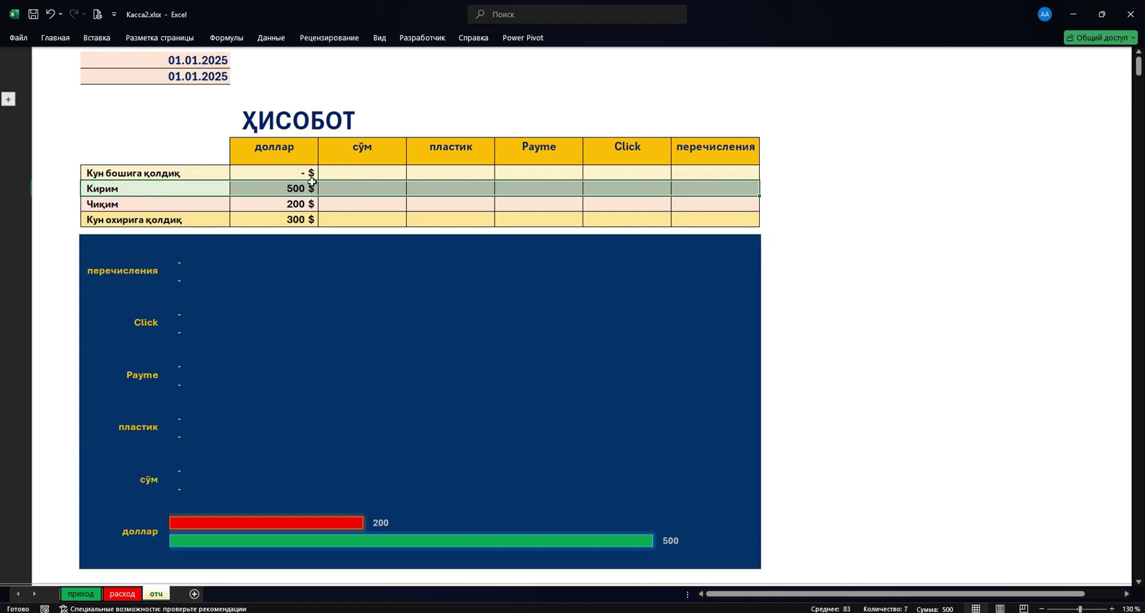
{"action": "left_click", "coordinate": [286, 204]}
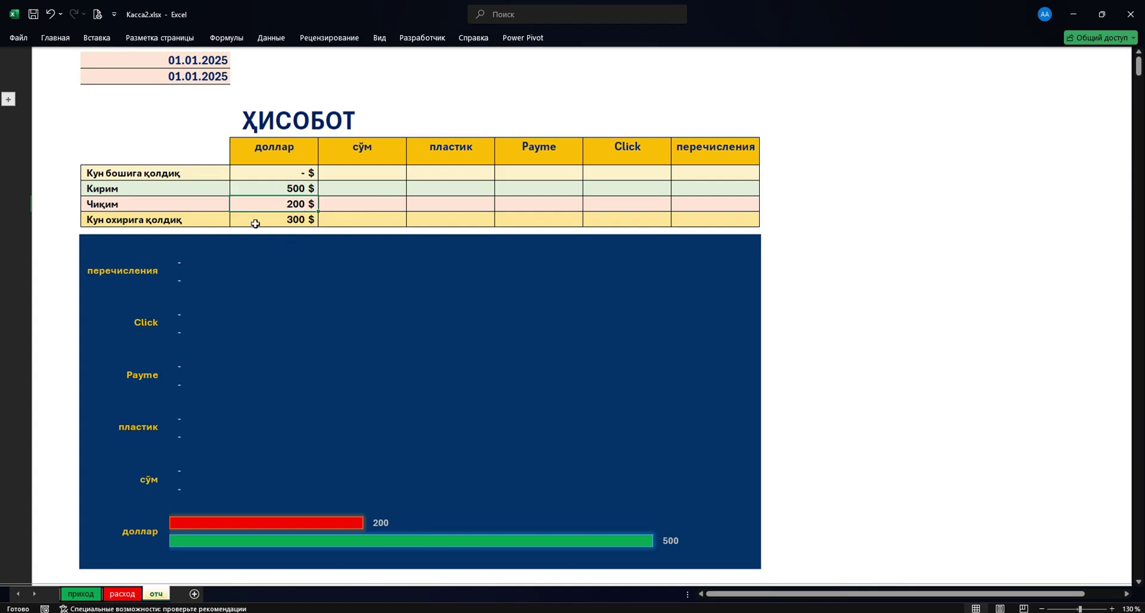
{"action": "left_click", "coordinate": [202, 77]}
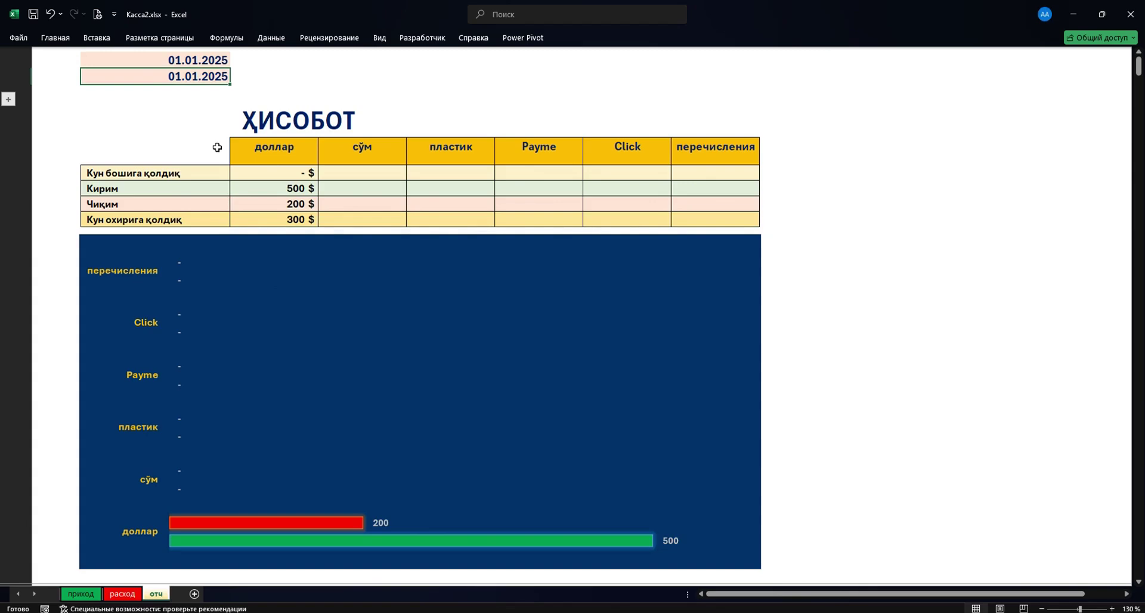
{"action": "left_click", "coordinate": [258, 226]}
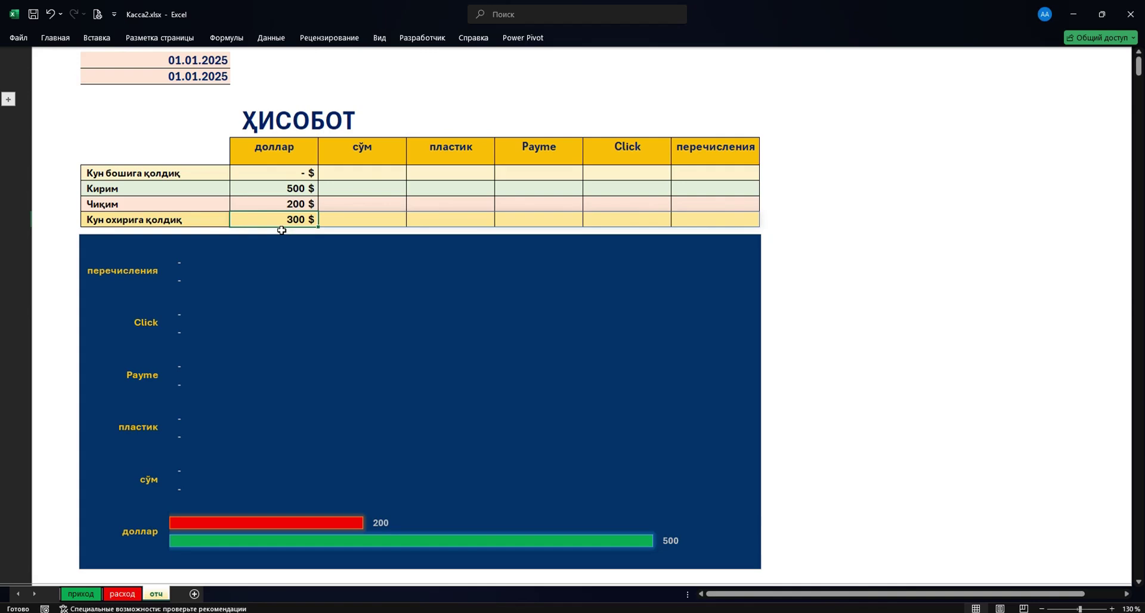
Set both the start and end dates of the отч report to 02.01.2025
{"action": "left_click", "coordinate": [191, 60]}
{"action": "type", "text": "2/1"}
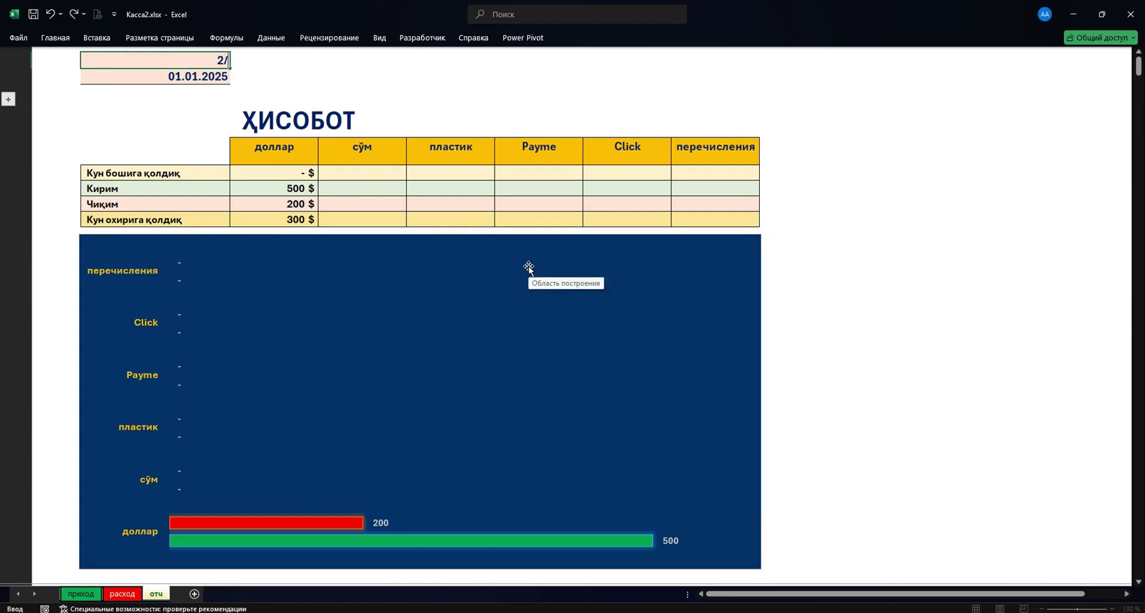
{"action": "key", "text": "Return"}
{"action": "type", "text": "2/1"}
{"action": "key", "text": "Return"}
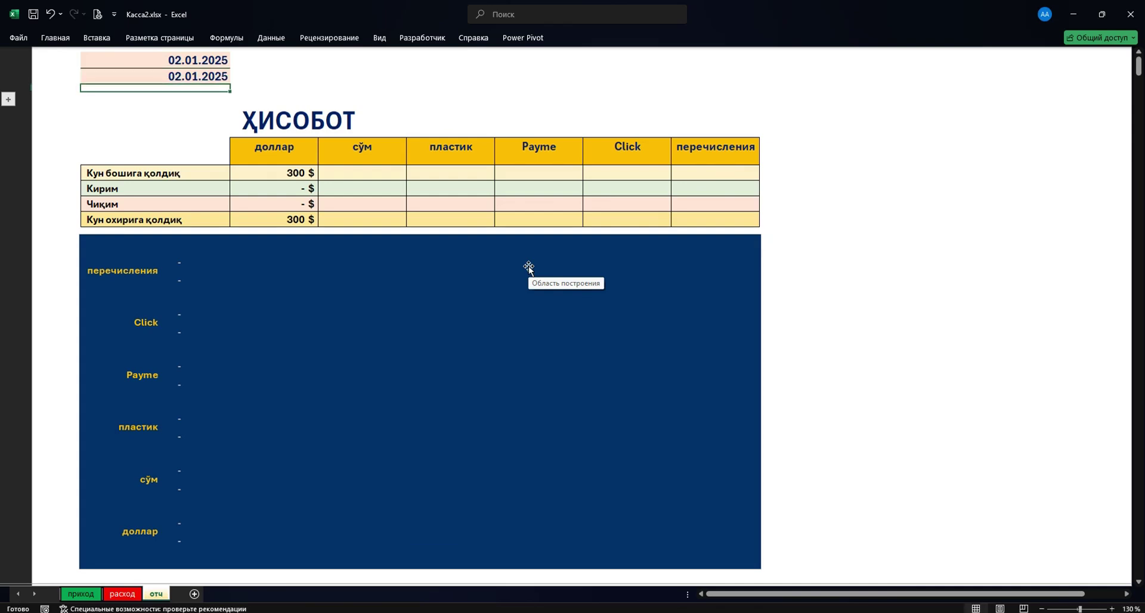
Check the report's dollar opening balance, income, expense and closing balance against the two report dates
{"action": "left_click", "coordinate": [285, 176]}
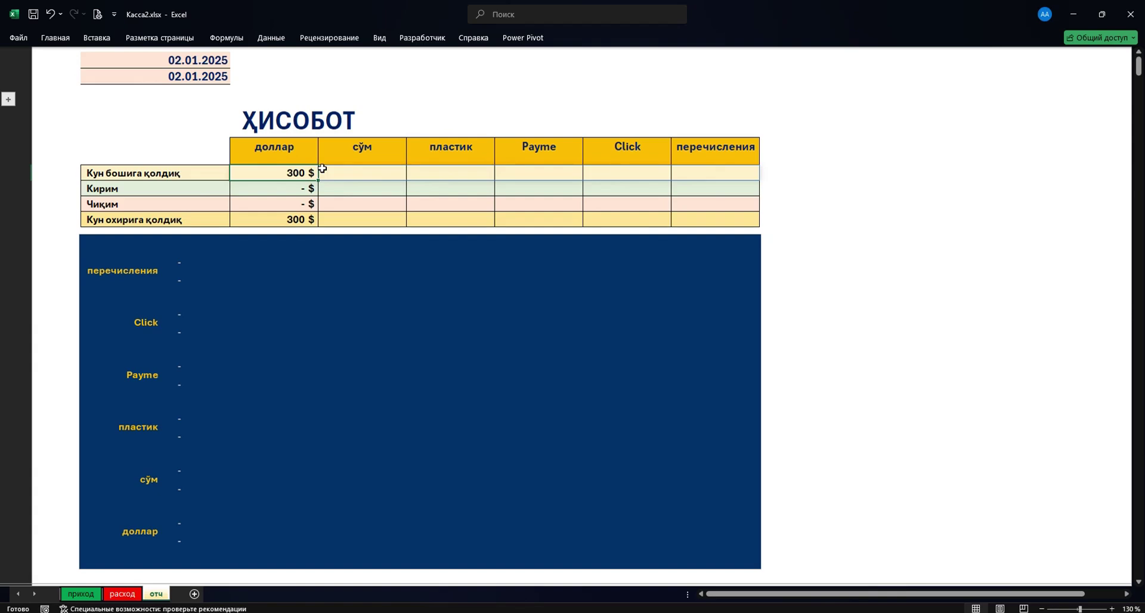
{"action": "left_click", "coordinate": [193, 59]}
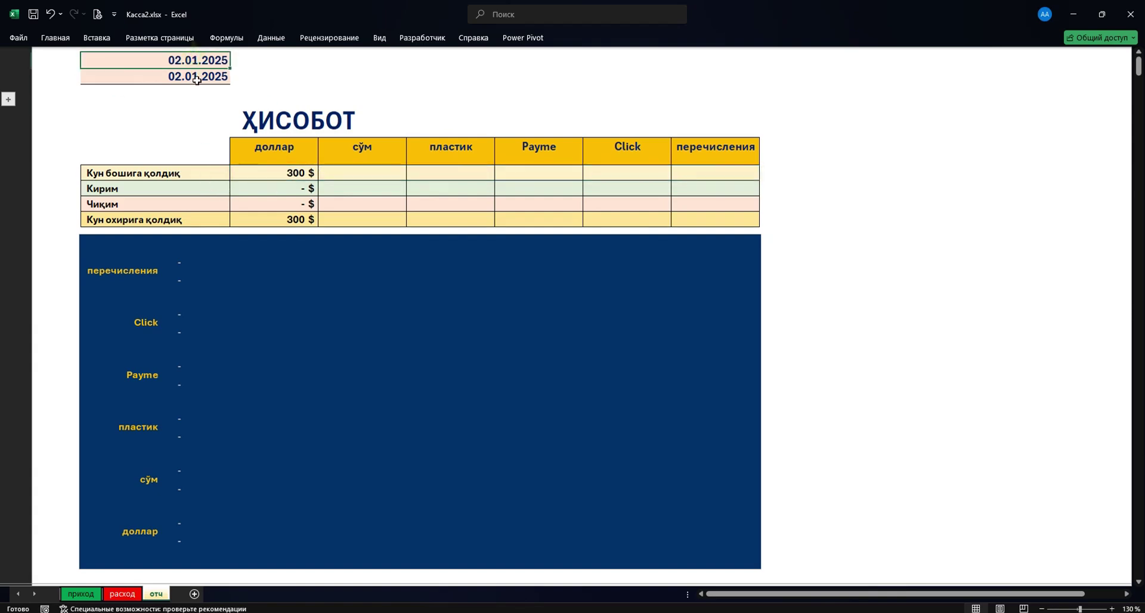
{"action": "left_click", "coordinate": [196, 79]}
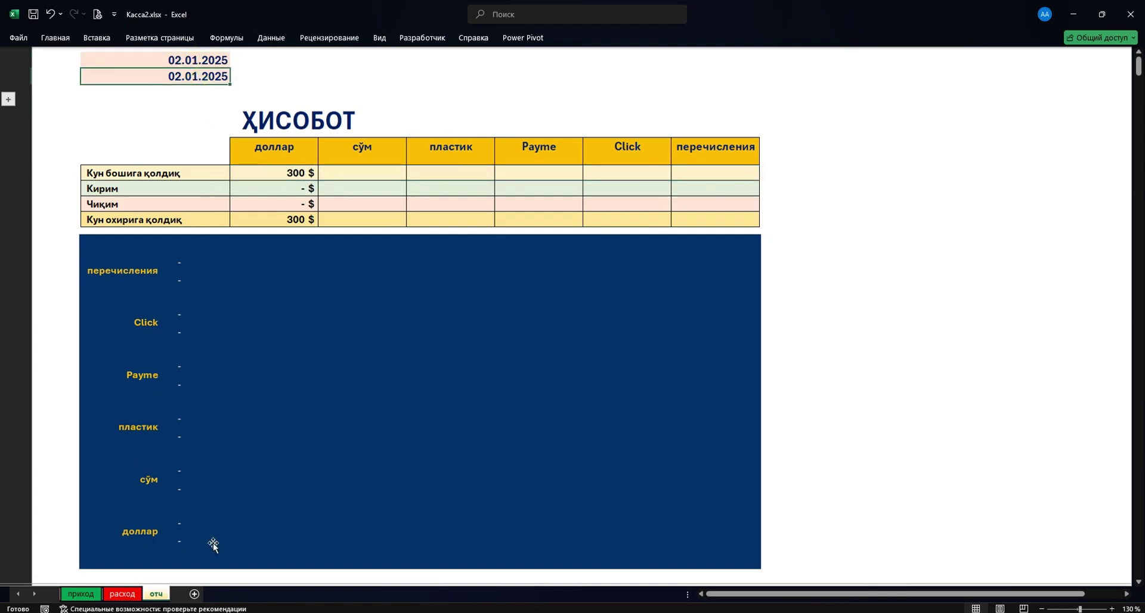
{"action": "left_click_drag", "start_coordinate": [293, 187], "coordinate": [293, 204]}
{"action": "left_click", "coordinate": [298, 174]}
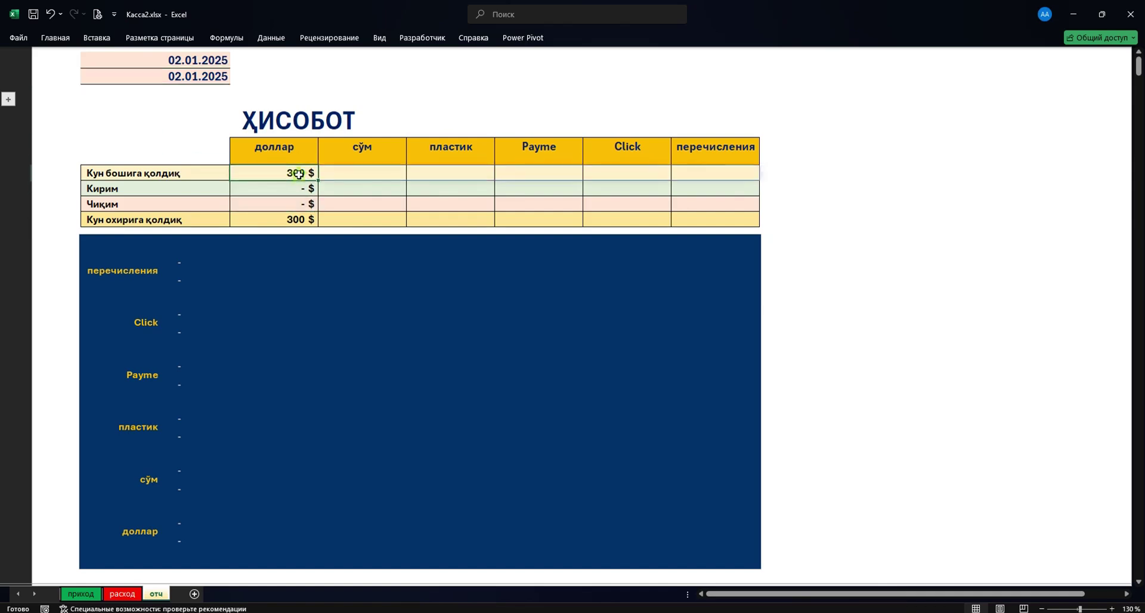
{"action": "left_click", "coordinate": [268, 216]}
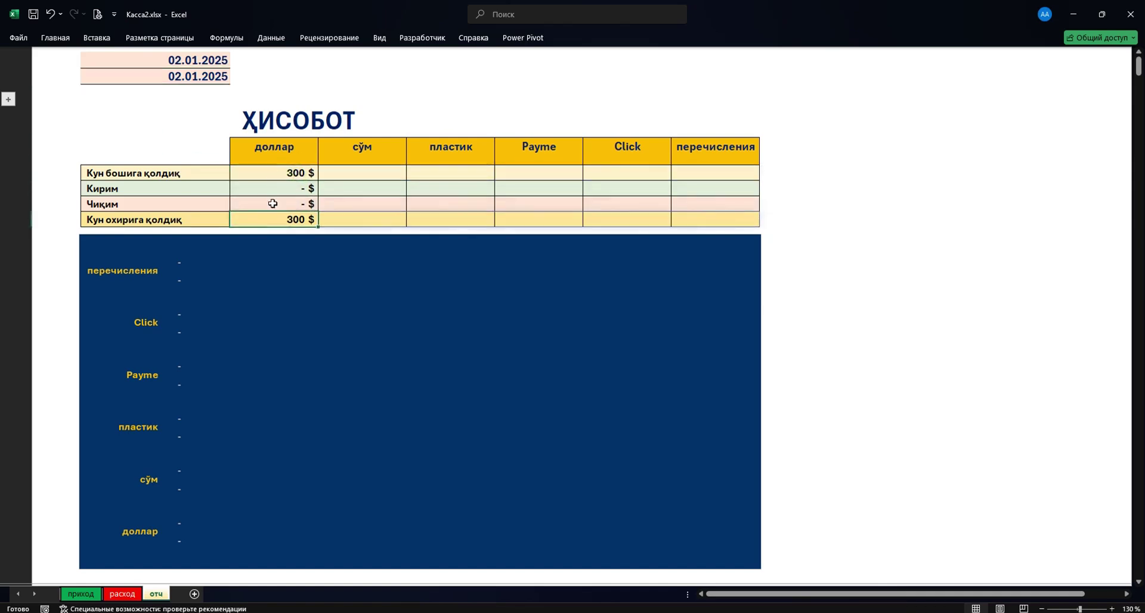
{"action": "left_click", "coordinate": [206, 59]}
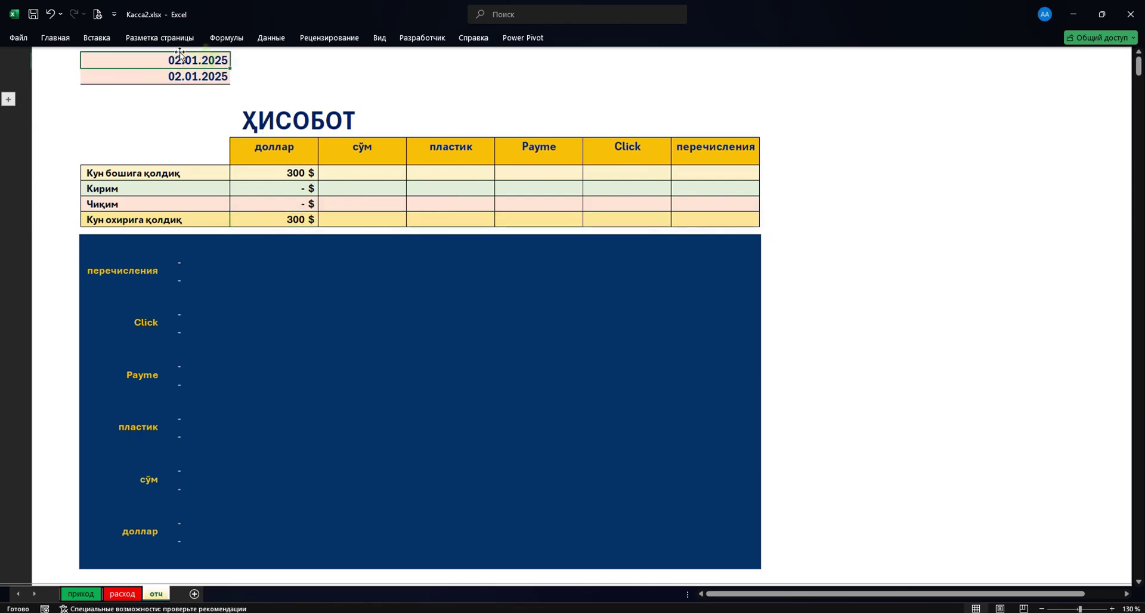
Examine the dollar value in the report's Кун бошига қолдиқ row
{"action": "left_click", "coordinate": [226, 175]}
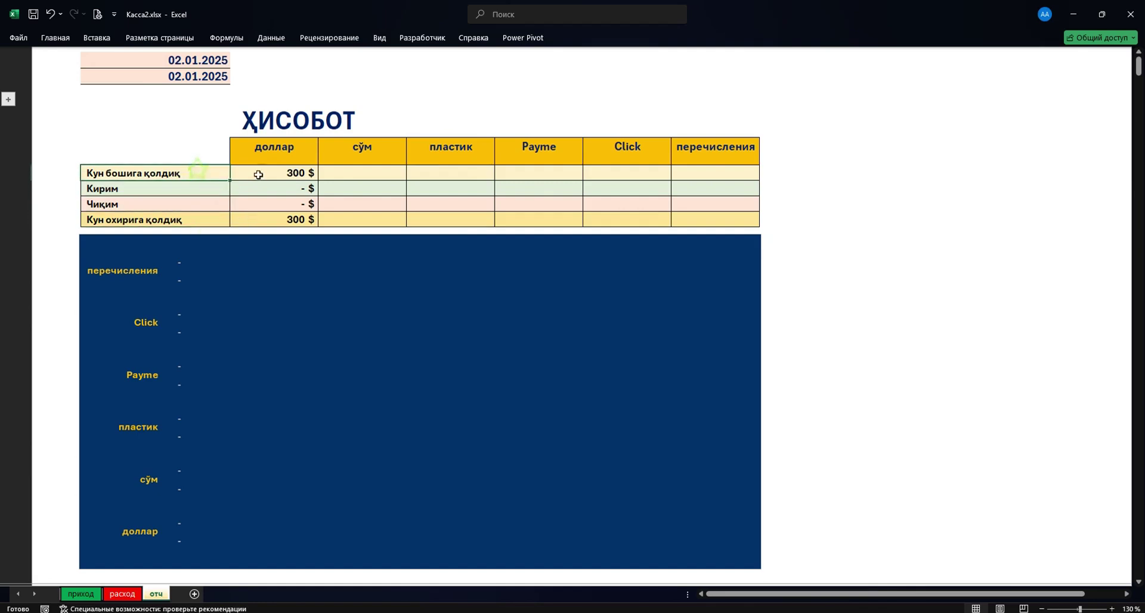
{"action": "left_click", "coordinate": [294, 174]}
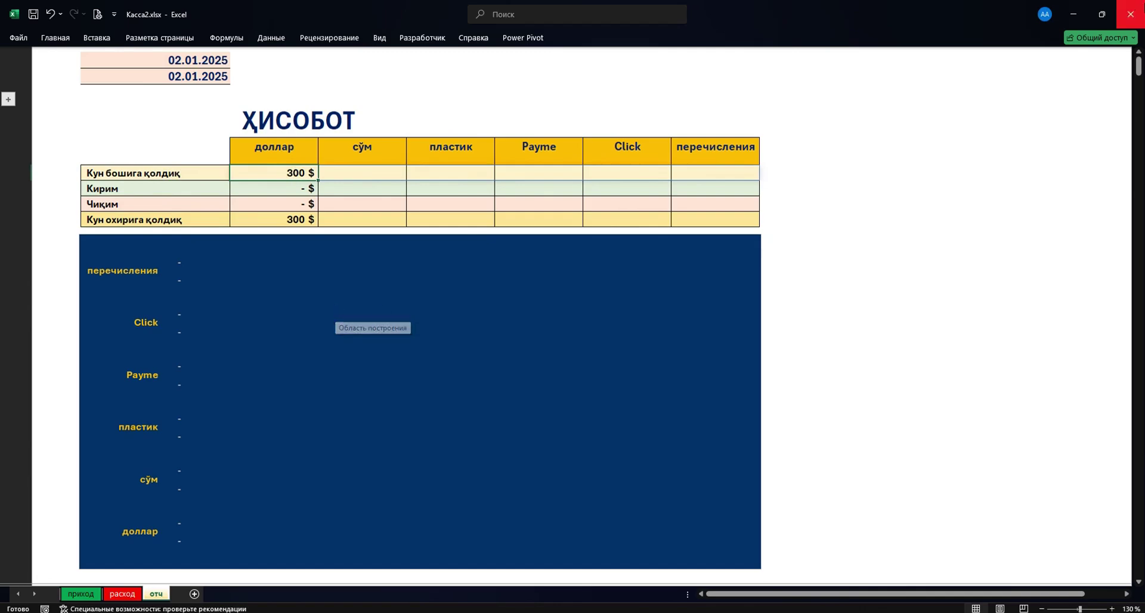
Create a new Microsoft Excel workbook on the desktop and name it касса
{"action": "left_click", "coordinate": [1073, 13]}
{"action": "left_click", "coordinate": [827, 79]}
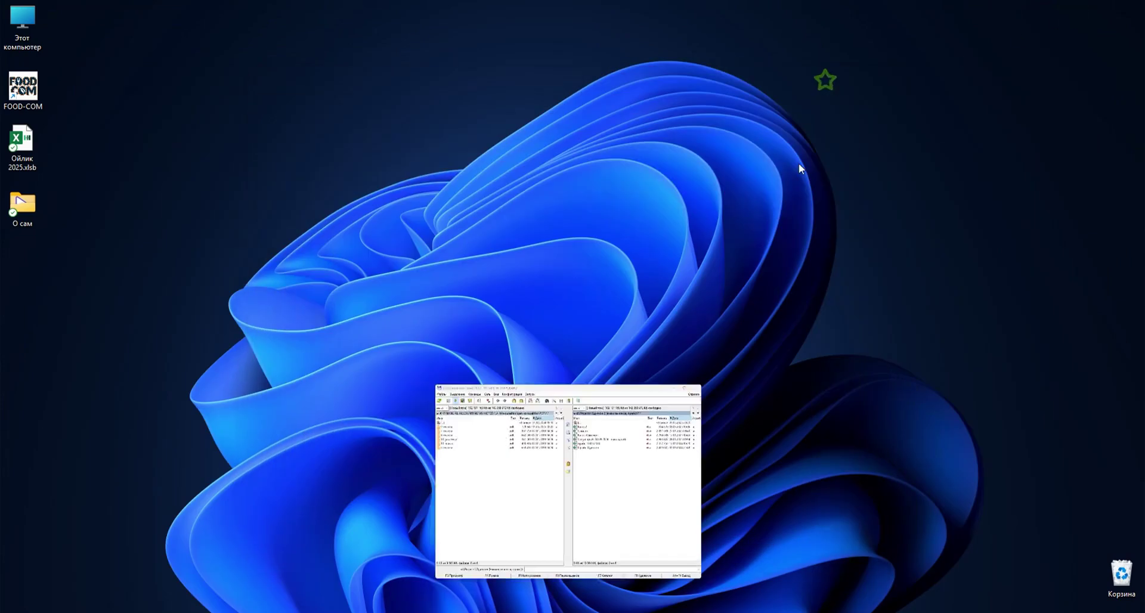
{"action": "right_click", "coordinate": [310, 131]}
{"action": "mouse_move", "coordinate": [358, 223]}
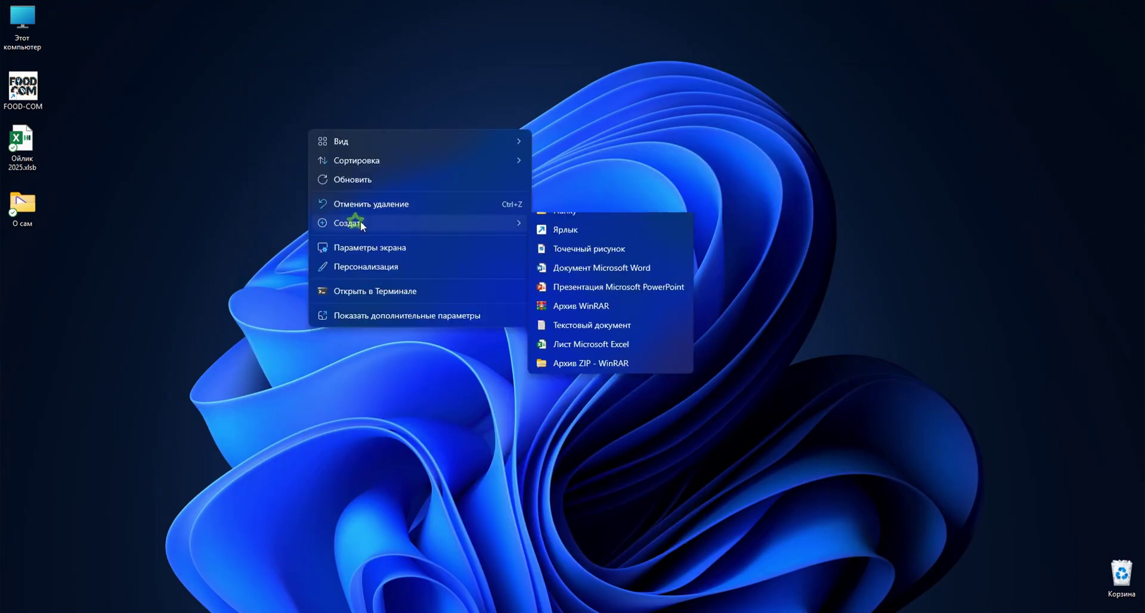
{"action": "left_click", "coordinate": [585, 358]}
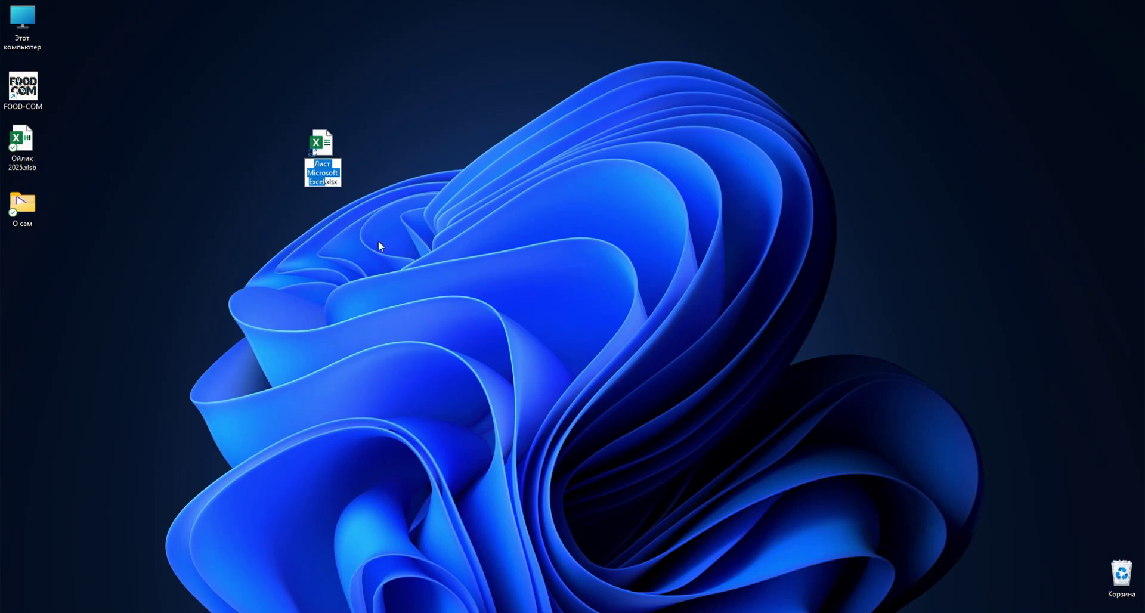
{"action": "type", "text": "касса"}
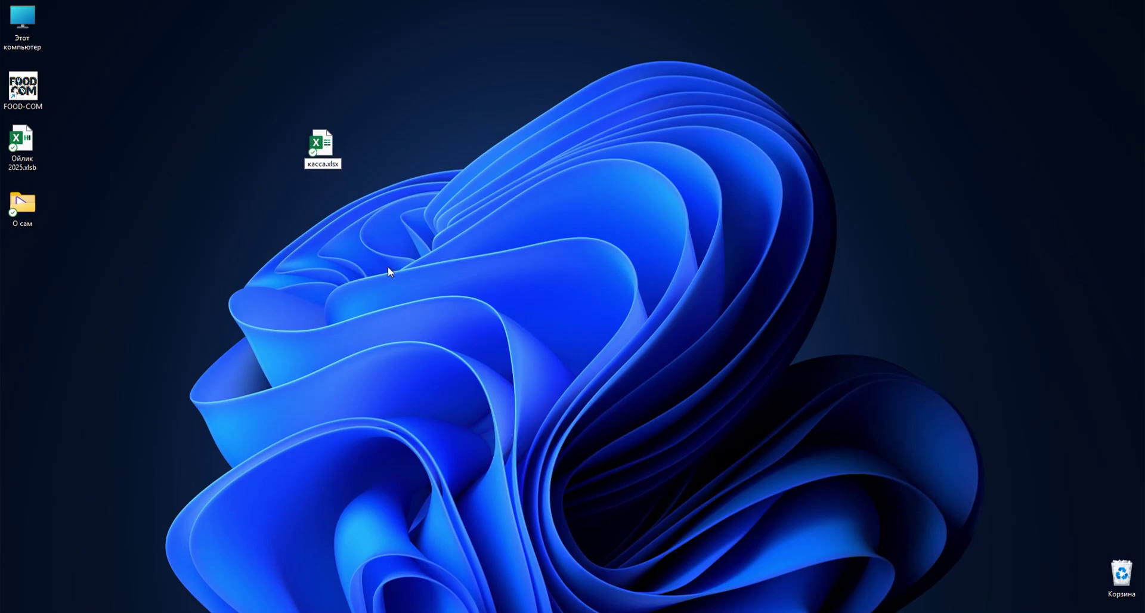
{"action": "key", "text": "Return"}
{"action": "left_click", "coordinate": [381, 266]}
Open касса.xlsx and turn off the collapsed ribbon setting
{"action": "double_click", "coordinate": [333, 162]}
{"action": "left_click", "coordinate": [192, 148]}
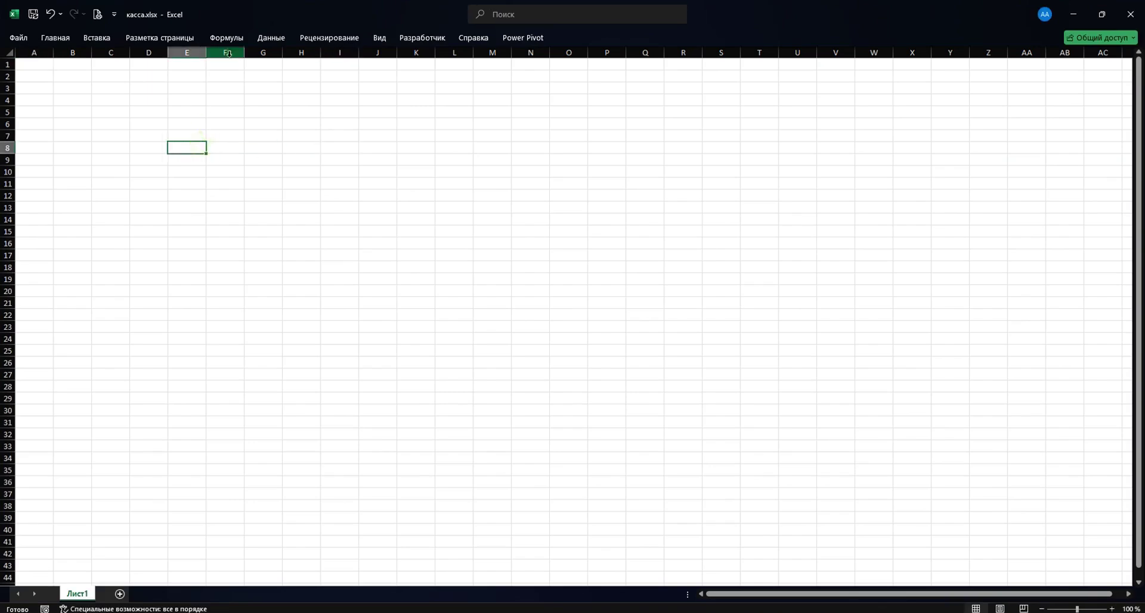
{"action": "right_click", "coordinate": [381, 39]}
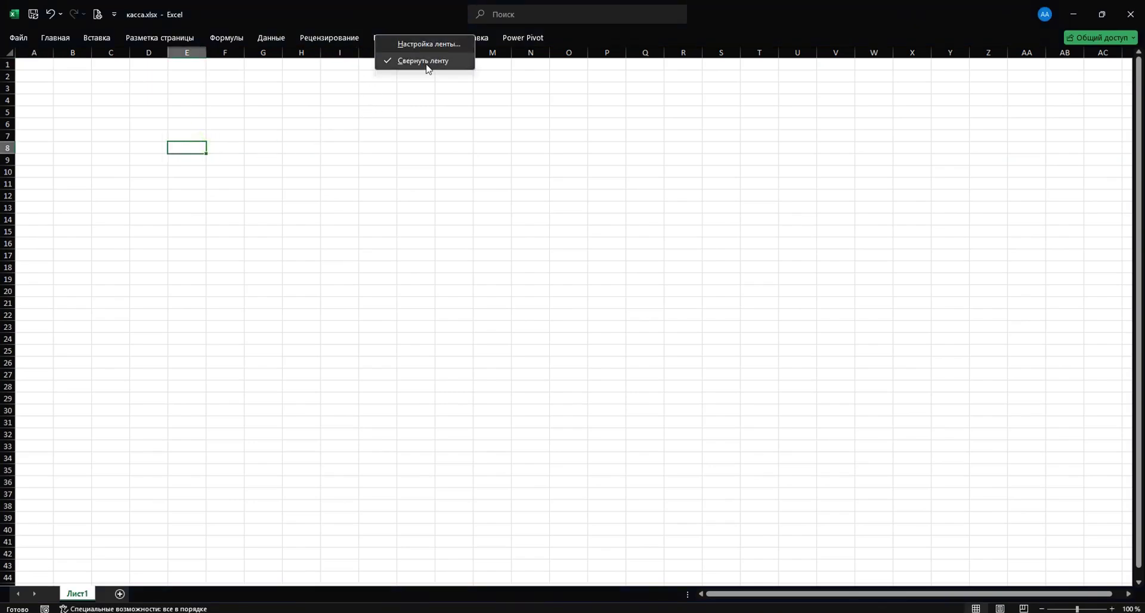
{"action": "left_click", "coordinate": [426, 65]}
Show the formula bar in the касса.xlsx workbook
{"action": "left_click", "coordinate": [379, 38]}
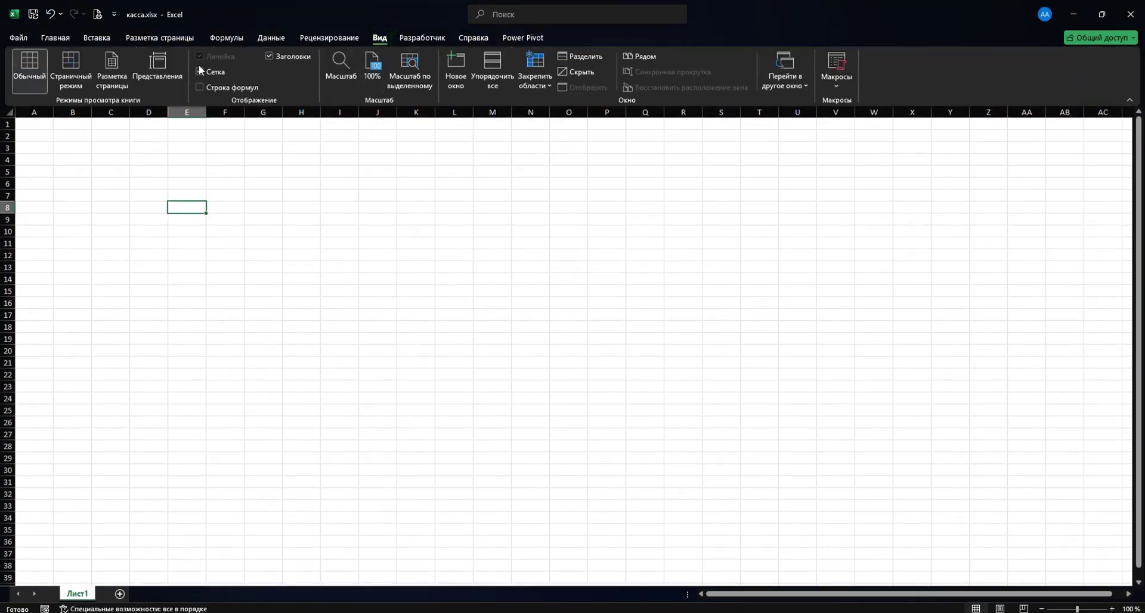
{"action": "left_click", "coordinate": [210, 85]}
{"action": "left_click", "coordinate": [218, 150]}
{"action": "left_click", "coordinate": [187, 183]}
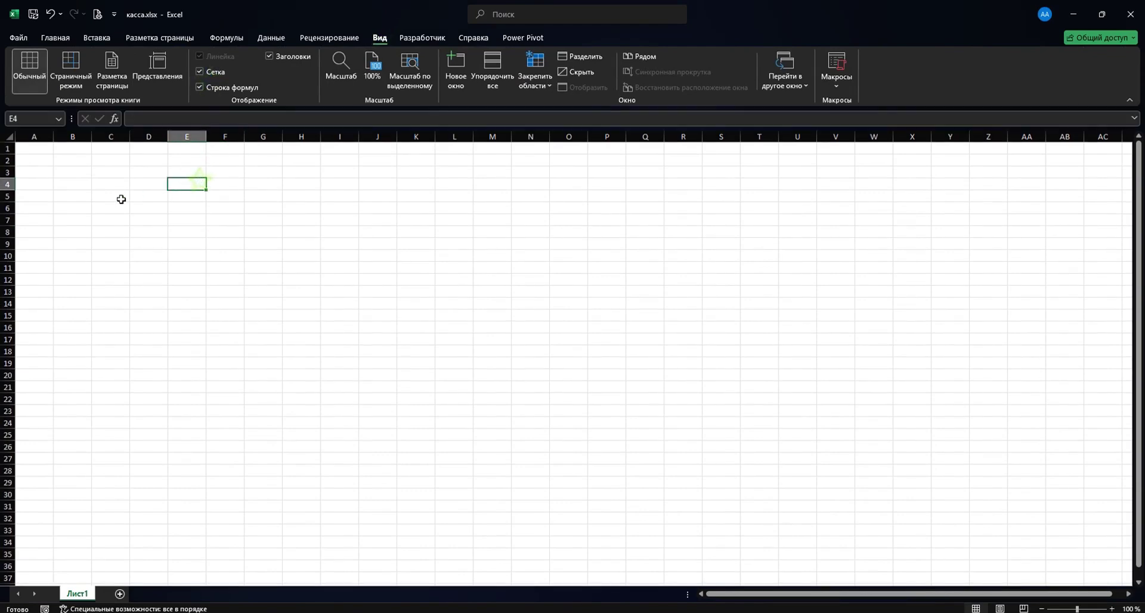
Format the entire Лист1 sheet in bold Aptos Narrow with a thousands-separator number format
{"action": "left_click", "coordinate": [53, 38]}
{"action": "left_click", "coordinate": [35, 196]}
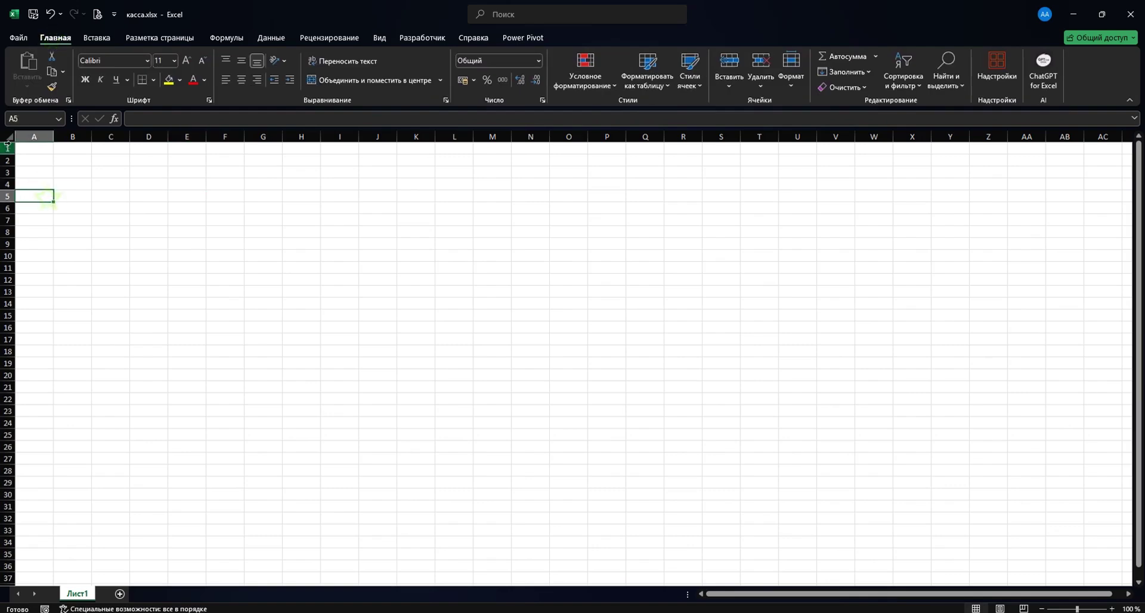
{"action": "left_click", "coordinate": [8, 137]}
{"action": "left_click", "coordinate": [146, 61]}
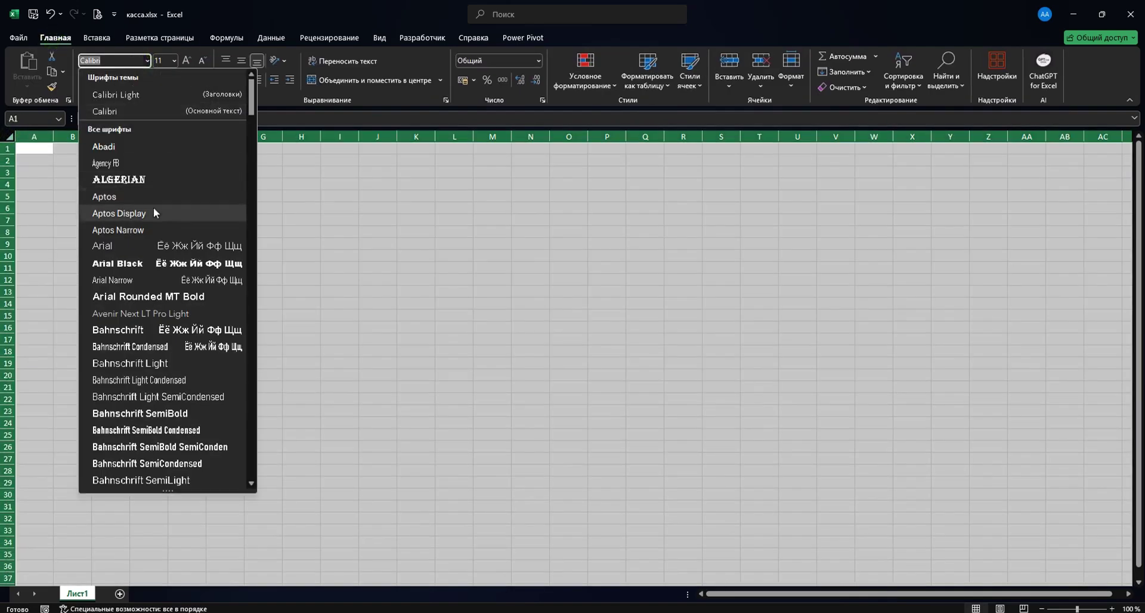
{"action": "left_click", "coordinate": [137, 225]}
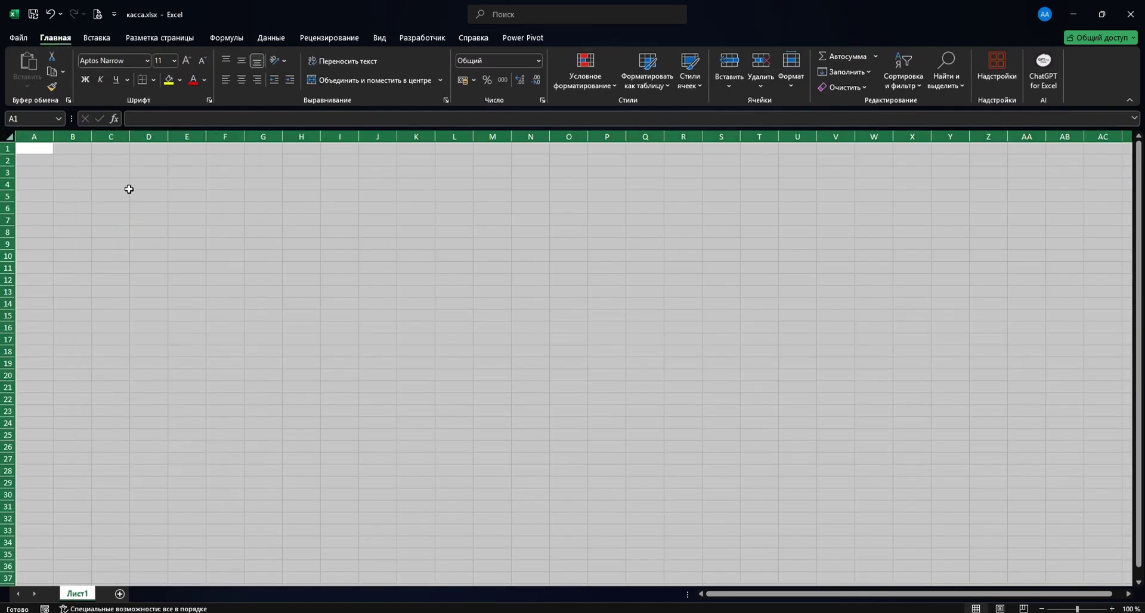
{"action": "left_click", "coordinate": [87, 80]}
{"action": "left_click", "coordinate": [500, 80]}
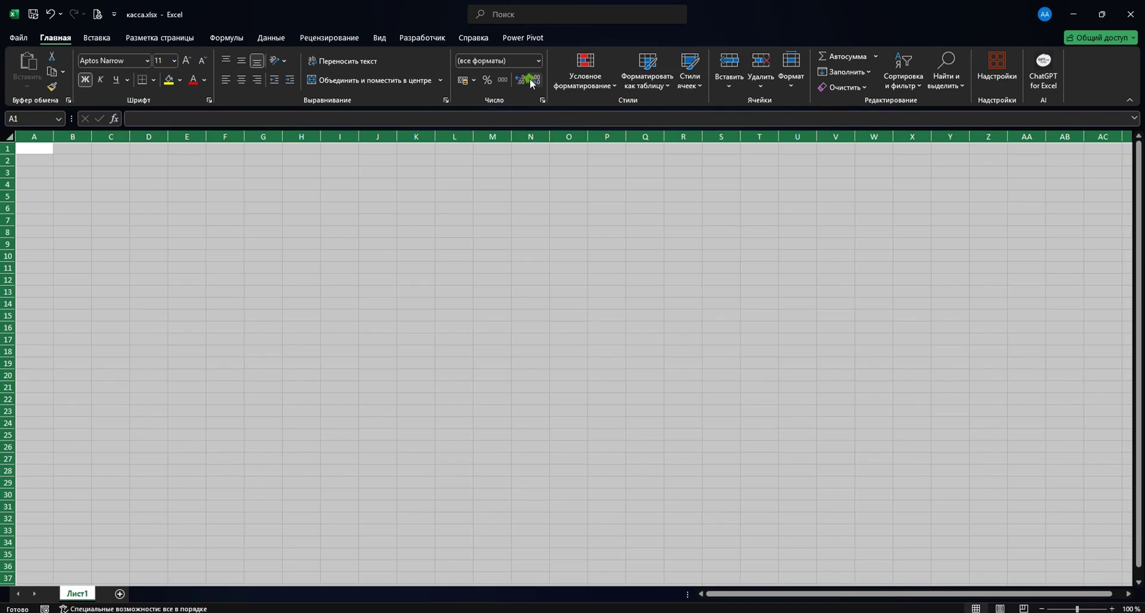
{"action": "left_click", "coordinate": [225, 184]}
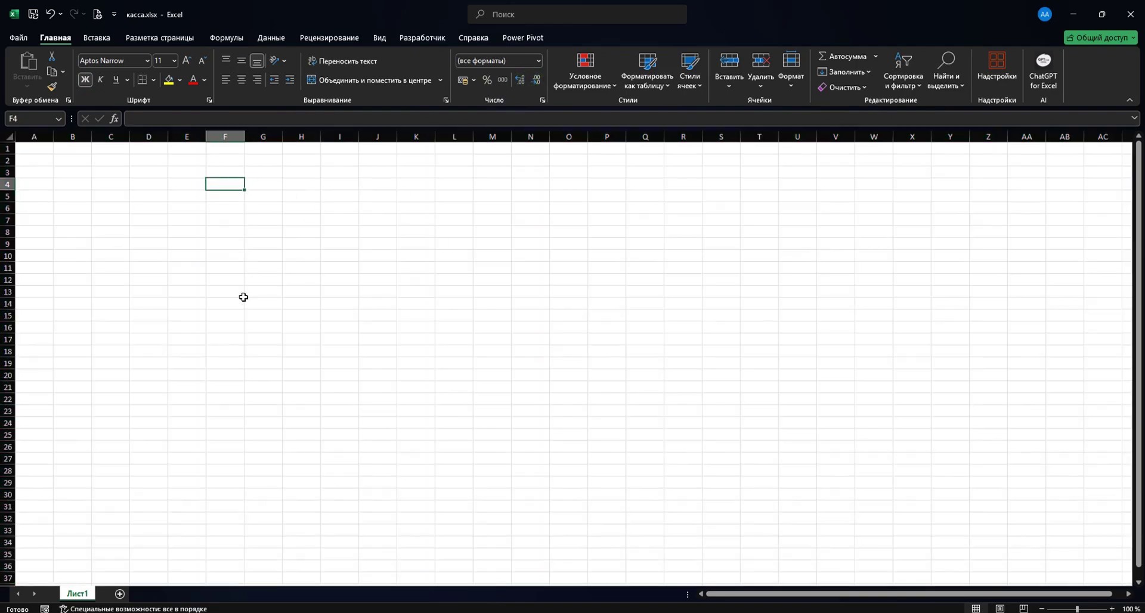
Enter the column headers сана in B3 and тип in C3
{"action": "left_click", "coordinate": [110, 184]}
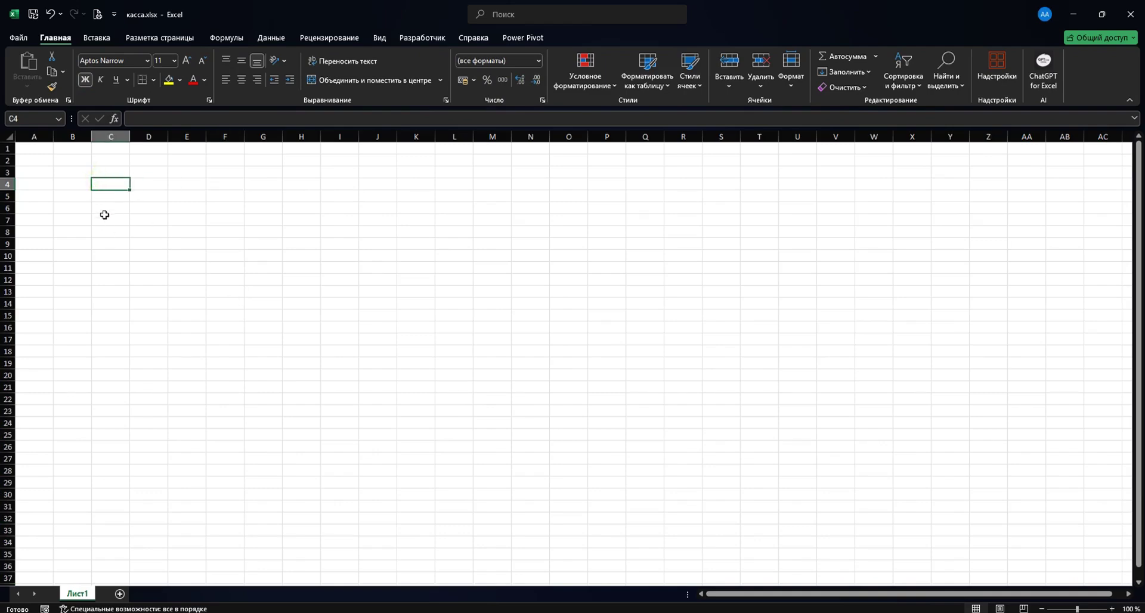
{"action": "left_click", "coordinate": [76, 172]}
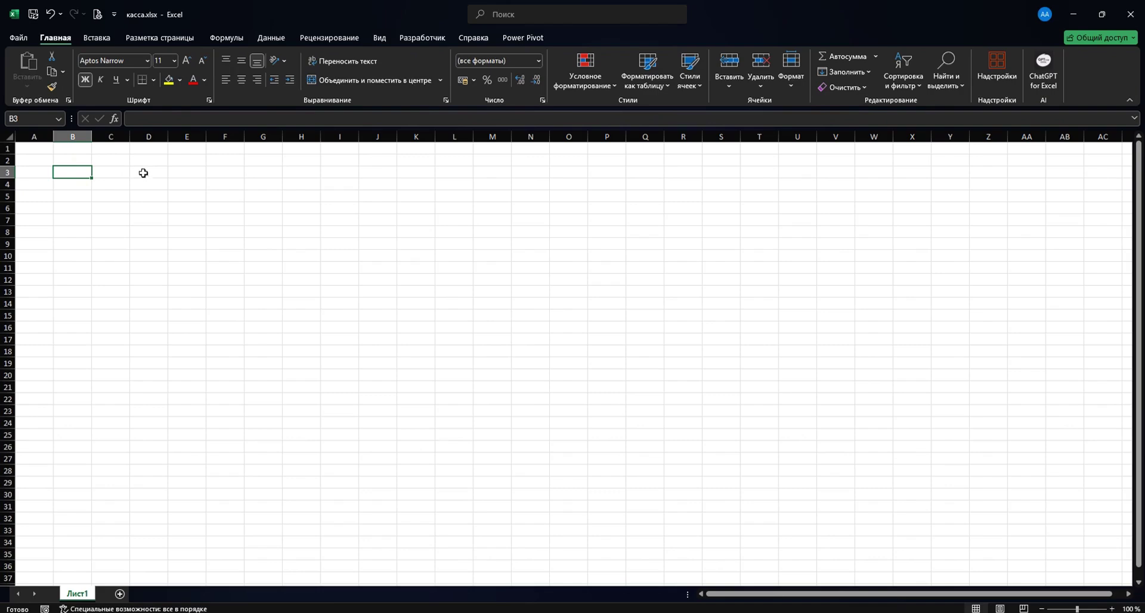
{"action": "type", "text": "сана"}
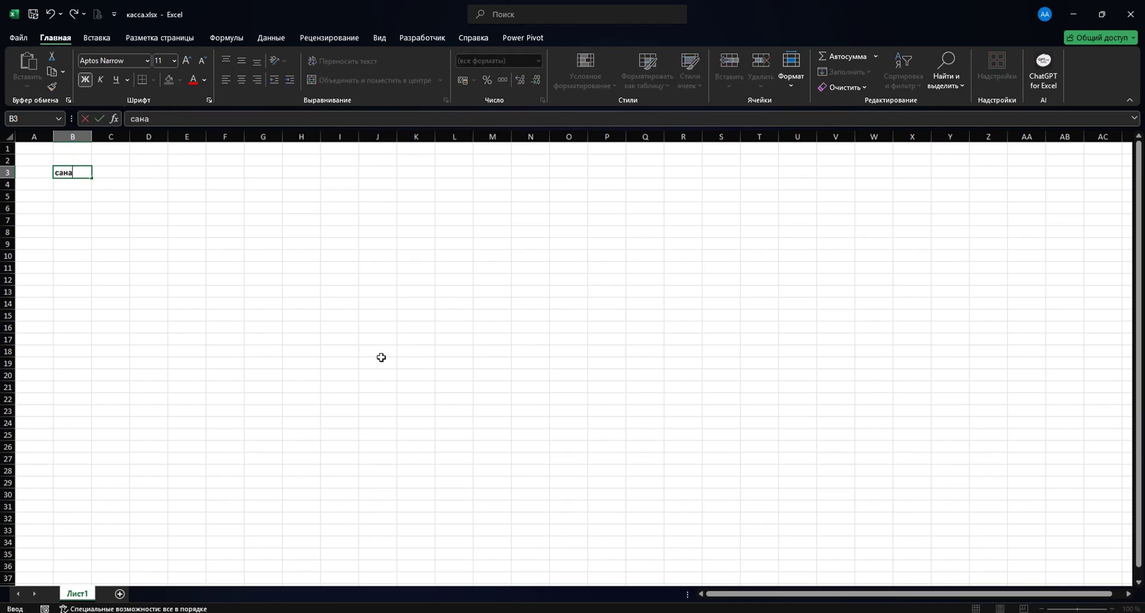
{"action": "key", "text": "Tab"}
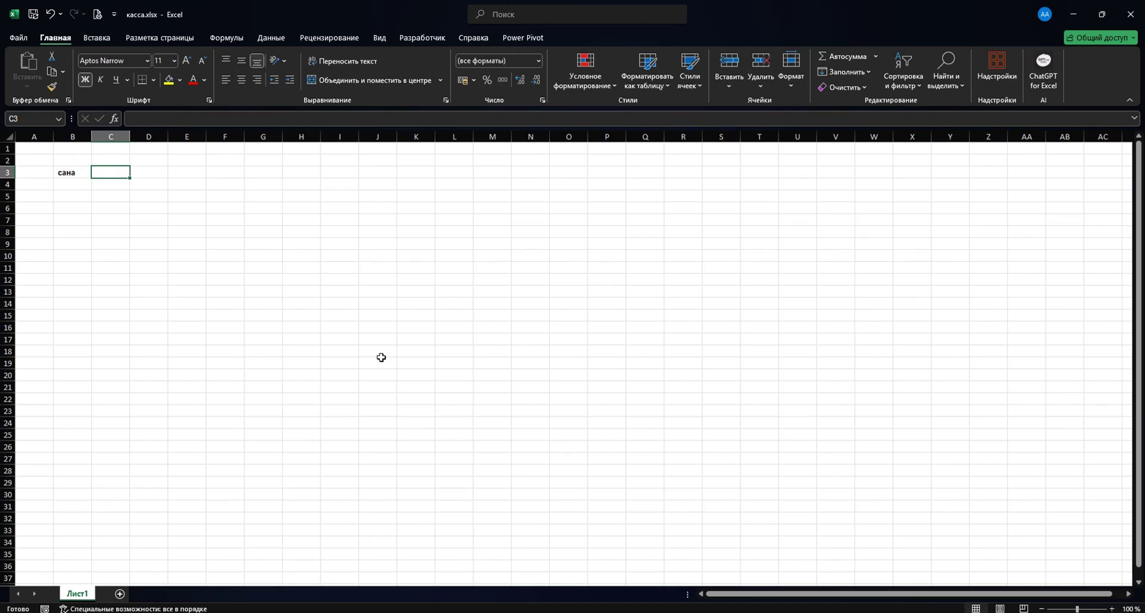
{"action": "type", "text": "тип"}
{"action": "key", "text": "Tab"}
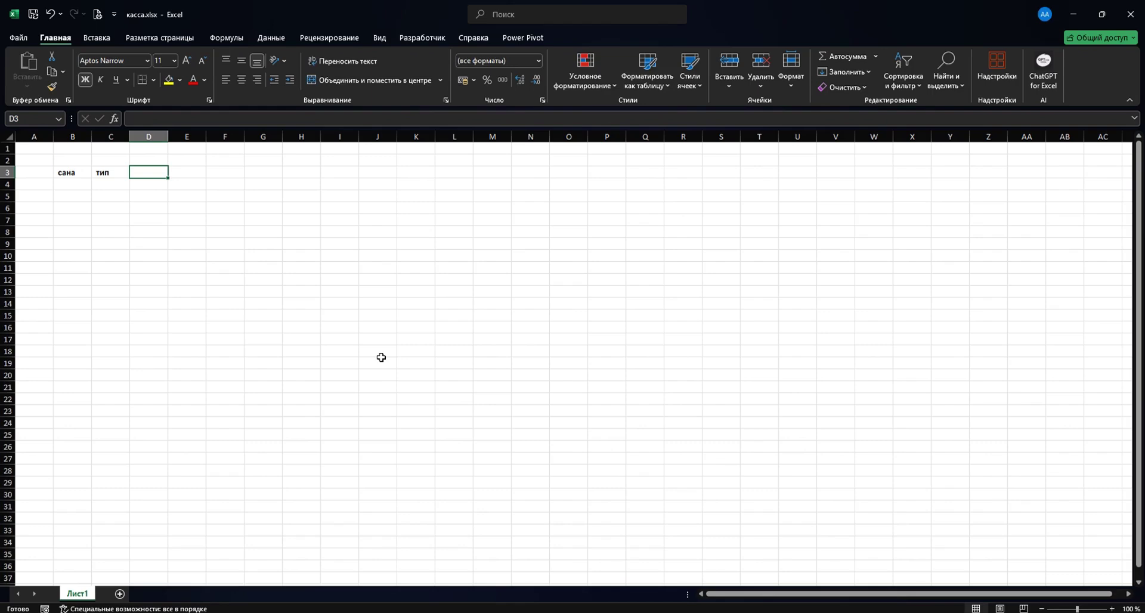
Switch to Касса2.xlsx and compare the column headers on its приход and расход sheets
{"action": "key", "text": "alt+Tab"}
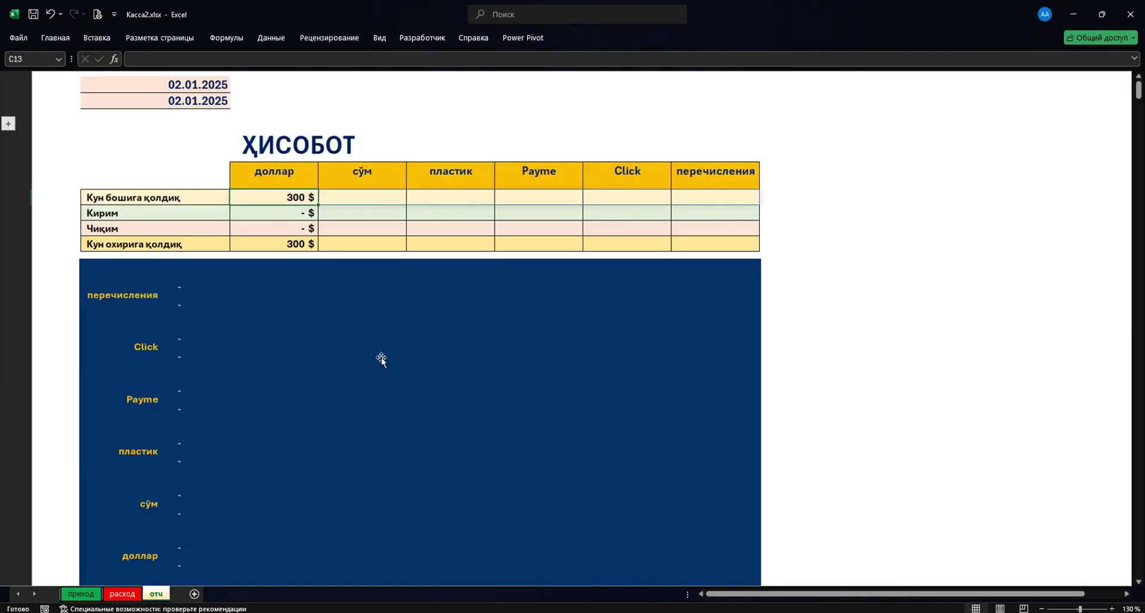
{"action": "left_click", "coordinate": [87, 594]}
{"action": "left_click", "coordinate": [127, 598]}
{"action": "left_click", "coordinate": [87, 594]}
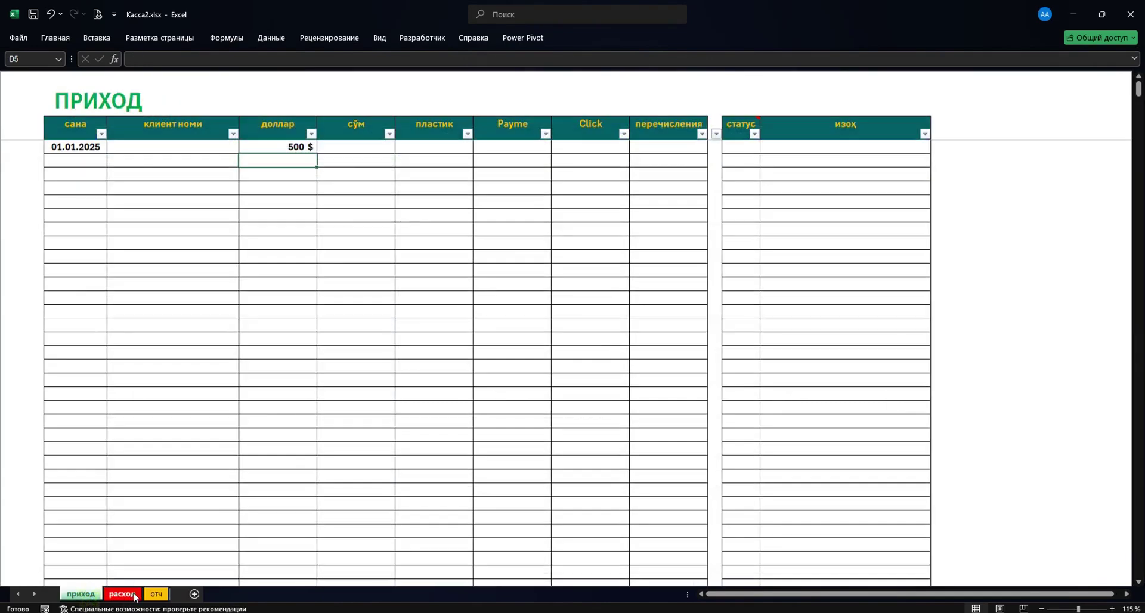
{"action": "left_click", "coordinate": [124, 595]}
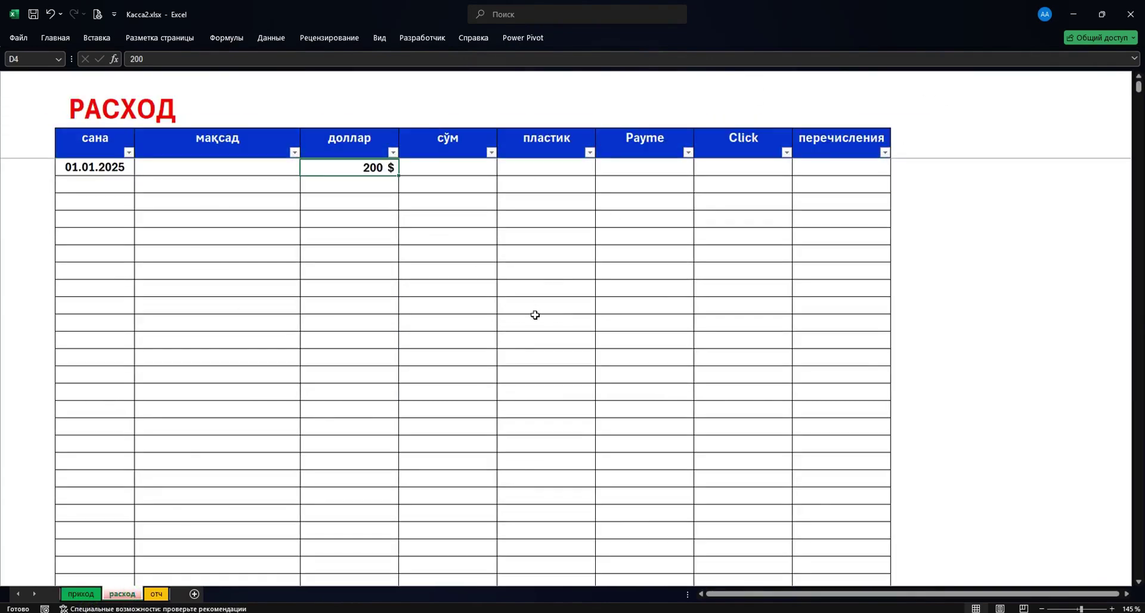
{"action": "key", "text": "alt+Tab"}
Back in касса.xlsx, add the header сумма in D3 beside тип
{"action": "left_click", "coordinate": [103, 171]}
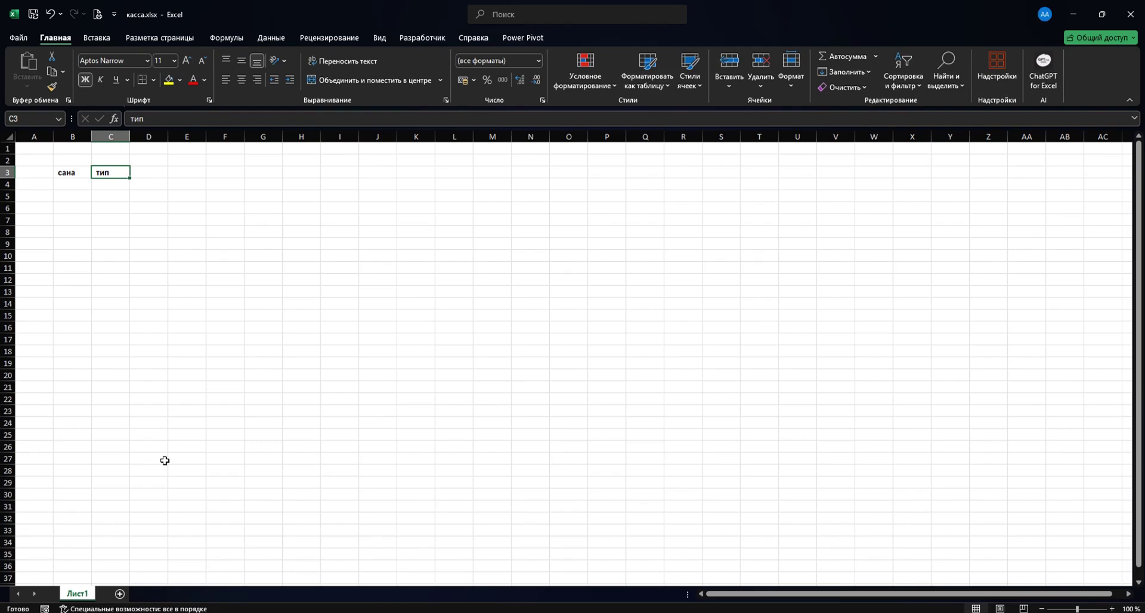
{"action": "left_click", "coordinate": [157, 175]}
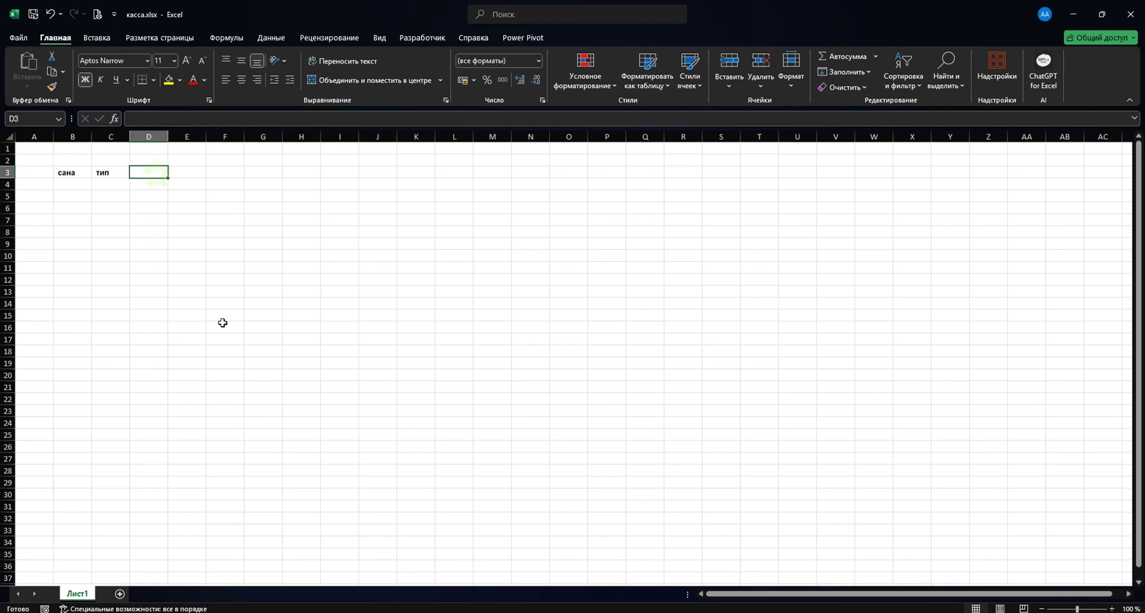
{"action": "type", "text": "сумма"}
{"action": "left_click", "coordinate": [174, 221]}
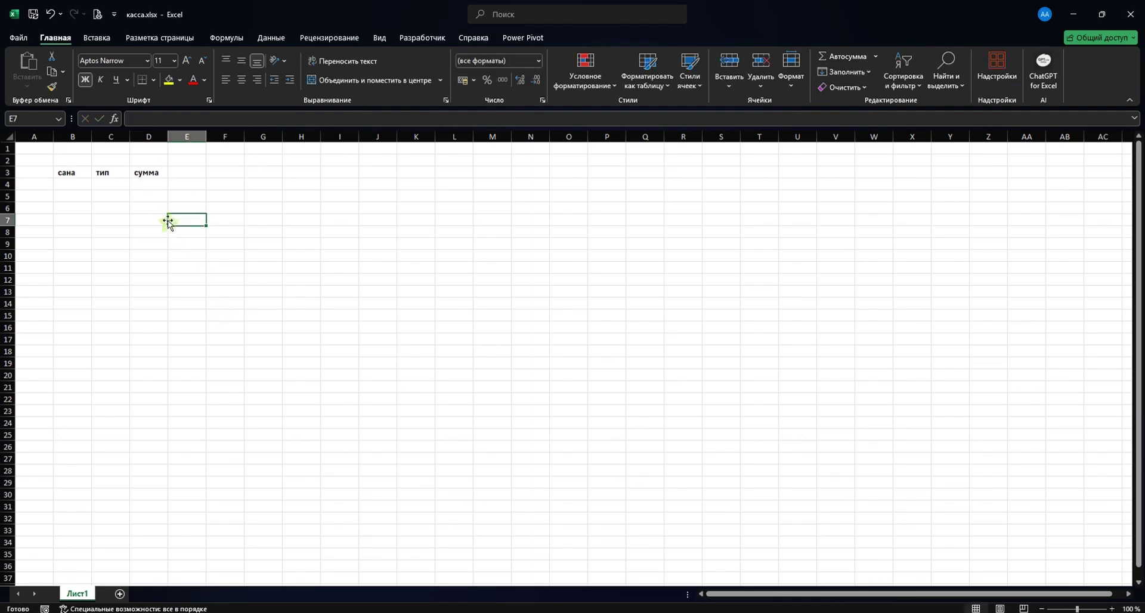
Apply all borders to the table range B3:D36
{"action": "left_click_drag", "start_coordinate": [61, 173], "coordinate": [148, 567]}
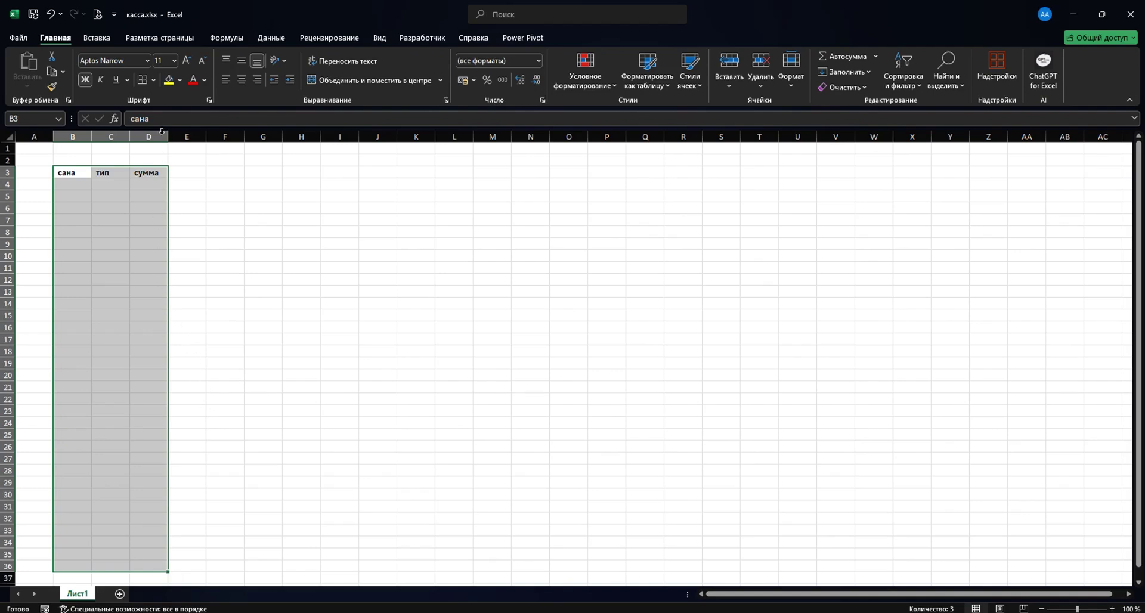
{"action": "left_click", "coordinate": [153, 79]}
{"action": "left_click", "coordinate": [156, 198]}
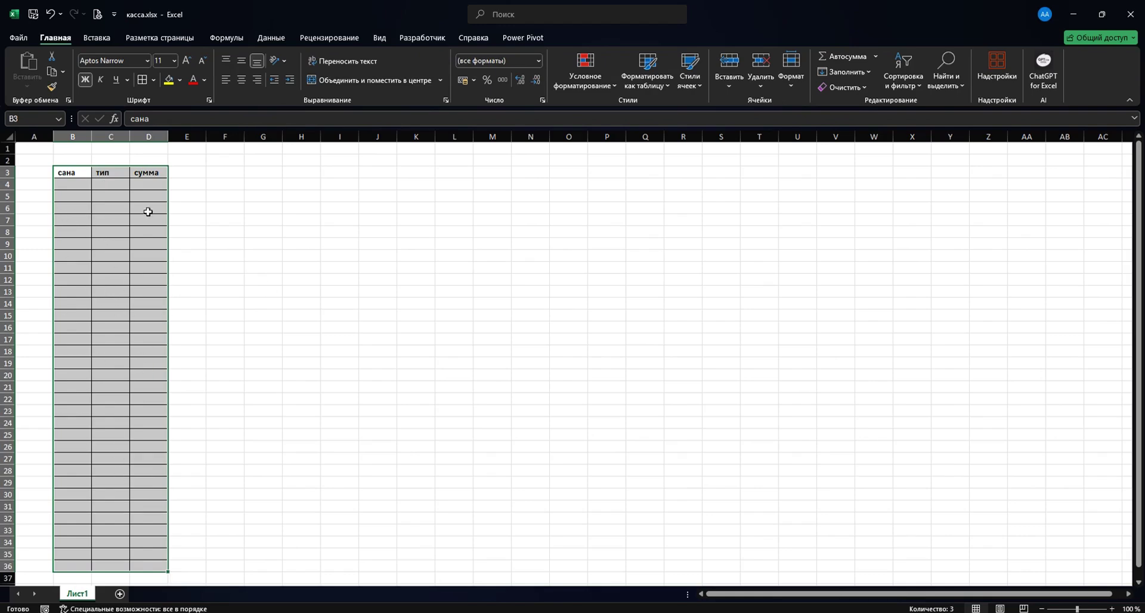
Center the header cells B3:D3 horizontally and vertically
{"action": "left_click_drag", "start_coordinate": [68, 172], "coordinate": [149, 174]}
{"action": "left_click", "coordinate": [239, 80]}
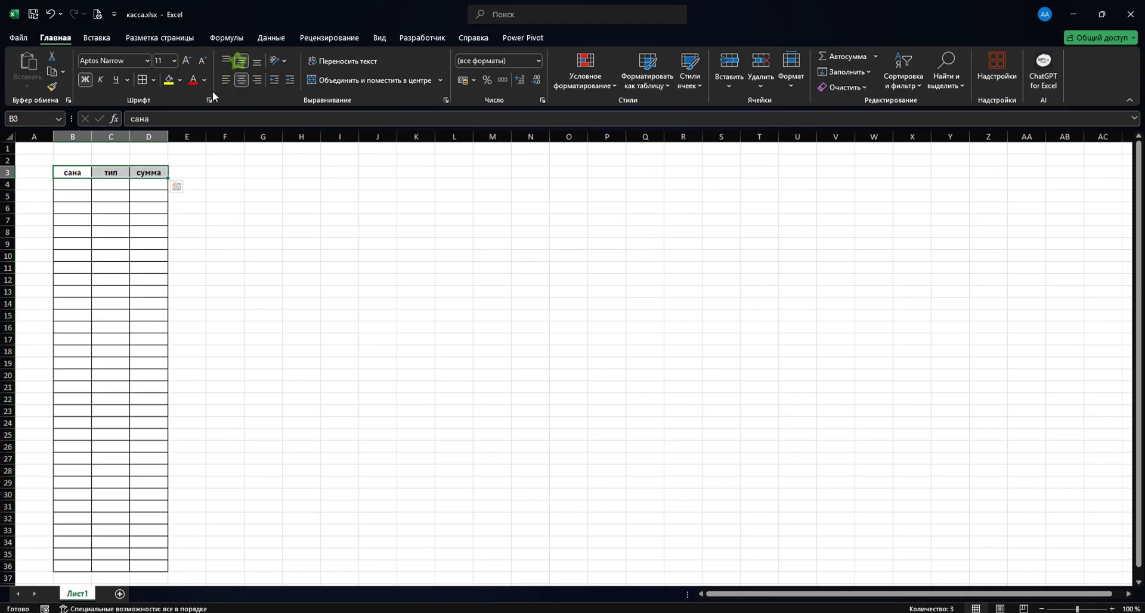
{"action": "left_click", "coordinate": [241, 61]}
Fill the header cells B3:D3 with a custom dark teal and set their font color to white
{"action": "left_click", "coordinate": [180, 80]}
{"action": "left_click", "coordinate": [205, 230]}
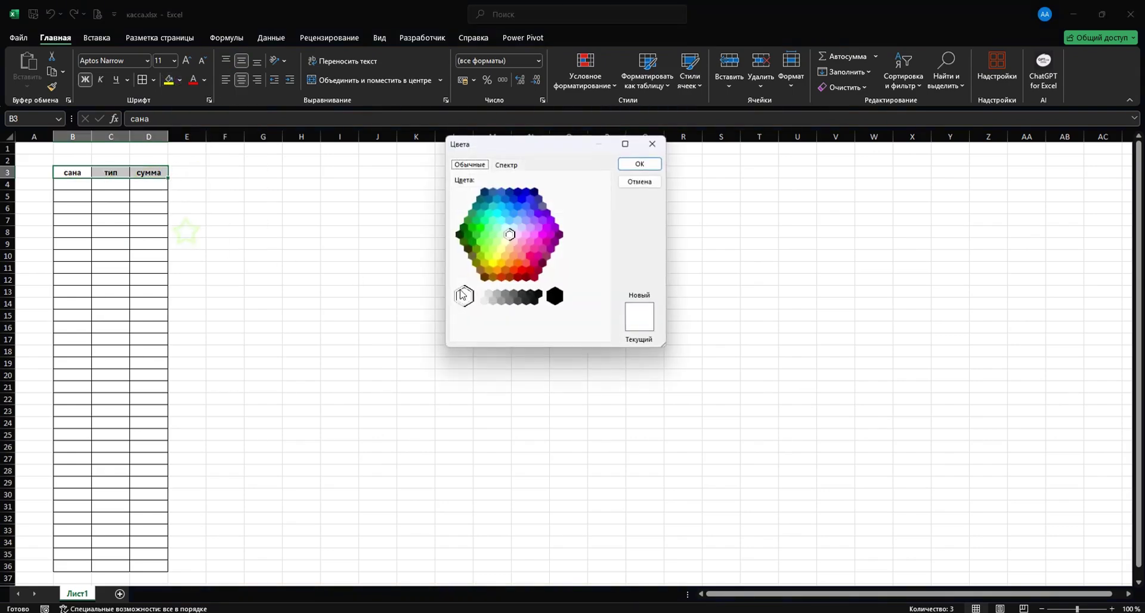
{"action": "left_click", "coordinate": [475, 206]}
{"action": "left_click", "coordinate": [640, 163]}
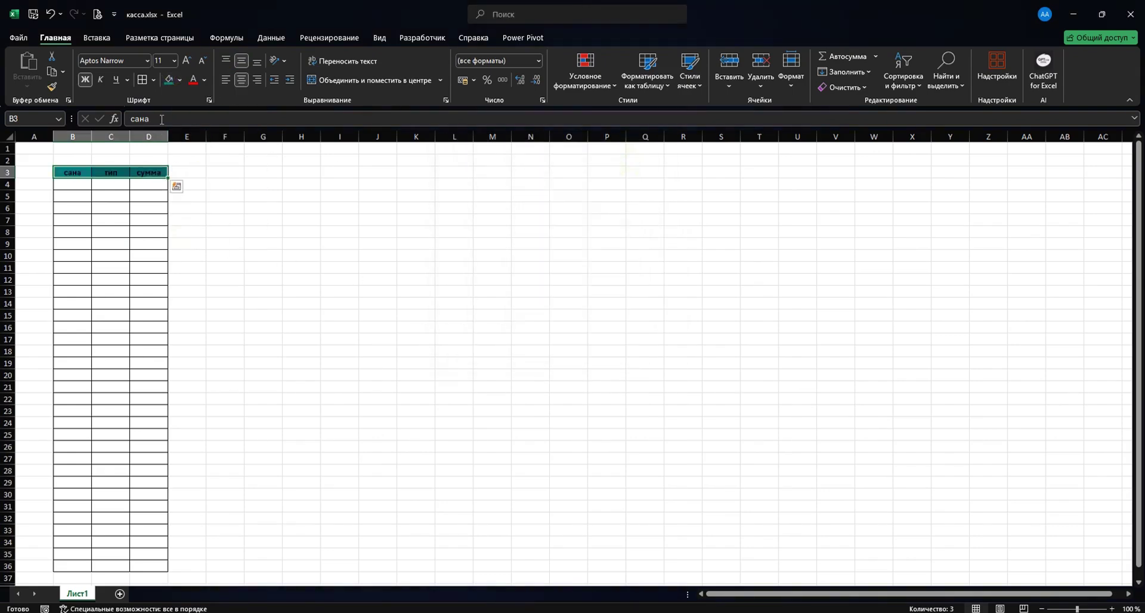
{"action": "left_click", "coordinate": [204, 80]}
{"action": "left_click", "coordinate": [192, 129]}
{"action": "left_click", "coordinate": [189, 216]}
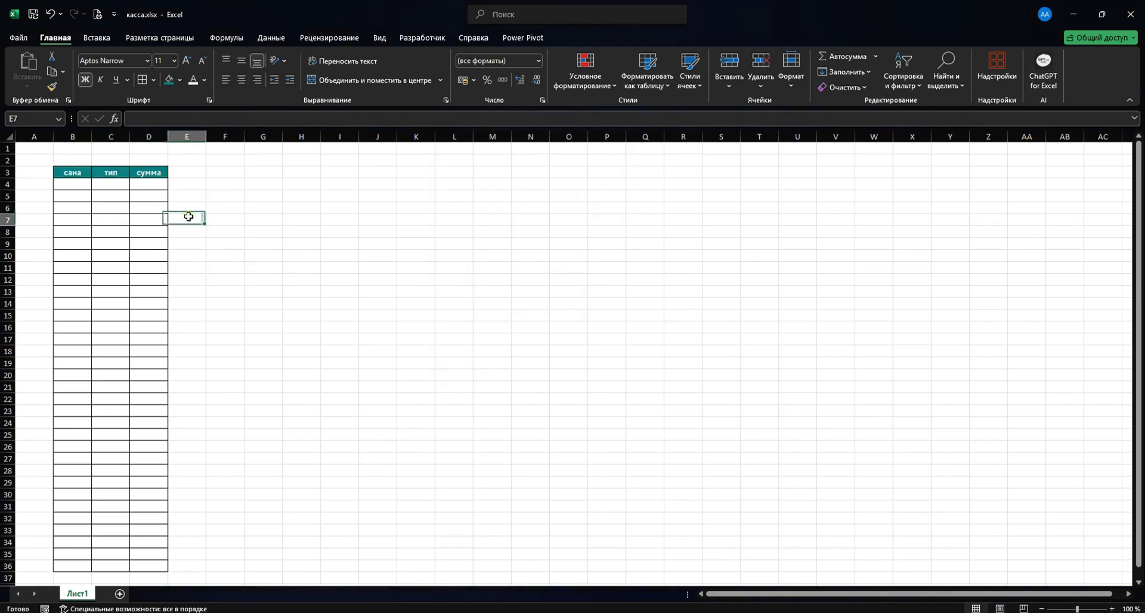
Delete the empty row 2 directly above the table header
{"action": "scroll", "coordinate": [173, 292], "scroll_direction": "up", "scroll_amount": 3}
{"action": "scroll", "coordinate": [163, 257], "scroll_direction": "up", "scroll_amount": 1}
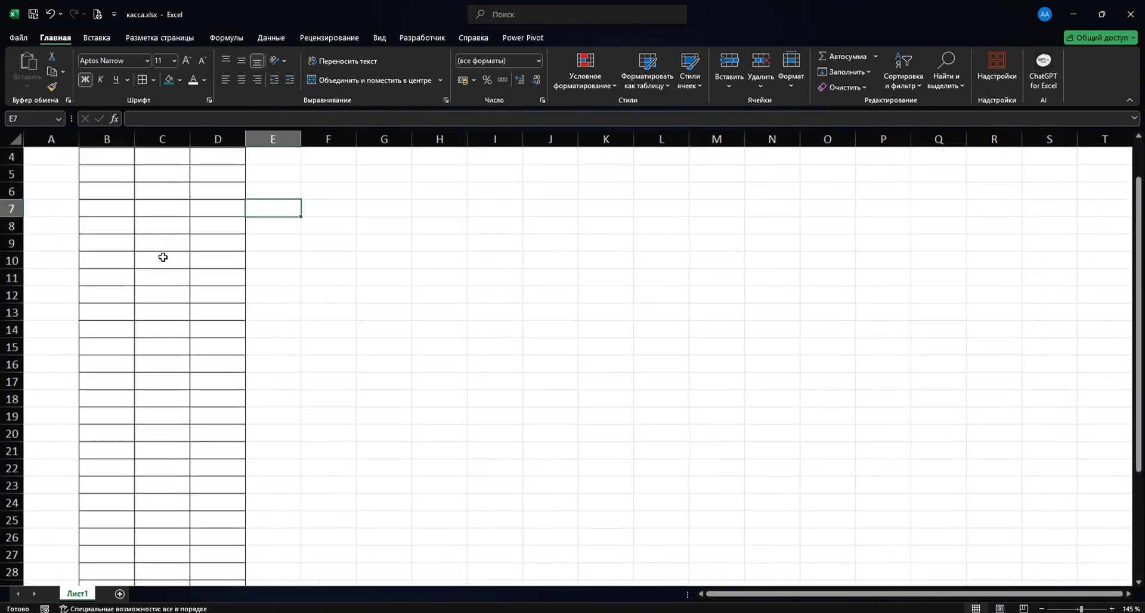
{"action": "scroll", "coordinate": [163, 257], "scroll_direction": "up", "scroll_amount": 2}
{"action": "scroll", "coordinate": [163, 257], "scroll_direction": "up", "scroll_amount": 1}
{"action": "scroll", "coordinate": [163, 257], "scroll_direction": "up", "scroll_amount": 1}
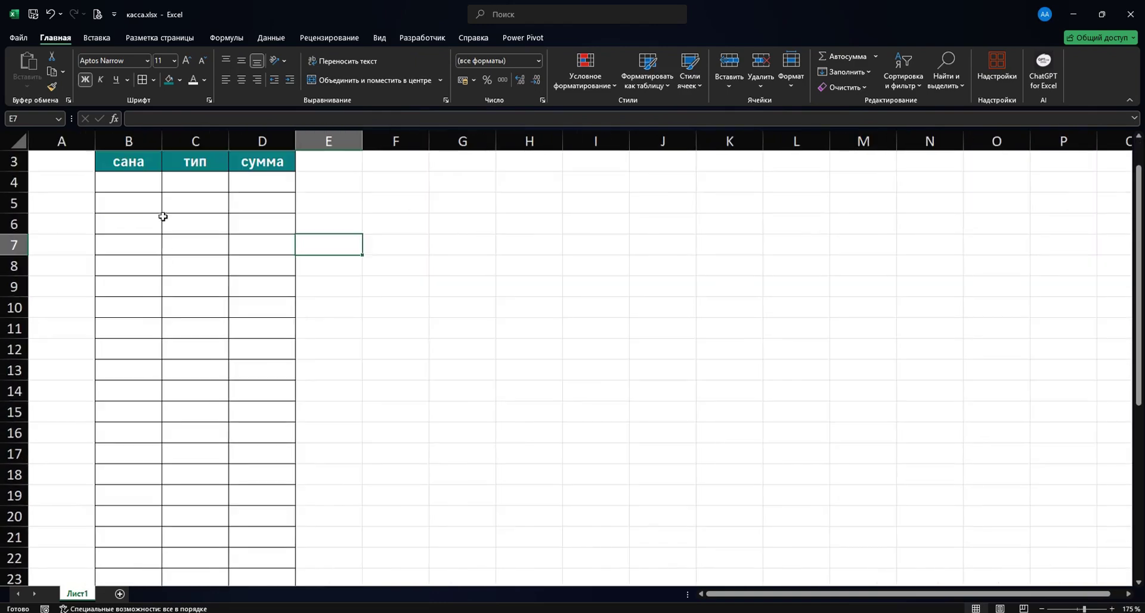
{"action": "scroll", "coordinate": [164, 214], "scroll_direction": "up", "scroll_amount": 1}
{"action": "left_click", "coordinate": [168, 184]}
{"action": "key", "text": "shift+space"}
{"action": "key", "text": "ctrl+minus"}
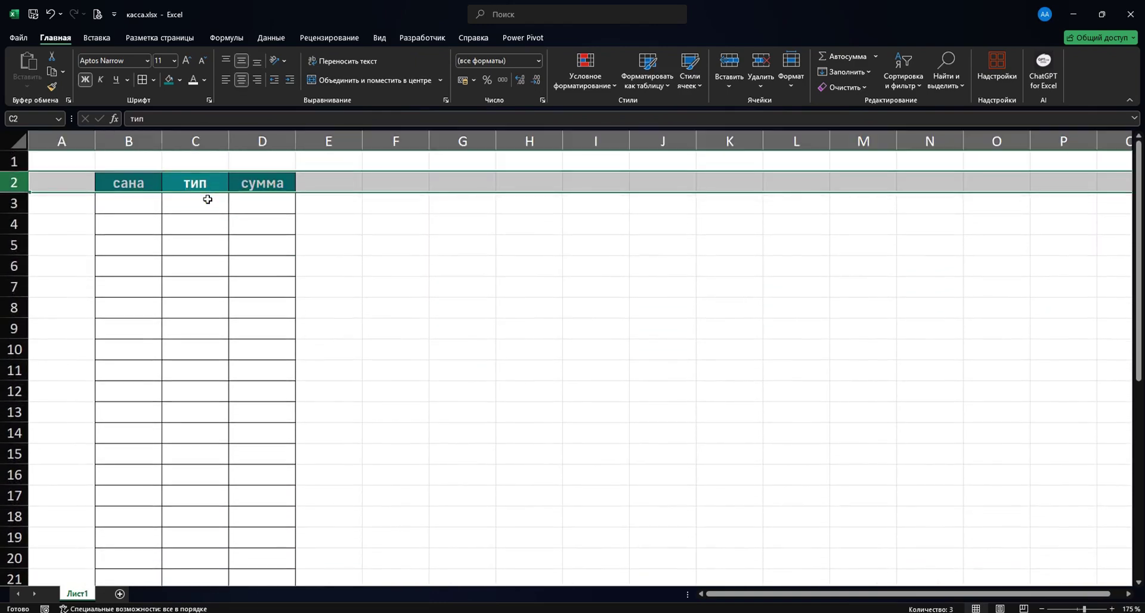
Apply the Дата number format to the whole сана column B
{"action": "left_click", "coordinate": [193, 182]}
{"action": "left_click", "coordinate": [194, 223]}
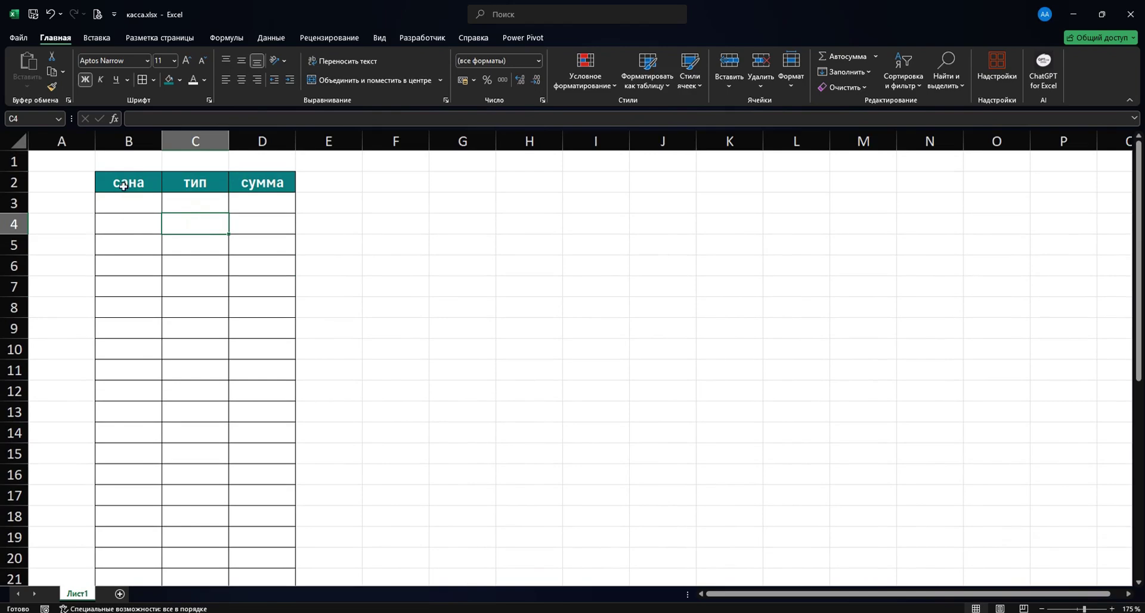
{"action": "left_click", "coordinate": [129, 141]}
{"action": "key", "text": "ctrl+1"}
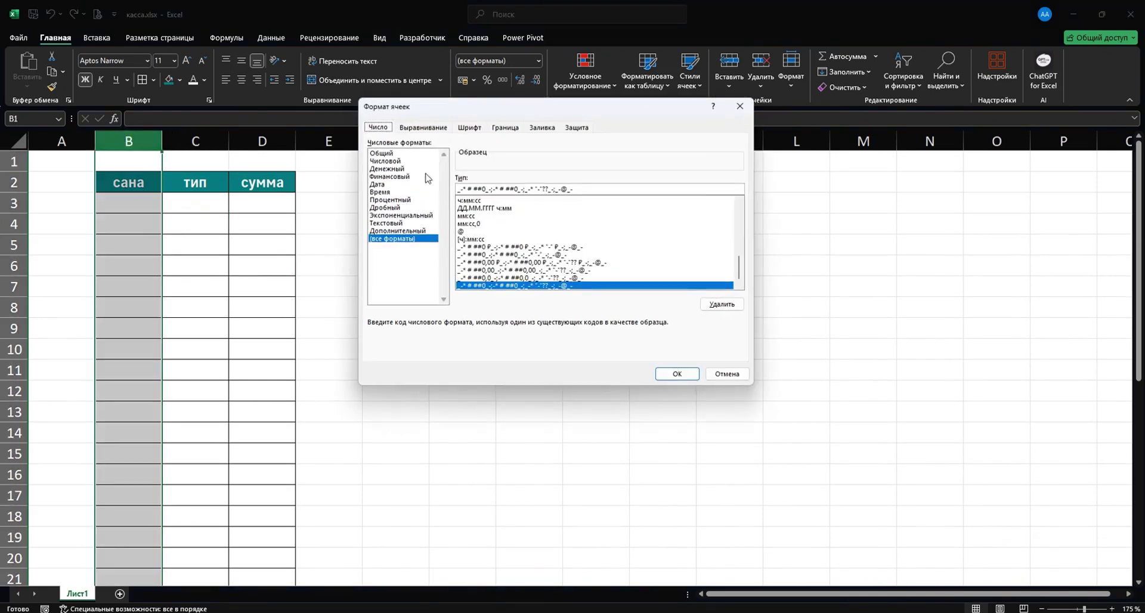
{"action": "left_click", "coordinate": [378, 185]}
{"action": "left_click", "coordinate": [659, 374]}
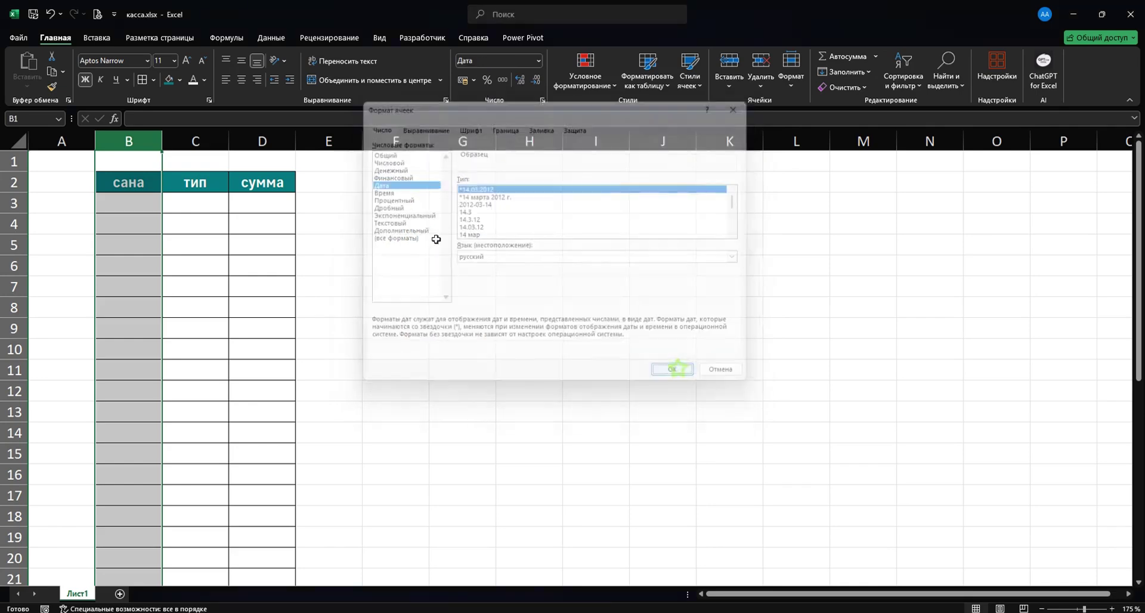
Enter the date 01.01.2025 in cell B3 under сана
{"action": "double_click", "coordinate": [132, 201]}
{"action": "type", "text": "01.01.2025"}
{"action": "key", "text": "Tab"}
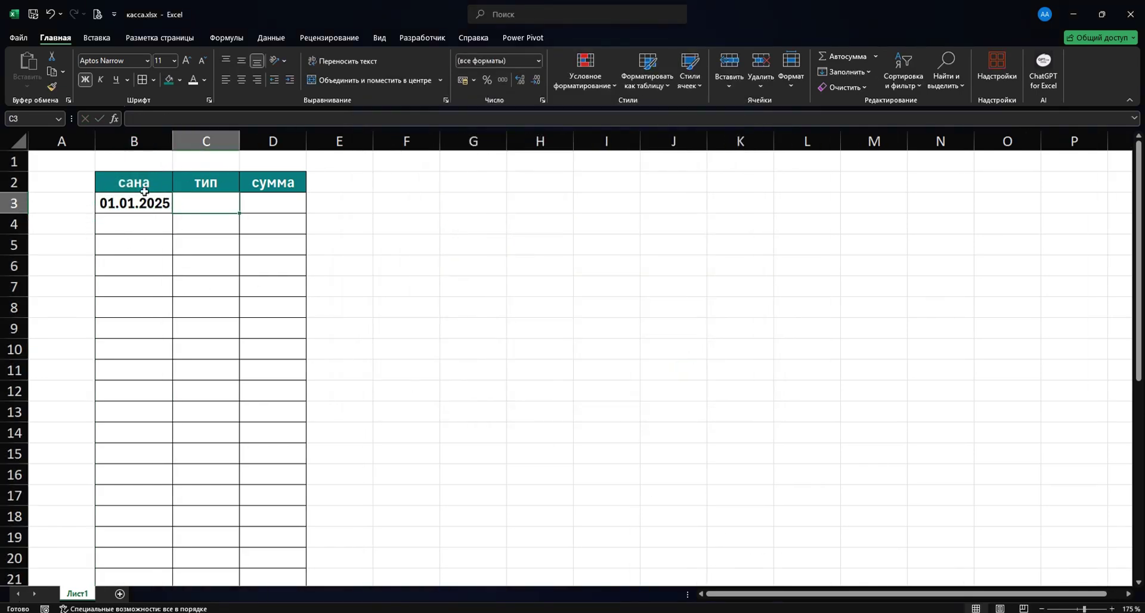
Fit column B to its contents and widen column C slightly
{"action": "double_click", "coordinate": [173, 140]}
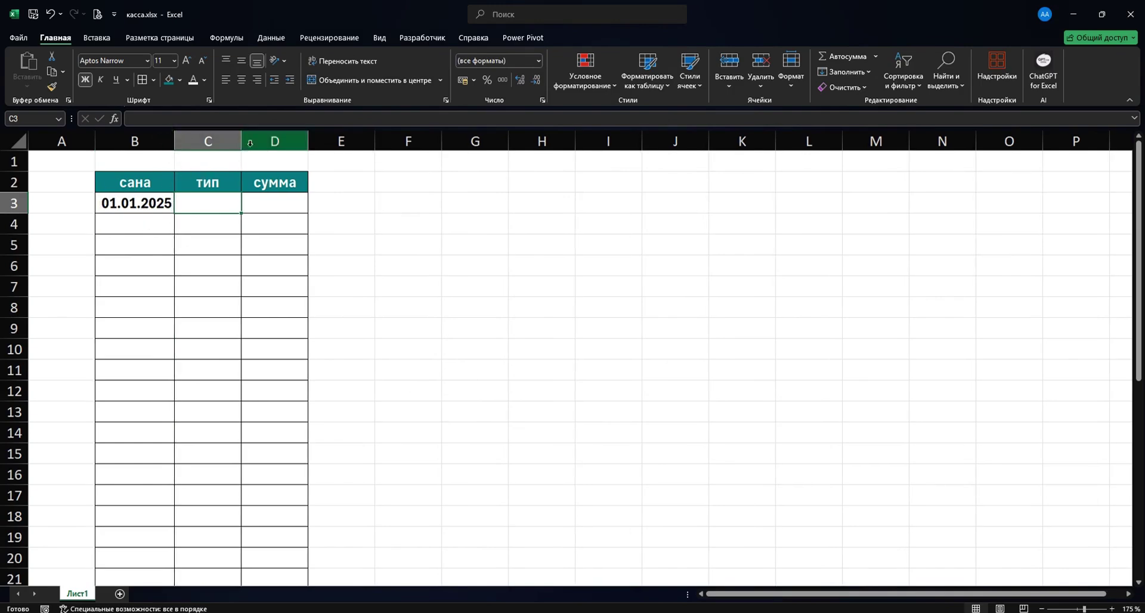
{"action": "left_click_drag", "start_coordinate": [241, 141], "coordinate": [252, 141]}
{"action": "left_click", "coordinate": [219, 211]}
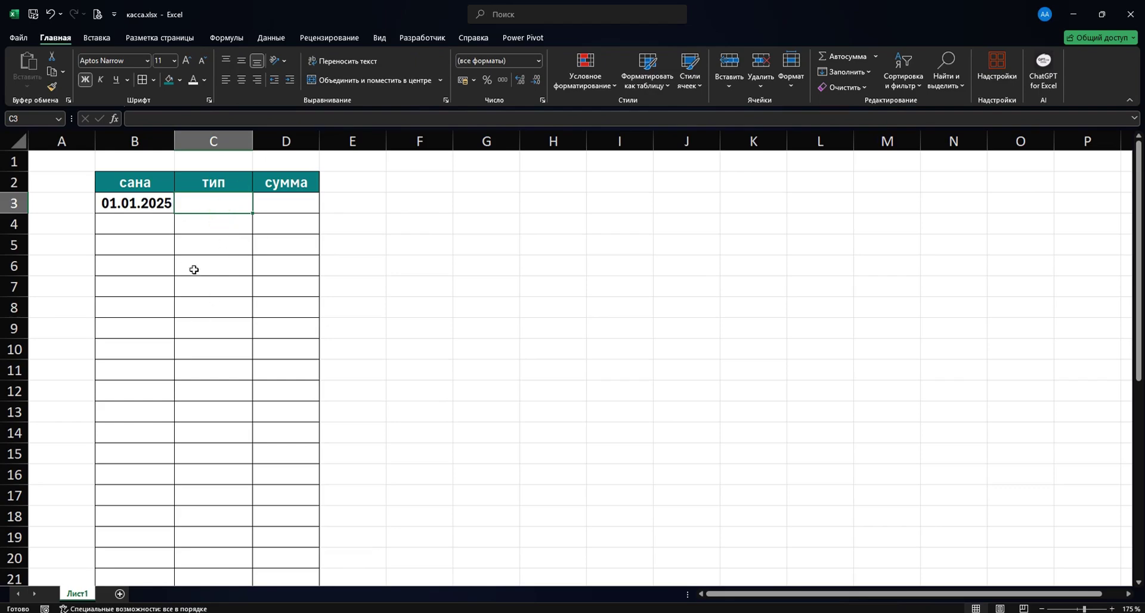
{"action": "scroll", "coordinate": [218, 241], "scroll_direction": "down", "scroll_amount": 1, "text": "ctrl"}
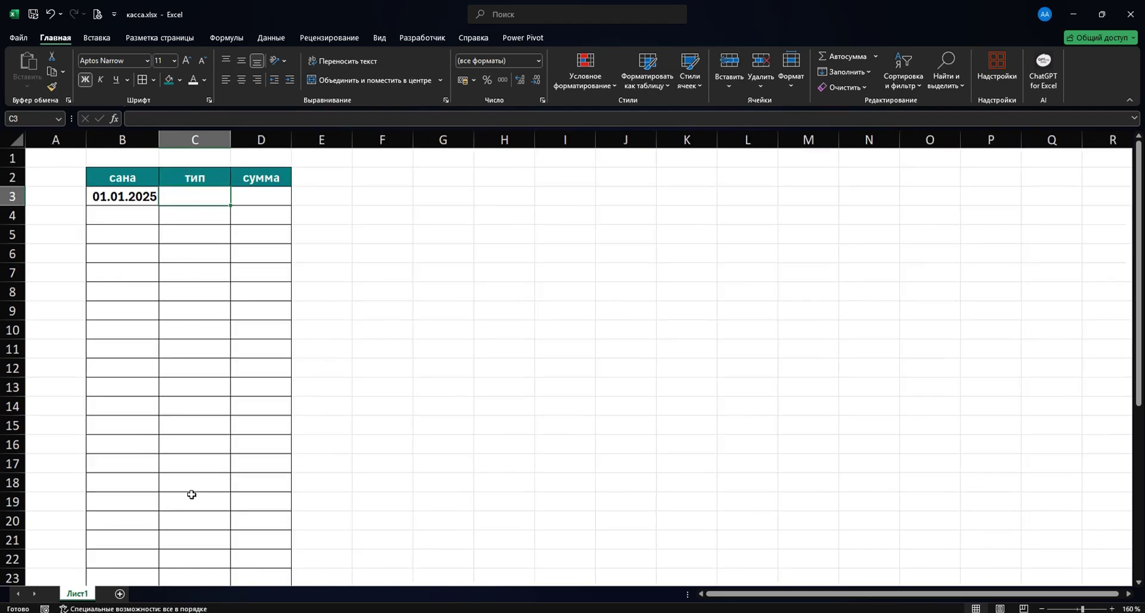
Start a data validation rule of type Список for the тип column cells from C3 down to the end of the table
{"action": "left_click_drag", "start_coordinate": [197, 199], "coordinate": [180, 528]}
{"action": "scroll", "coordinate": [185, 454], "scroll_direction": "up", "scroll_amount": 5}
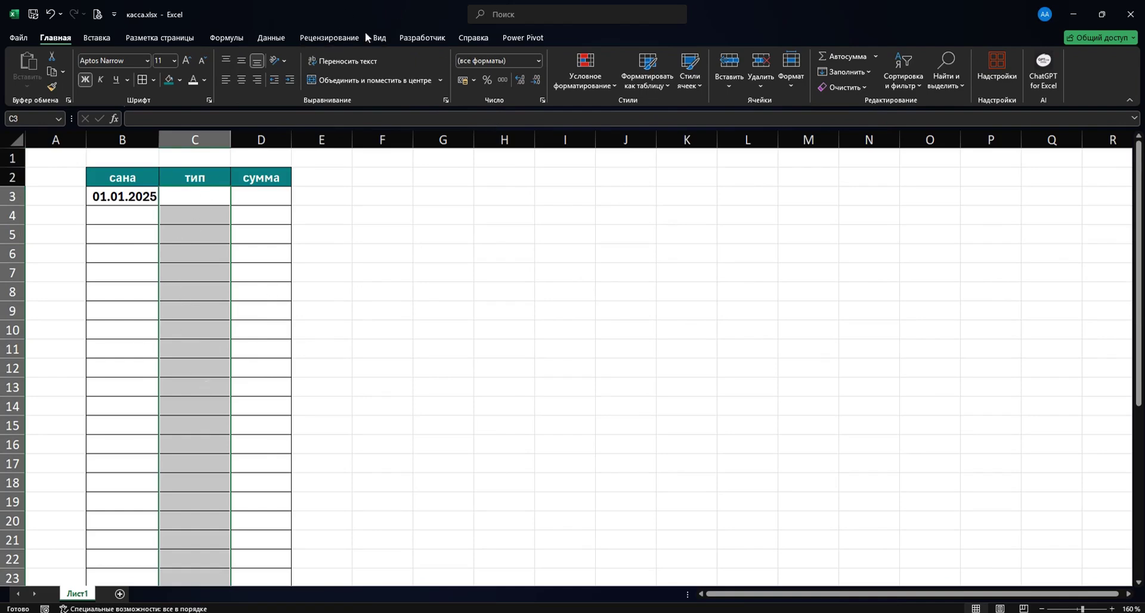
{"action": "left_click", "coordinate": [270, 38]}
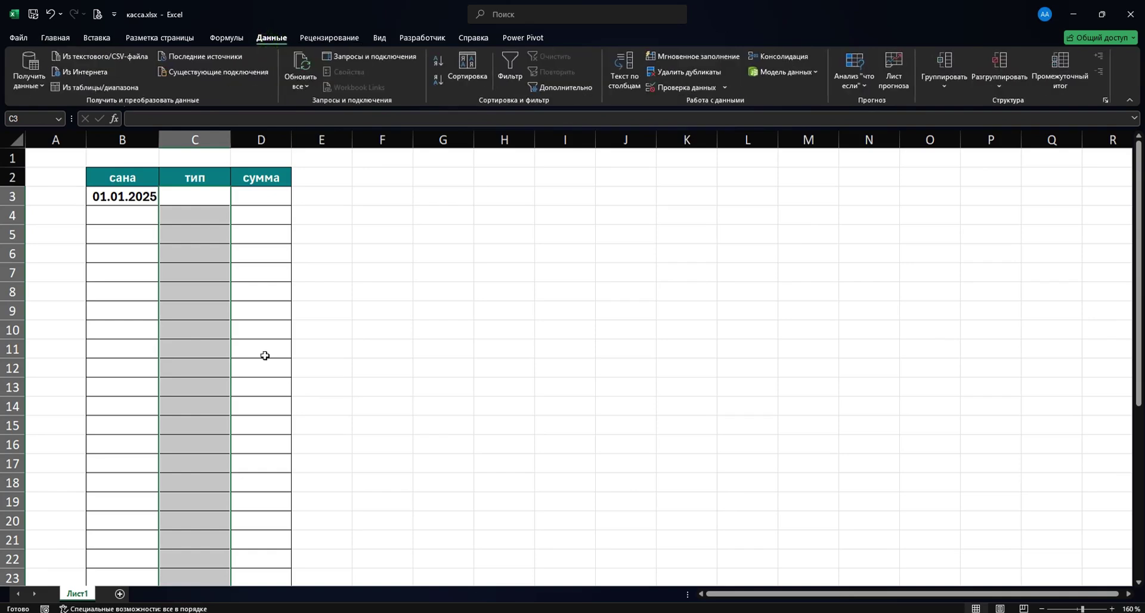
{"action": "left_click", "coordinate": [687, 88]}
{"action": "left_click", "coordinate": [525, 211]}
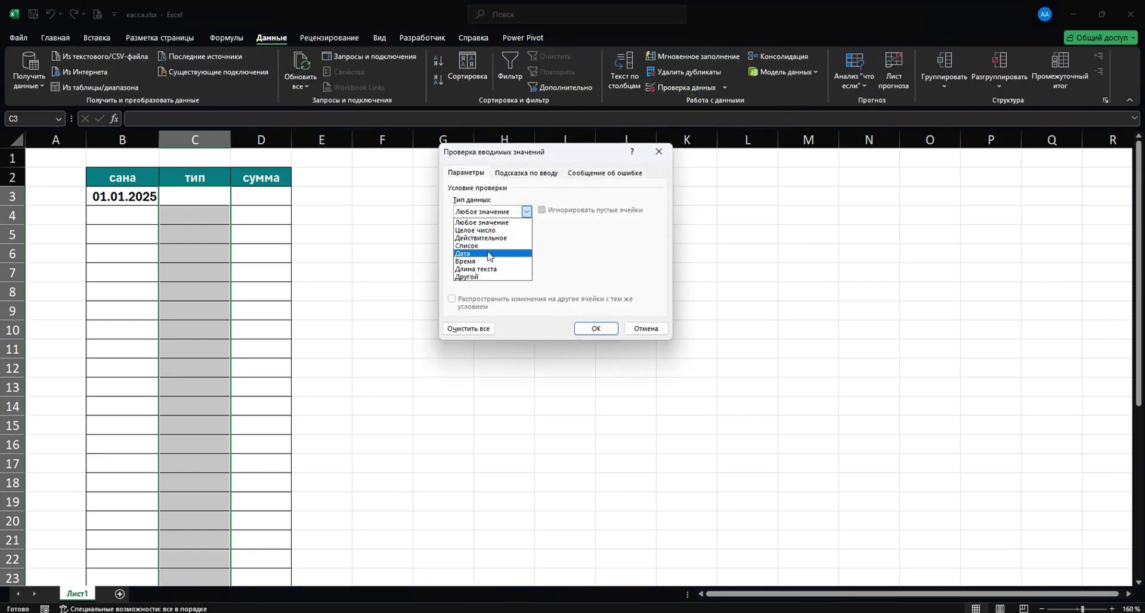
{"action": "left_click", "coordinate": [474, 245]}
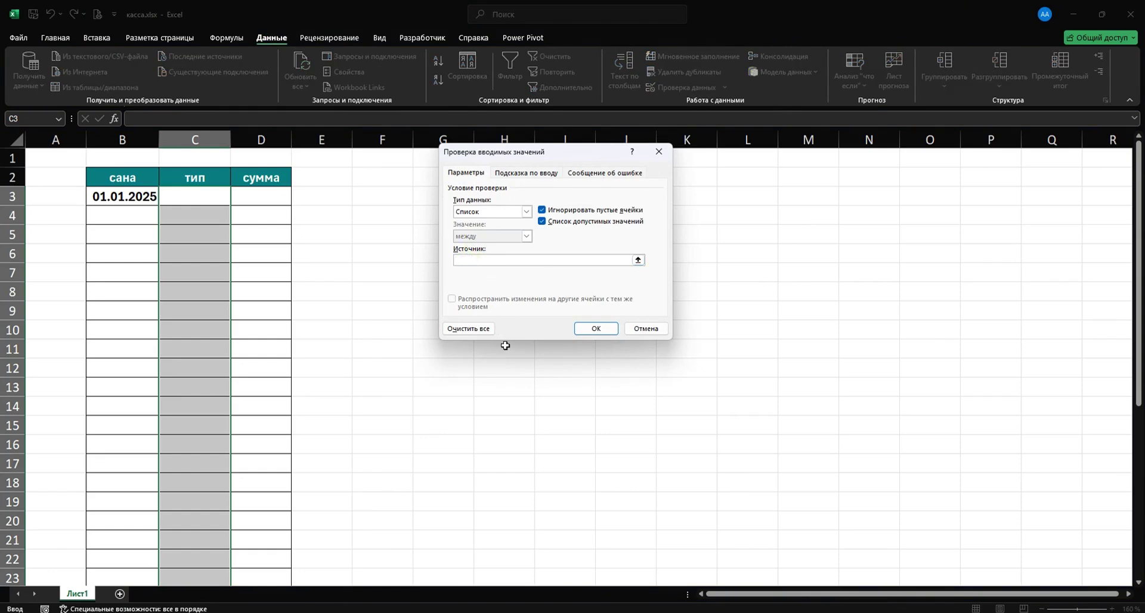
Set the validation list source to кирим;чиким and apply the rule
{"action": "left_click", "coordinate": [465, 260]}
{"action": "left_click_drag", "start_coordinate": [374, 178], "coordinate": [374, 191]}
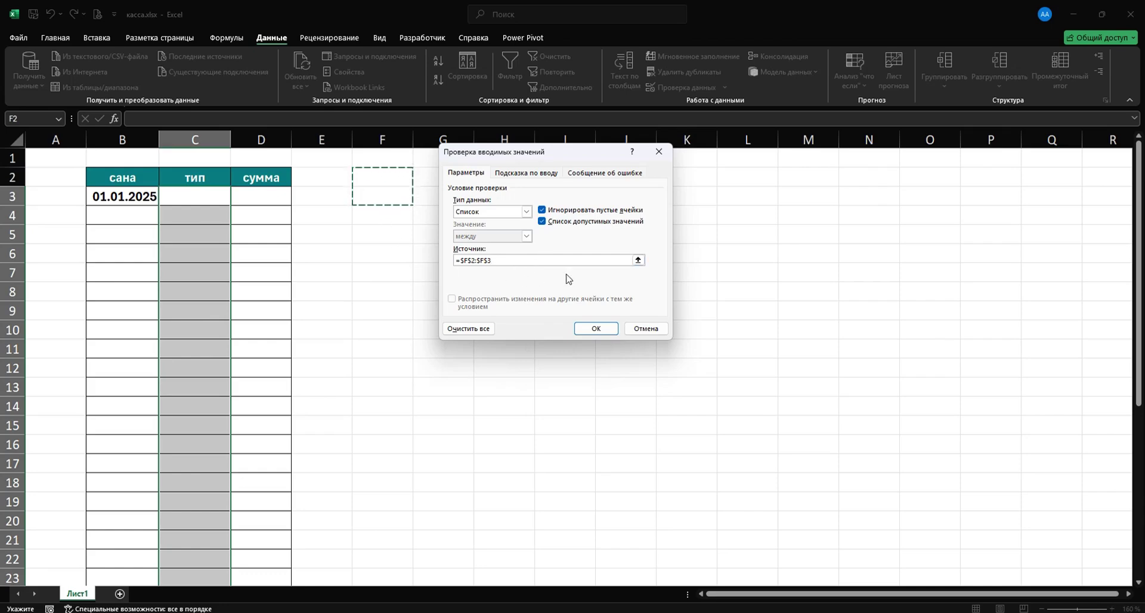
{"action": "left_click_drag", "start_coordinate": [504, 261], "coordinate": [454, 260]}
{"action": "type", "text": "кирим;чиким"}
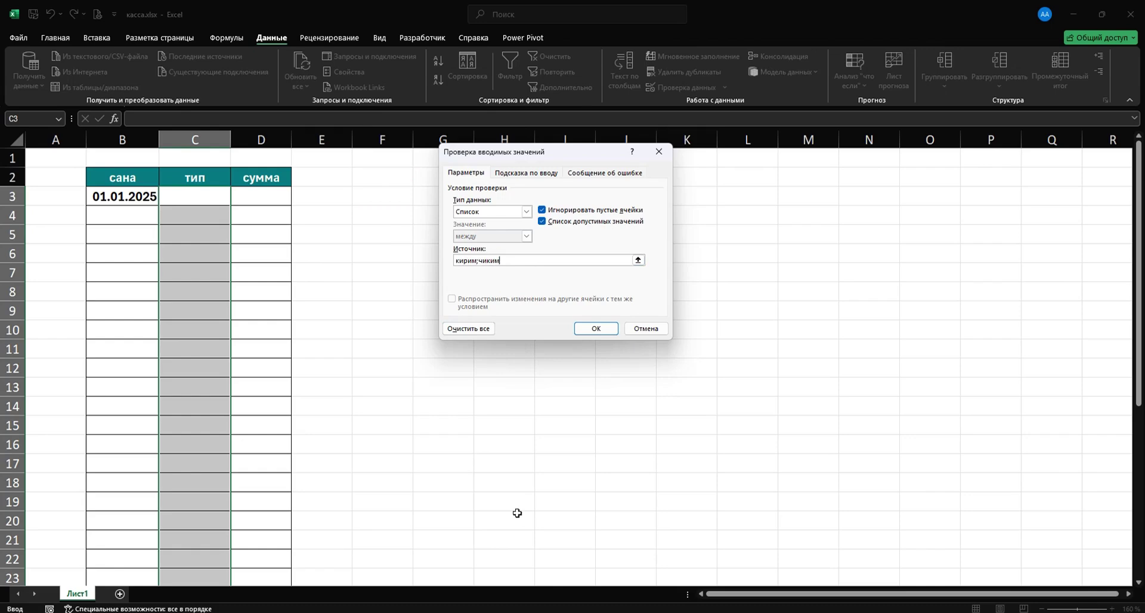
{"action": "left_click", "coordinate": [596, 328]}
Choose кирим from the drop-down list in cell C3
{"action": "left_click", "coordinate": [209, 202]}
{"action": "left_click", "coordinate": [237, 199]}
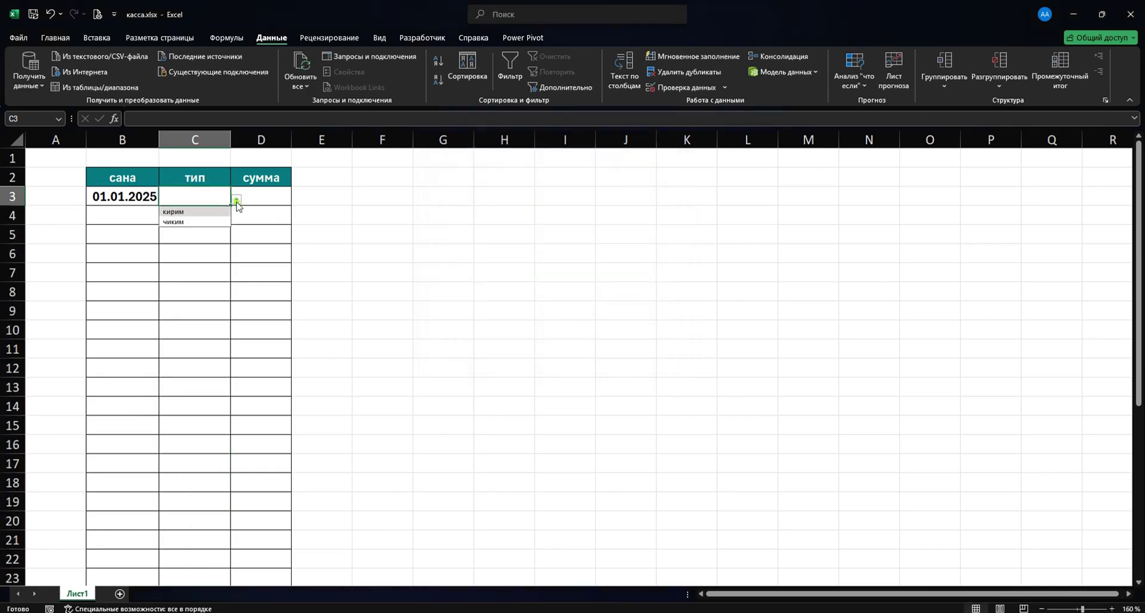
{"action": "left_click", "coordinate": [199, 214]}
Try filling the тип cell C4 by entering only the first letter ч, and clear the entry
{"action": "left_click", "coordinate": [199, 214]}
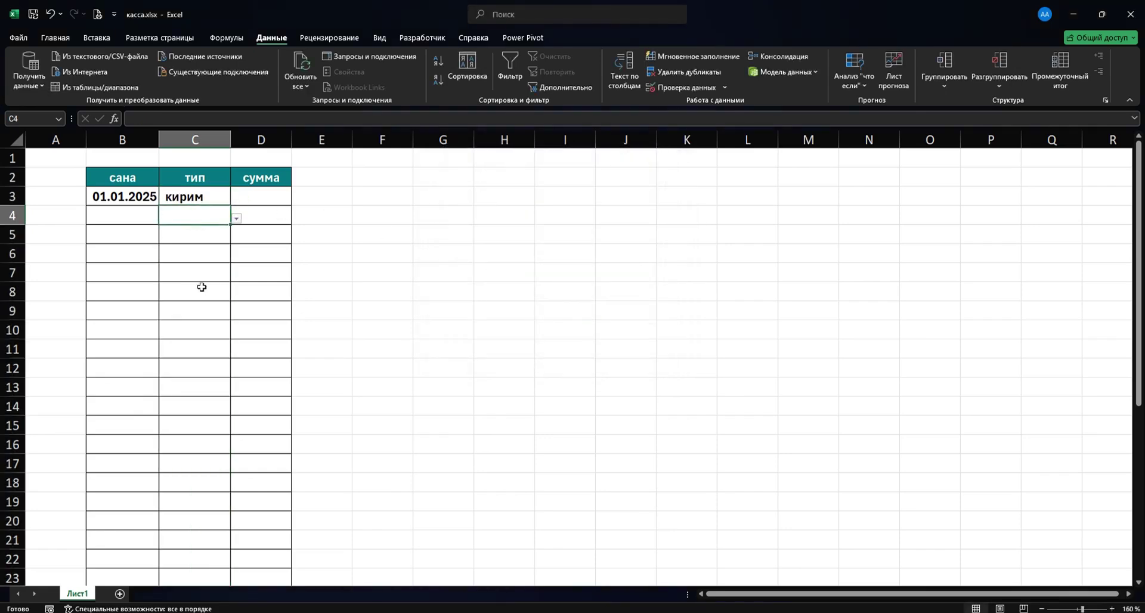
{"action": "type", "text": "ч"}
{"action": "key", "text": "Down"}
{"action": "key", "text": "Return"}
{"action": "key", "text": "Delete"}
Enter the amount 500000 in cell D3 under сумма
{"action": "key", "text": "Up"}
{"action": "key", "text": "Right"}
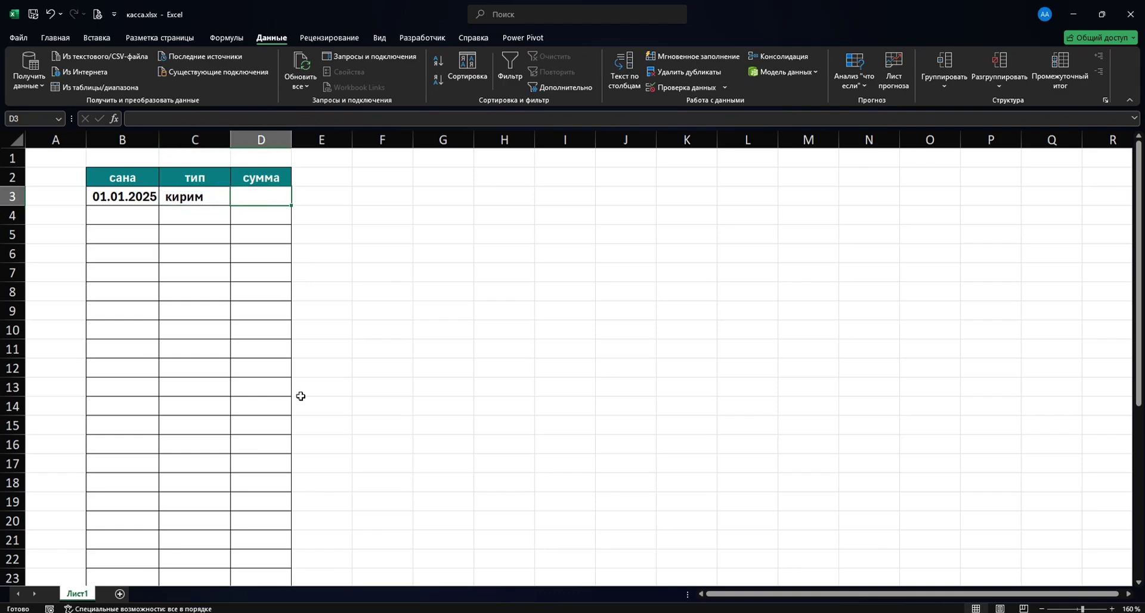
{"action": "type", "text": "500000"}
{"action": "key", "text": "Return"}
Fill row 4 with the date 01.01.2025, the type чиким and the amount 300000
{"action": "key", "text": "Left"}
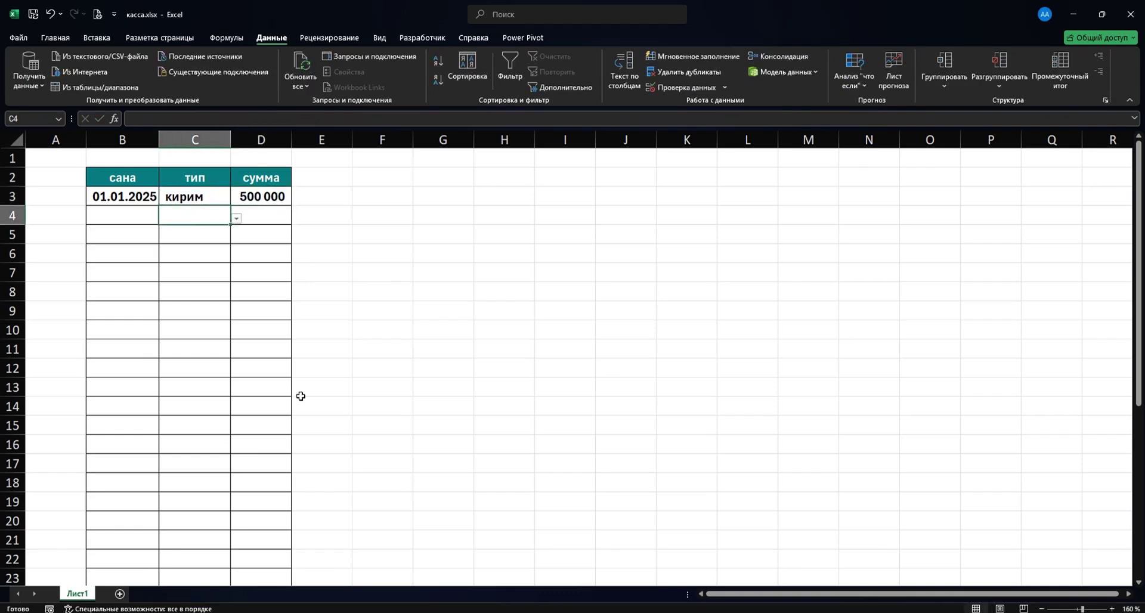
{"action": "key", "text": "Left"}
{"action": "type", "text": "1/1"}
{"action": "key", "text": "Tab"}
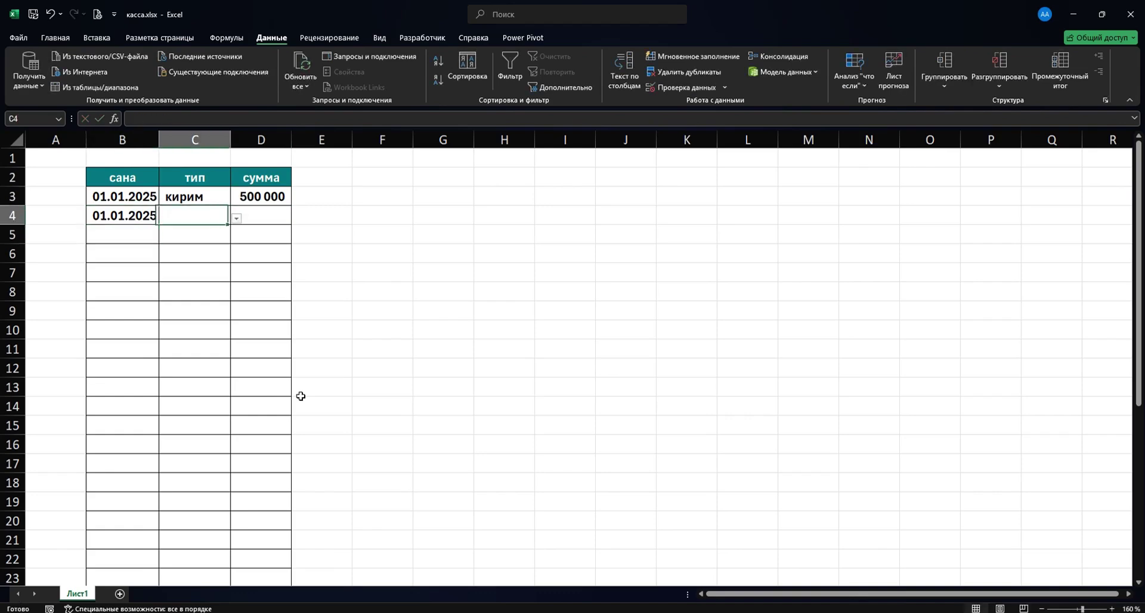
{"action": "type", "text": "чиким"}
{"action": "key", "text": "Return"}
{"action": "key", "text": "Up"}
{"action": "key", "text": "Right"}
{"action": "type", "text": "300000"}
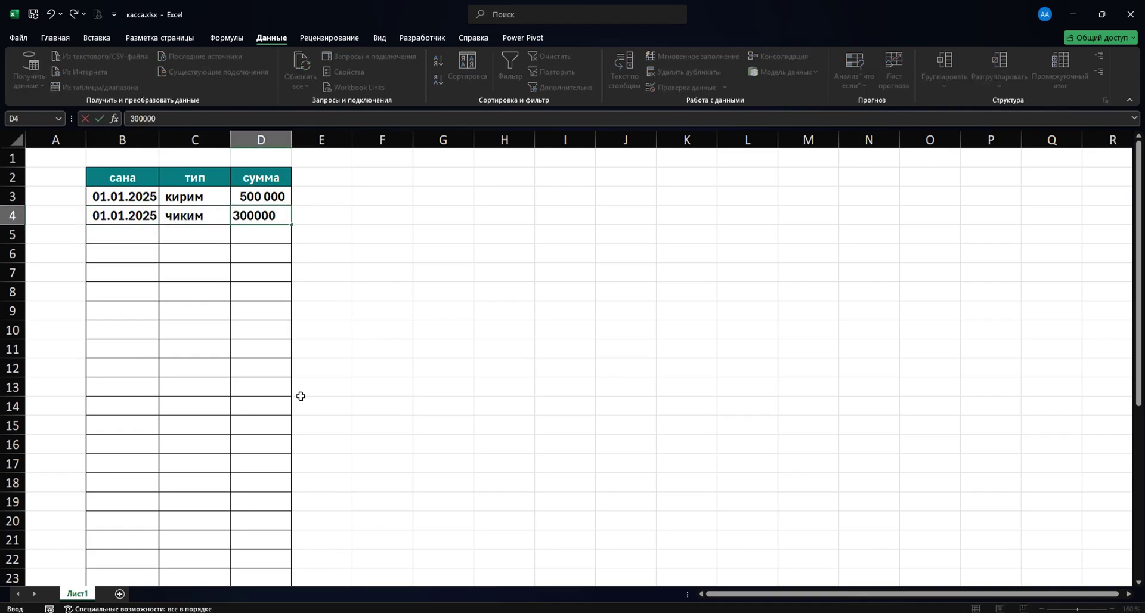
{"action": "key", "text": "Return"}
{"action": "key", "text": "Up"}
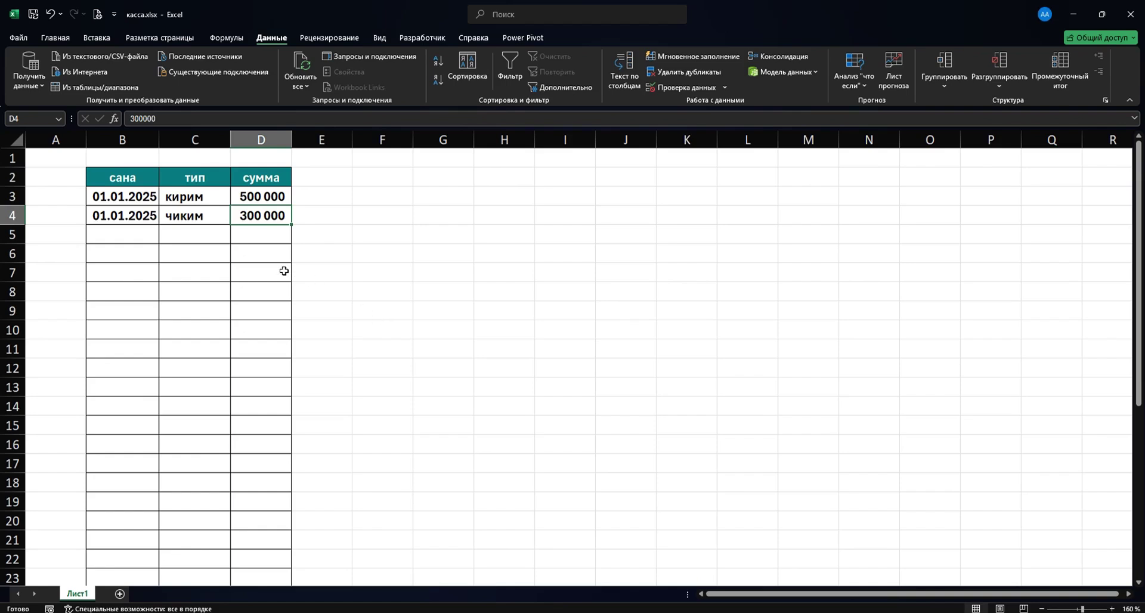
{"action": "left_click", "coordinate": [188, 200]}
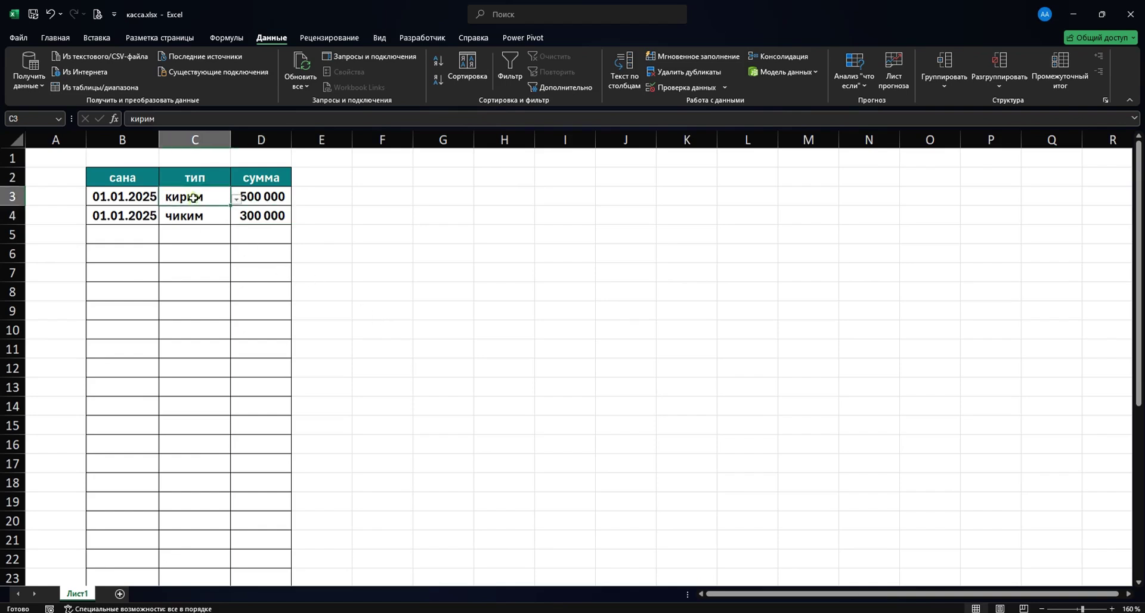
{"action": "left_click", "coordinate": [280, 198]}
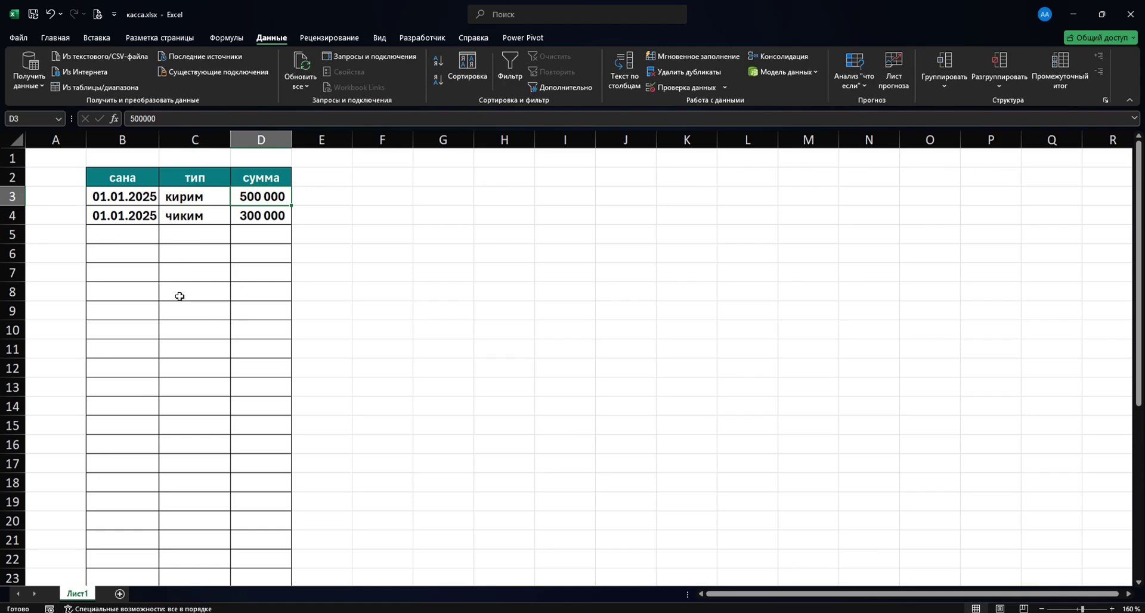
Create a new formula-based conditional formatting rule for the table body B3:D35
{"action": "left_click_drag", "start_coordinate": [124, 196], "coordinate": [254, 525]}
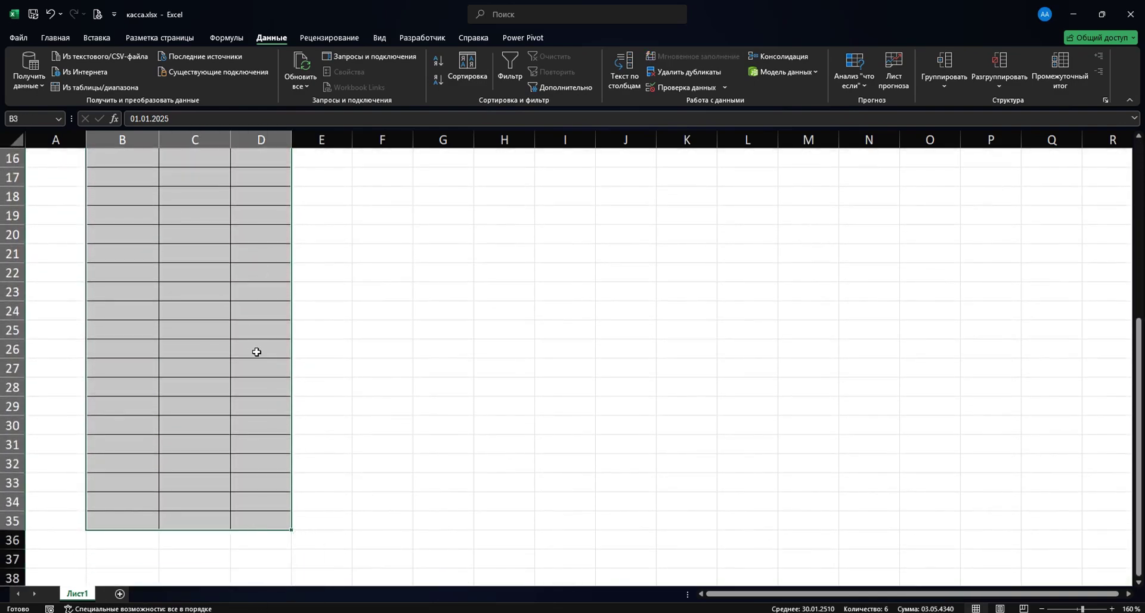
{"action": "scroll", "coordinate": [256, 350], "scroll_direction": "up", "scroll_amount": 5}
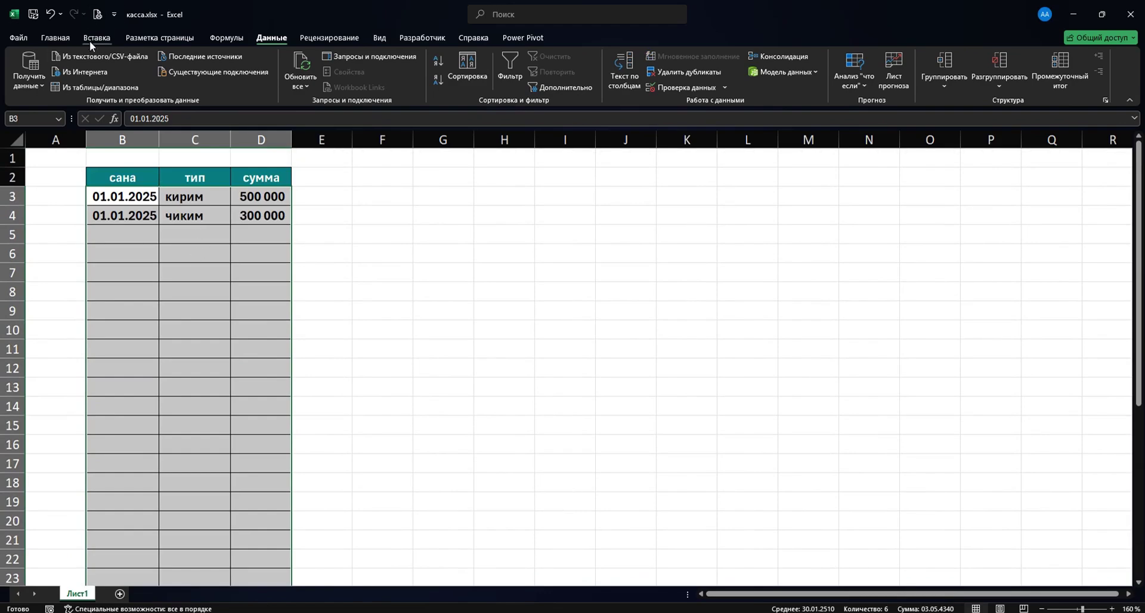
{"action": "left_click", "coordinate": [71, 39]}
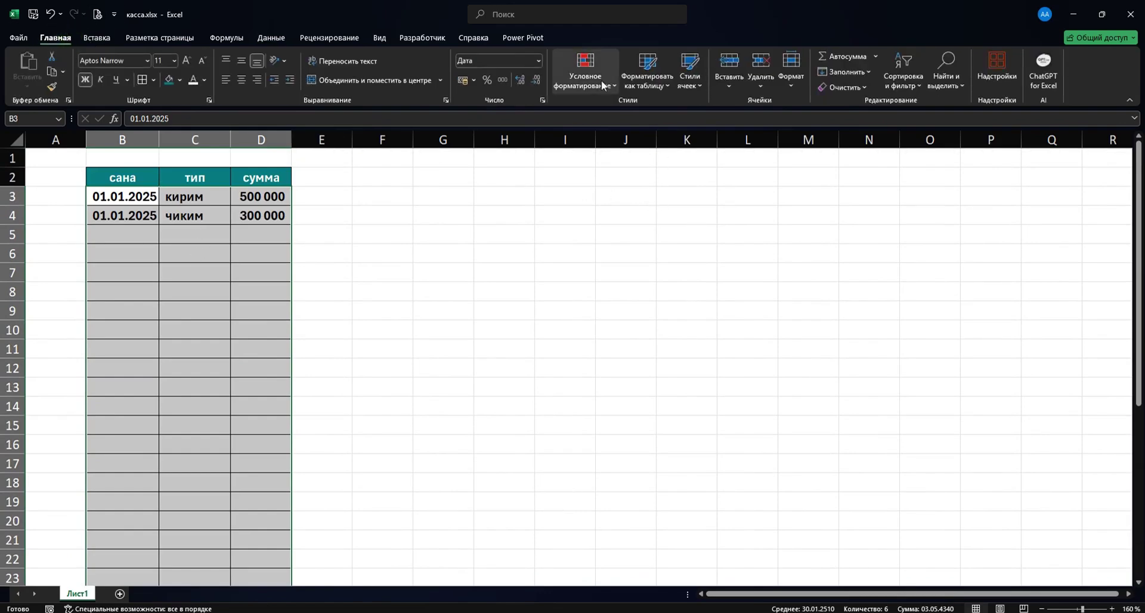
{"action": "left_click", "coordinate": [583, 81]}
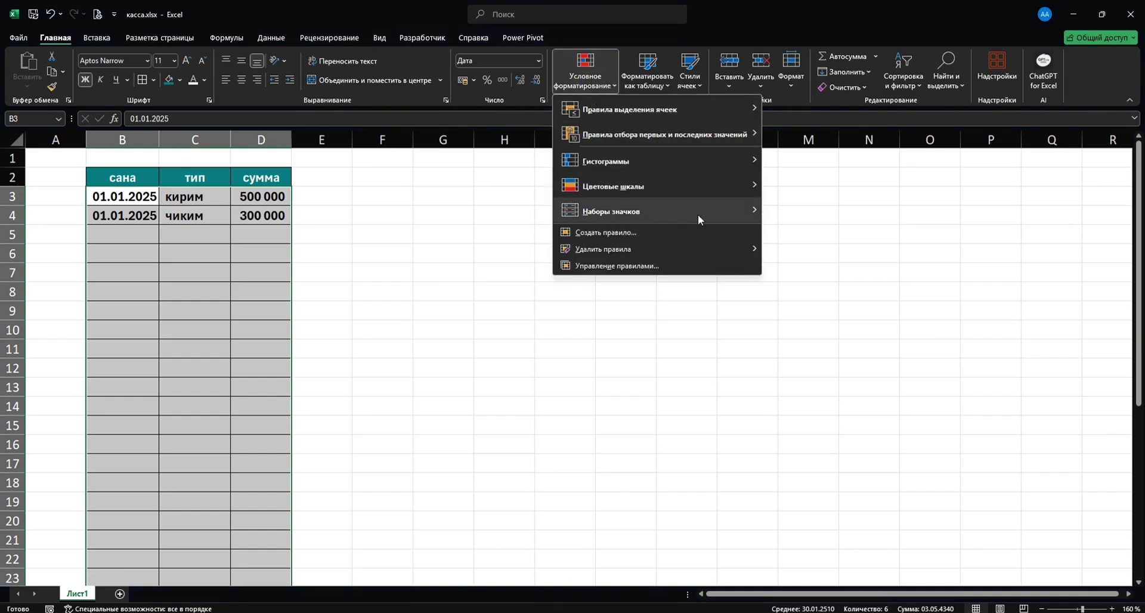
{"action": "left_click", "coordinate": [614, 232]}
{"action": "left_click", "coordinate": [437, 244]}
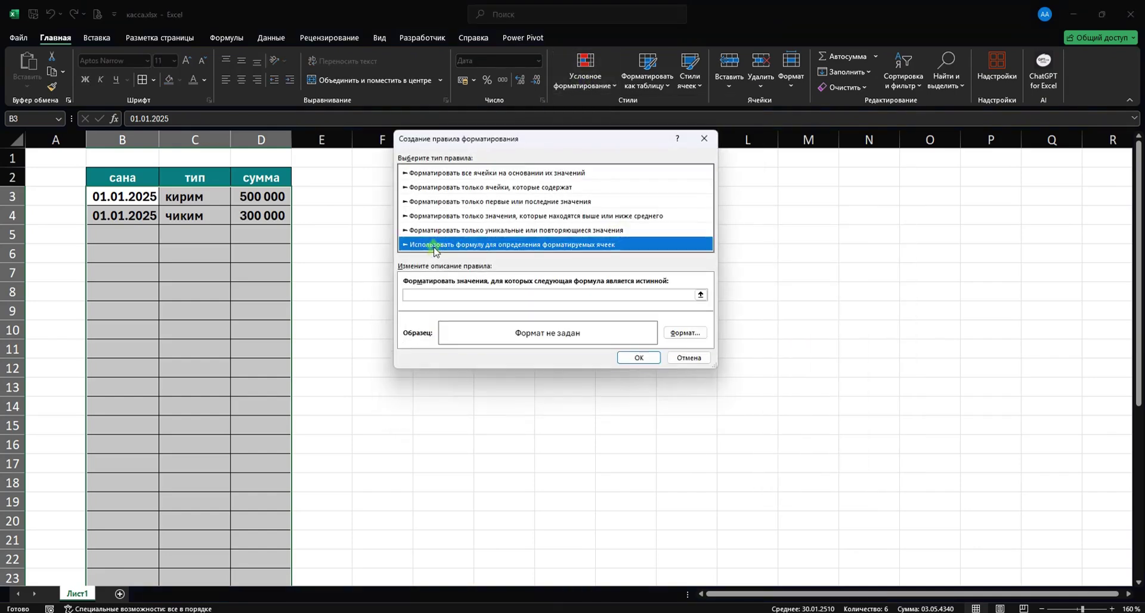
Set the rule's formula to =$C3="кирим", keeping only the column reference absolute
{"action": "left_click_drag", "start_coordinate": [471, 140], "coordinate": [561, 140]}
{"action": "left_click", "coordinate": [501, 294]}
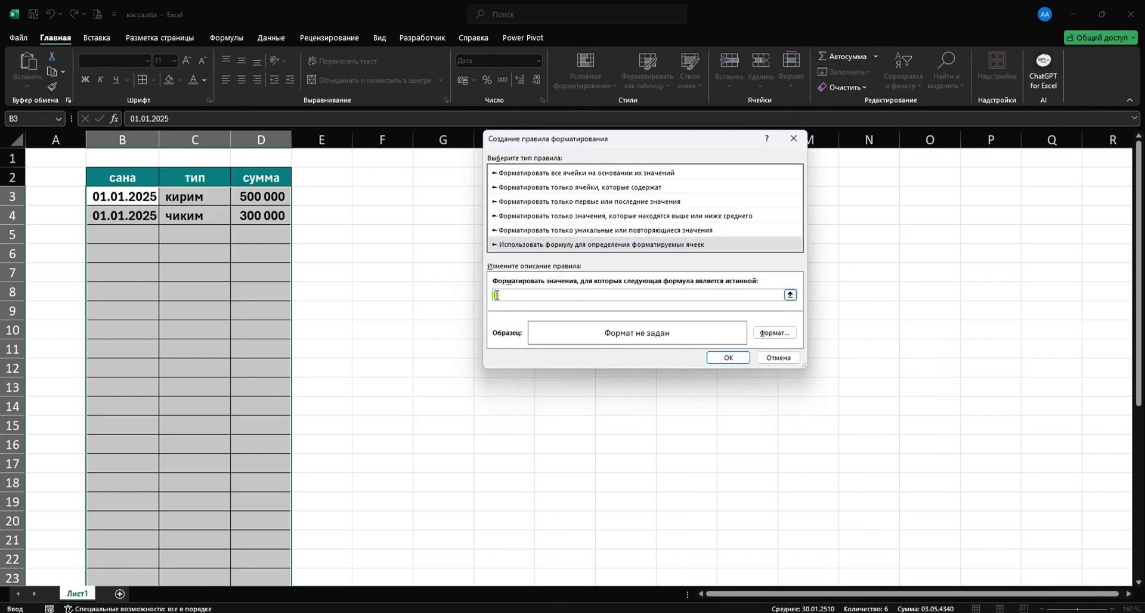
{"action": "left_click", "coordinate": [181, 201]}
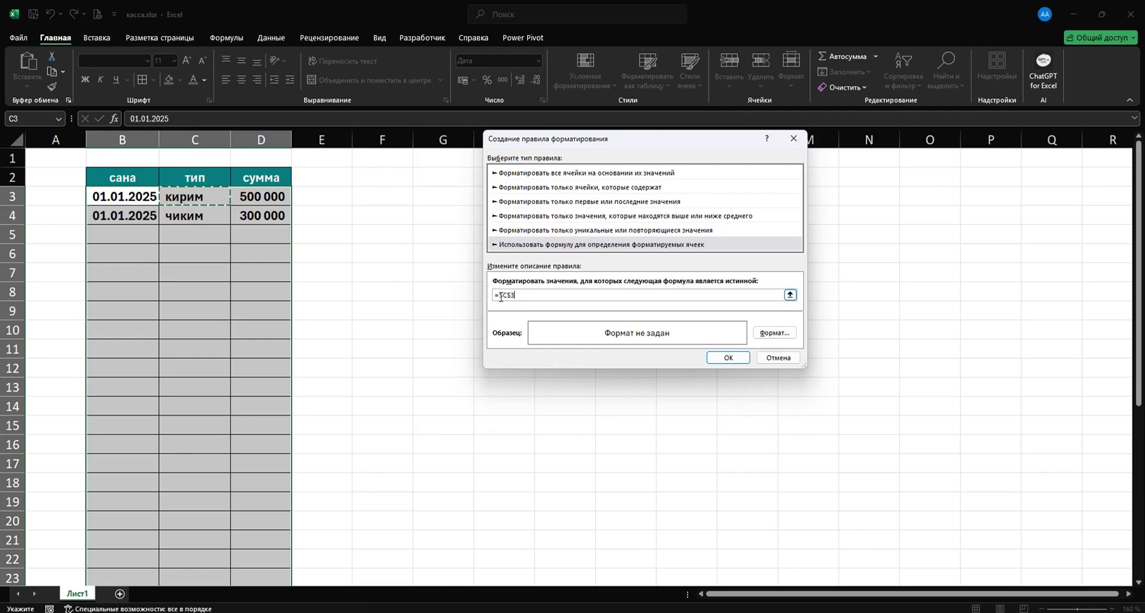
{"action": "key", "text": "F4"}
{"action": "type", "text": "="}
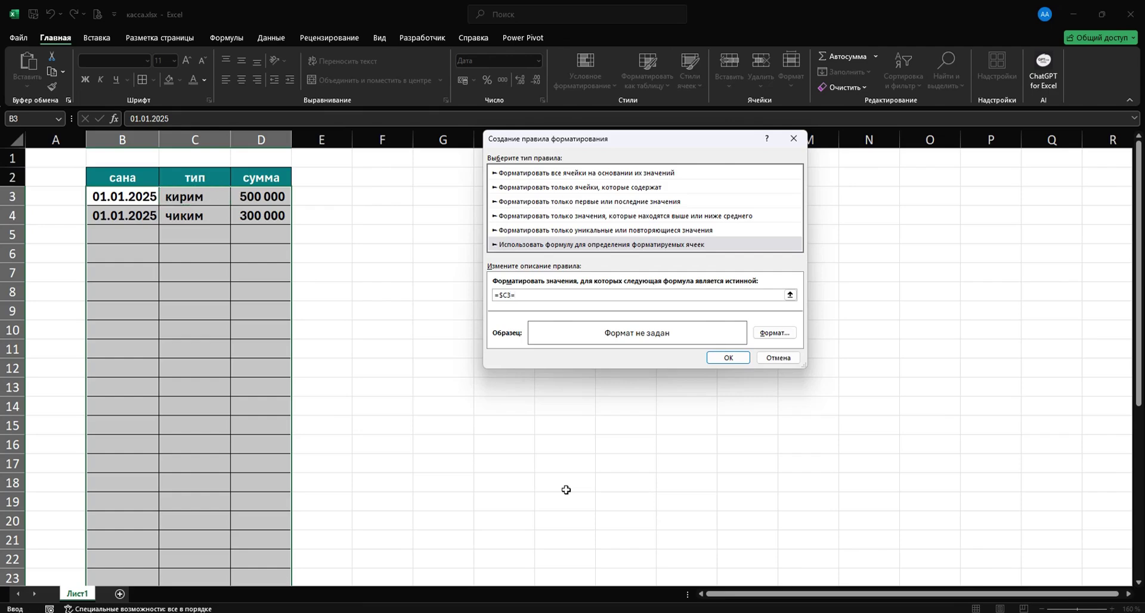
{"action": "type", "text": "\"кирим"}
Give the кирим rule a standard green font colour and apply the rule to the table body
{"action": "left_click", "coordinate": [790, 333]}
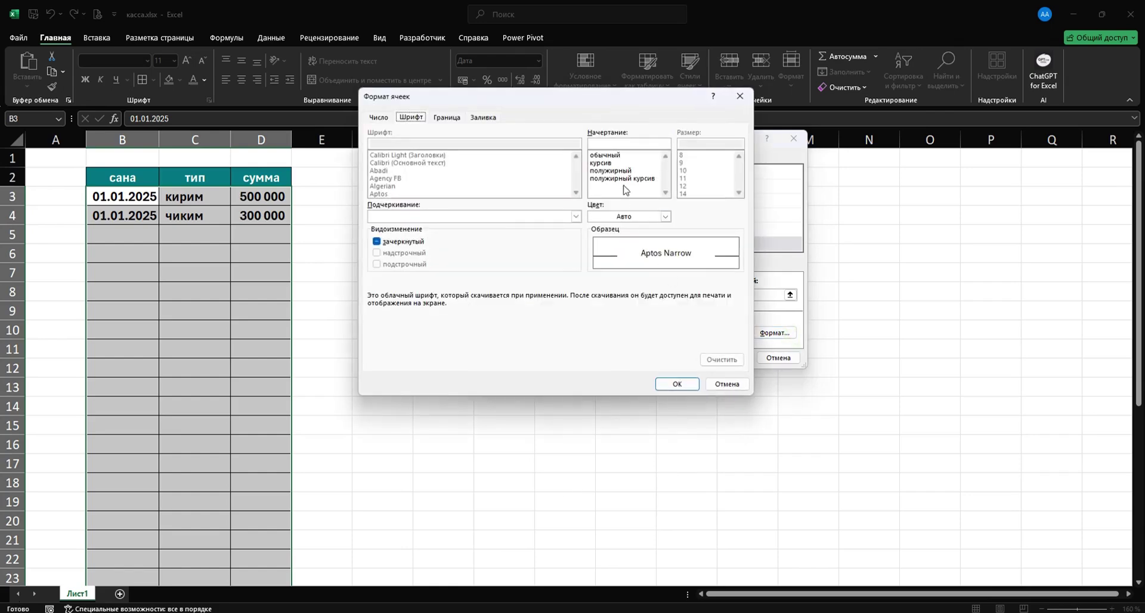
{"action": "left_click_drag", "start_coordinate": [561, 97], "coordinate": [689, 132]}
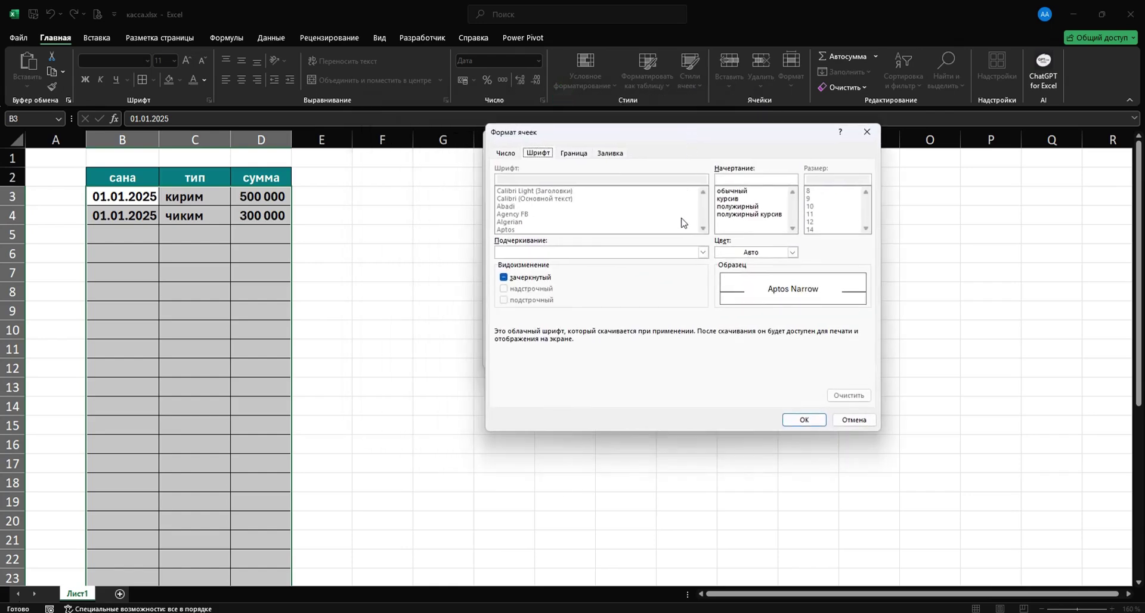
{"action": "left_click", "coordinate": [602, 156]}
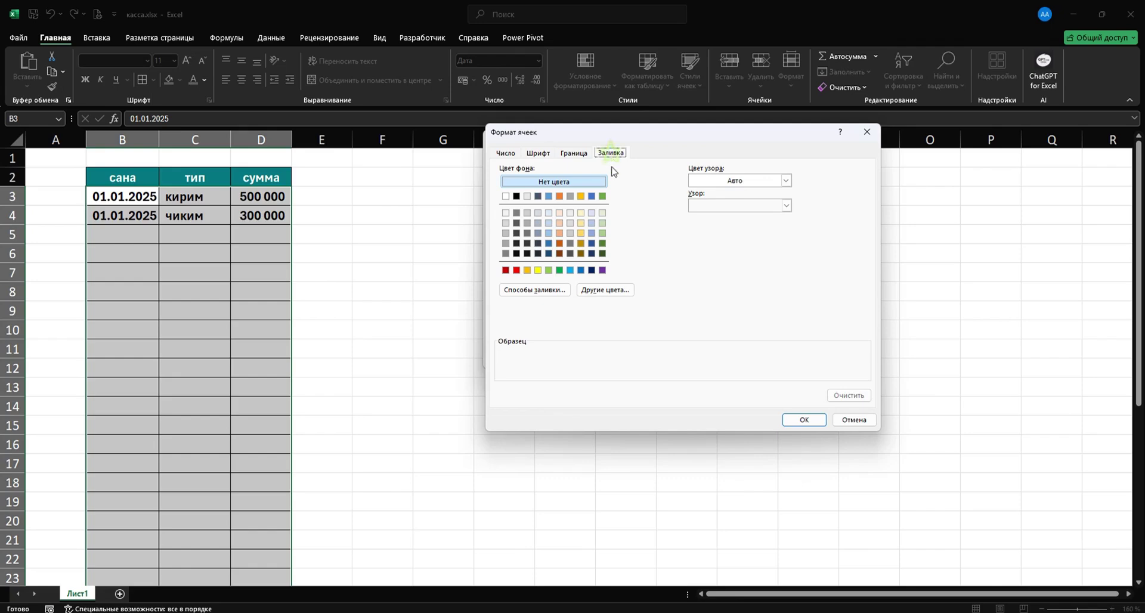
{"action": "left_click", "coordinate": [576, 154]}
{"action": "left_click", "coordinate": [543, 155]}
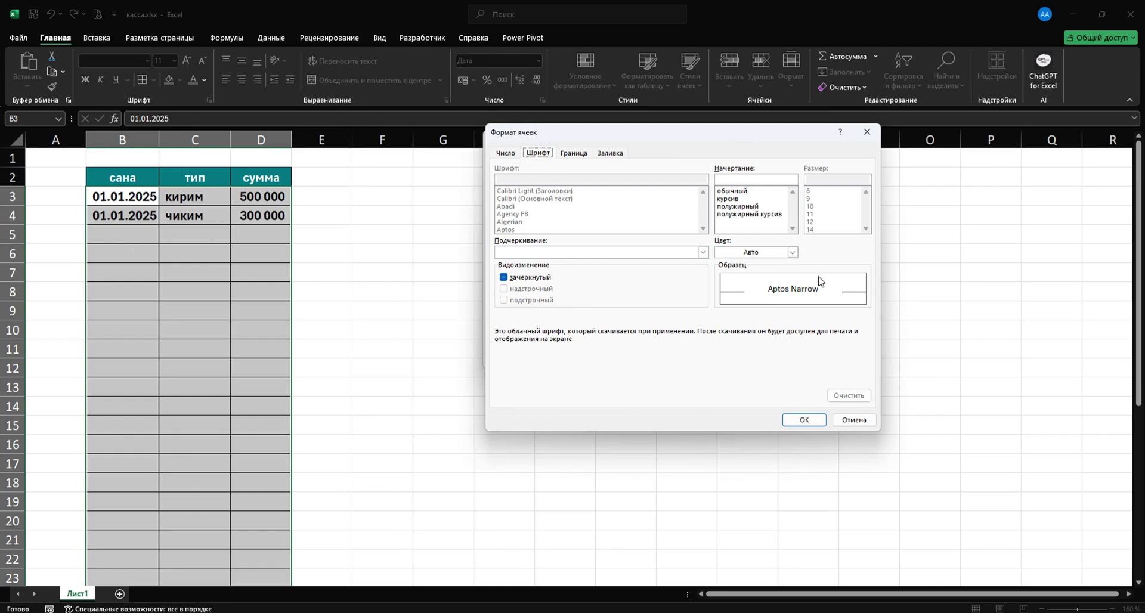
{"action": "left_click", "coordinate": [793, 252]}
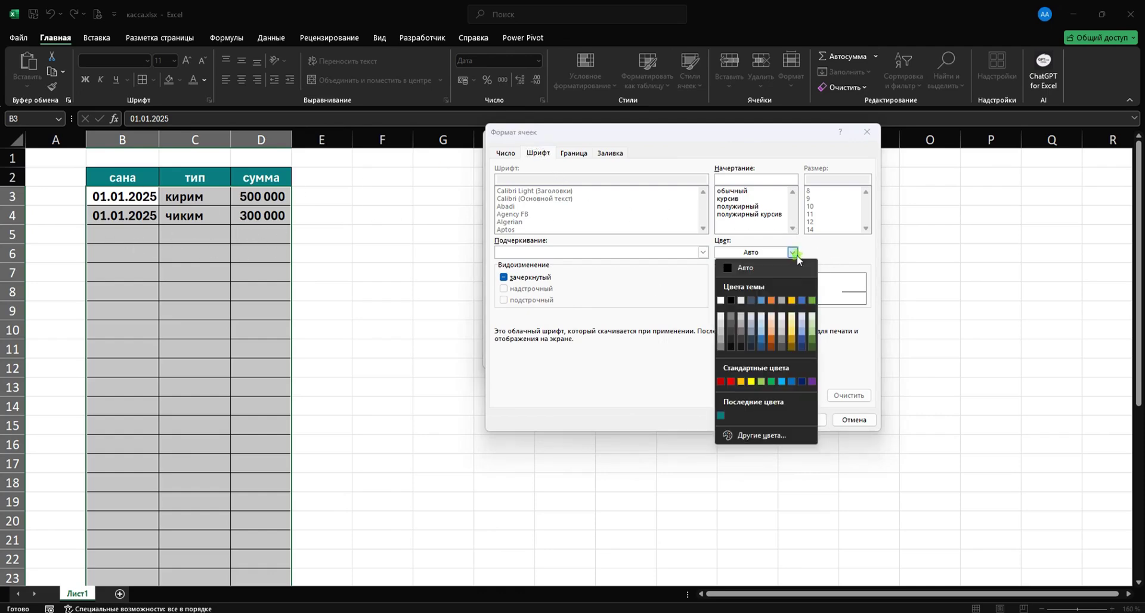
{"action": "left_click", "coordinate": [771, 381]}
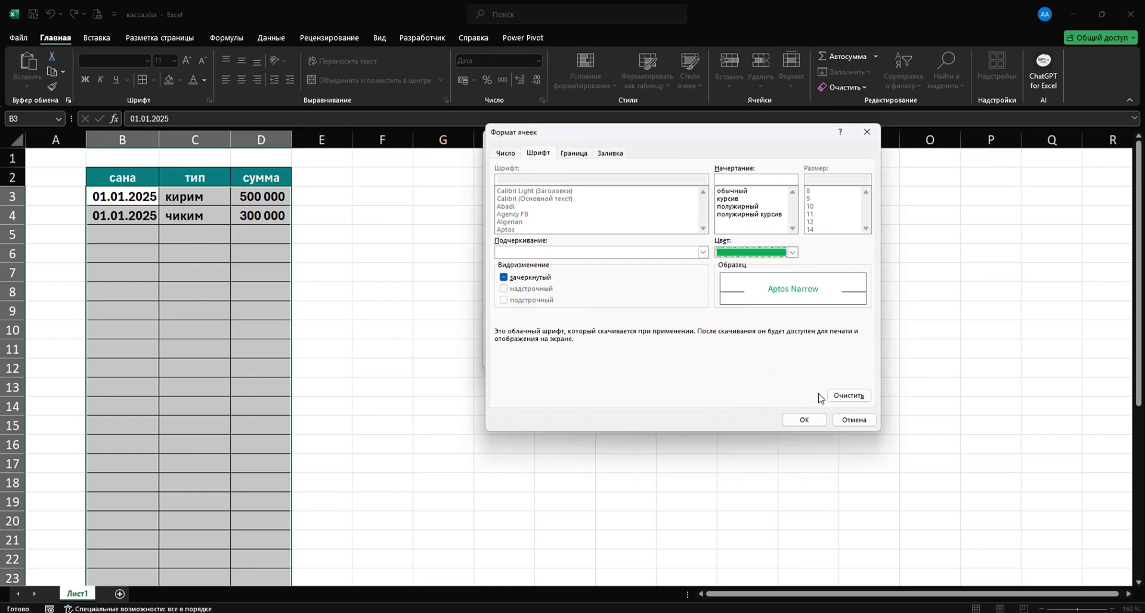
{"action": "left_click", "coordinate": [804, 420]}
{"action": "left_click", "coordinate": [726, 358]}
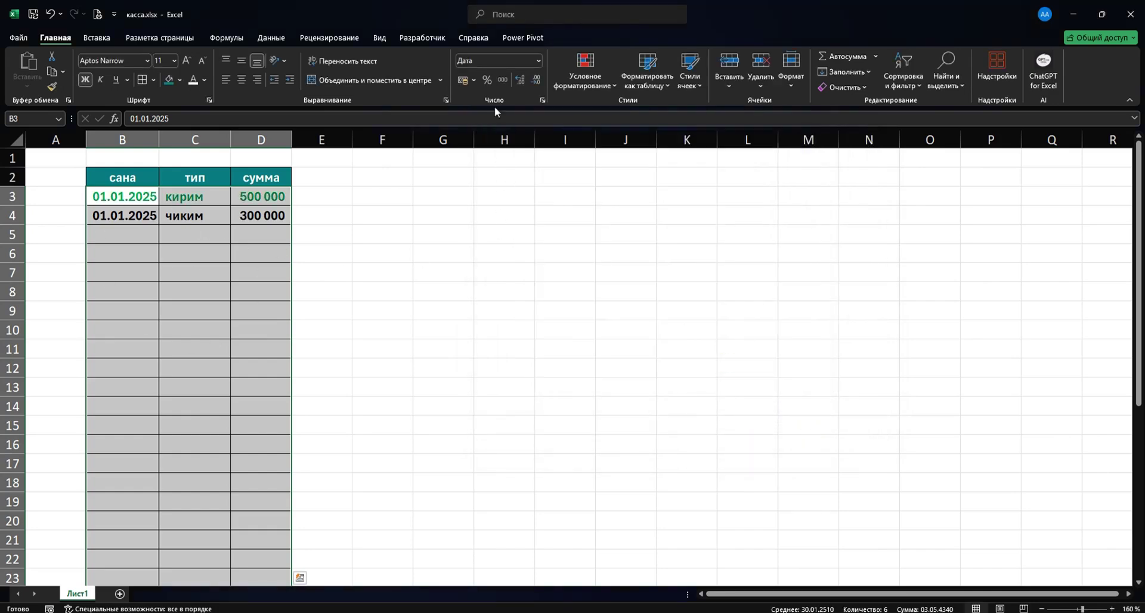
Create a second formula-based conditional formatting rule for the table body with the formula =$C3="чиким", keeping only the column absolute
{"action": "left_click", "coordinate": [583, 86]}
{"action": "left_click", "coordinate": [607, 234]}
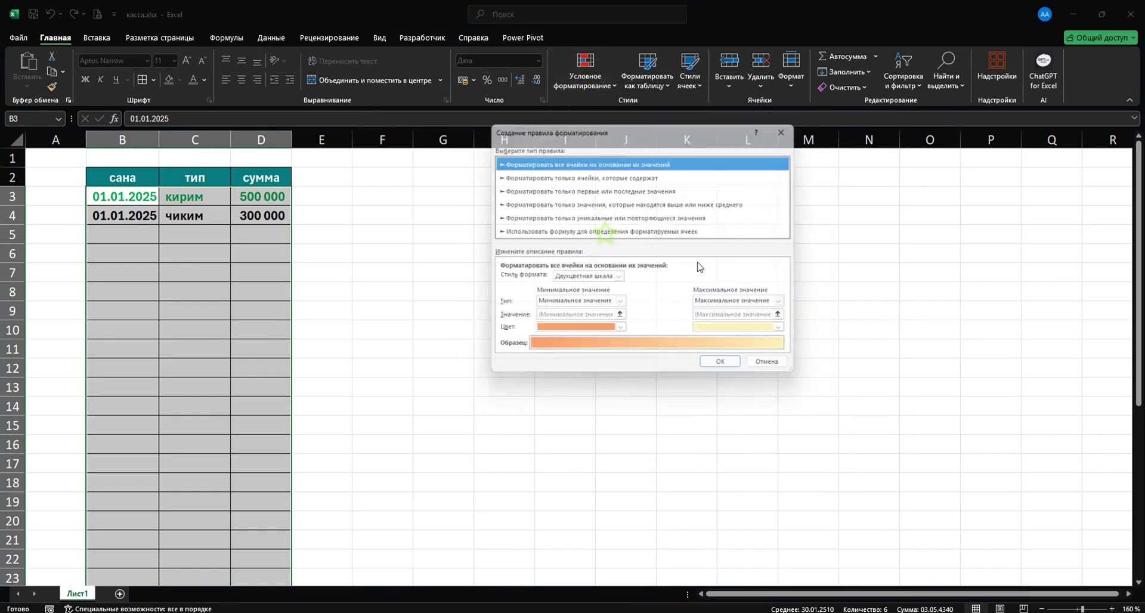
{"action": "left_click", "coordinate": [518, 233]}
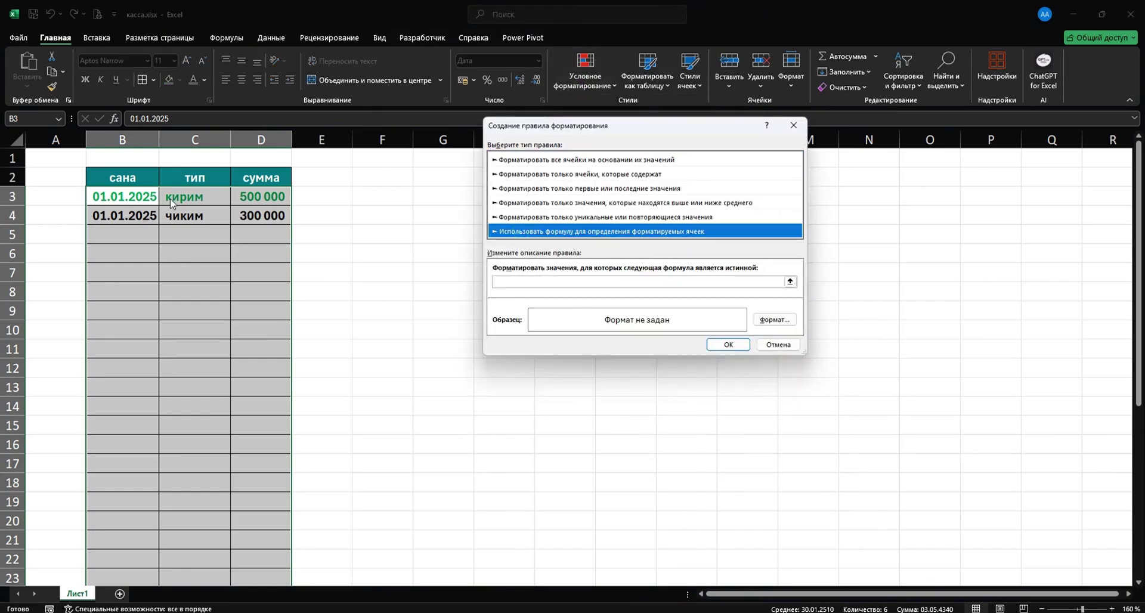
{"action": "left_click", "coordinate": [500, 281]}
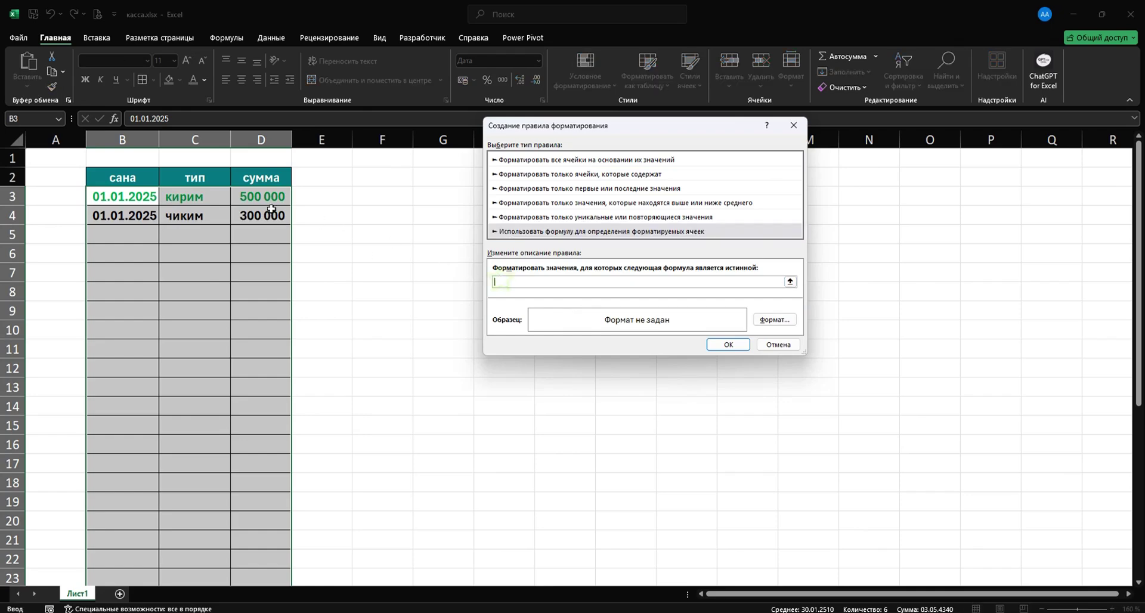
{"action": "left_click", "coordinate": [199, 195]}
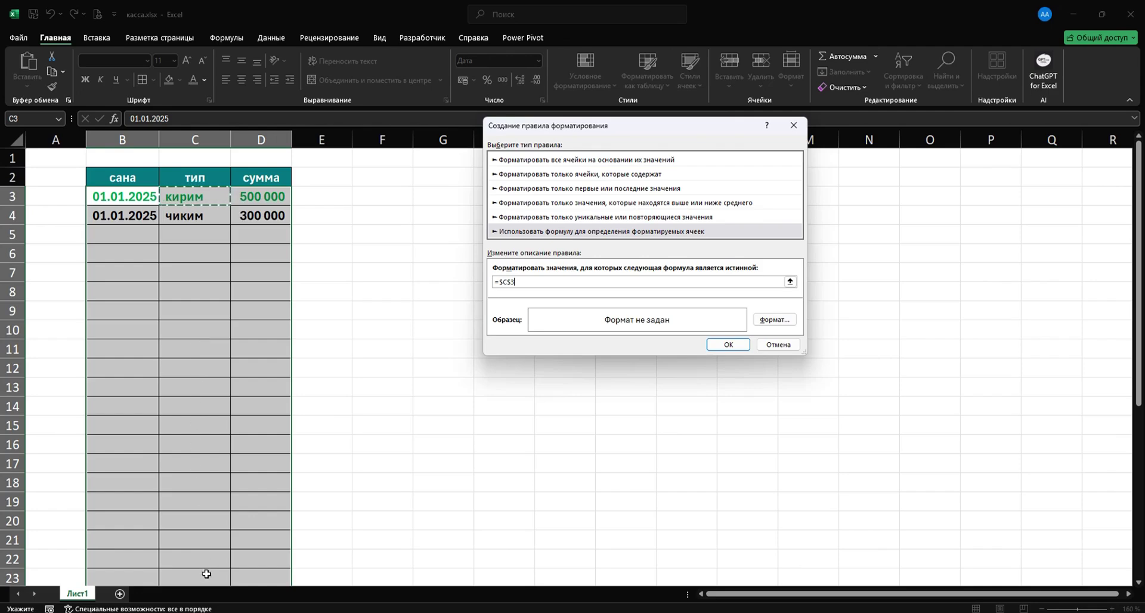
{"action": "key", "text": "F4"}
{"action": "key", "text": "F4"}
{"action": "type", "text": "=\"чиким"}
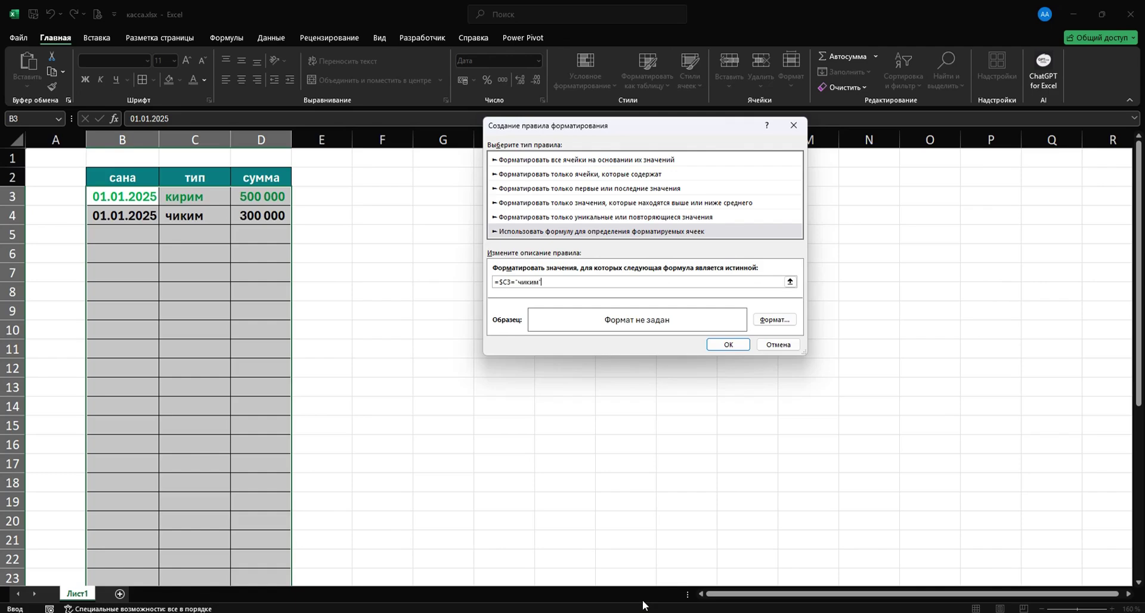
Give the чиким rule a standard red font colour and apply the rule to the table body
{"action": "left_click", "coordinate": [775, 320]}
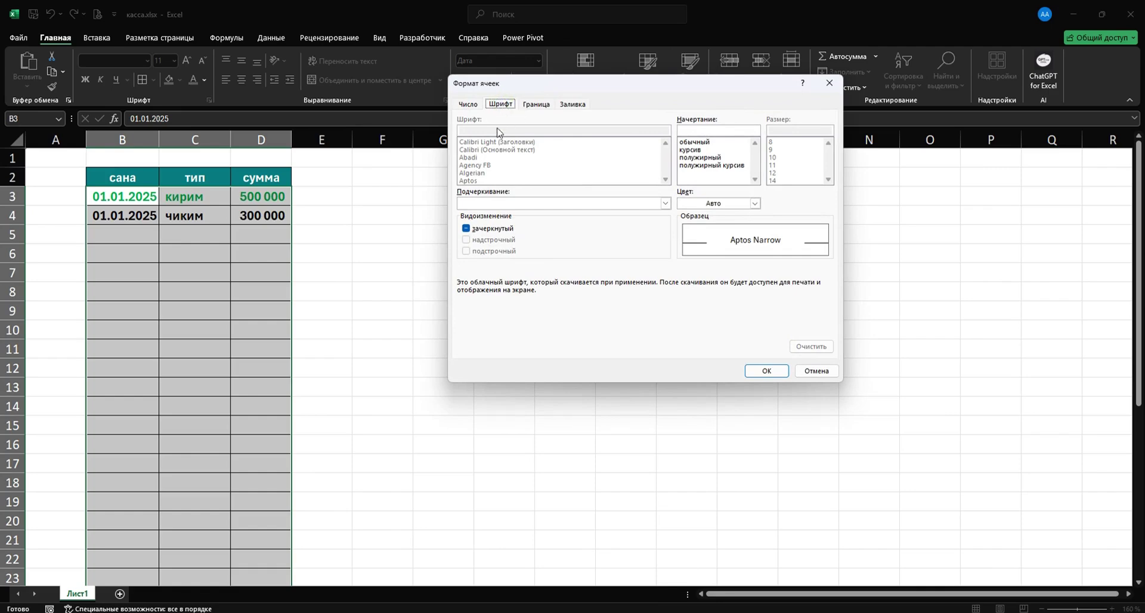
{"action": "left_click", "coordinate": [755, 204]}
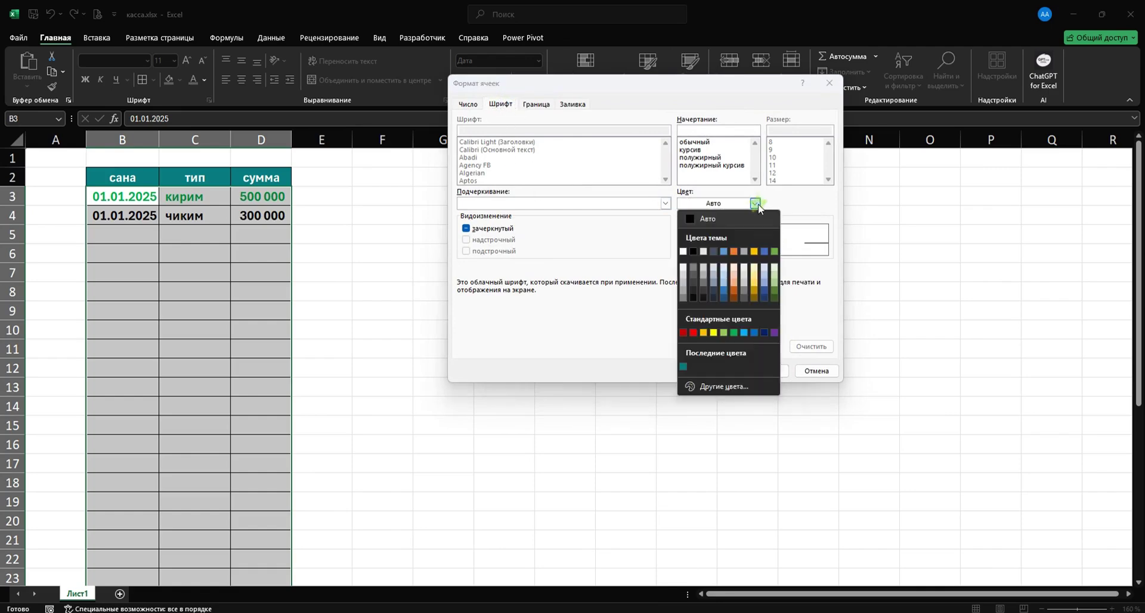
{"action": "left_click", "coordinate": [693, 332]}
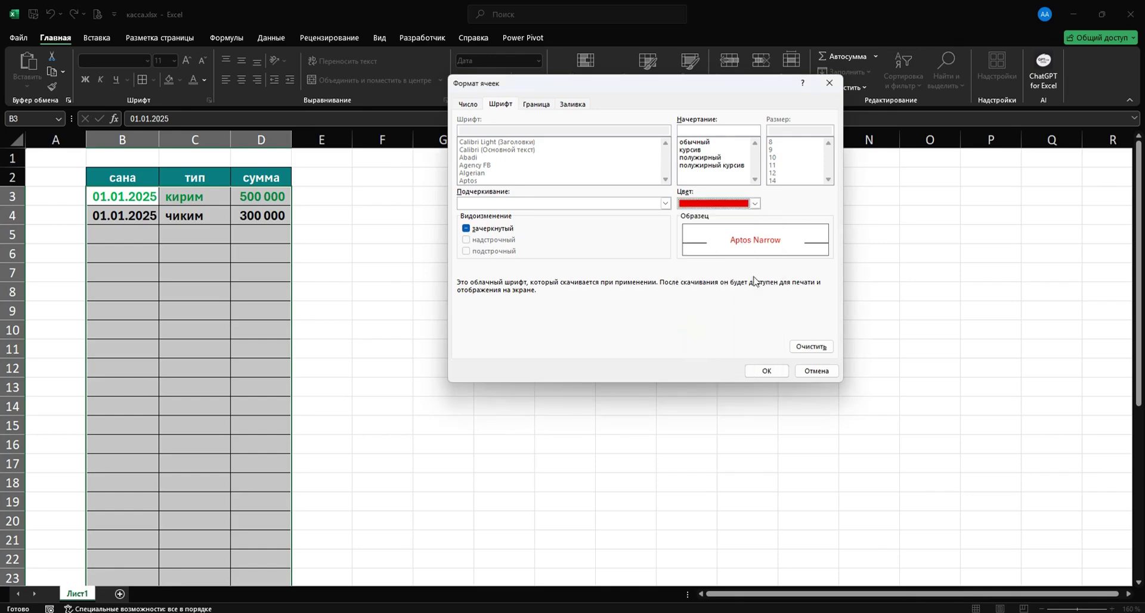
{"action": "left_click", "coordinate": [765, 370]}
{"action": "left_click", "coordinate": [730, 344]}
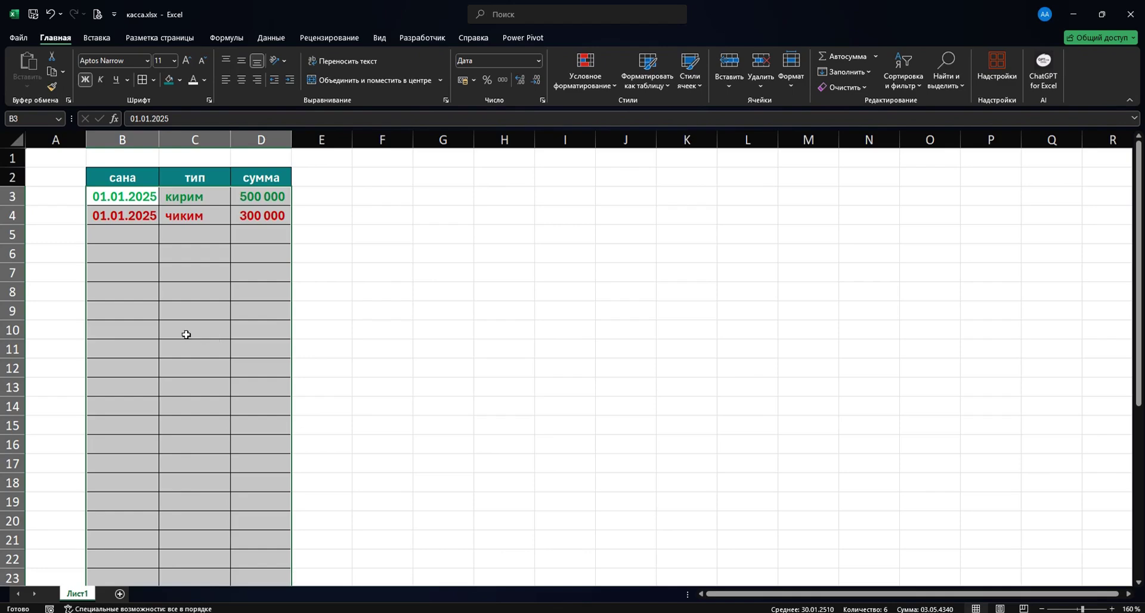
{"action": "left_click", "coordinate": [186, 240]}
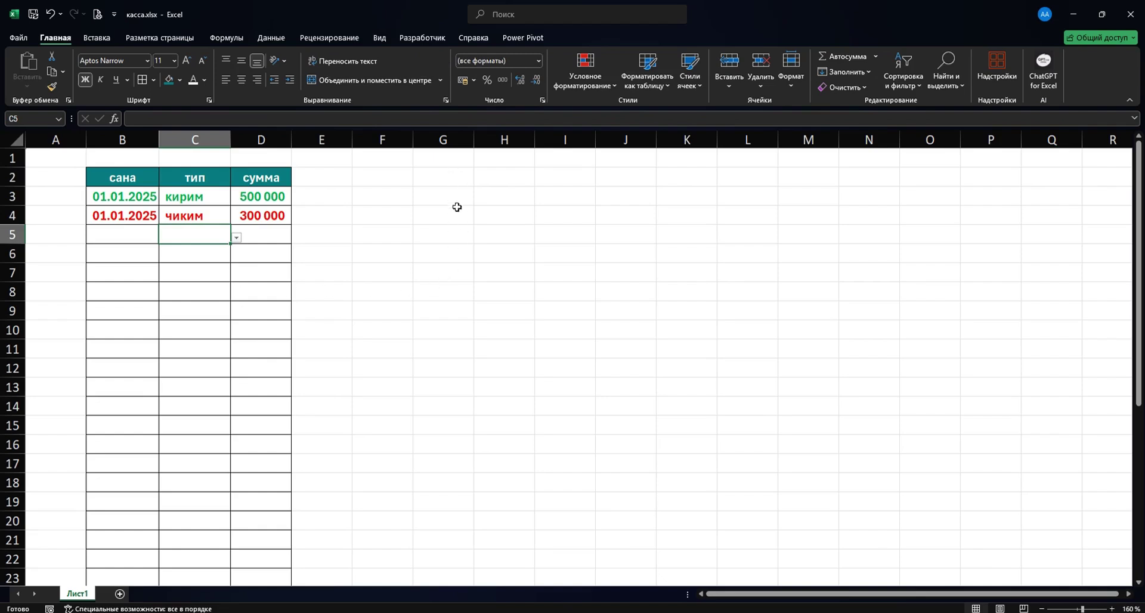
Add a bottom border to cell G2 and a separate one to cell G3
{"action": "left_click", "coordinate": [441, 178]}
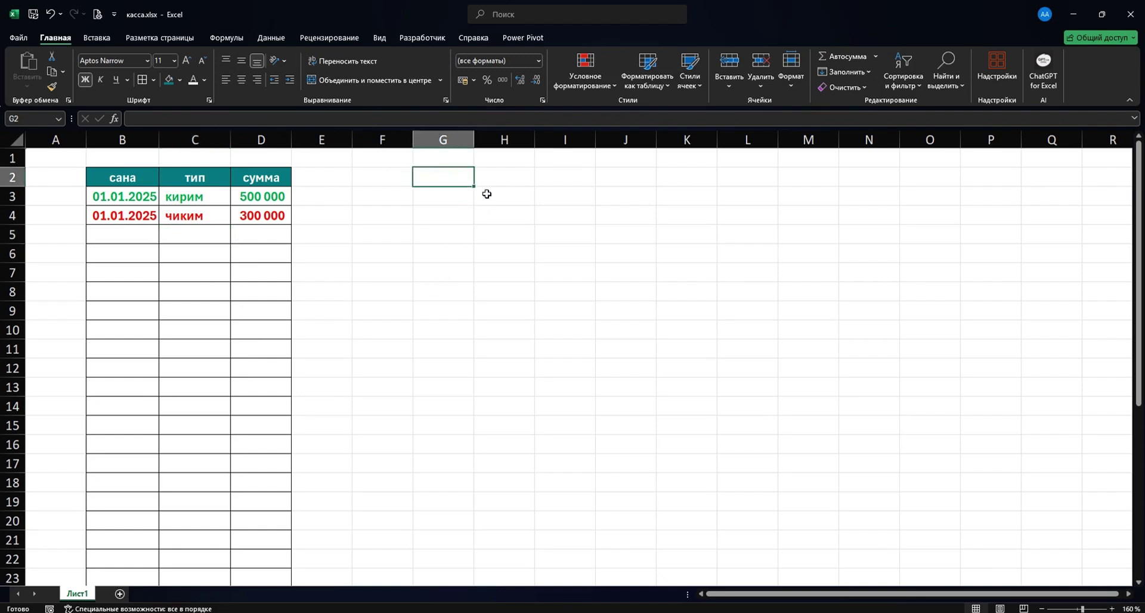
{"action": "left_click_drag", "start_coordinate": [437, 174], "coordinate": [437, 192]}
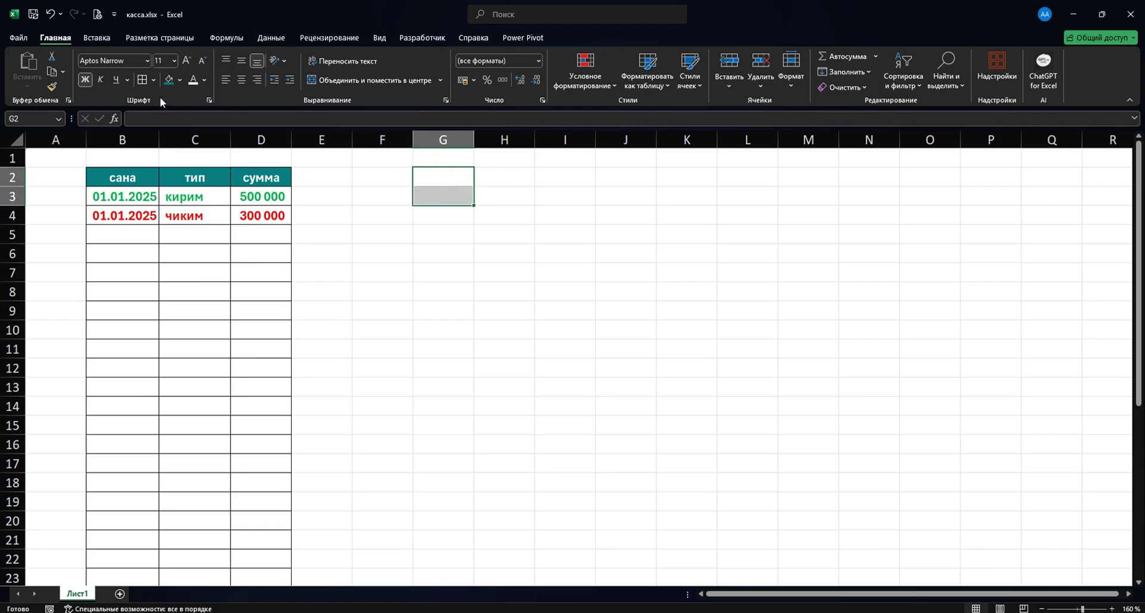
{"action": "left_click", "coordinate": [439, 176]}
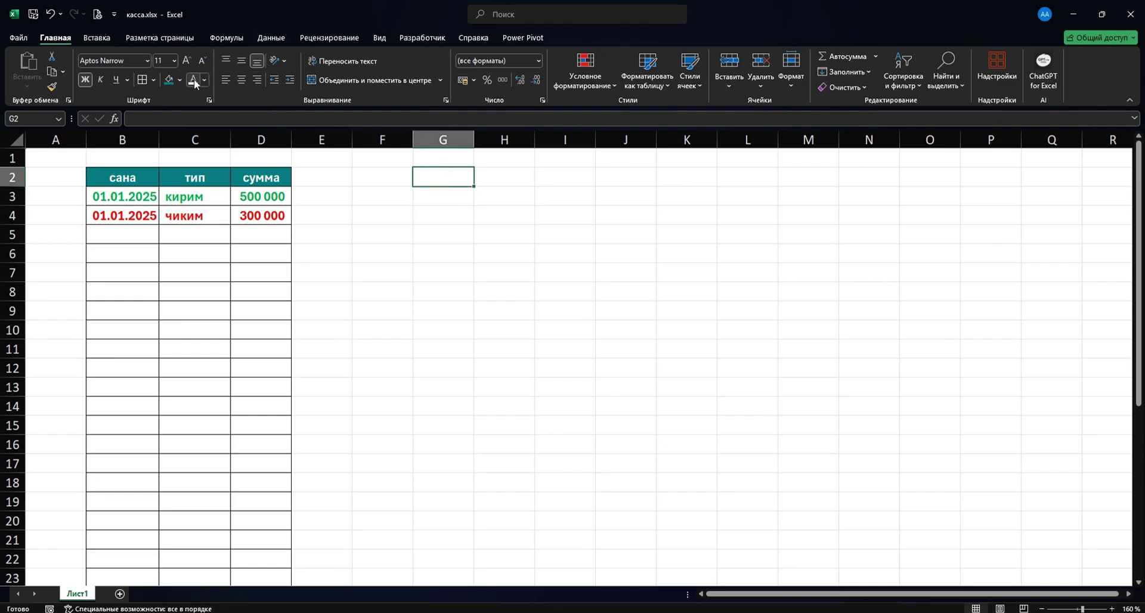
{"action": "left_click", "coordinate": [155, 80]}
{"action": "left_click", "coordinate": [156, 119]}
{"action": "left_click", "coordinate": [440, 190]}
{"action": "key", "text": "F4"}
{"action": "left_click", "coordinate": [495, 222]}
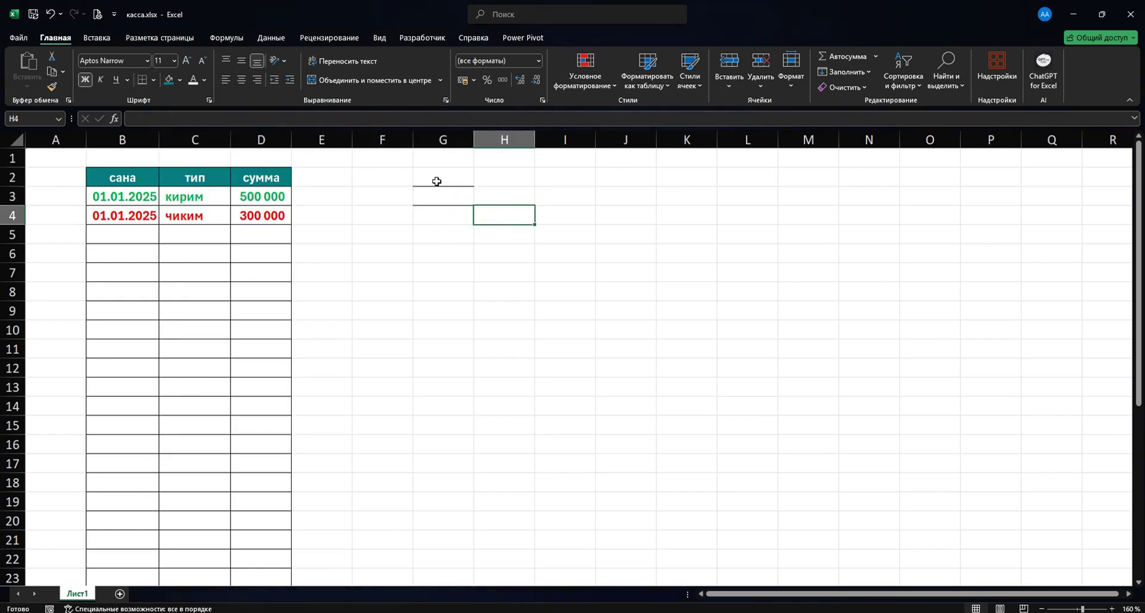
Format cells G2:G3 as dates in the *14.03.2012 style
{"action": "left_click_drag", "start_coordinate": [440, 179], "coordinate": [440, 194]}
{"action": "key", "text": "ctrl+1"}
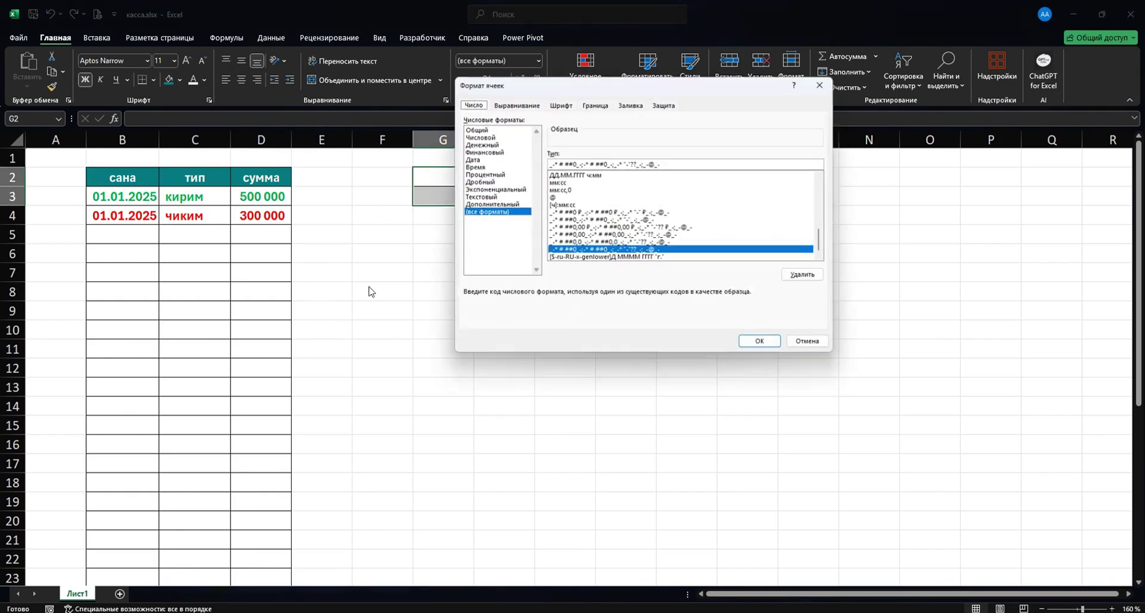
{"action": "left_click", "coordinate": [474, 158]}
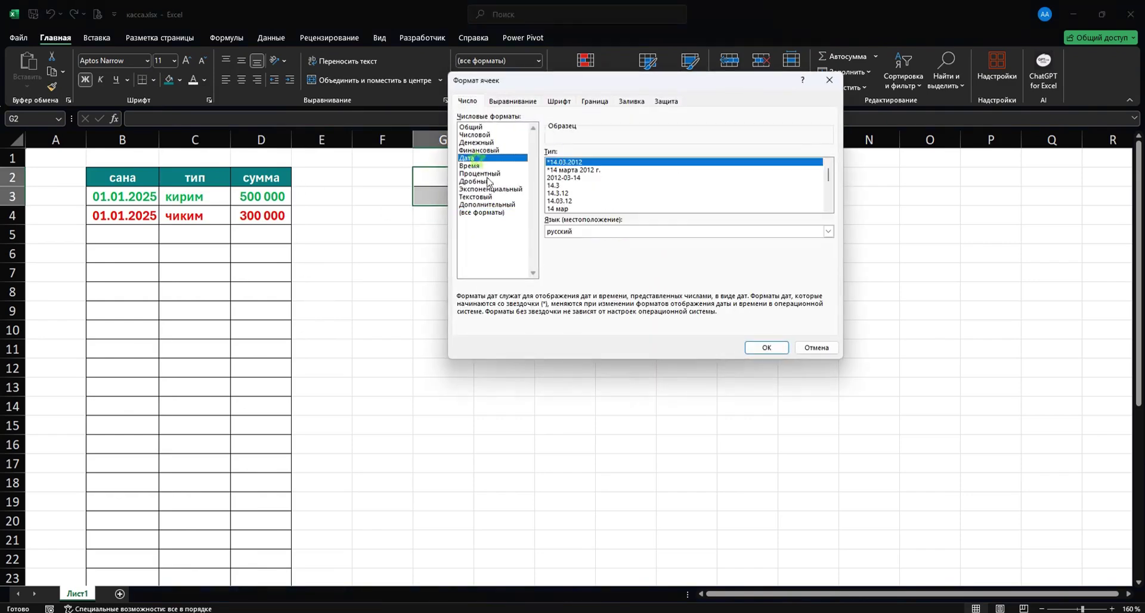
{"action": "left_click", "coordinate": [756, 349]}
Enter the date 01.01.2025 in both G2 and G3
{"action": "type", "text": "1/1"}
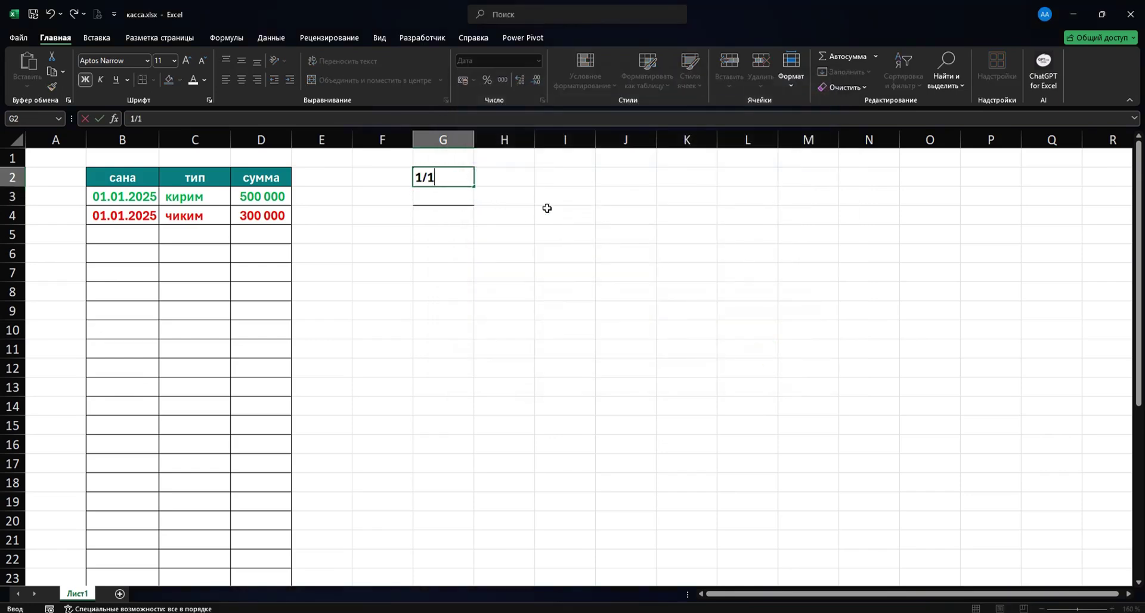
{"action": "key", "text": "Return"}
{"action": "type", "text": "1/1"}
{"action": "key", "text": "Return"}
{"action": "key", "text": "Up"}
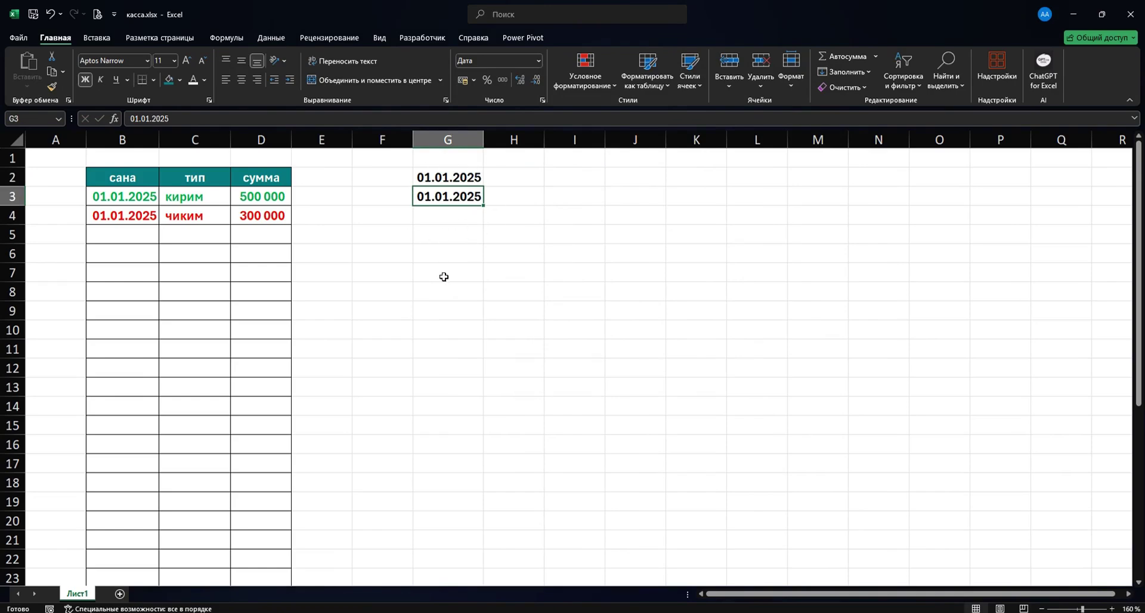
Enter the label Кун бошига колдик in cell G5
{"action": "left_click", "coordinate": [478, 235]}
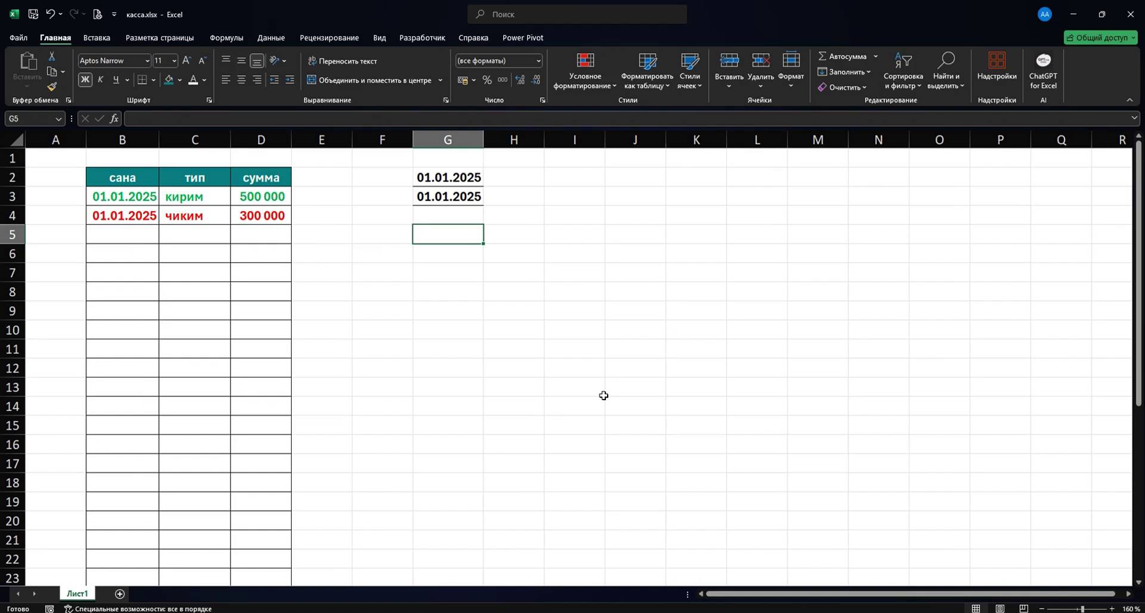
{"action": "type", "text": "Кун бошига"}
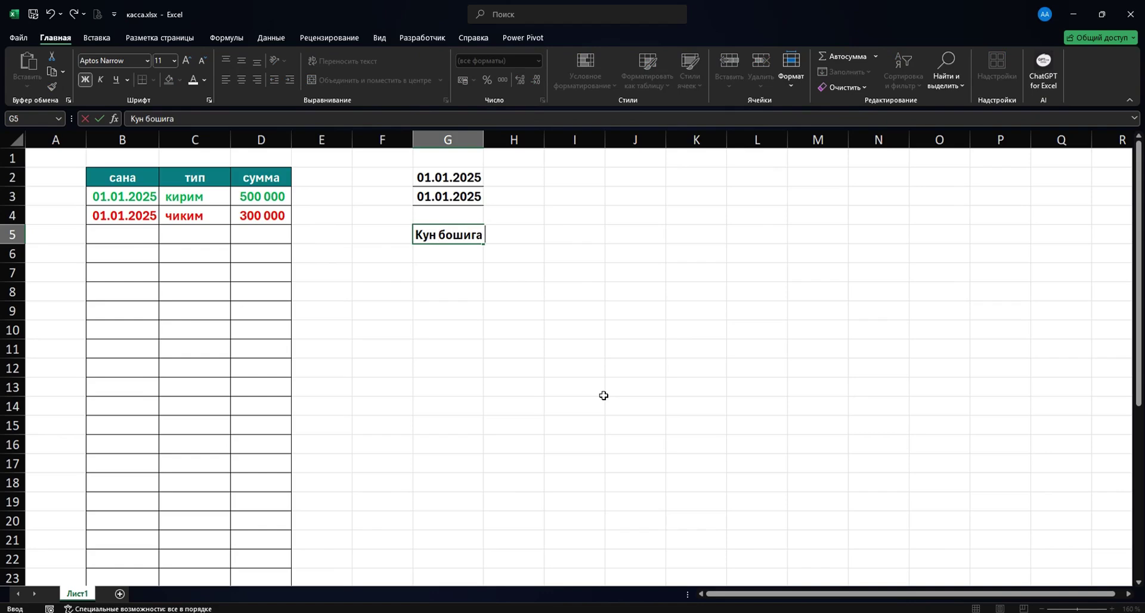
{"action": "type", "text": " колдик"}
{"action": "key", "text": "Return"}
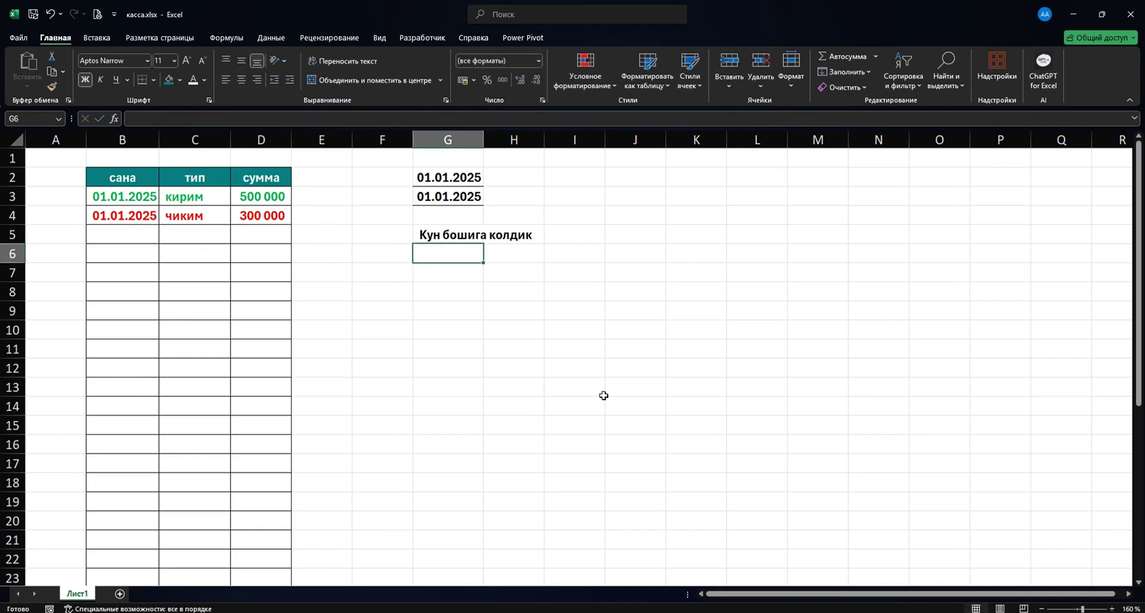
Enter the labels кирим in G6 and чиким in G7
{"action": "type", "text": "кирм"}
{"action": "key", "text": "BackSpace"}
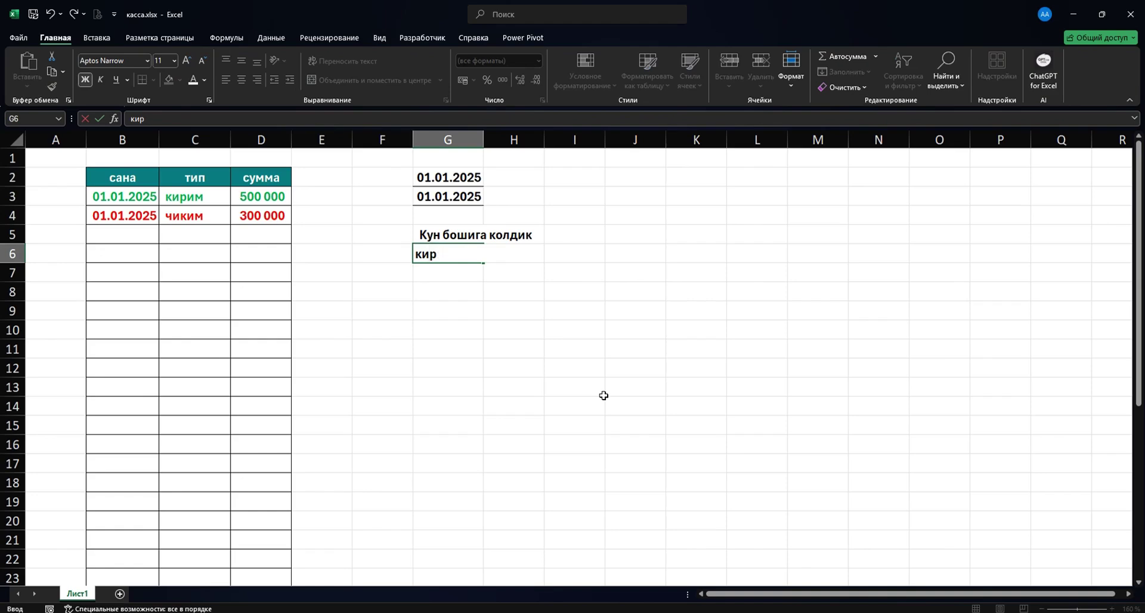
{"action": "type", "text": "им"}
{"action": "key", "text": "Return"}
{"action": "type", "text": "чиким"}
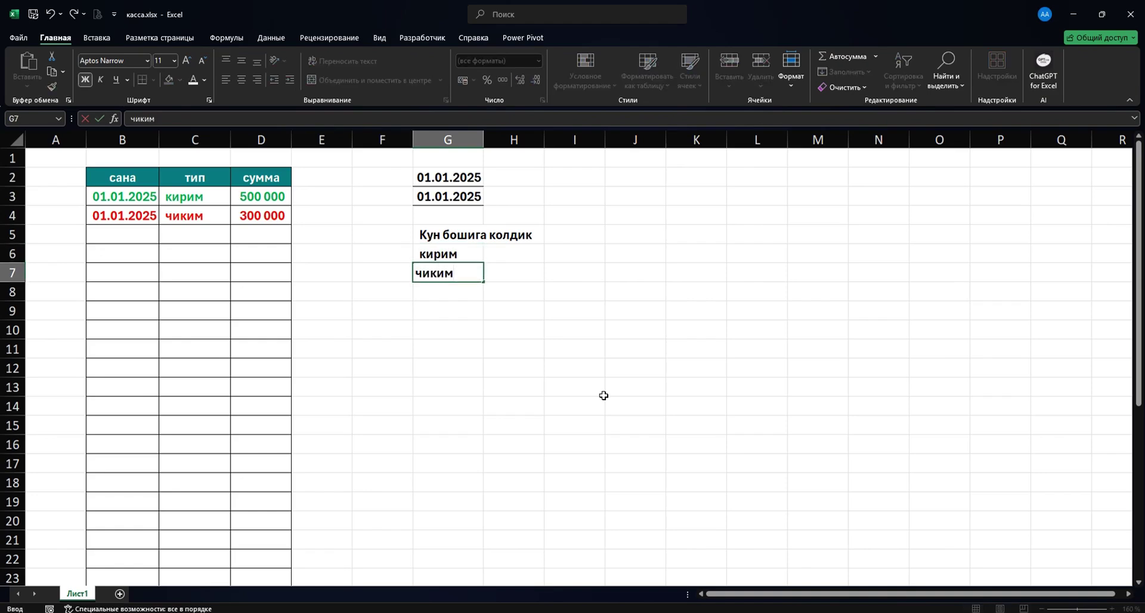
{"action": "key", "text": "Return"}
Enter the label Кун охирига колдик in cell G8
{"action": "type", "text": "\\"}
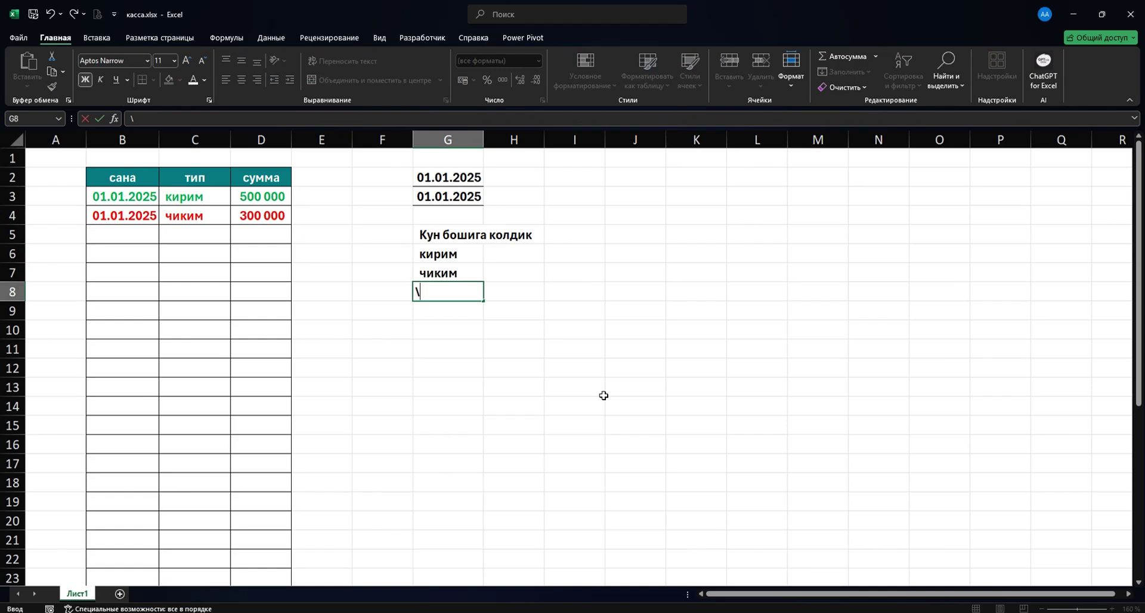
{"action": "key", "text": "BackSpace"}
{"action": "type", "text": "Кун"}
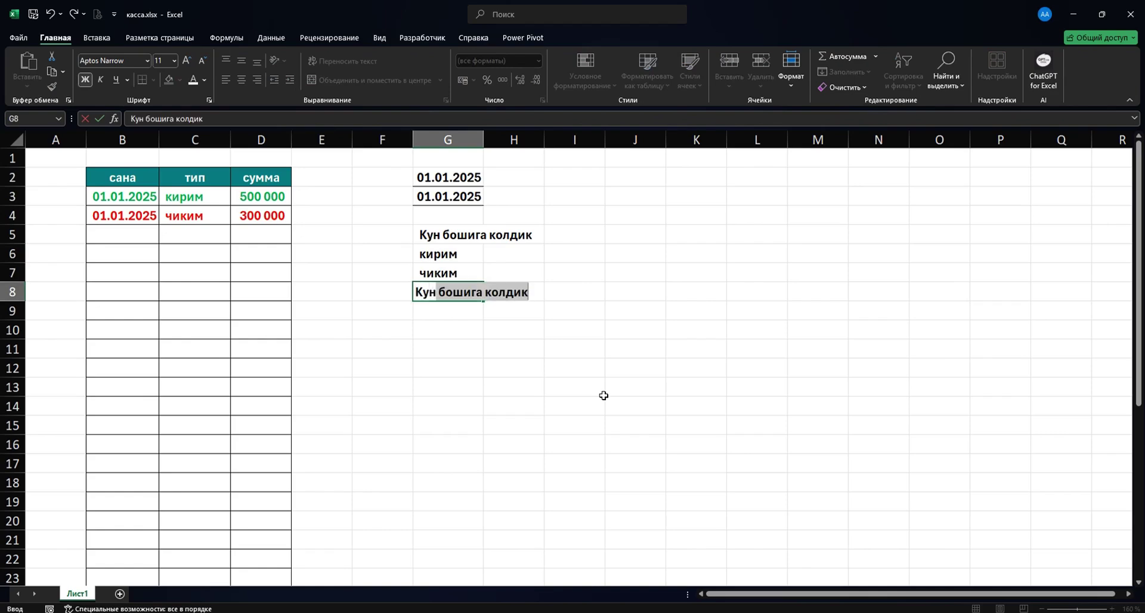
{"action": "type", "text": " охирига"}
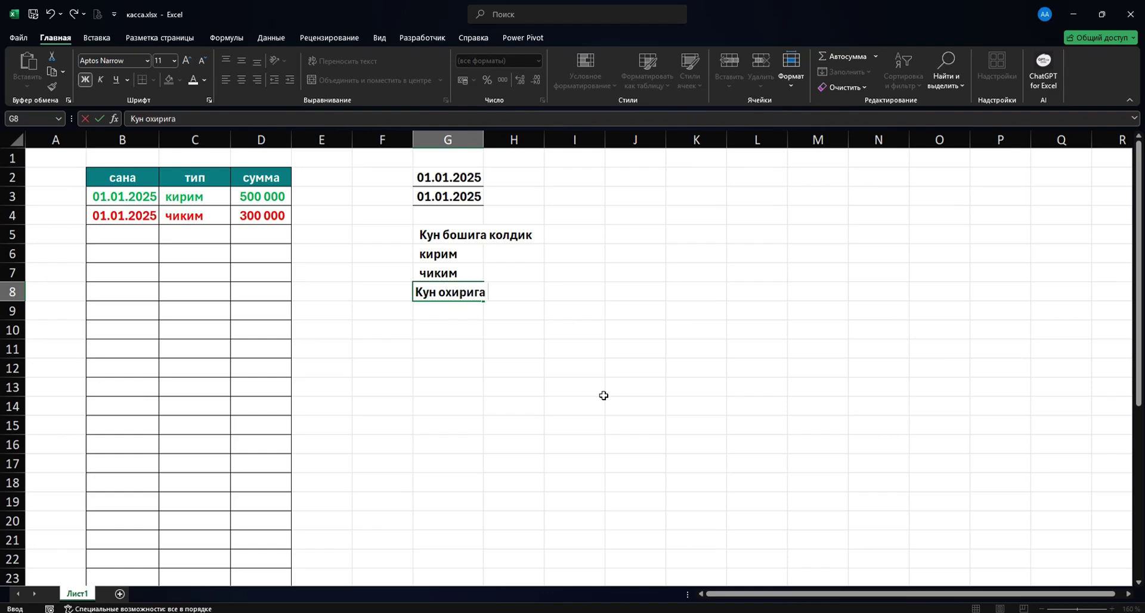
{"action": "type", "text": " колдик"}
{"action": "key", "text": "Return"}
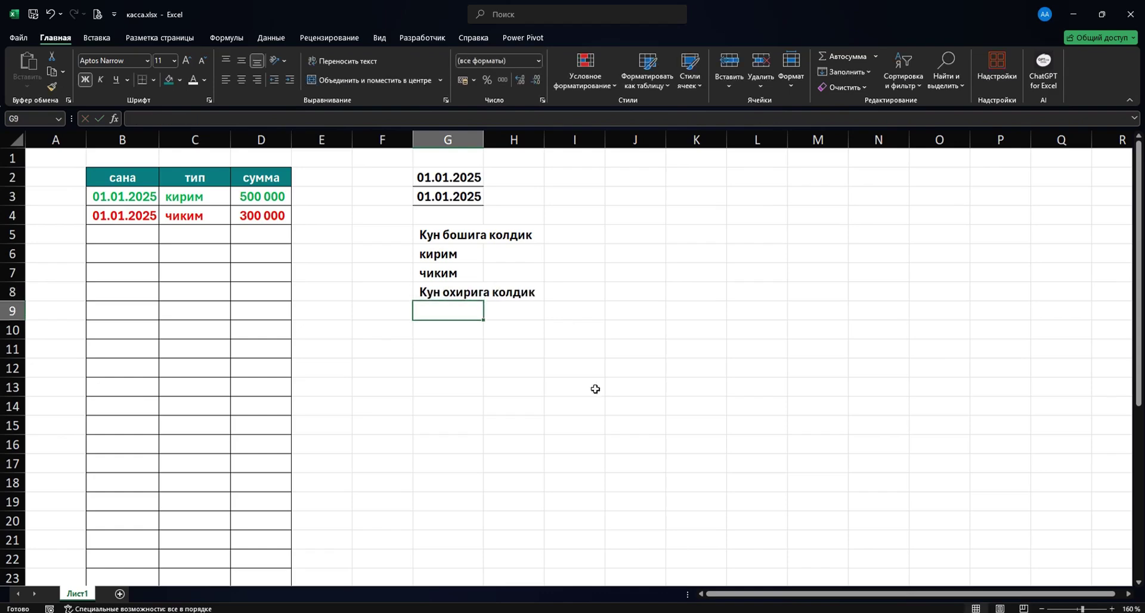
Apply all borders to the summary cells G5:H8, with column G auto-fitted to its labels and column H widened
{"action": "double_click", "coordinate": [483, 139]}
{"action": "left_click_drag", "start_coordinate": [495, 234], "coordinate": [588, 292]}
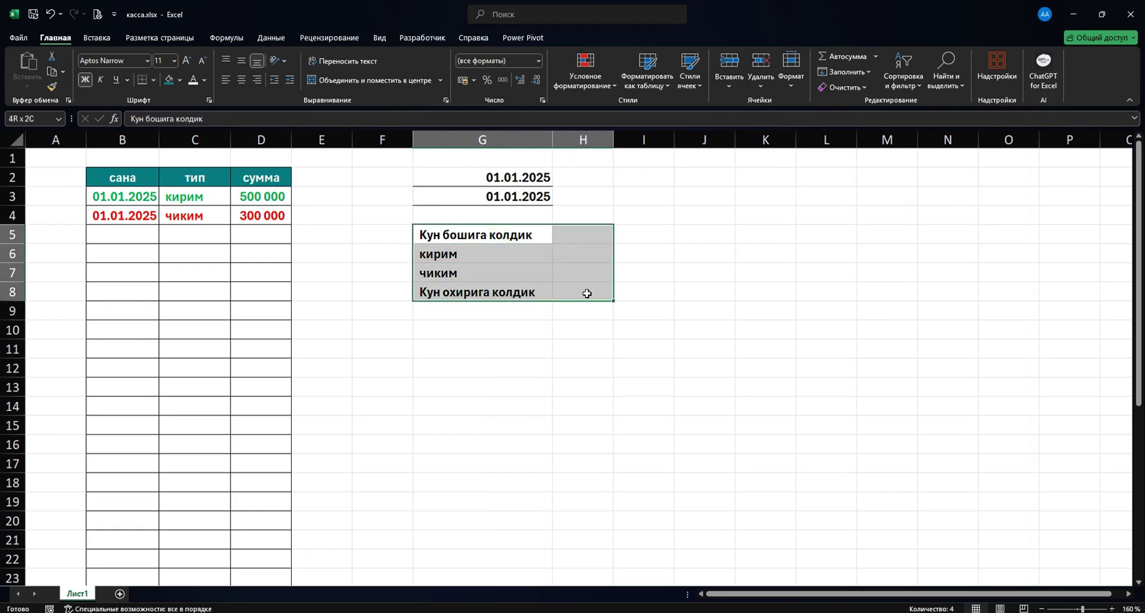
{"action": "left_click", "coordinate": [153, 79]}
{"action": "left_click", "coordinate": [179, 199]}
{"action": "left_click", "coordinate": [572, 270]}
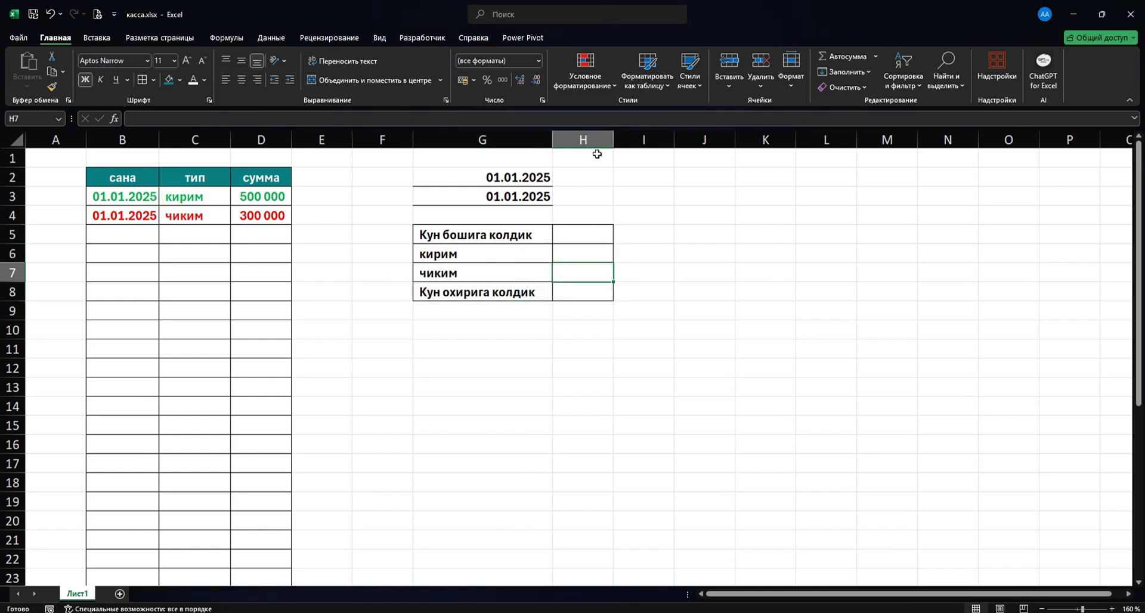
{"action": "left_click_drag", "start_coordinate": [613, 143], "coordinate": [664, 144]}
{"action": "left_click", "coordinate": [616, 235]}
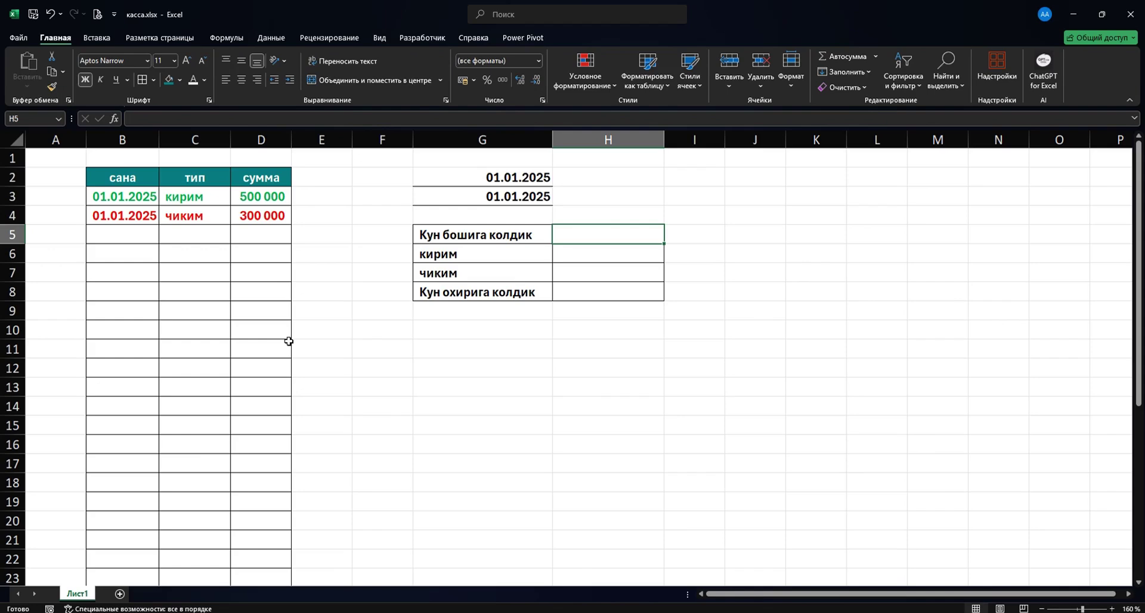
{"action": "left_click_drag", "start_coordinate": [216, 213], "coordinate": [200, 289]}
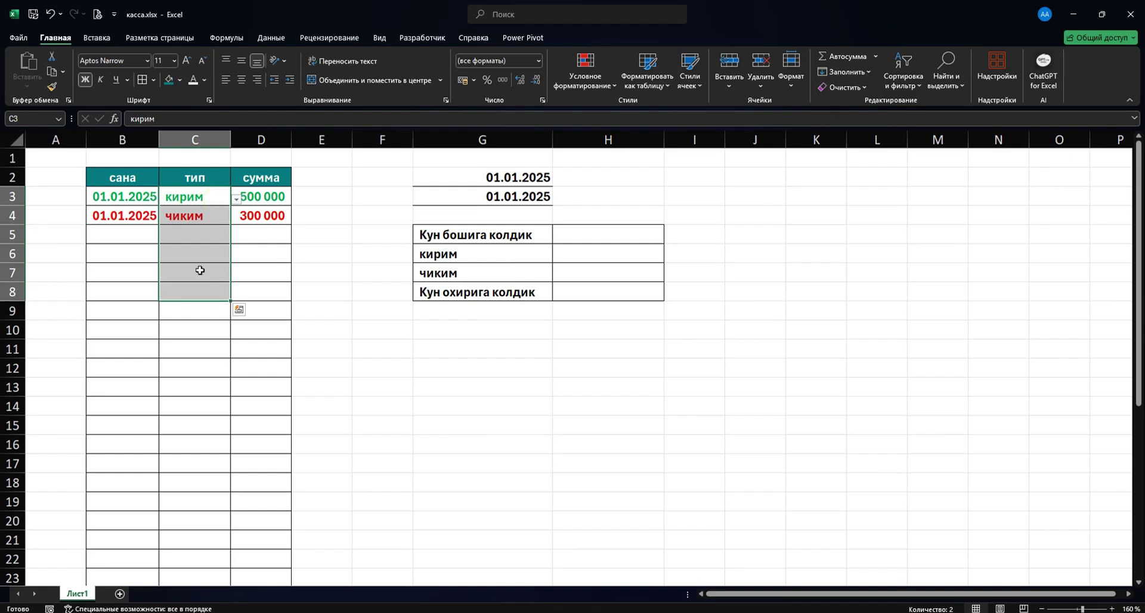
{"action": "left_click", "coordinate": [272, 195], "text": "ctrl"}
{"action": "left_click", "coordinate": [272, 195]}
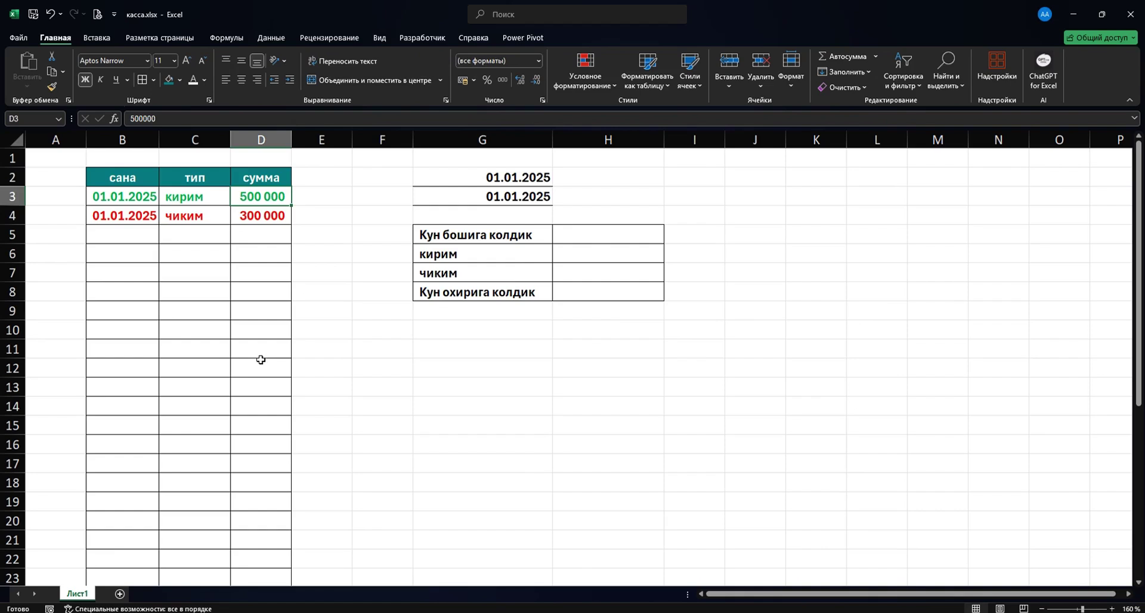
{"action": "left_click_drag", "start_coordinate": [624, 233], "coordinate": [632, 296]}
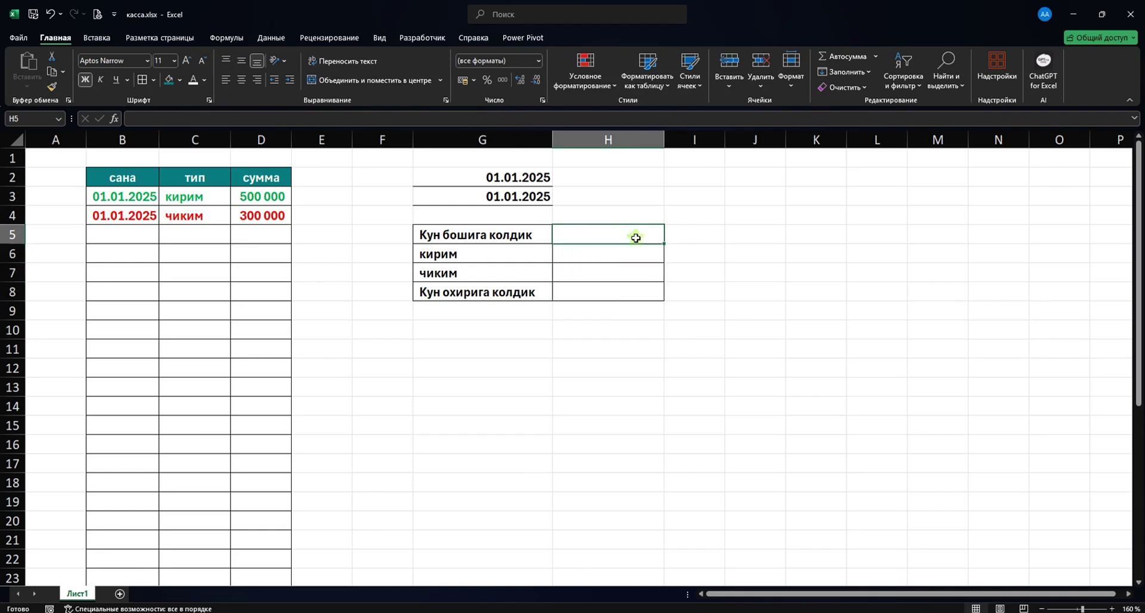
{"action": "left_click_drag", "start_coordinate": [634, 233], "coordinate": [827, 291]}
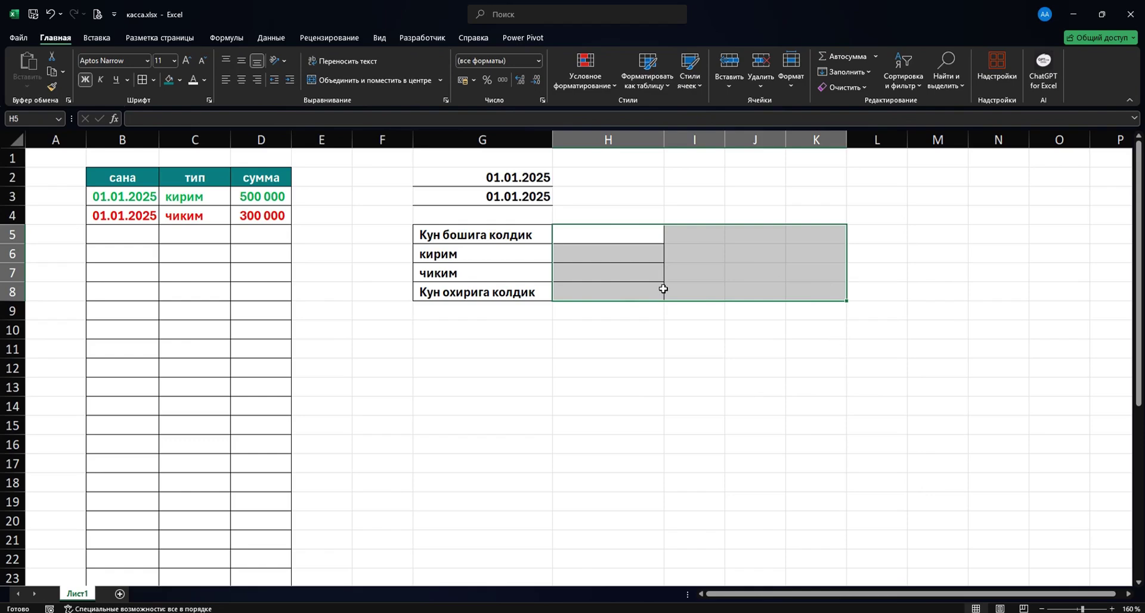
Move the bordered summary block down to G11:H14 and enter the labels кирим in G6 and чиким in G7
{"action": "left_click_drag", "start_coordinate": [527, 233], "coordinate": [624, 403]}
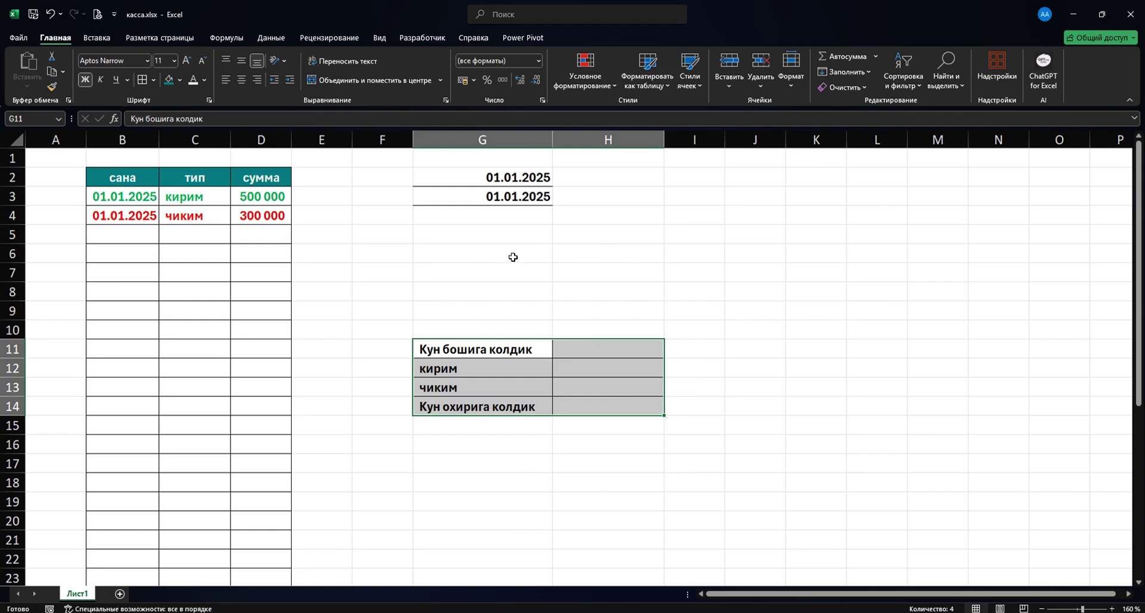
{"action": "left_click", "coordinate": [514, 258]}
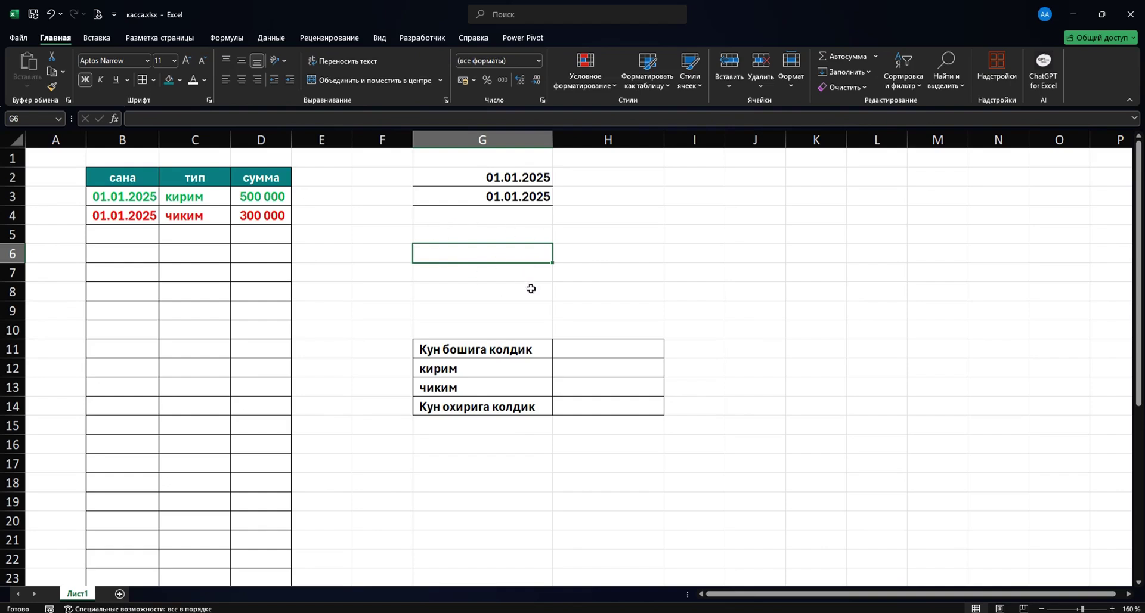
{"action": "type", "text": "кирим"}
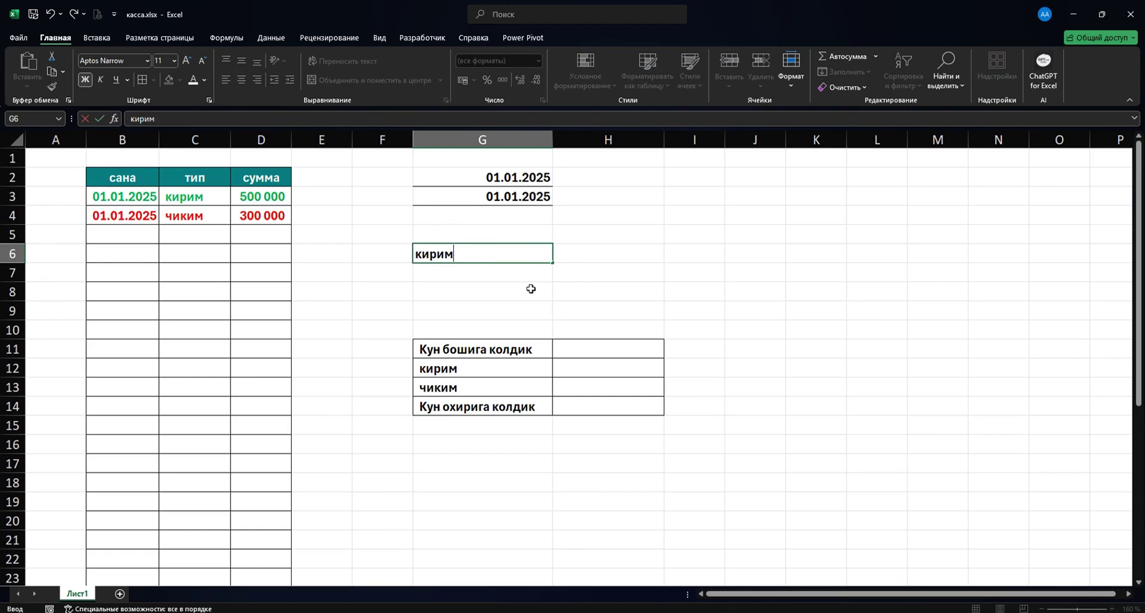
{"action": "key", "text": "Return"}
{"action": "type", "text": "чиким"}
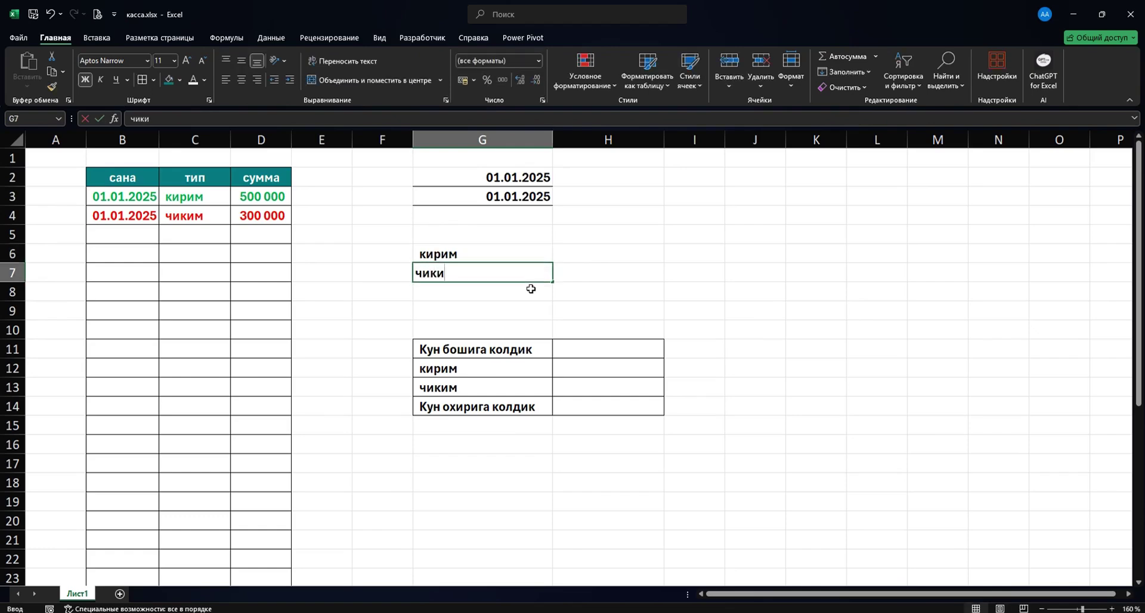
{"action": "key", "text": "Return"}
Apply all borders to the кирим and чиким cells G6:H7 and move that block to G7:H8
{"action": "left_click_drag", "start_coordinate": [507, 256], "coordinate": [507, 273]}
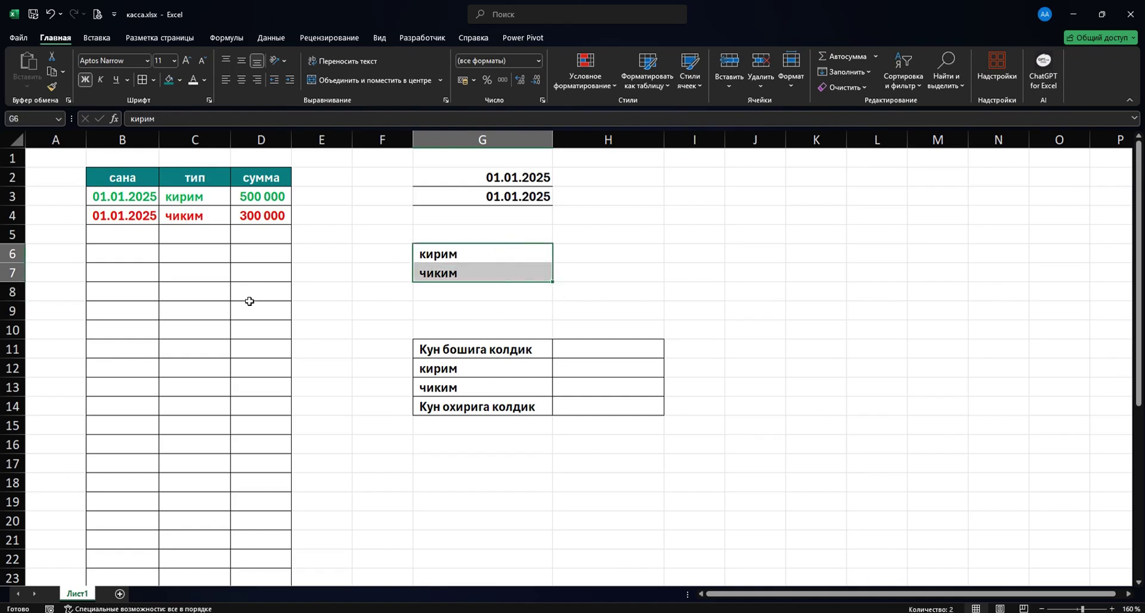
{"action": "left_click_drag", "start_coordinate": [13, 254], "coordinate": [107, 266]}
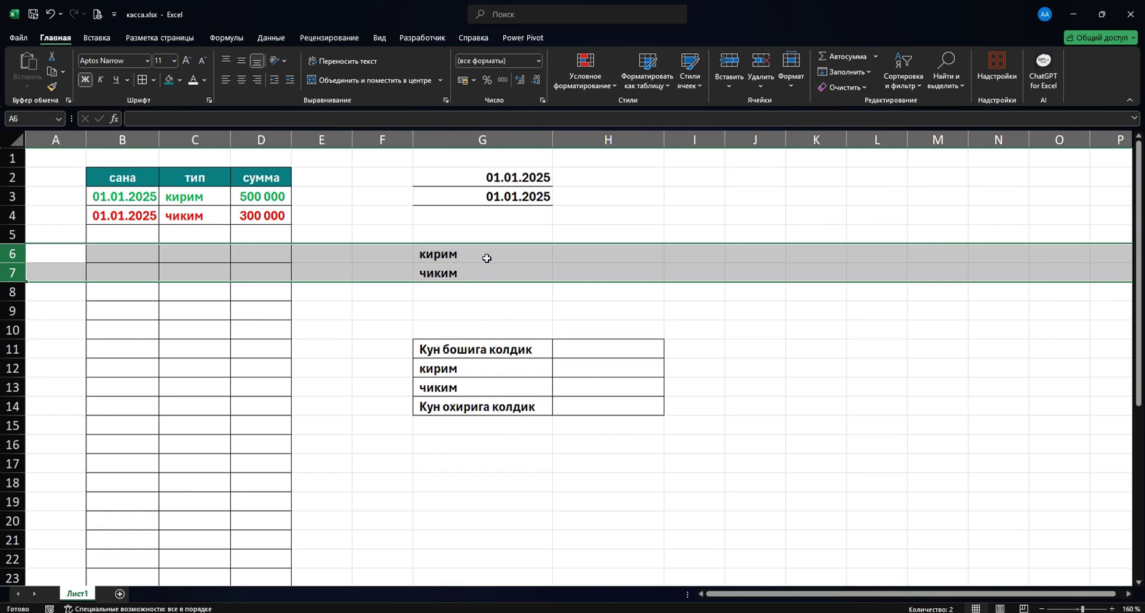
{"action": "left_click_drag", "start_coordinate": [487, 258], "coordinate": [608, 273]}
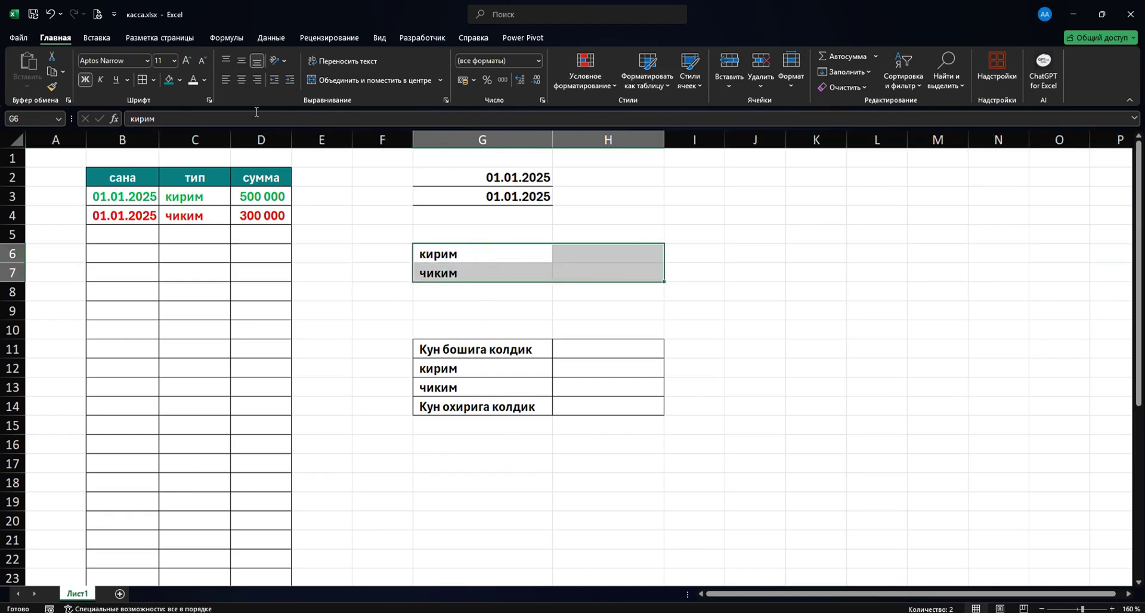
{"action": "left_click", "coordinate": [141, 79]}
{"action": "left_click", "coordinate": [533, 266]}
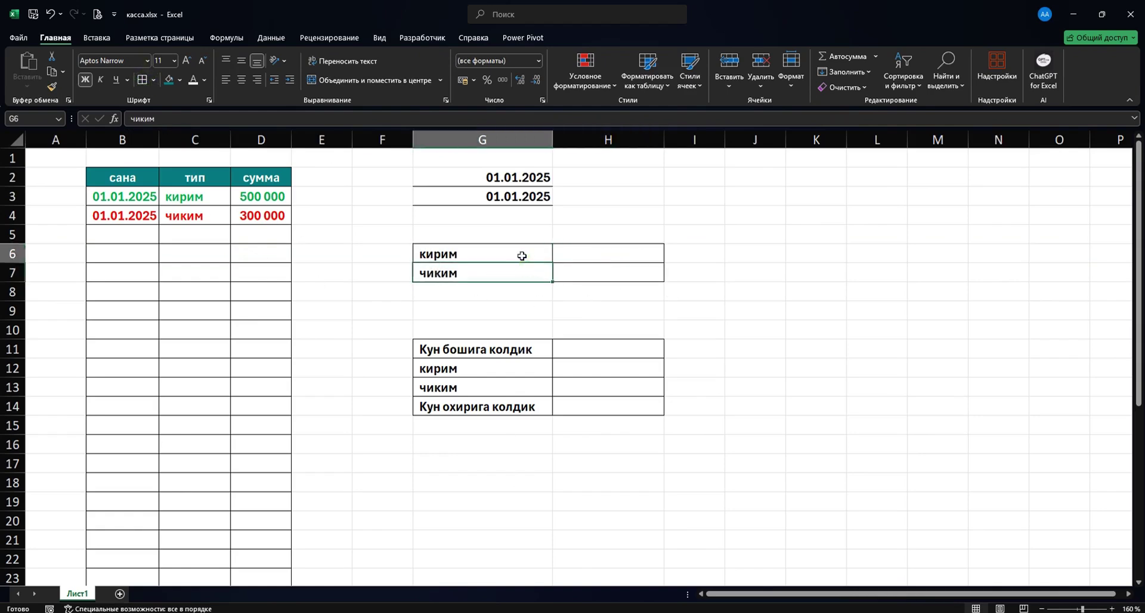
{"action": "left_click", "coordinate": [522, 256]}
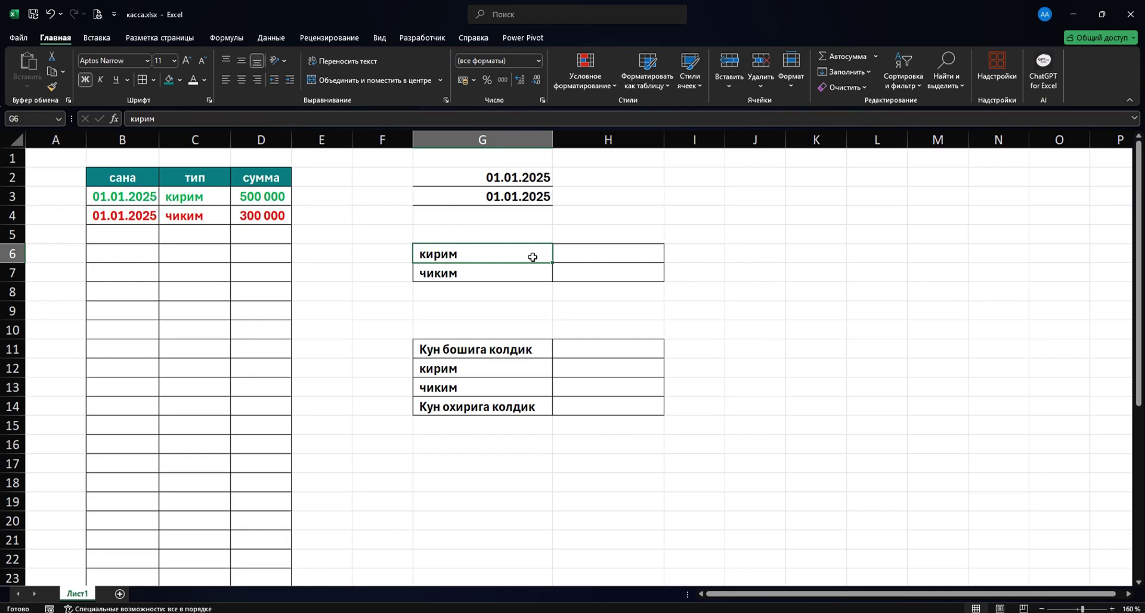
{"action": "mouse_move", "coordinate": [528, 255]}
{"action": "left_mouse_down"}
{"action": "mouse_move", "coordinate": [580, 270]}
{"action": "mouse_move", "coordinate": [583, 301]}
{"action": "left_mouse_up"}
Add all borders to G5:H5 and enter the label бош колдик in G5
{"action": "left_click_drag", "start_coordinate": [503, 234], "coordinate": [575, 235]}
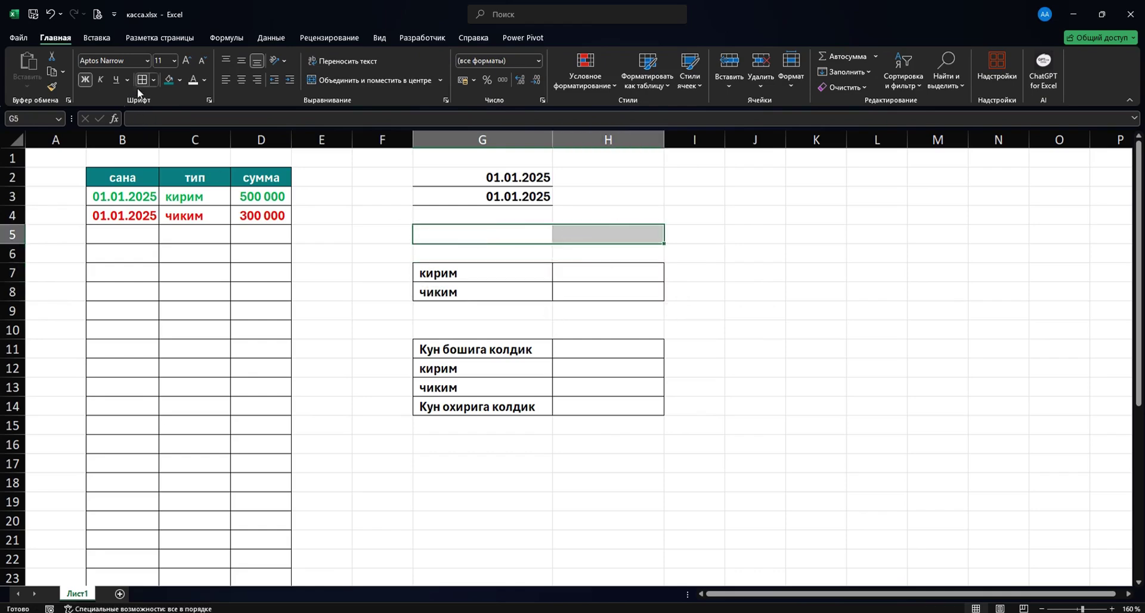
{"action": "left_click", "coordinate": [508, 235]}
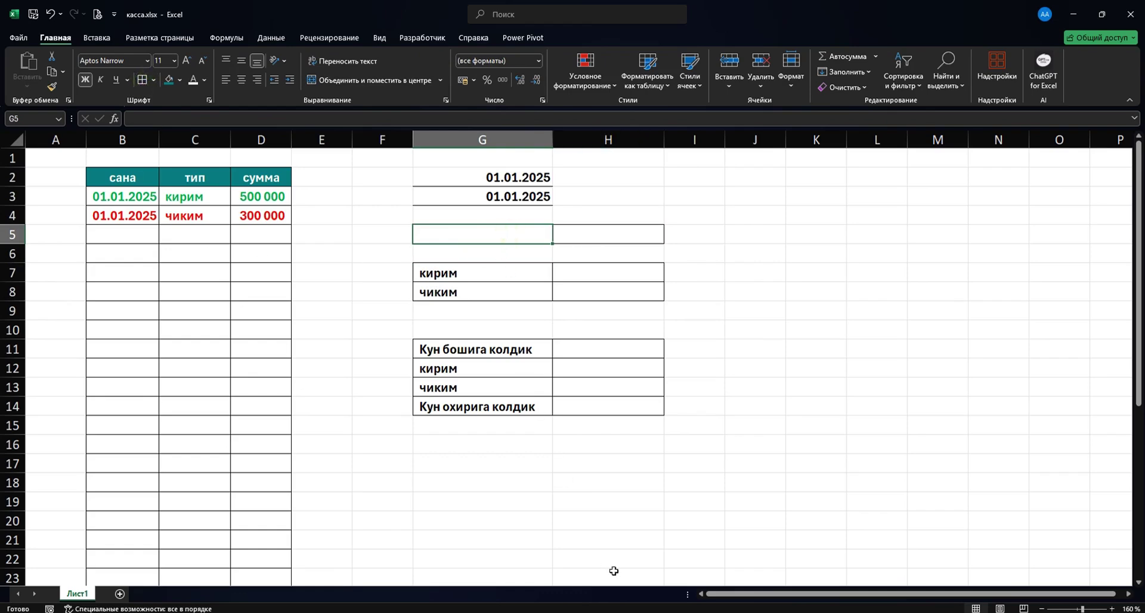
{"action": "type", "text": "бош"}
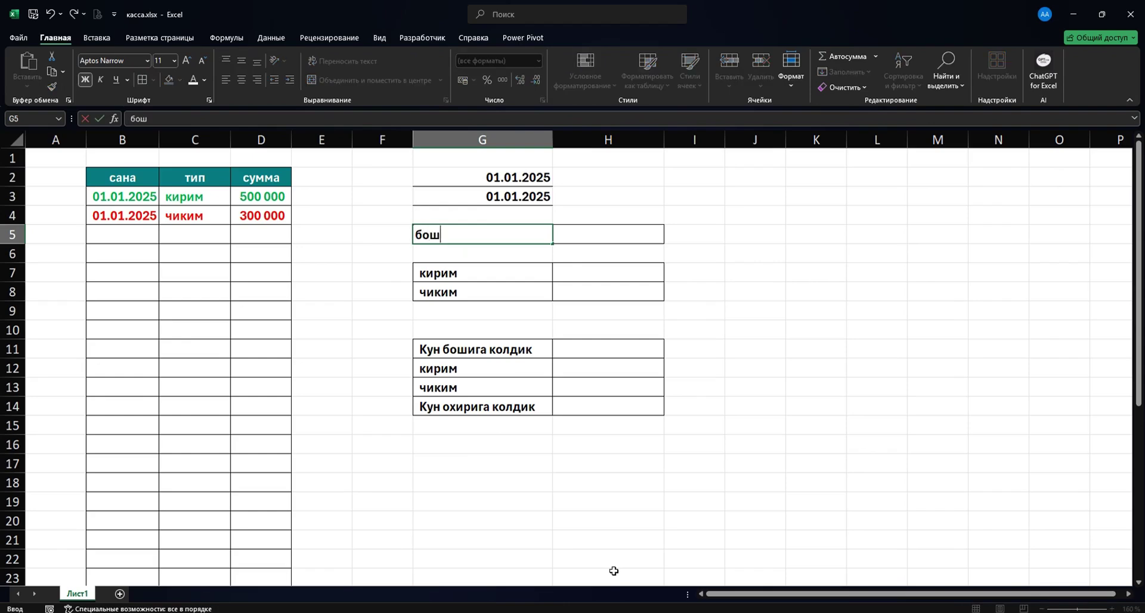
{"action": "type", "text": " колдик"}
{"action": "key", "text": "Return"}
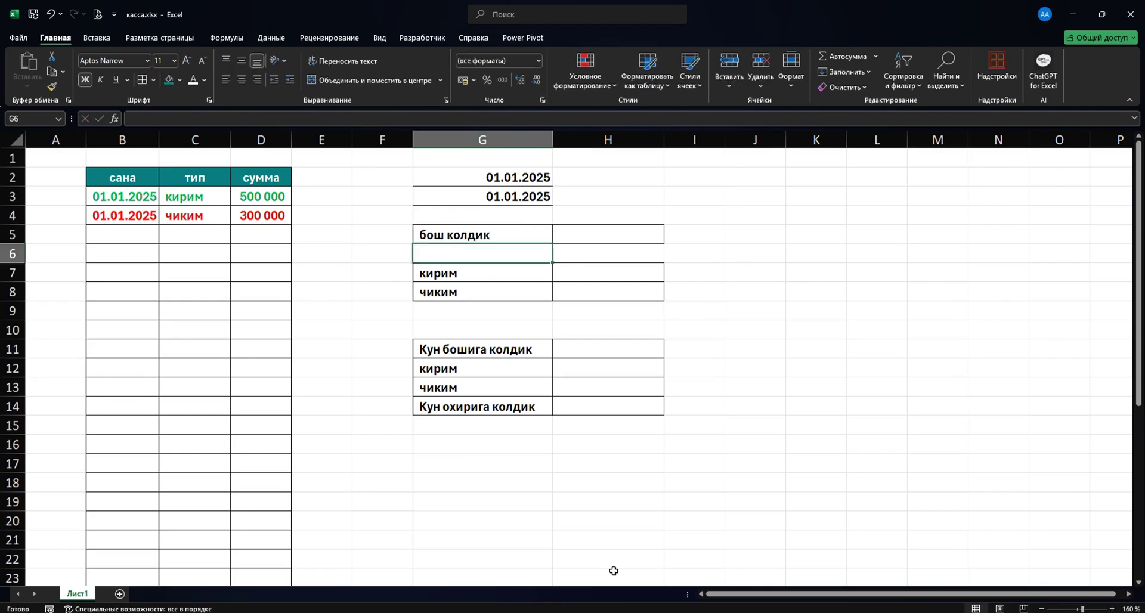
{"action": "left_click", "coordinate": [498, 234]}
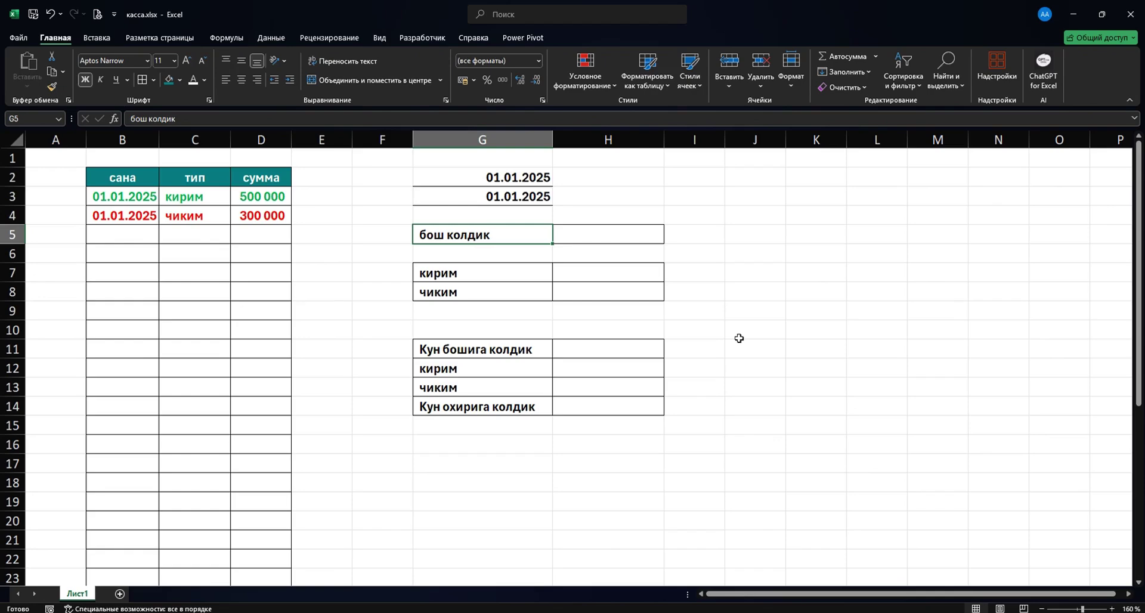
{"action": "left_click", "coordinate": [596, 234]}
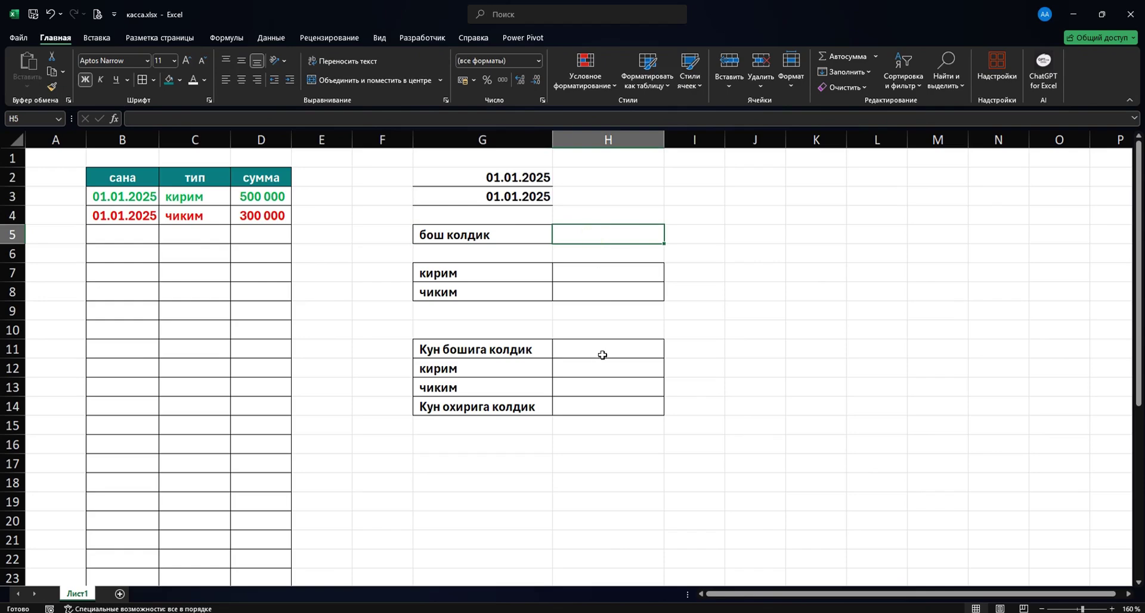
{"action": "left_click_drag", "start_coordinate": [537, 269], "coordinate": [567, 286]}
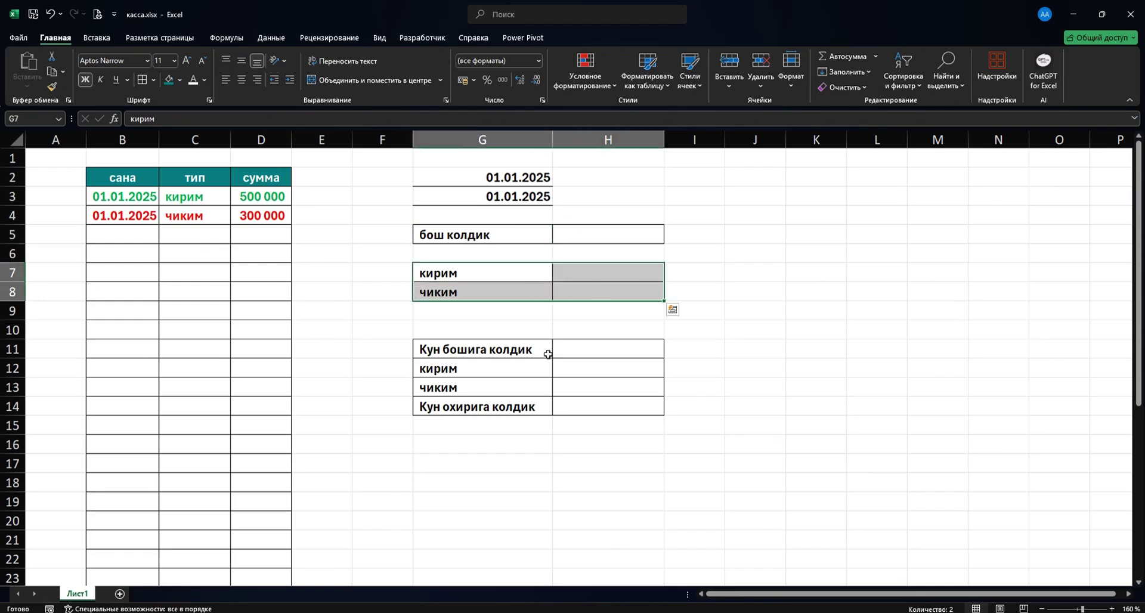
{"action": "left_click_drag", "start_coordinate": [522, 349], "coordinate": [566, 406]}
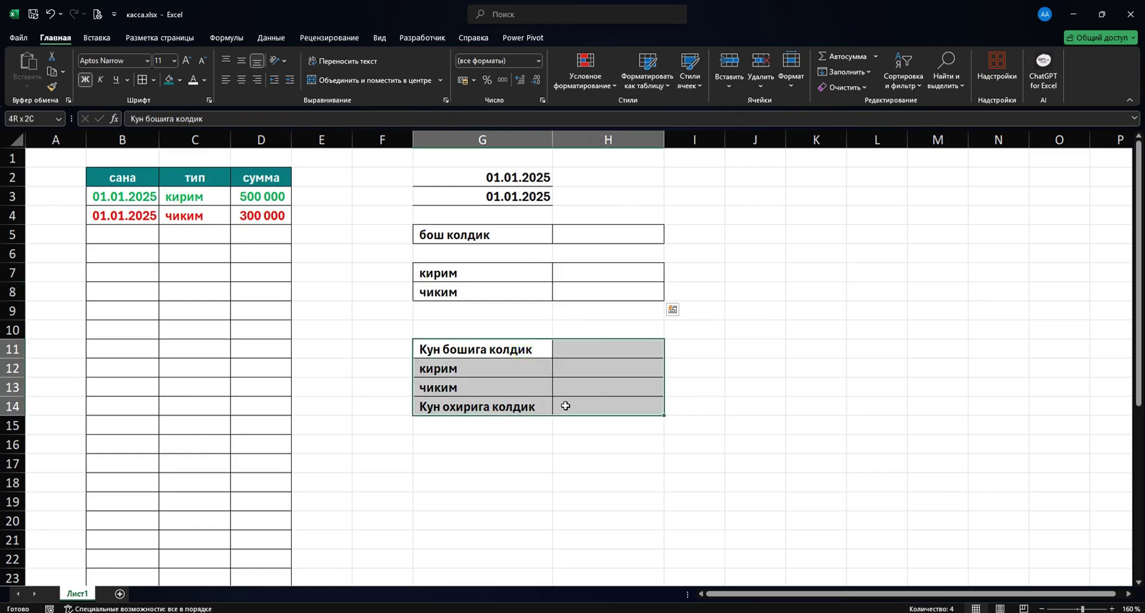
{"action": "left_click", "coordinate": [548, 234]}
{"action": "left_click_drag", "start_coordinate": [549, 235], "coordinate": [556, 234]}
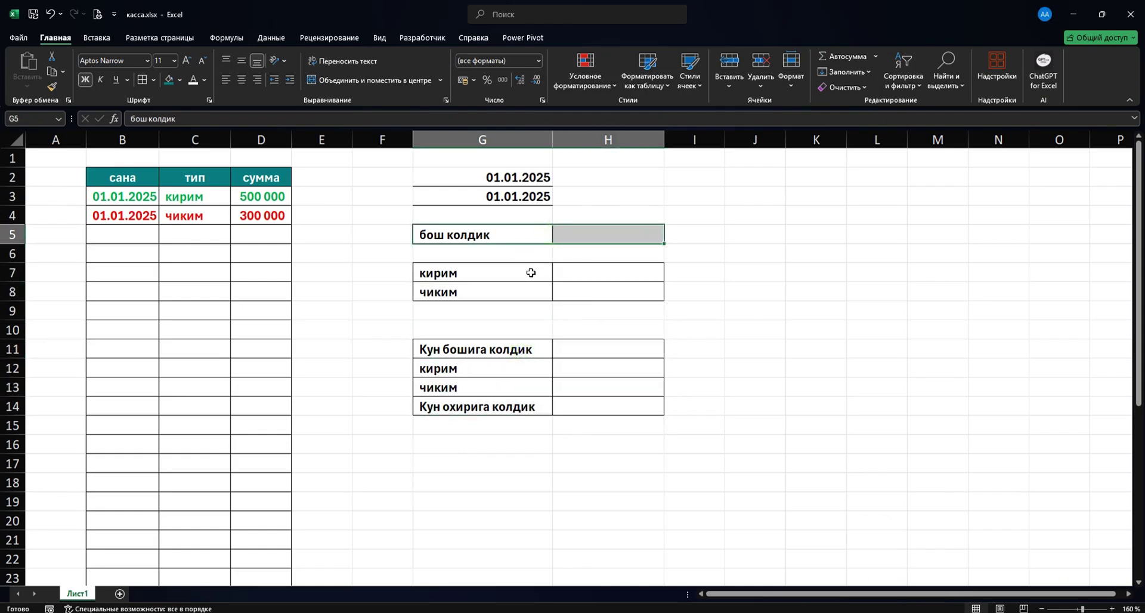
{"action": "left_click_drag", "start_coordinate": [531, 272], "coordinate": [585, 269]}
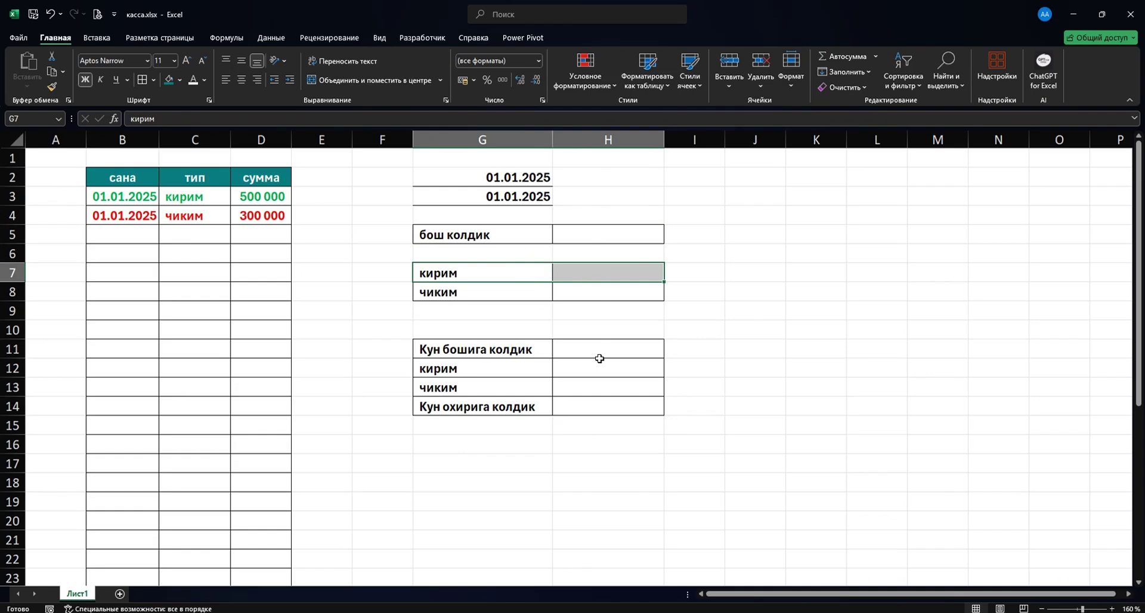
{"action": "left_click", "coordinate": [605, 237]}
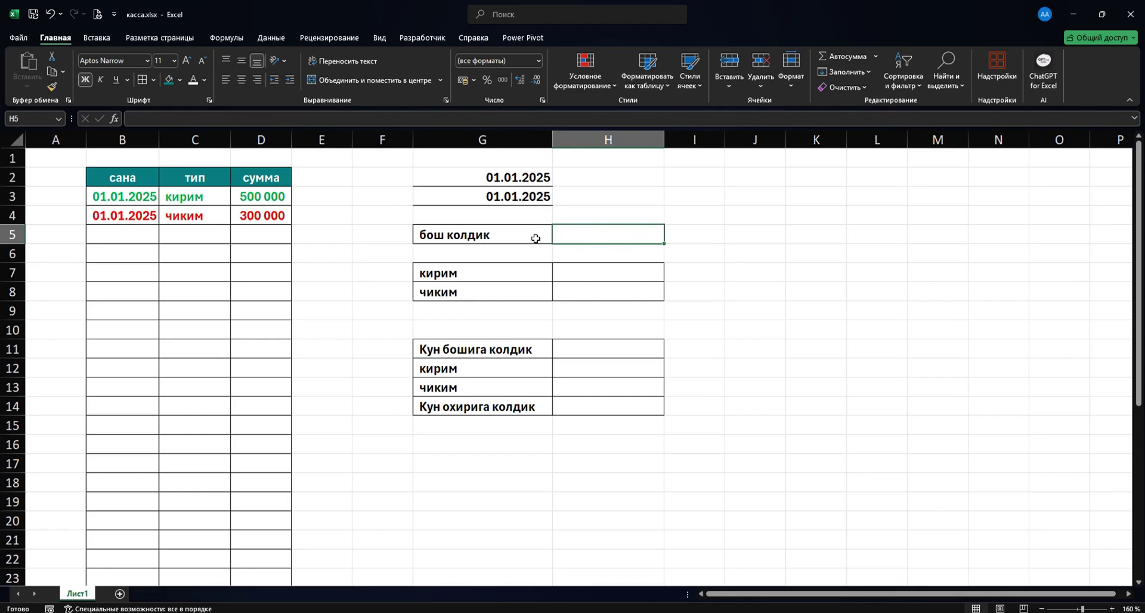
Fill the бош колдик cells G5:H5 and the two balance rows G11:H11 and G14:H14 with orange
{"action": "left_click_drag", "start_coordinate": [534, 238], "coordinate": [593, 234]}
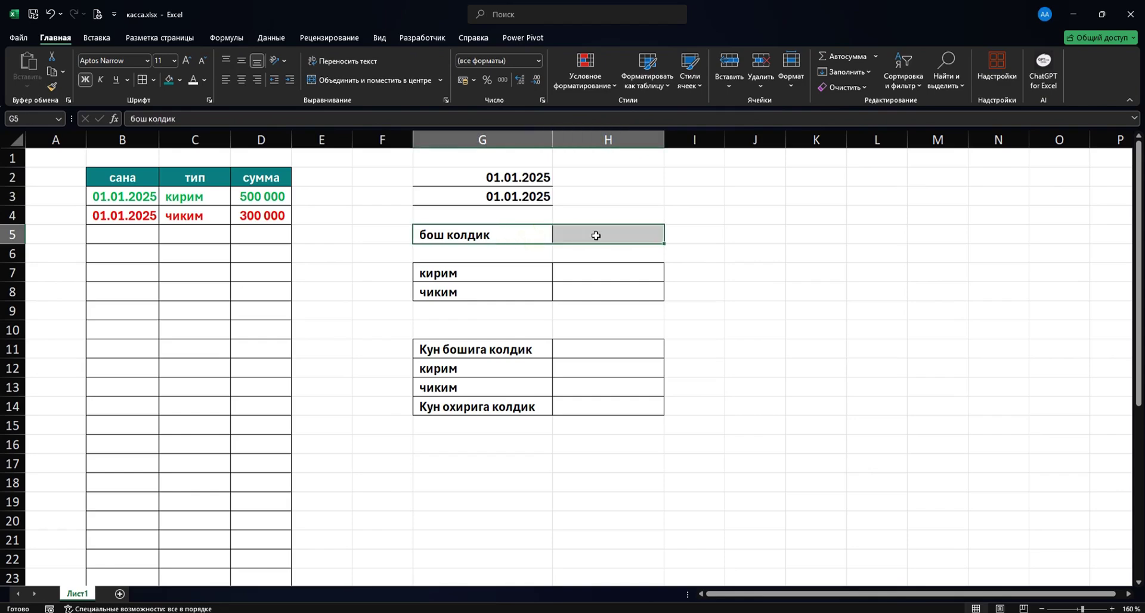
{"action": "left_click", "coordinate": [180, 79]}
{"action": "left_click", "coordinate": [188, 192]}
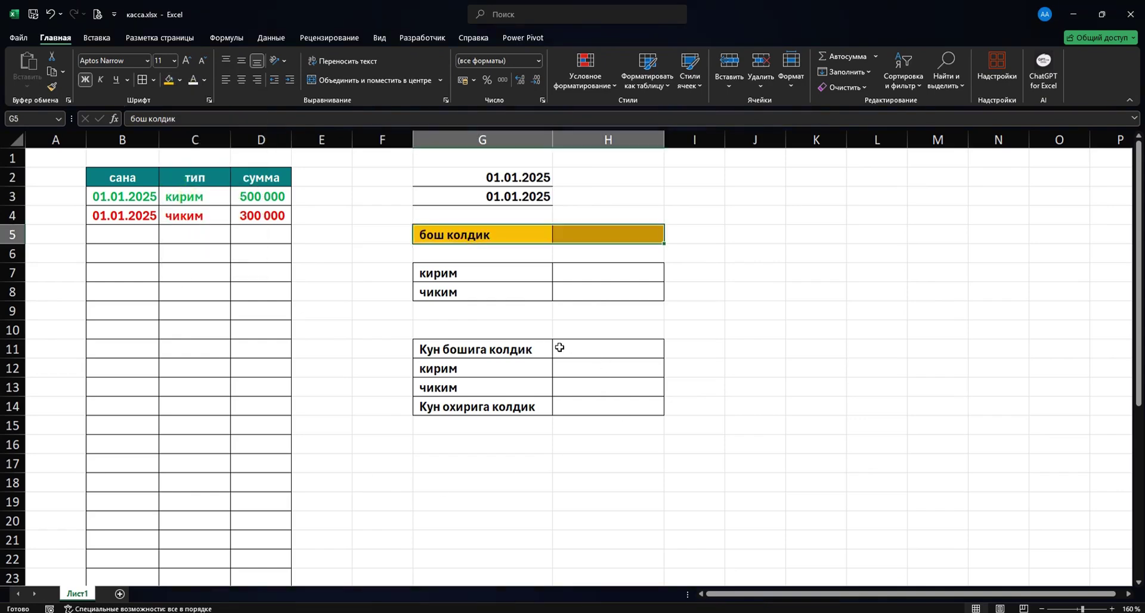
{"action": "left_click_drag", "start_coordinate": [537, 345], "coordinate": [572, 352]}
{"action": "left_click_drag", "start_coordinate": [516, 410], "coordinate": [566, 409], "text": "ctrl"}
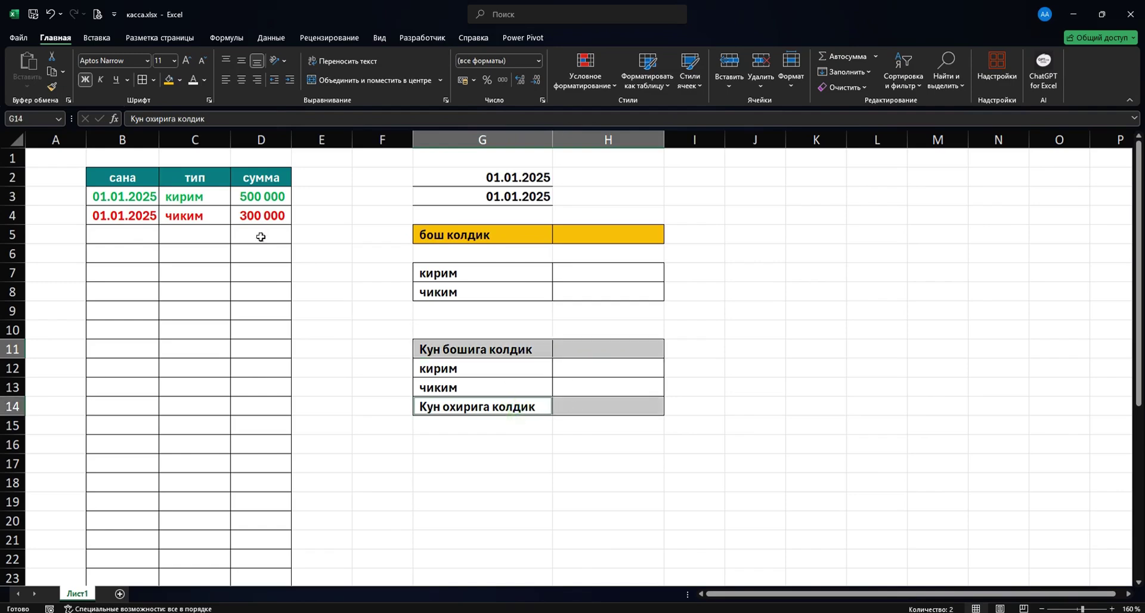
{"action": "left_click", "coordinate": [170, 80]}
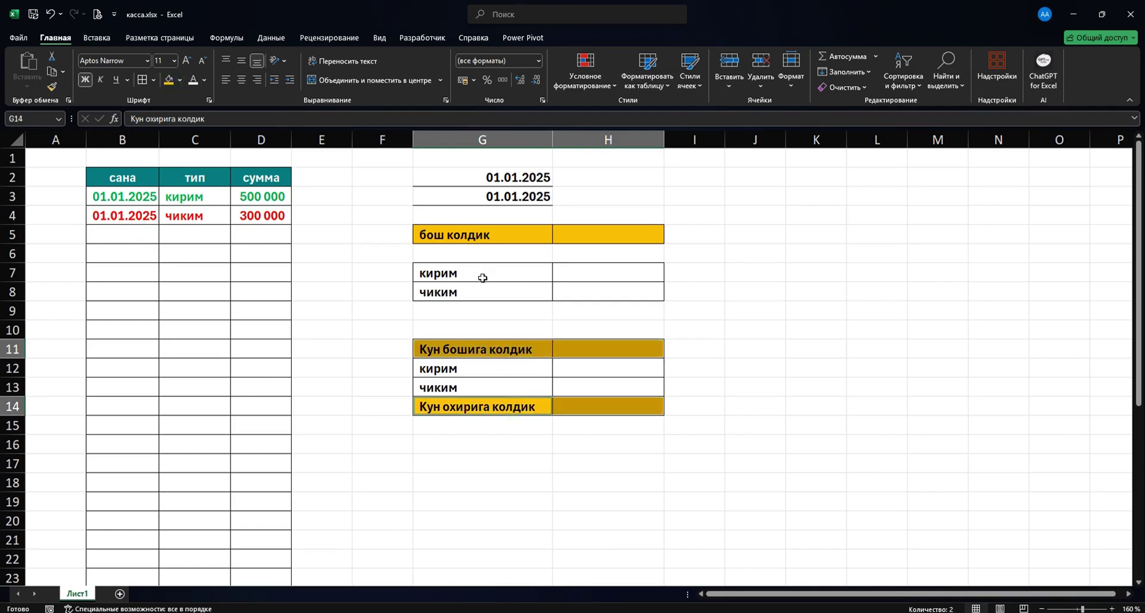
Fill the кирим row G12:H12 with light green and the чиким row G13:H13 with light peach
{"action": "left_click_drag", "start_coordinate": [498, 372], "coordinate": [576, 366]}
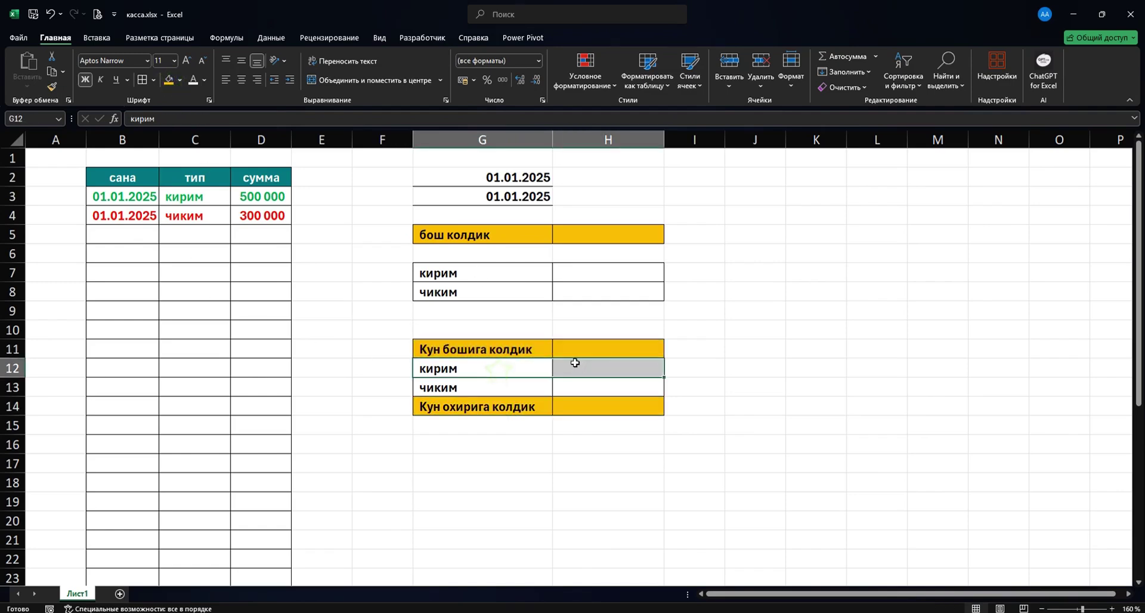
{"action": "left_click", "coordinate": [180, 80]}
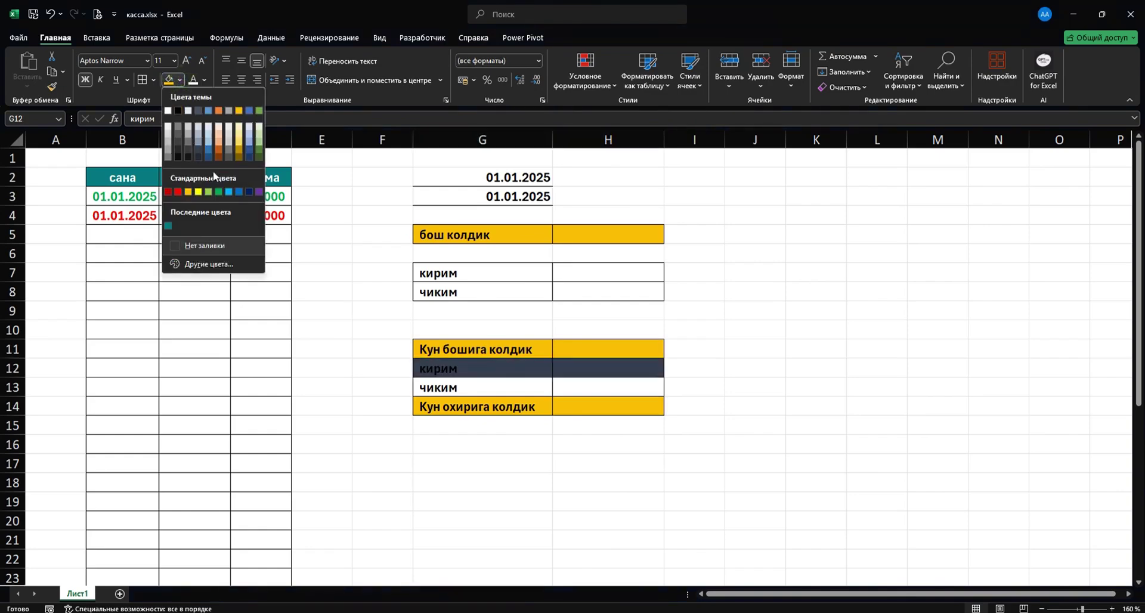
{"action": "left_click", "coordinate": [258, 135]}
{"action": "left_click_drag", "start_coordinate": [496, 388], "coordinate": [560, 386]}
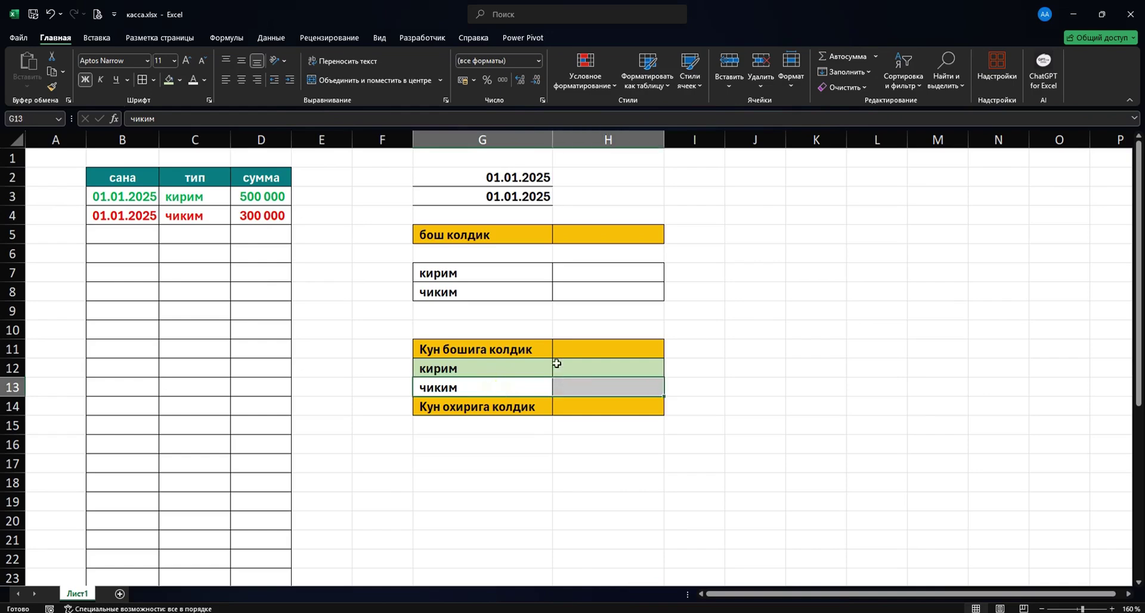
{"action": "left_click", "coordinate": [180, 80]}
{"action": "left_click", "coordinate": [215, 125]}
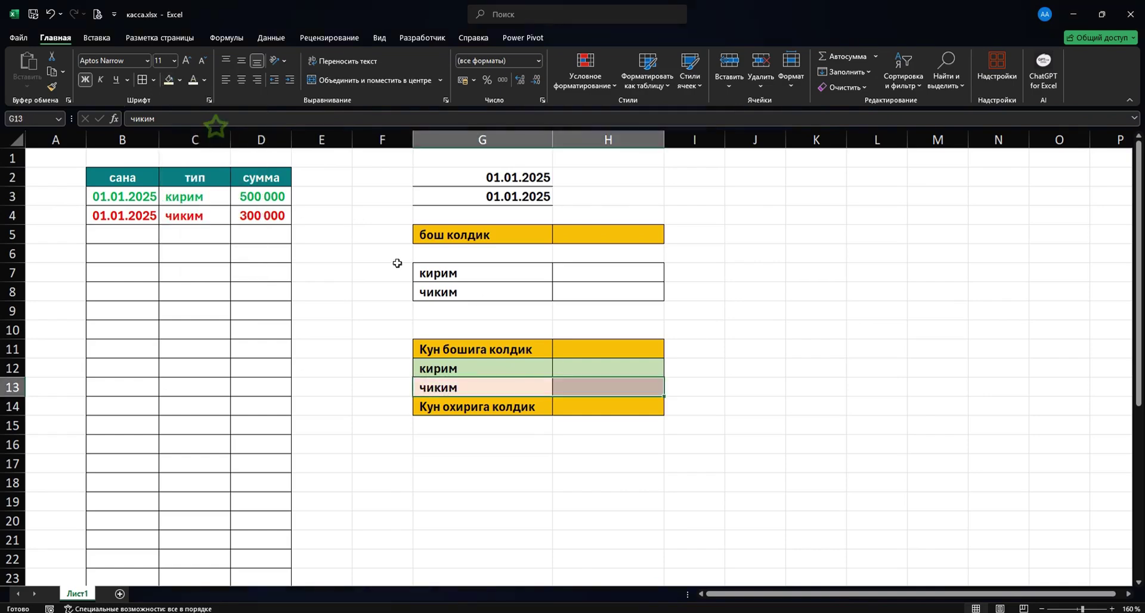
Enter 1000000 as the бош колдик amount in H5
{"action": "left_click", "coordinate": [602, 391]}
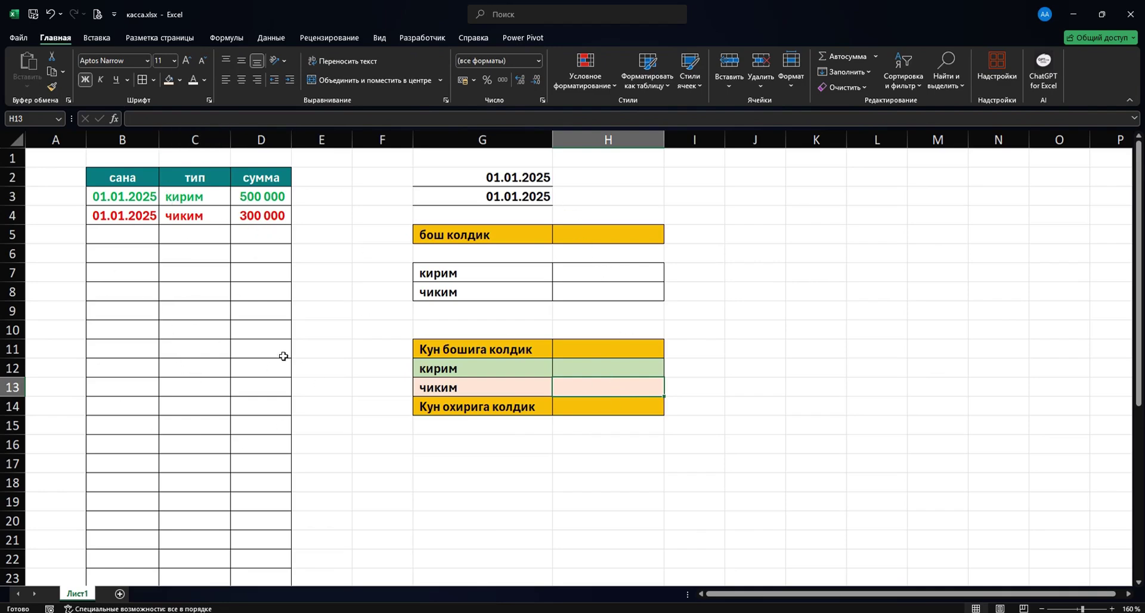
{"action": "left_click", "coordinate": [622, 234]}
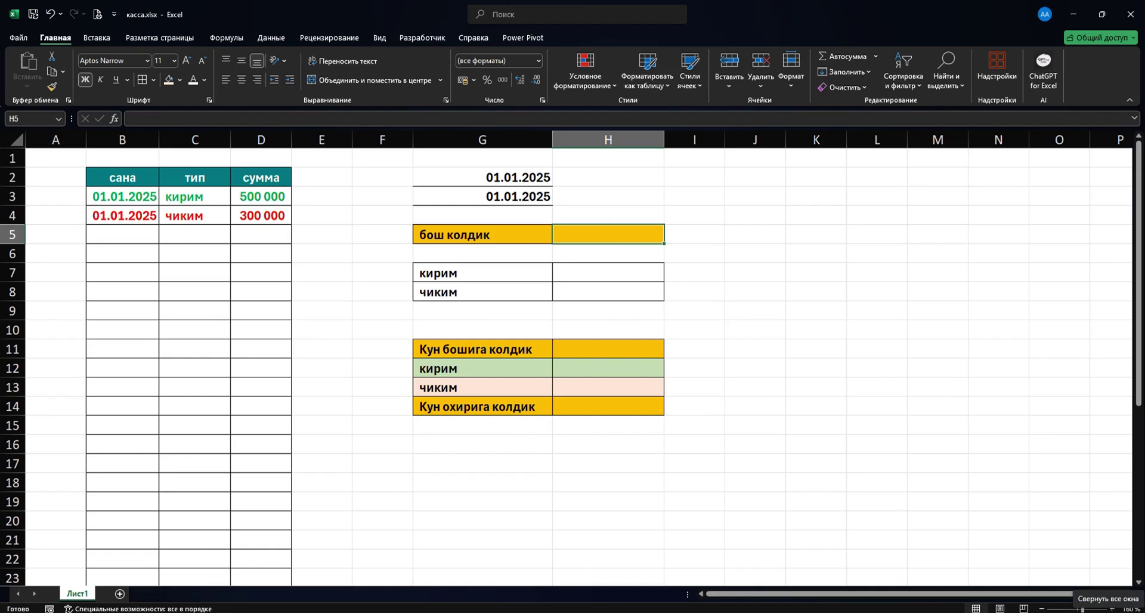
{"action": "type", "text": "10"}
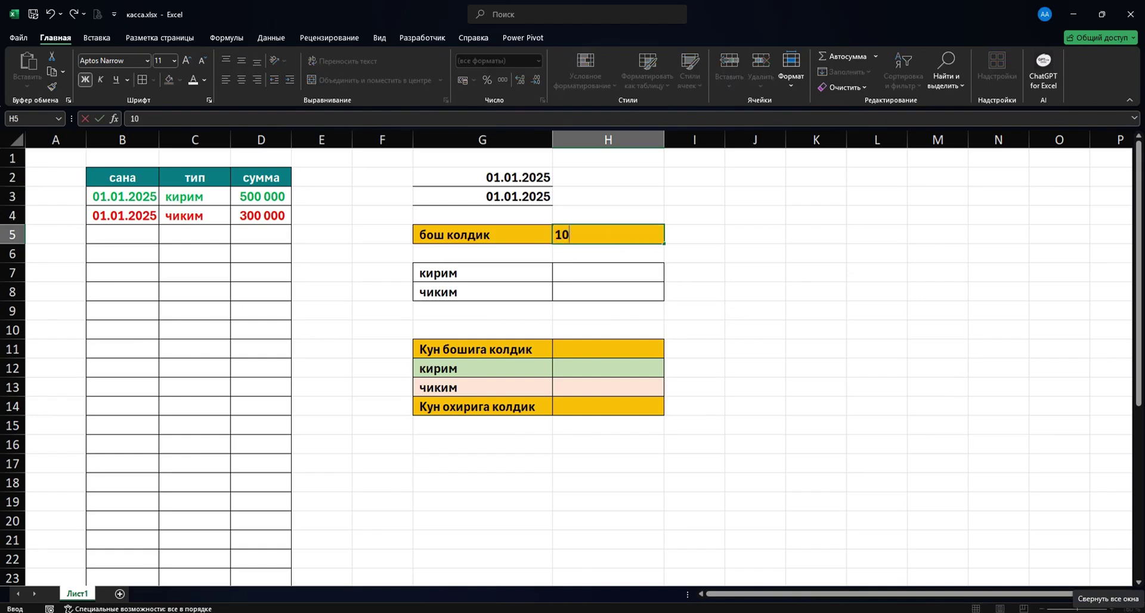
{"action": "type", "text": "00000"}
{"action": "key", "text": "ctrl+Return"}
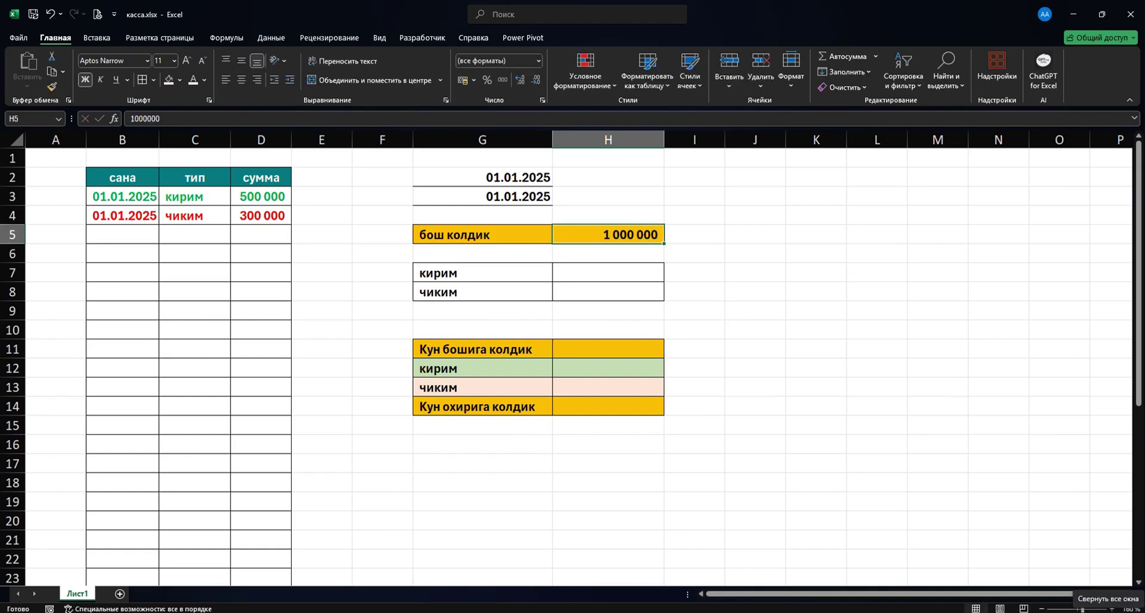
{"action": "left_click", "coordinate": [623, 276]}
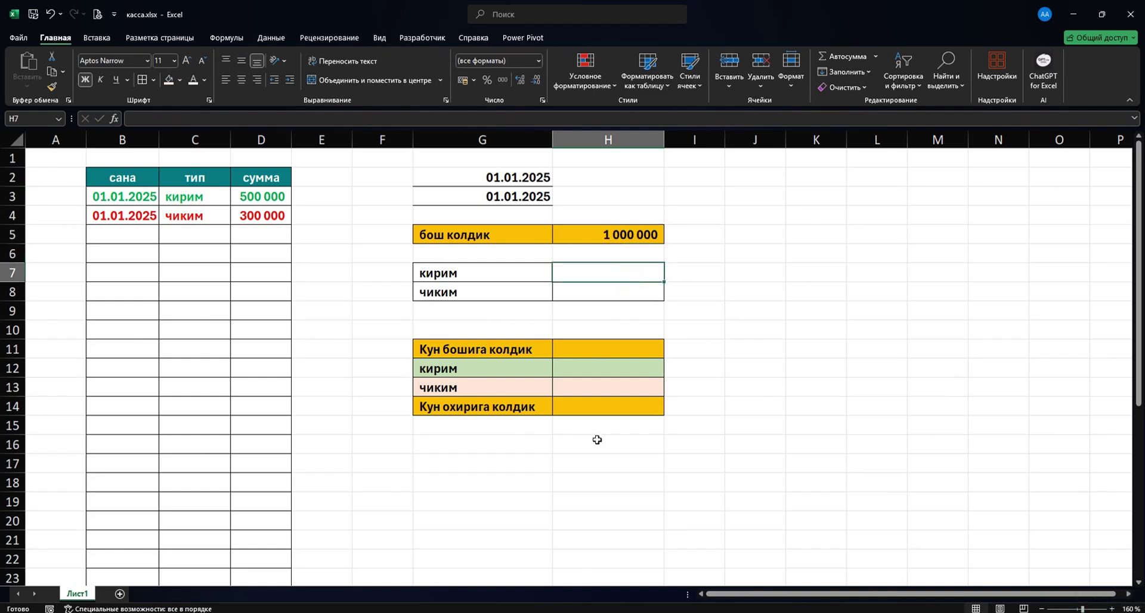
{"action": "left_click", "coordinate": [606, 370]}
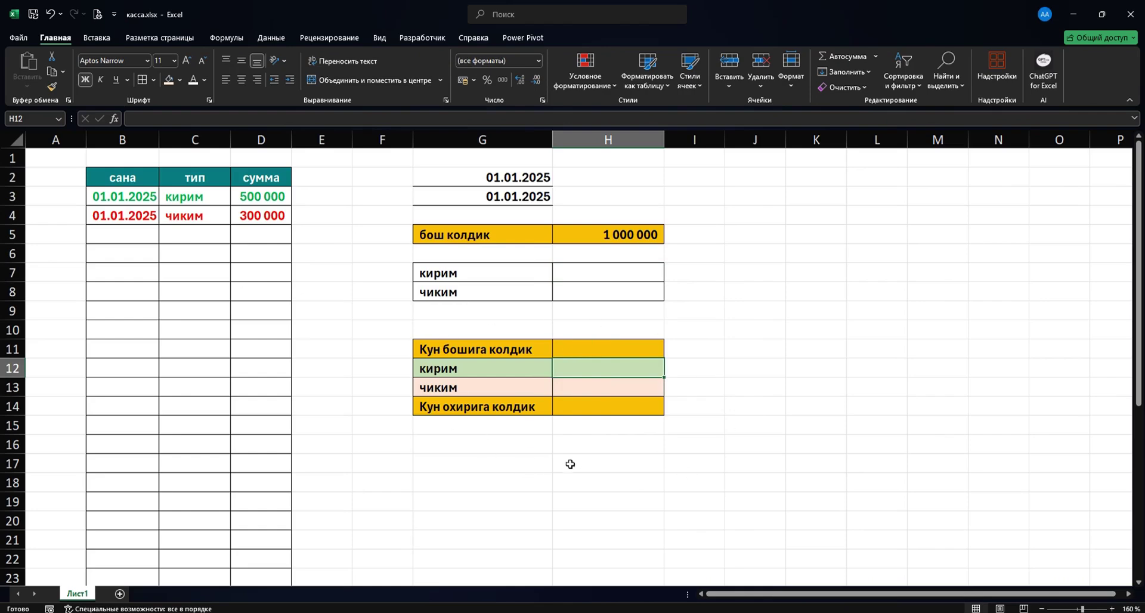
{"action": "mouse_move", "coordinate": [705, 612]}
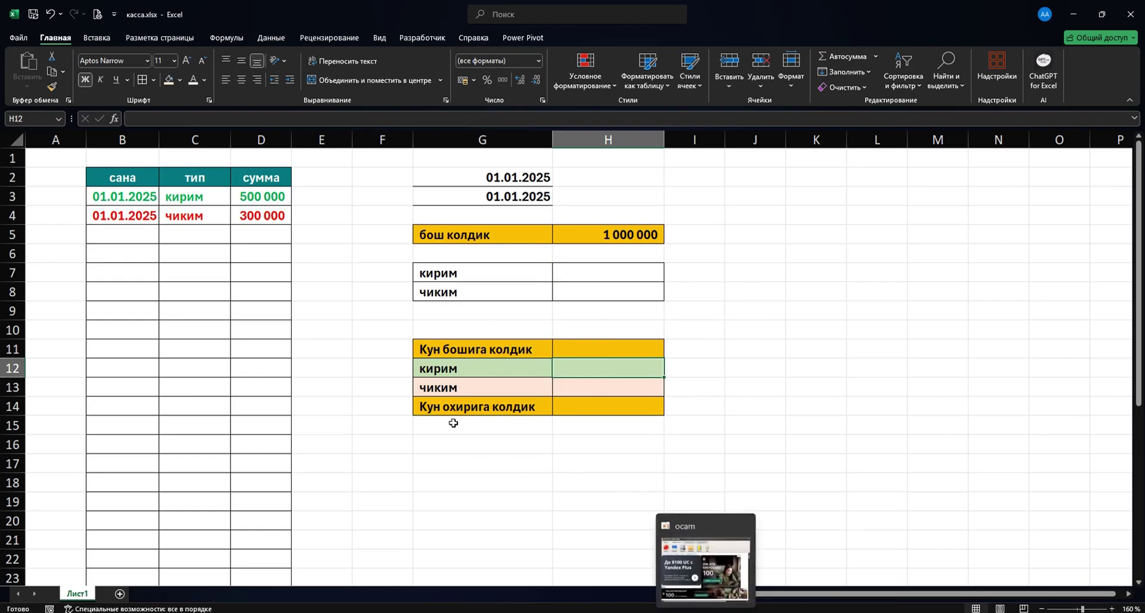
Hide rows 18 to 32 to shorten the visible part of the transaction table
{"action": "left_click", "coordinate": [215, 366]}
{"action": "scroll", "coordinate": [239, 283], "scroll_direction": "down", "scroll_amount": 1}
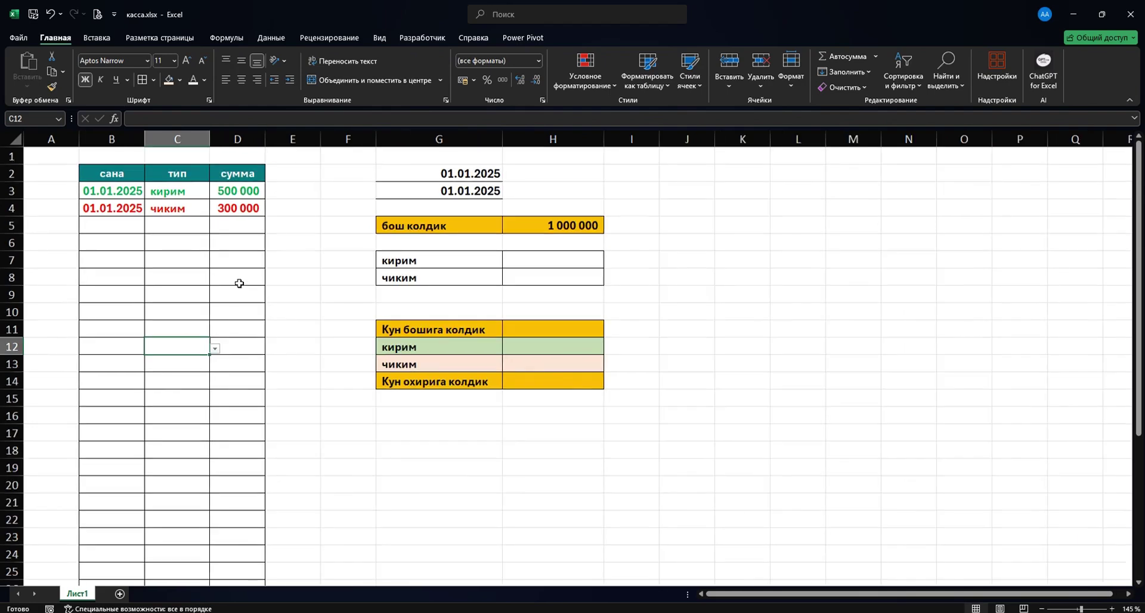
{"action": "left_click", "coordinate": [230, 431]}
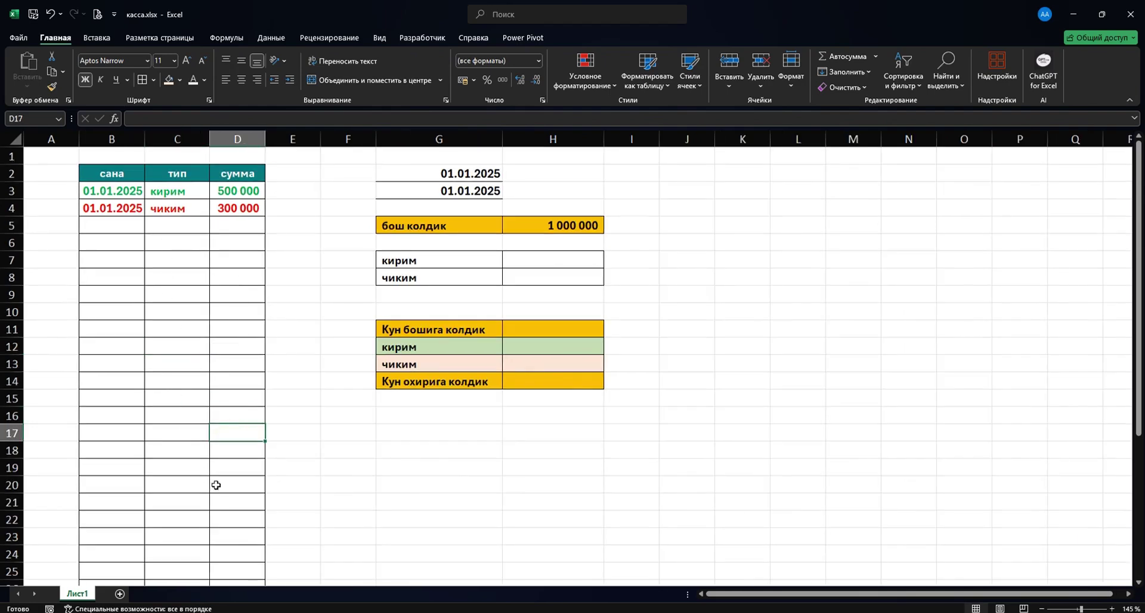
{"action": "scroll", "coordinate": [223, 475], "scroll_direction": "down", "scroll_amount": 5}
{"action": "left_click", "coordinate": [226, 417]}
{"action": "left_click_drag", "start_coordinate": [226, 418], "coordinate": [250, 239]}
{"action": "left_click_drag", "start_coordinate": [249, 464], "coordinate": [249, 463]}
{"action": "key", "text": "shift+space"}
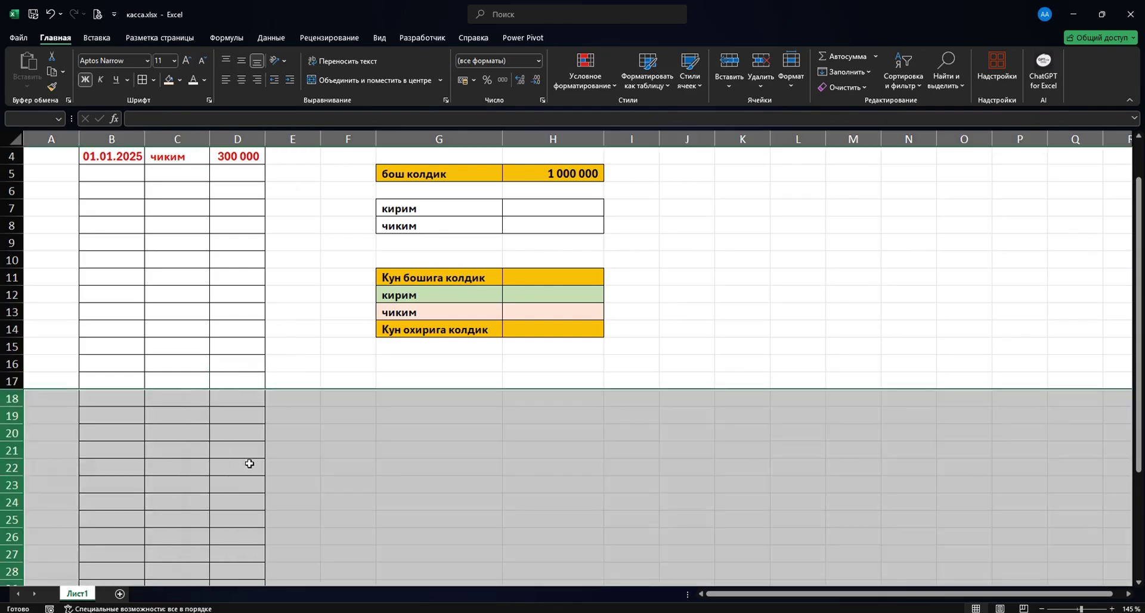
{"action": "key", "text": "ctrl+9"}
{"action": "scroll", "coordinate": [249, 464], "scroll_direction": "up", "scroll_amount": 6}
{"action": "left_click", "coordinate": [307, 381]}
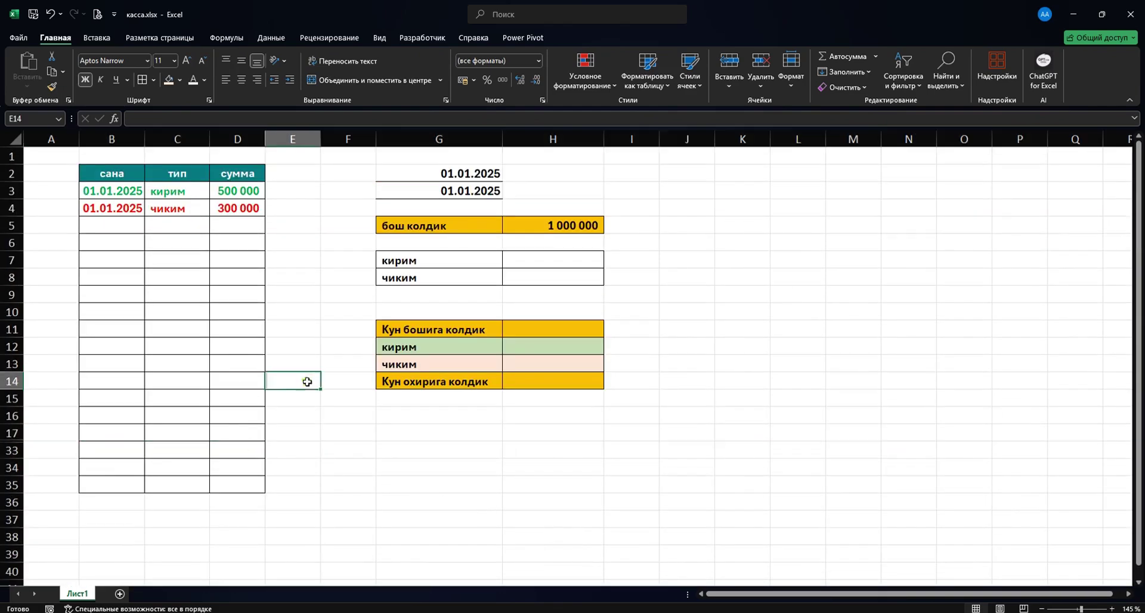
Turn off the gridlines on the sheet
{"action": "left_click", "coordinate": [379, 37]}
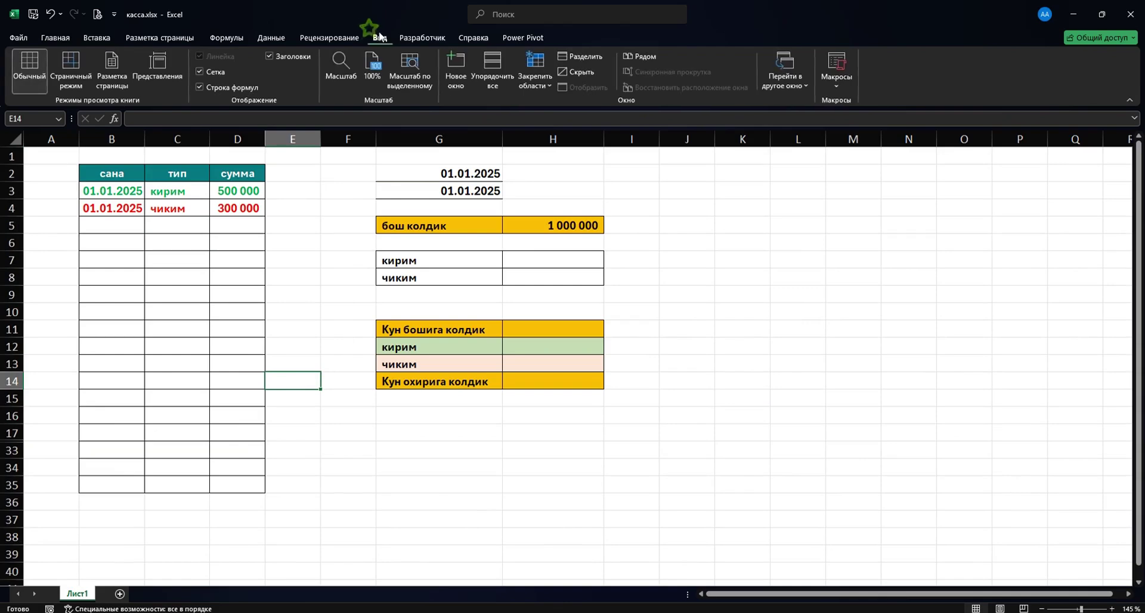
{"action": "left_click", "coordinate": [216, 72]}
{"action": "left_click", "coordinate": [371, 431]}
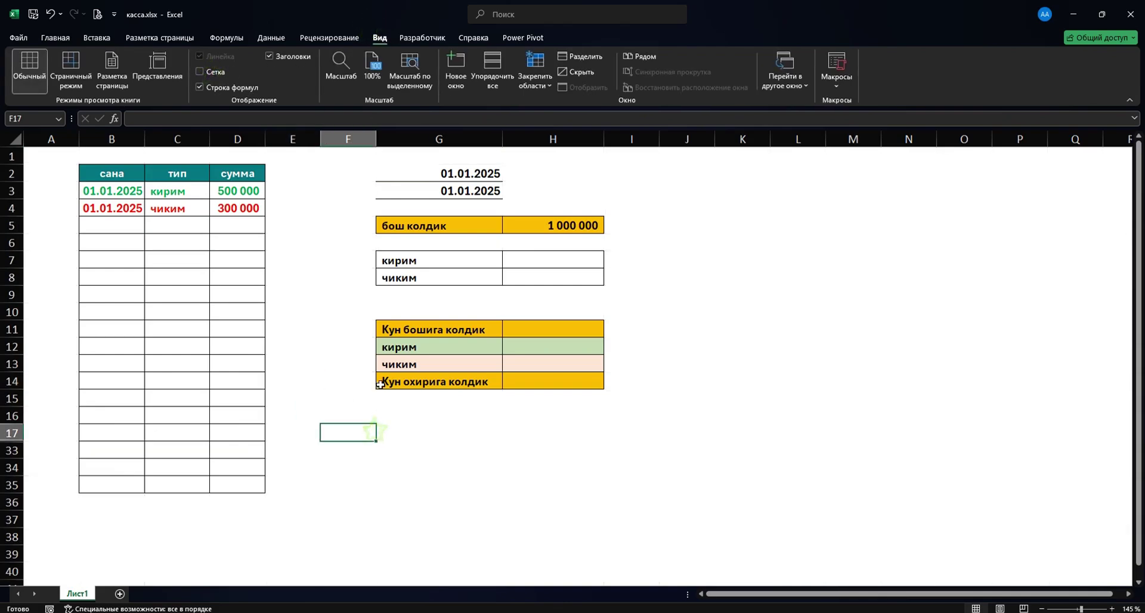
{"action": "scroll", "coordinate": [380, 381], "scroll_direction": "up", "scroll_amount": 1, "text": "ctrl"}
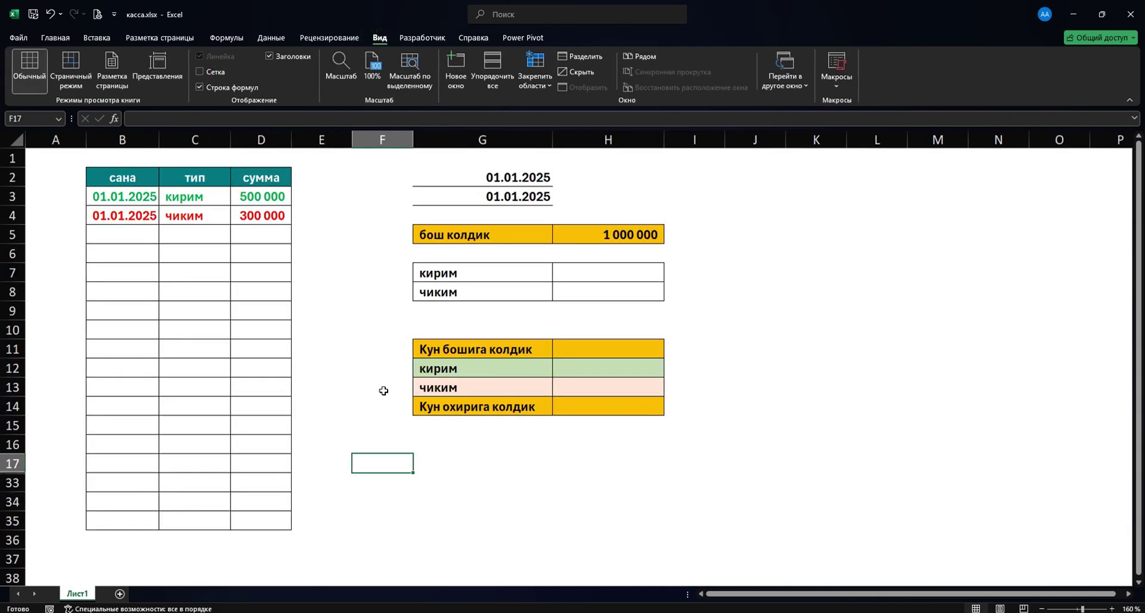
Start a СУММЕСЛИМН formula in the кирим cell H12 with the сумма column D3:D35 as the sum range
{"action": "left_click", "coordinate": [590, 368]}
{"action": "type", "text": "="}
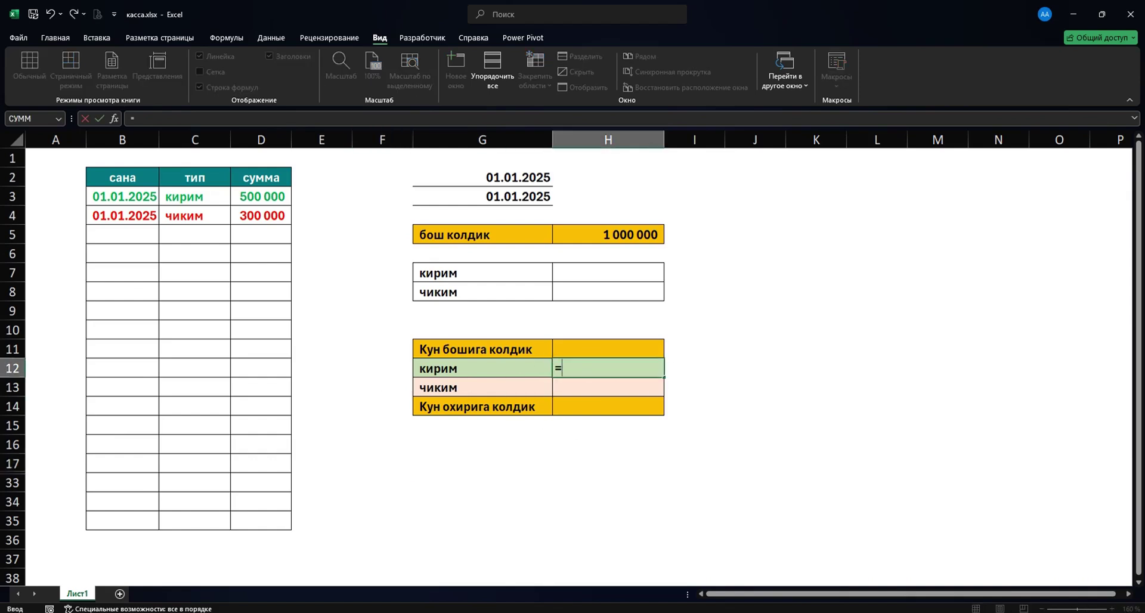
{"action": "type", "text": "су"}
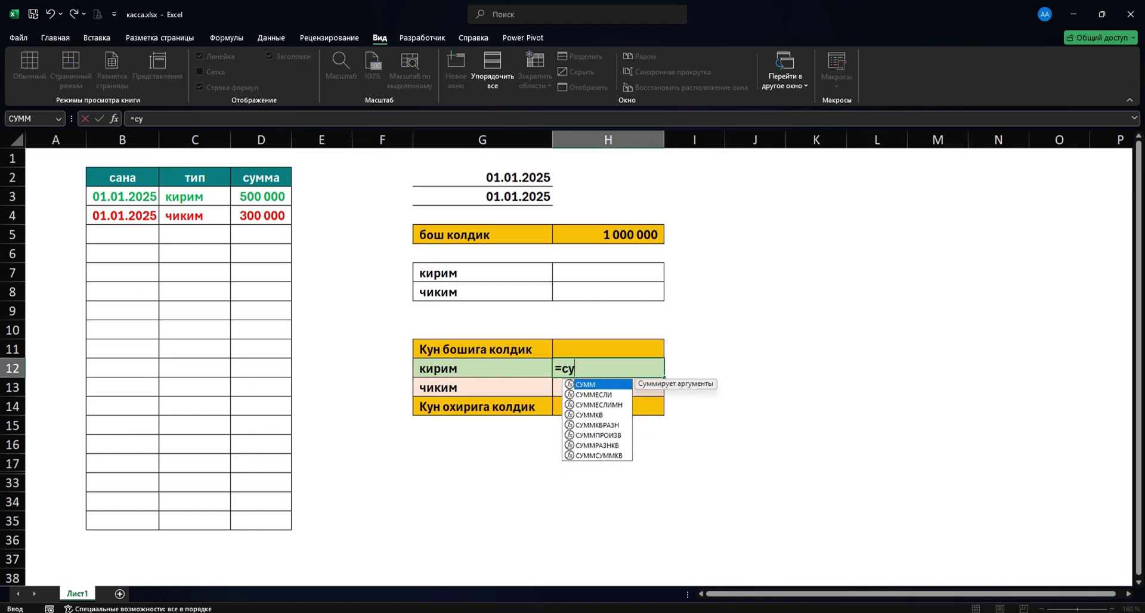
{"action": "key", "text": "Down"}
{"action": "key", "text": "Down"}
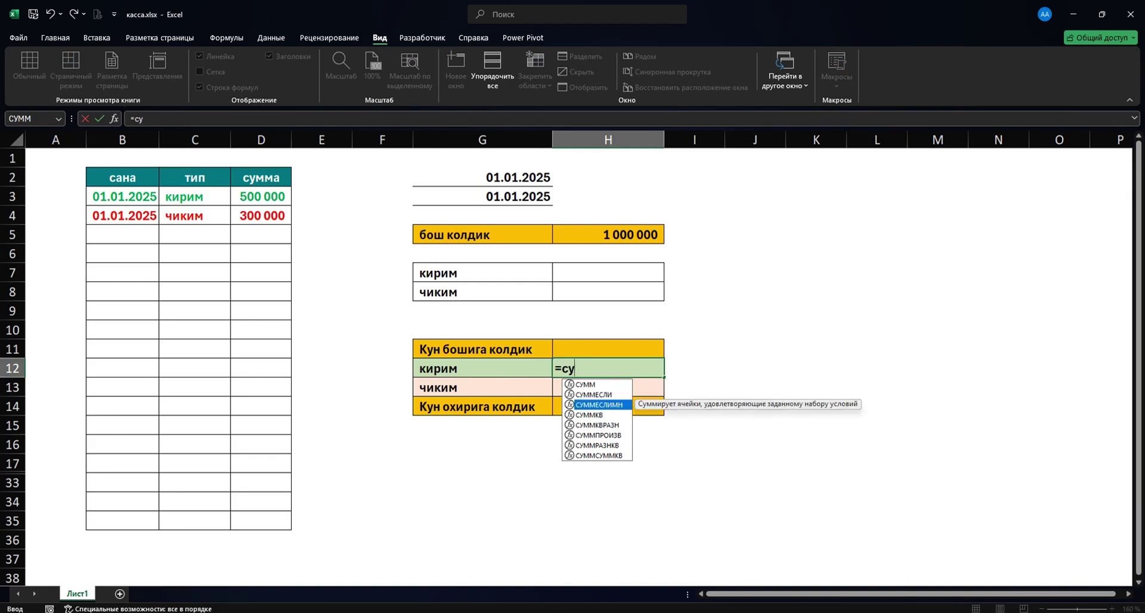
{"action": "key", "text": "Tab"}
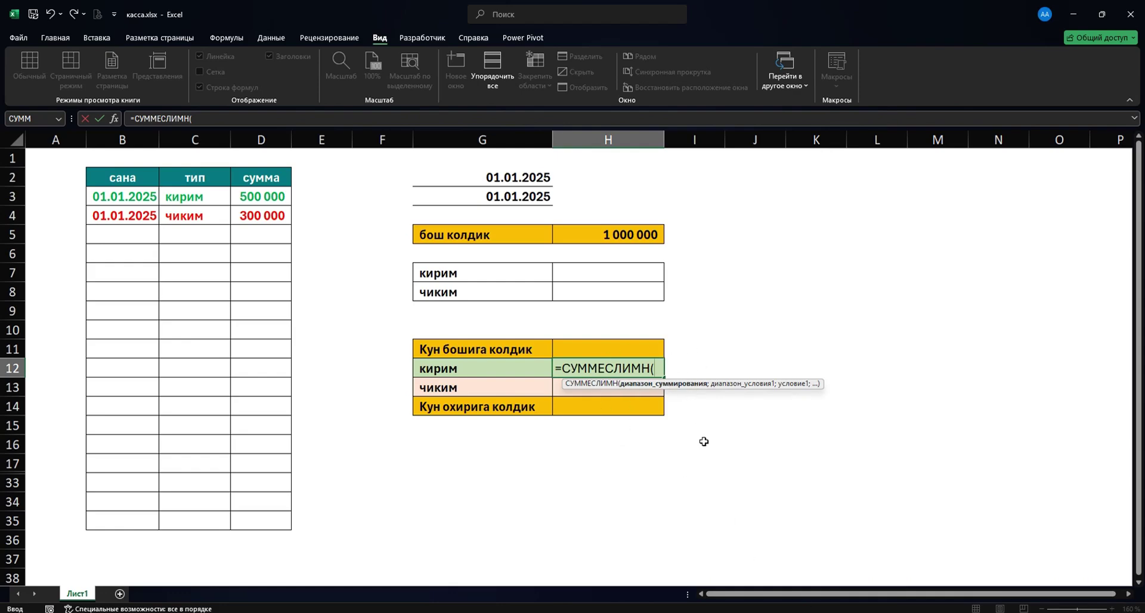
{"action": "left_click_drag", "start_coordinate": [274, 199], "coordinate": [248, 519]}
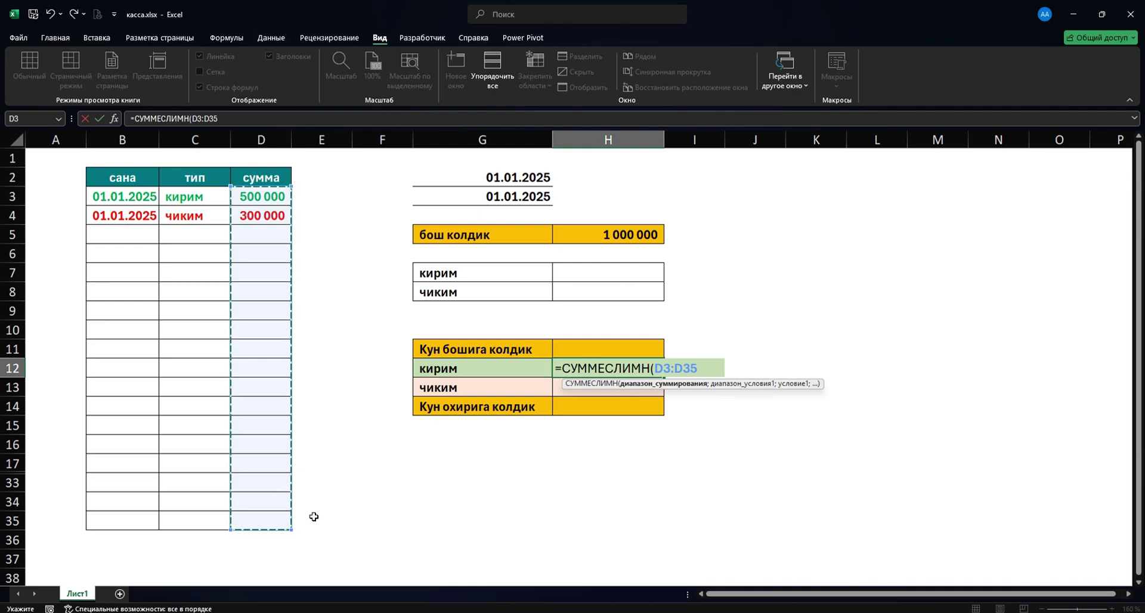
{"action": "type", "text": ";"}
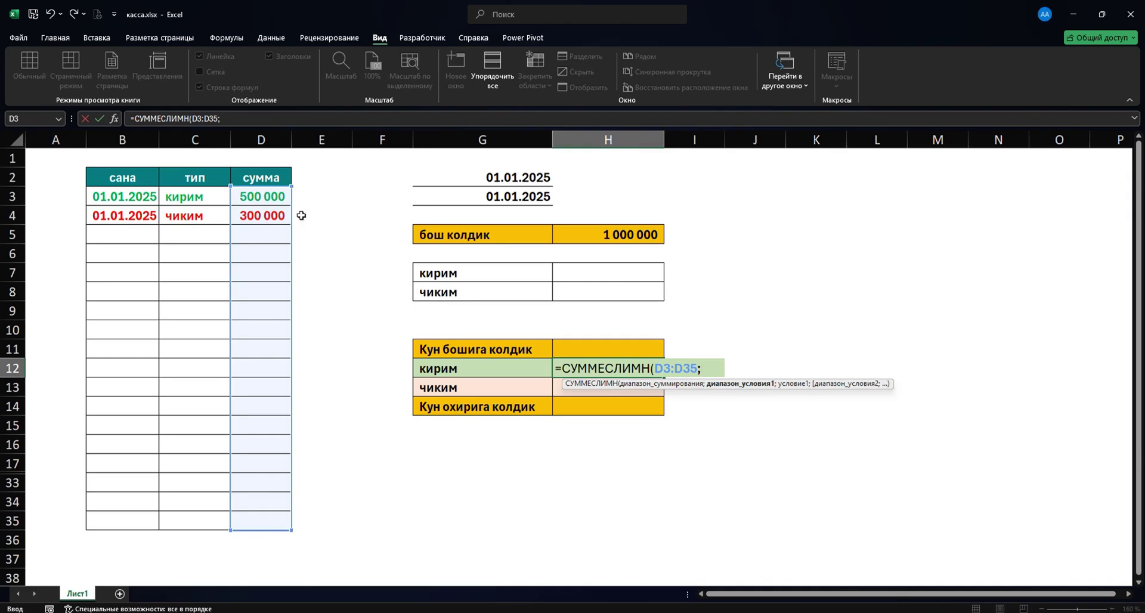
Add the first condition to the H12 formula: the тип range C3:C35 must match G12
{"action": "left_click_drag", "start_coordinate": [189, 200], "coordinate": [189, 516]}
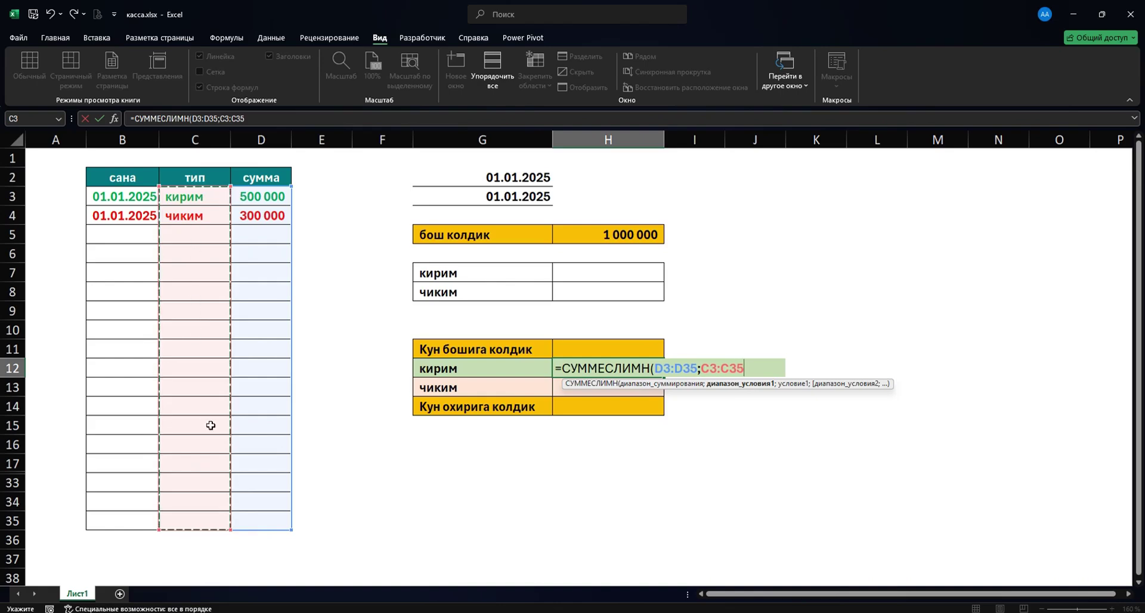
{"action": "type", "text": ";"}
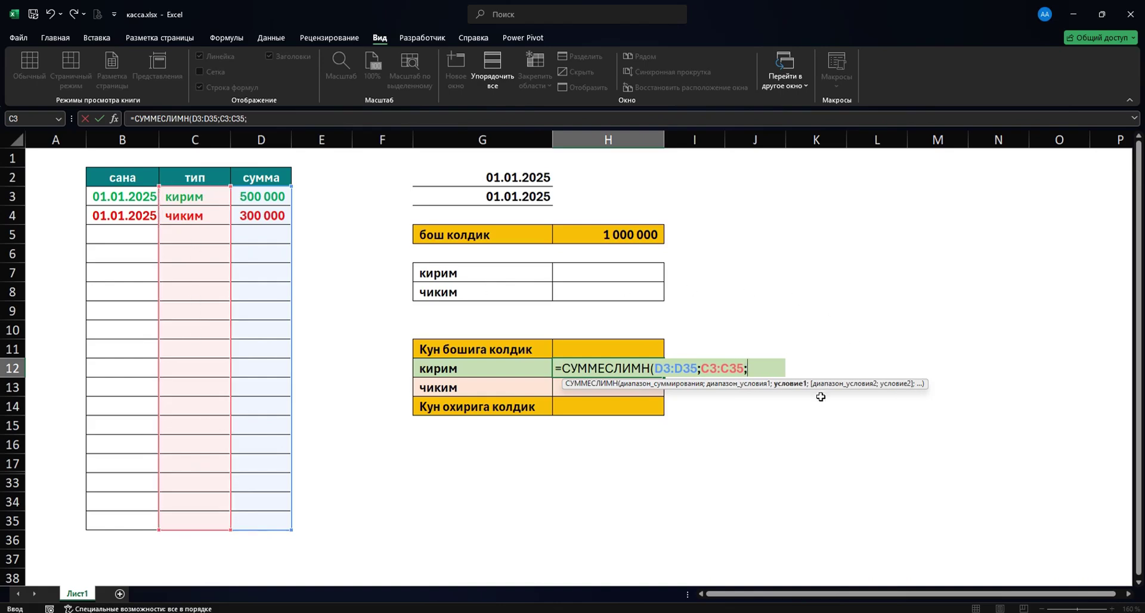
{"action": "left_click", "coordinate": [486, 370]}
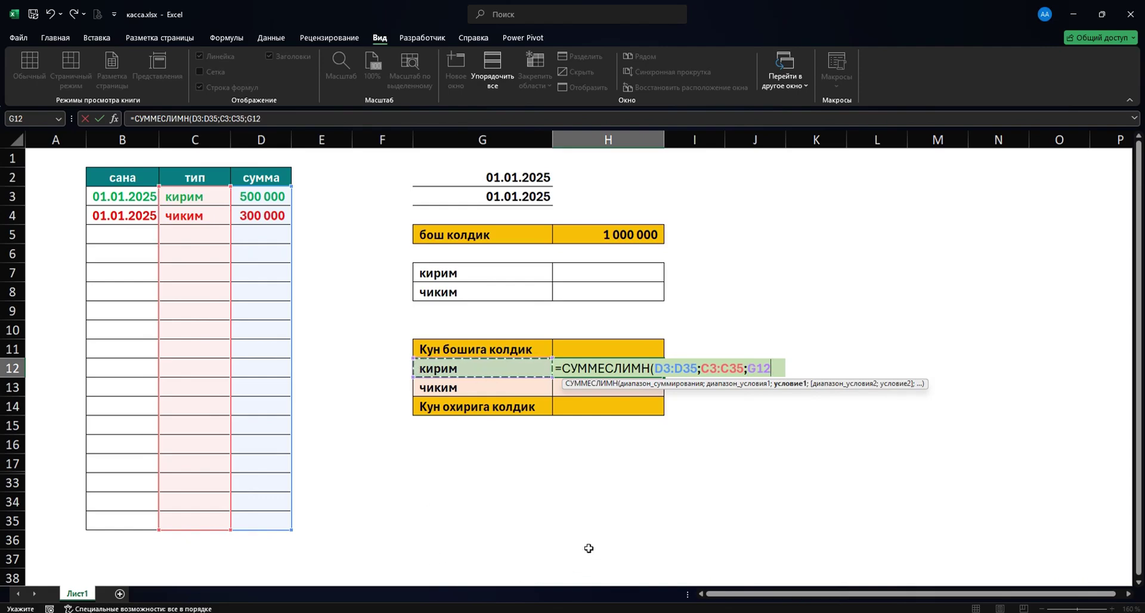
{"action": "type", "text": ";"}
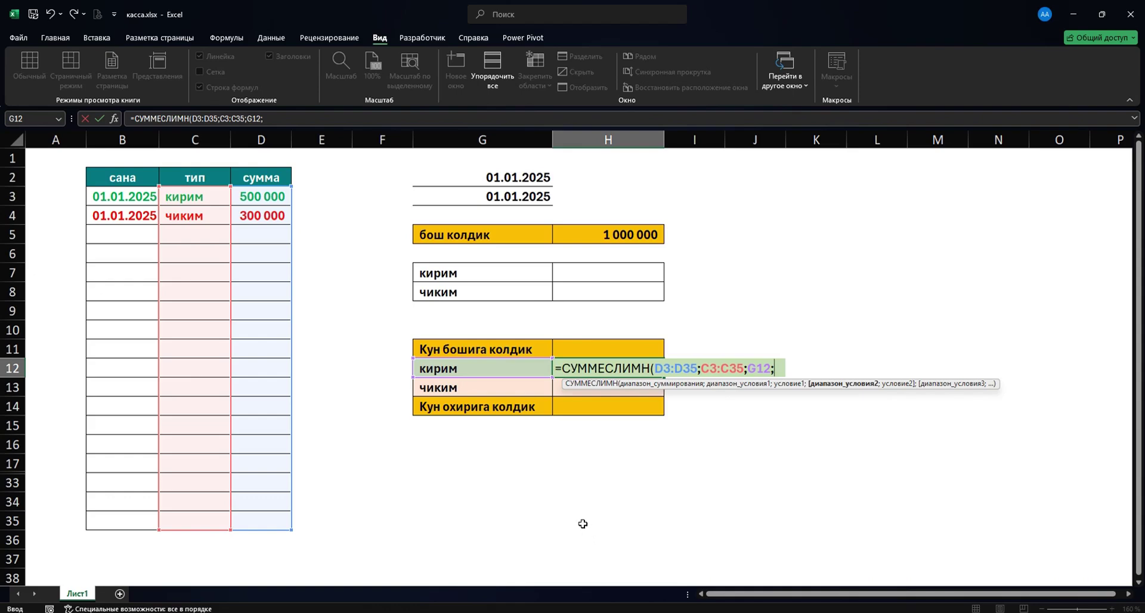
Add the second condition to the H12 formula: сана range B3:B35 with the criterion ">="&G2
{"action": "left_click_drag", "start_coordinate": [123, 202], "coordinate": [140, 515]}
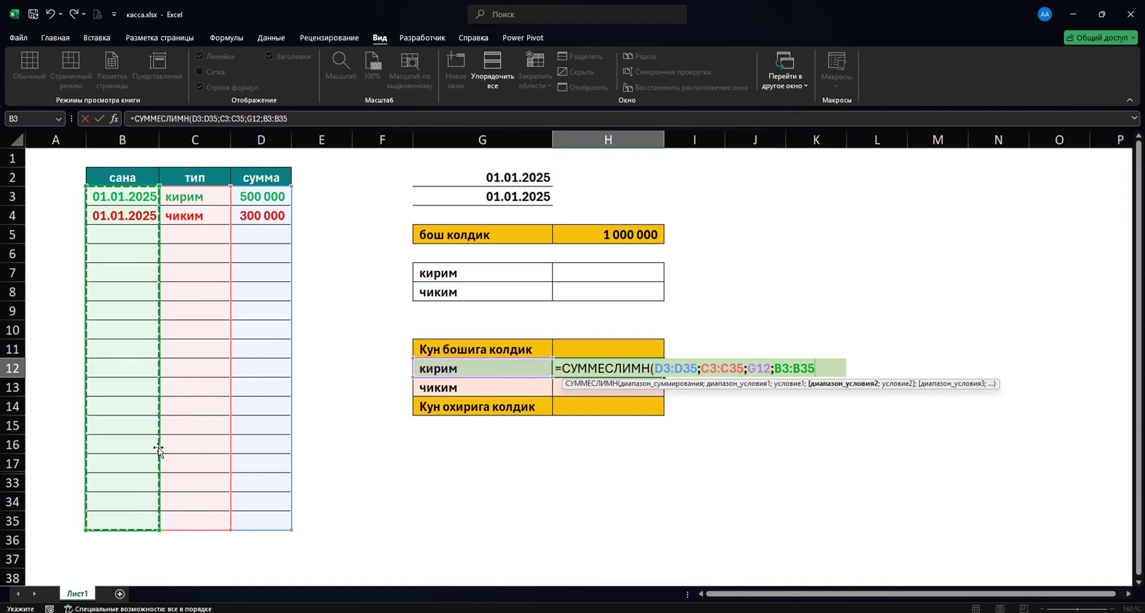
{"action": "type", "text": ";\">"}
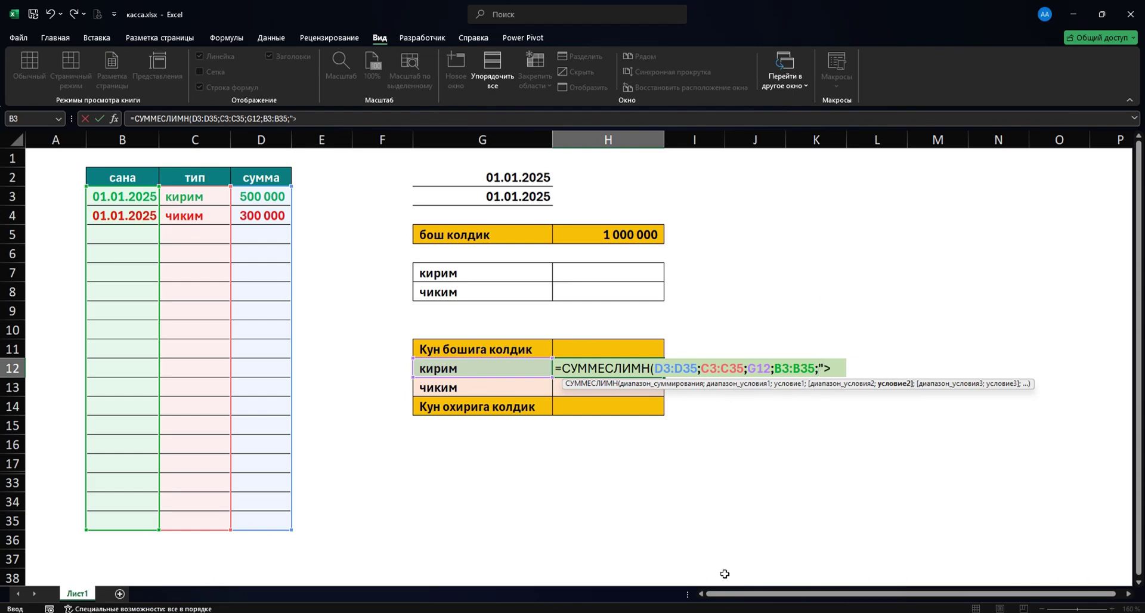
{"action": "type", "text": "=\"&"}
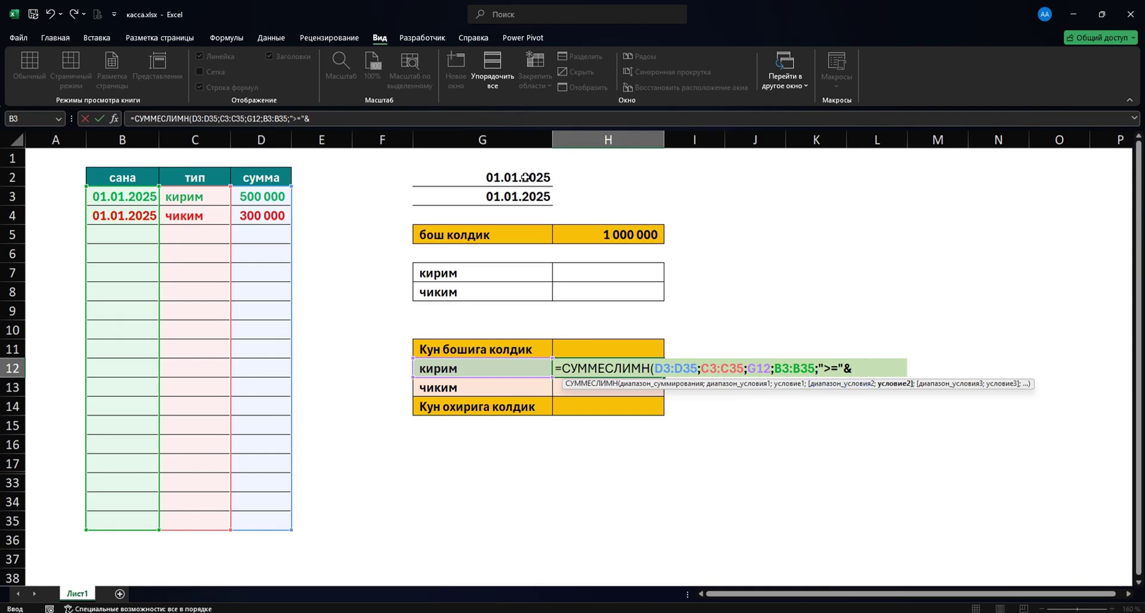
{"action": "left_click", "coordinate": [544, 174]}
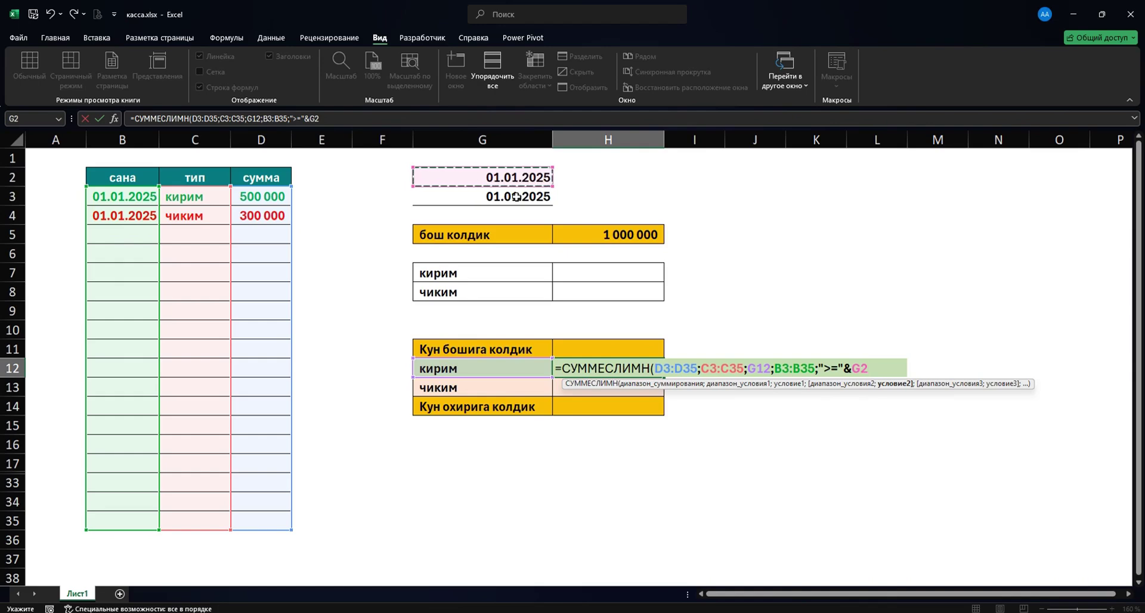
{"action": "type", "text": ";"}
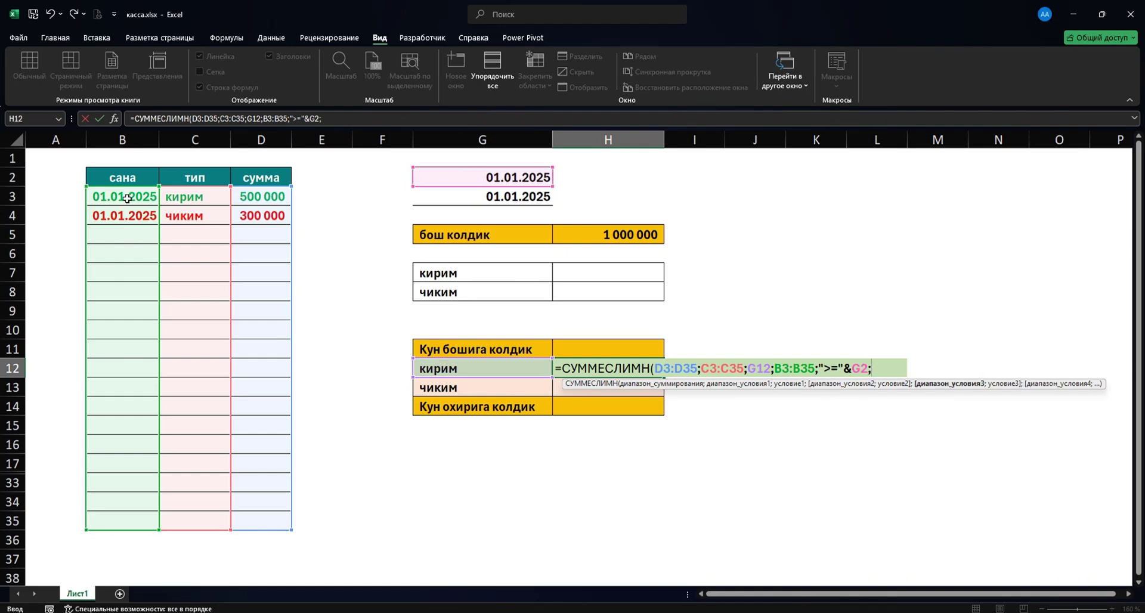
Add the third condition B3:B35 with the criterion "<="&G3 and complete the H12 formula
{"action": "left_click_drag", "start_coordinate": [123, 197], "coordinate": [131, 514]}
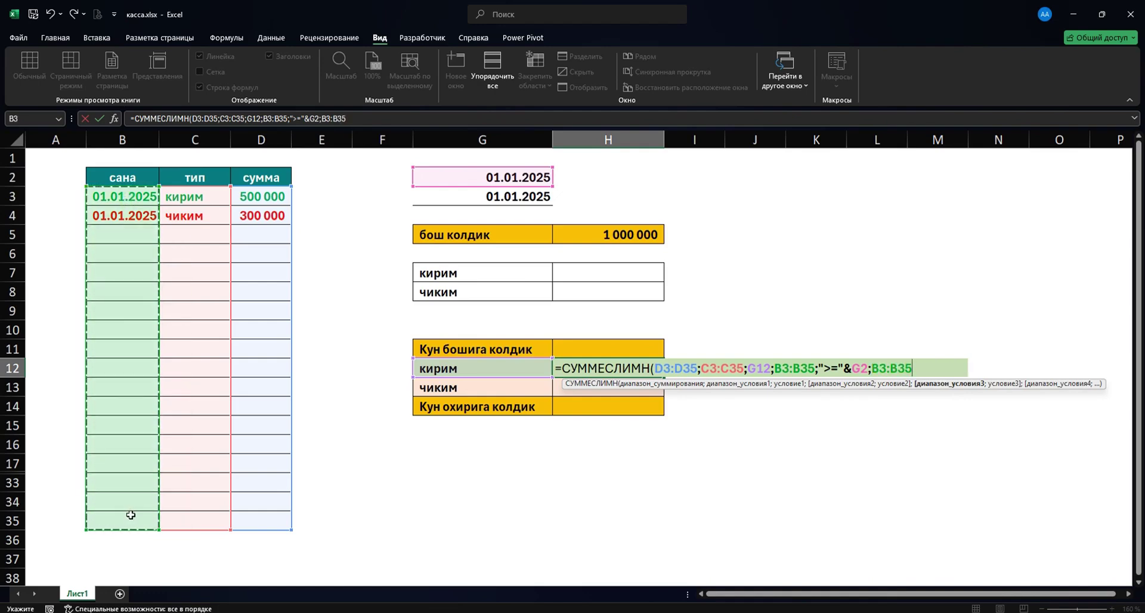
{"action": "type", "text": ";\"<"}
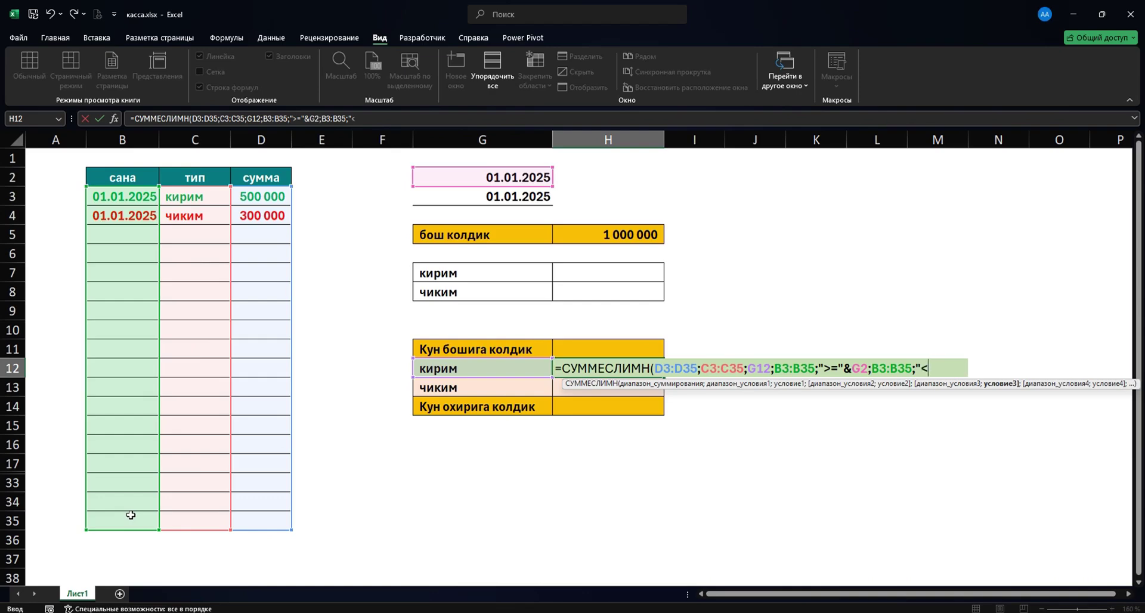
{"action": "type", "text": "=\"&"}
{"action": "left_click", "coordinate": [538, 200]}
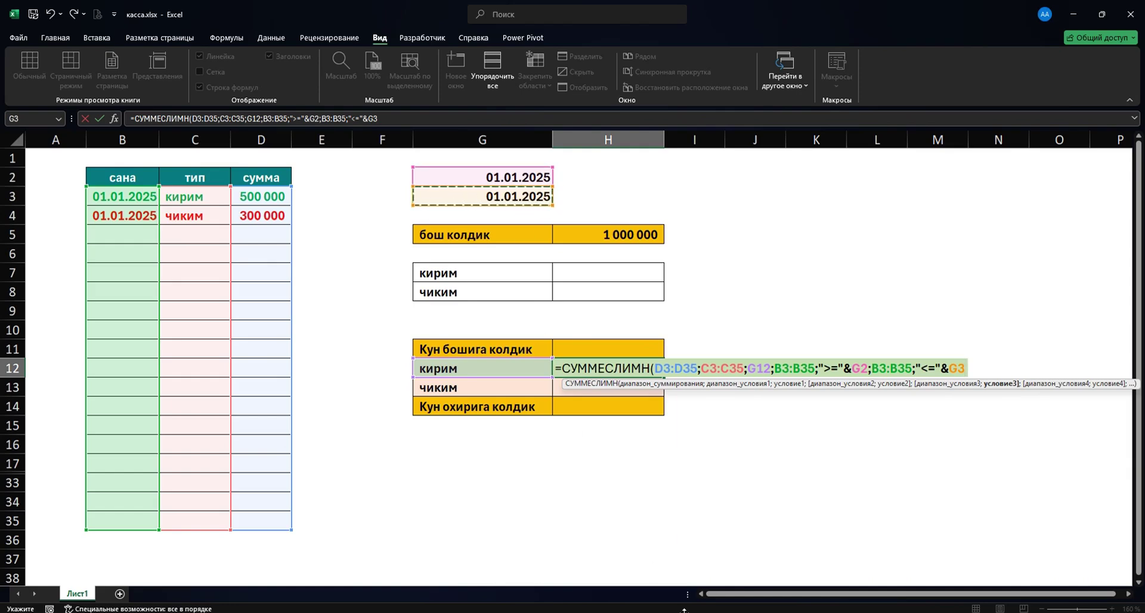
{"action": "type", "text": ")"}
{"action": "key", "text": "Return"}
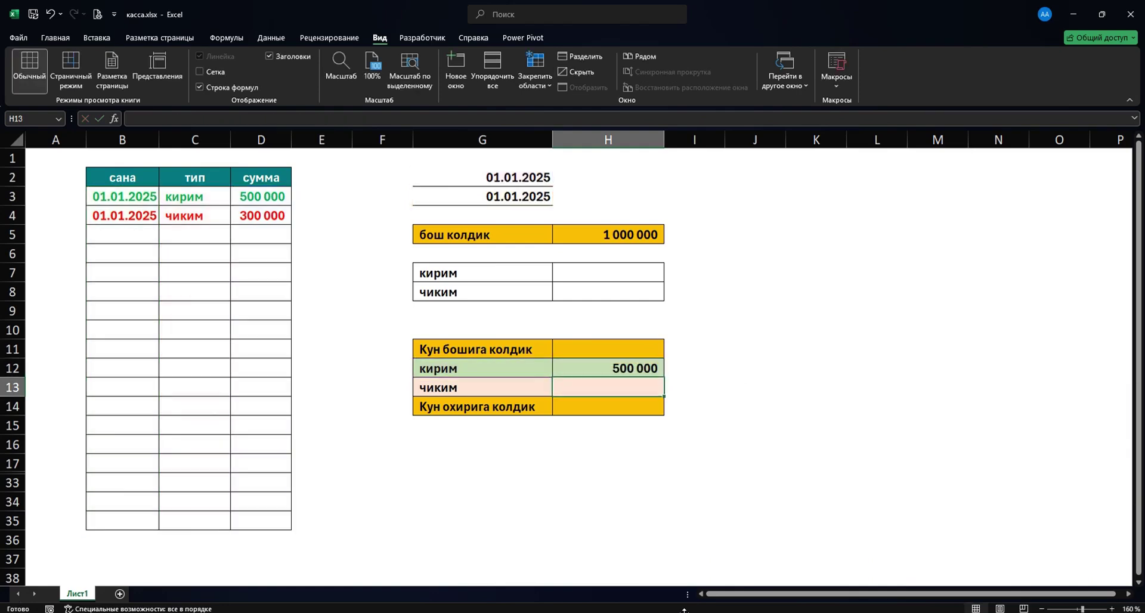
{"action": "left_click_drag", "start_coordinate": [498, 197], "coordinate": [524, 174]}
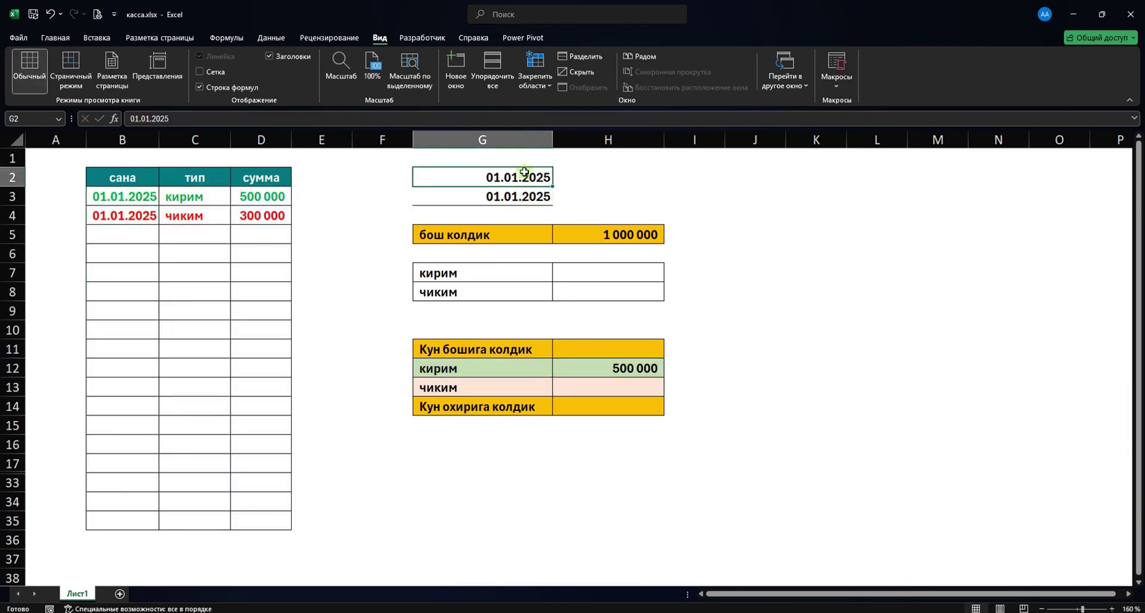
{"action": "left_click", "coordinate": [524, 198]}
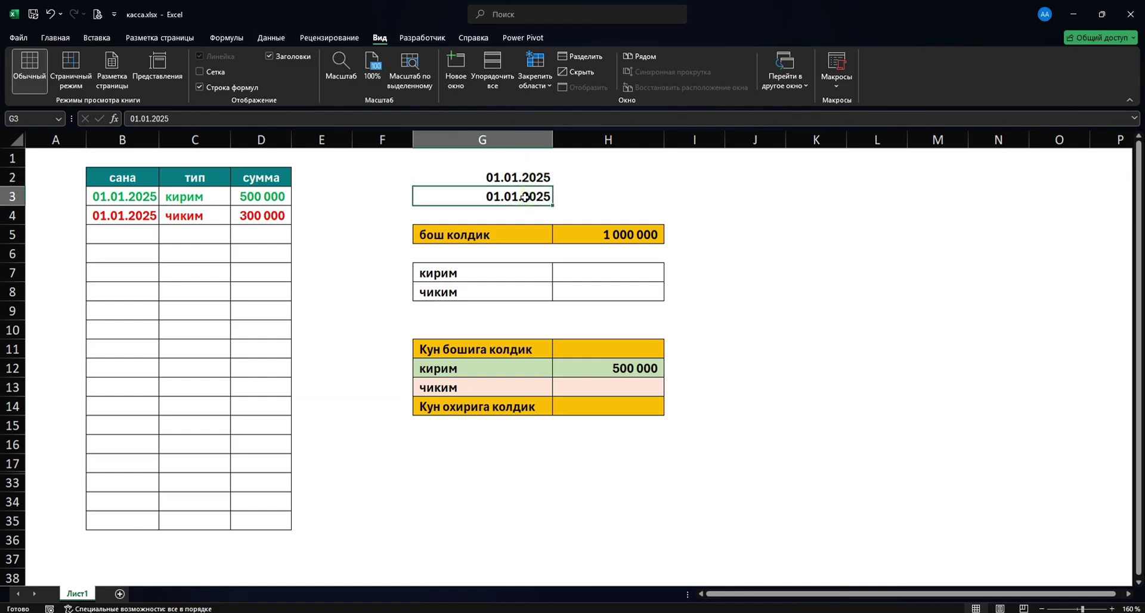
{"action": "left_click", "coordinate": [516, 177]}
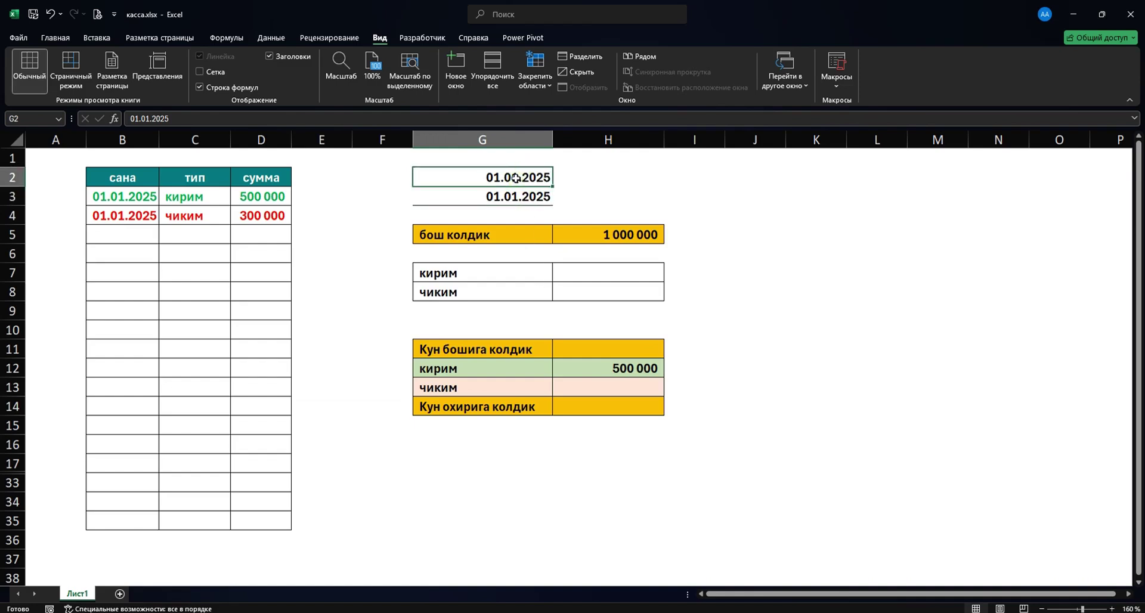
{"action": "left_click_drag", "start_coordinate": [516, 177], "coordinate": [518, 197]}
{"action": "left_click", "coordinate": [518, 198]}
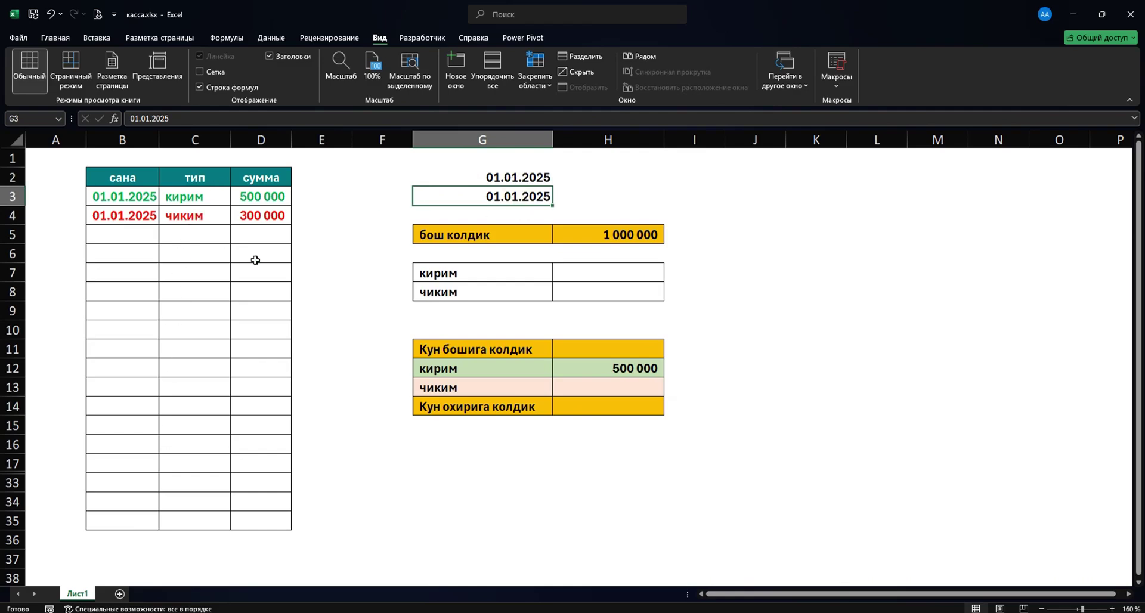
{"action": "left_click", "coordinate": [644, 369]}
Enter the date 02.01.2025 in the first empty сана cell, B5, and move on to its тип cell
{"action": "left_click", "coordinate": [95, 234]}
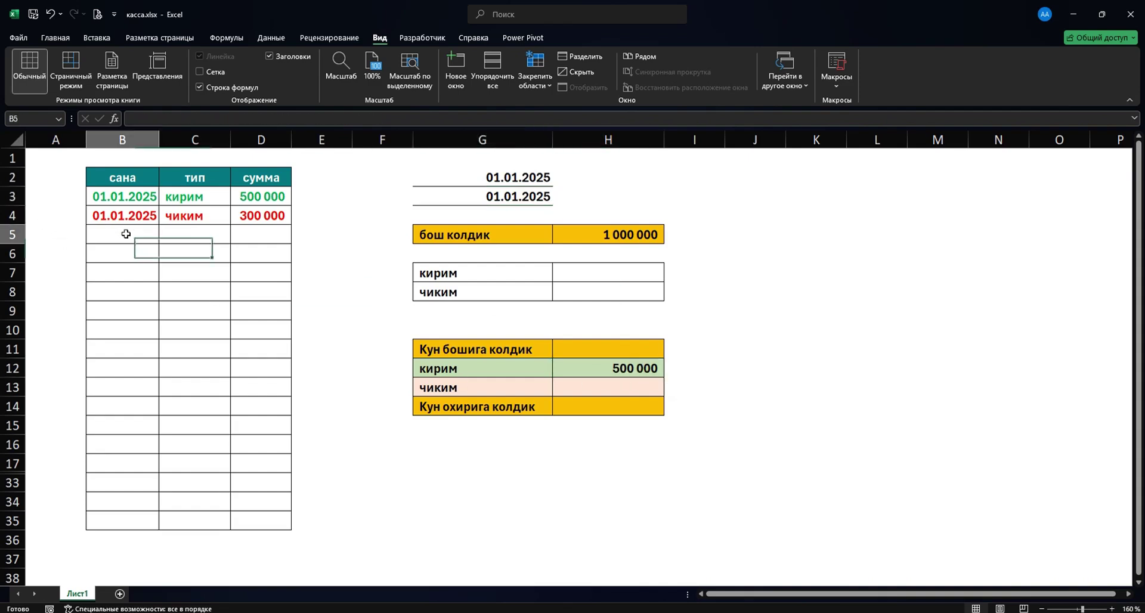
{"action": "type", "text": "2/1"}
{"action": "key", "text": "ctrl+Return"}
{"action": "key", "text": "Tab"}
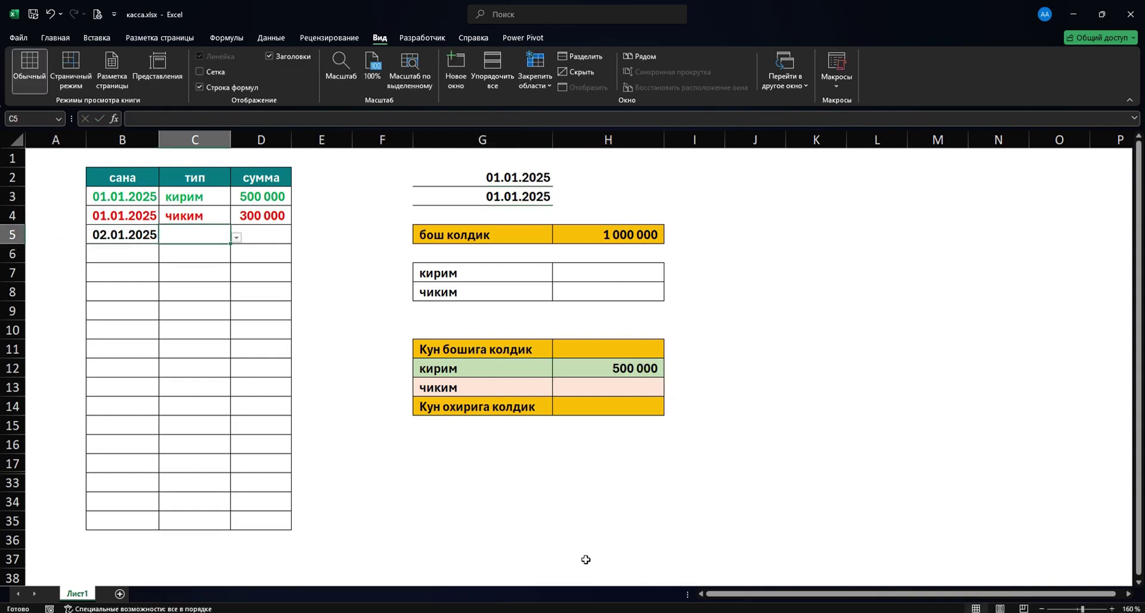
{"action": "type", "text": "r"}
{"action": "key", "text": "Return"}
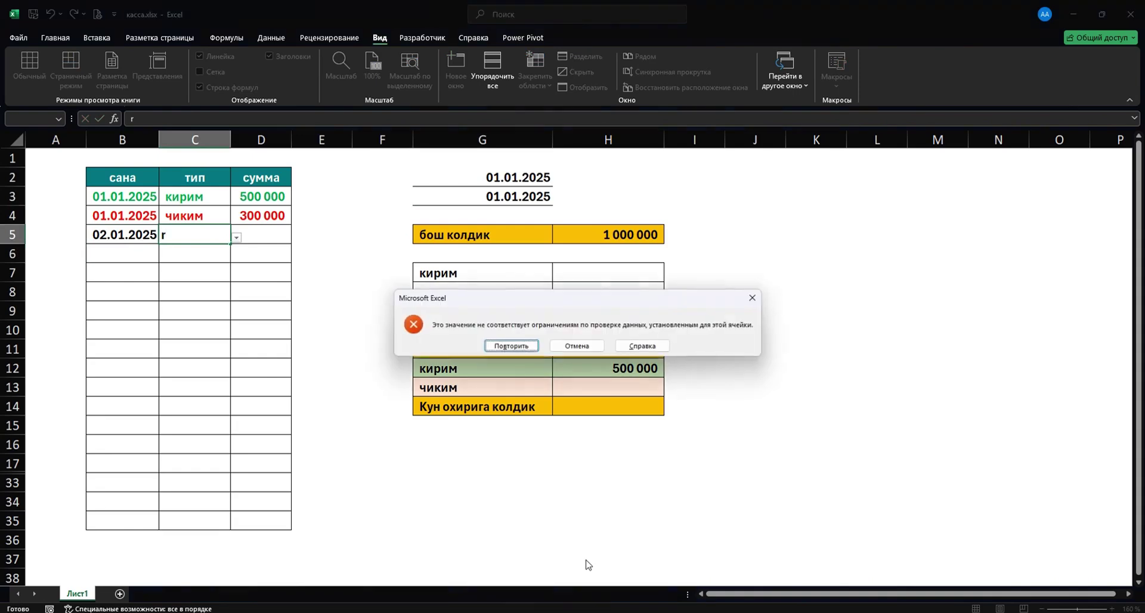
{"action": "key", "text": "Tab"}
{"action": "key", "text": "Return"}
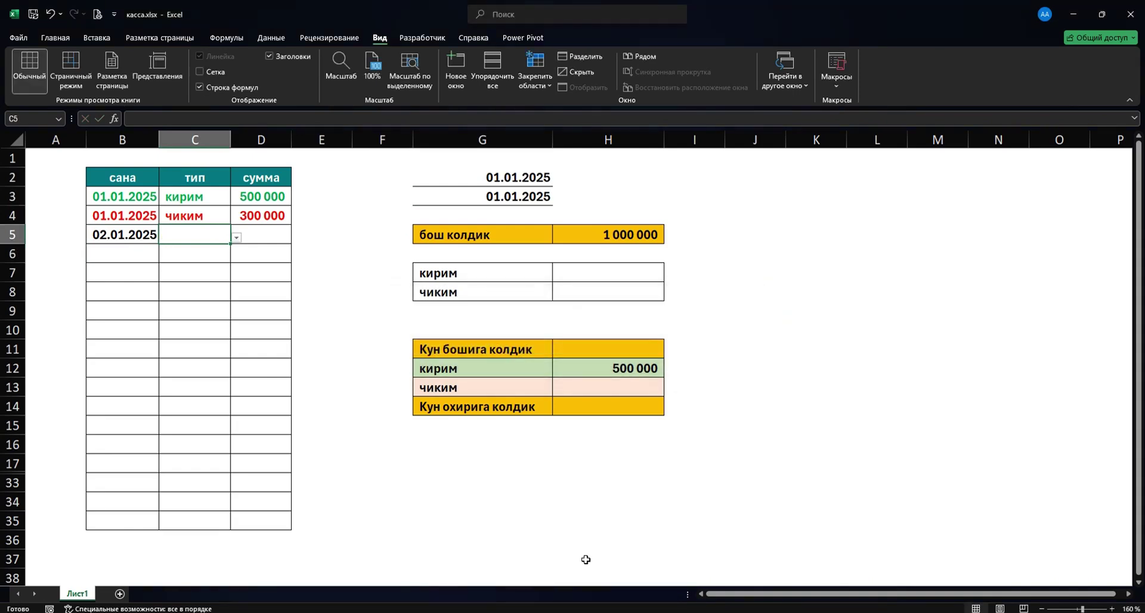
Complete the row 5 transaction with the тип кирим and a сумма of 200000
{"action": "type", "text": "кирим"}
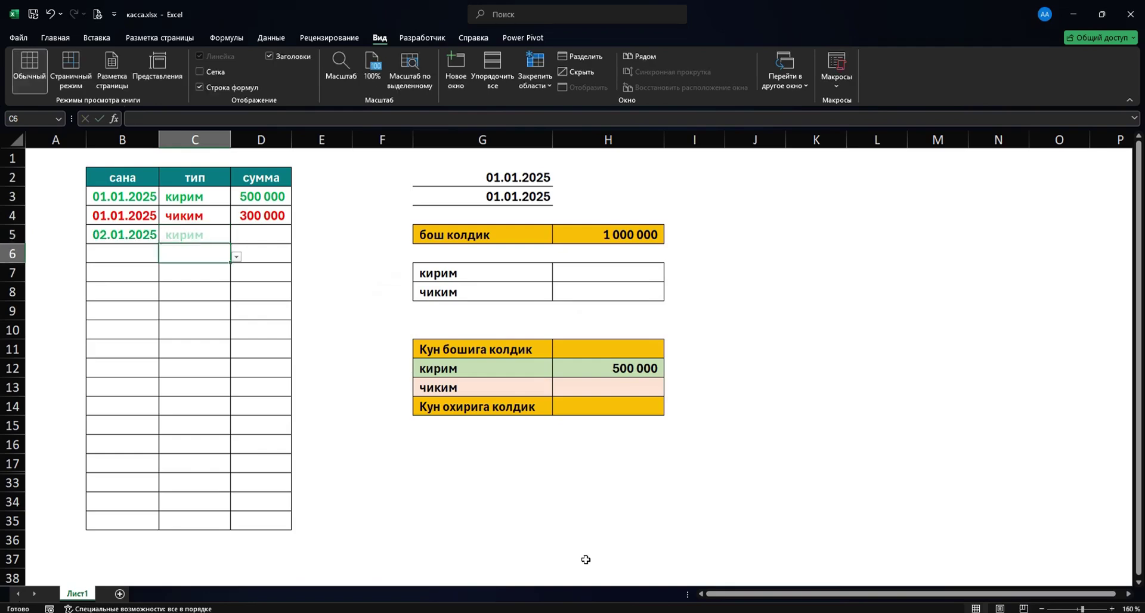
{"action": "key", "text": "Tab"}
{"action": "type", "text": "200000"}
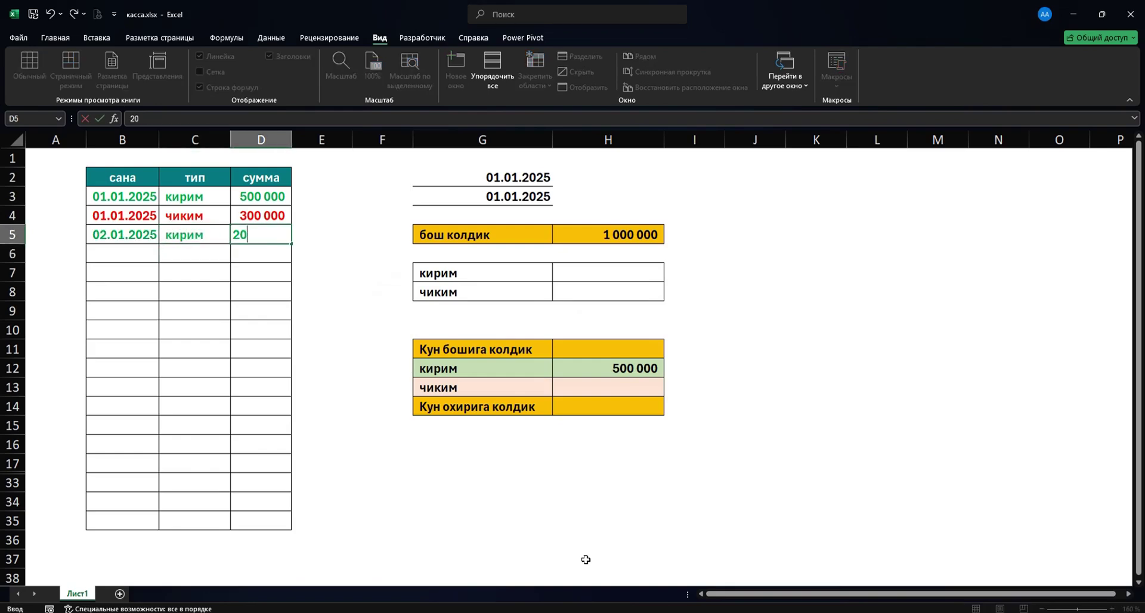
{"action": "key", "text": "Return"}
{"action": "key", "text": "Up"}
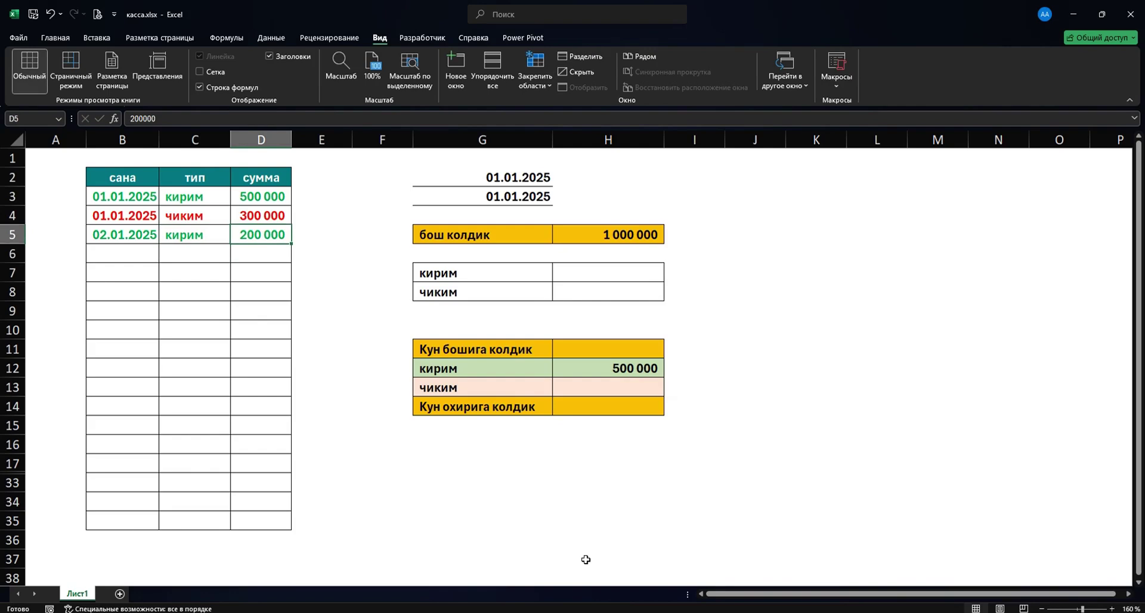
Set the end date of the summary period in G3 to 02.01.2025
{"action": "left_click", "coordinate": [557, 372]}
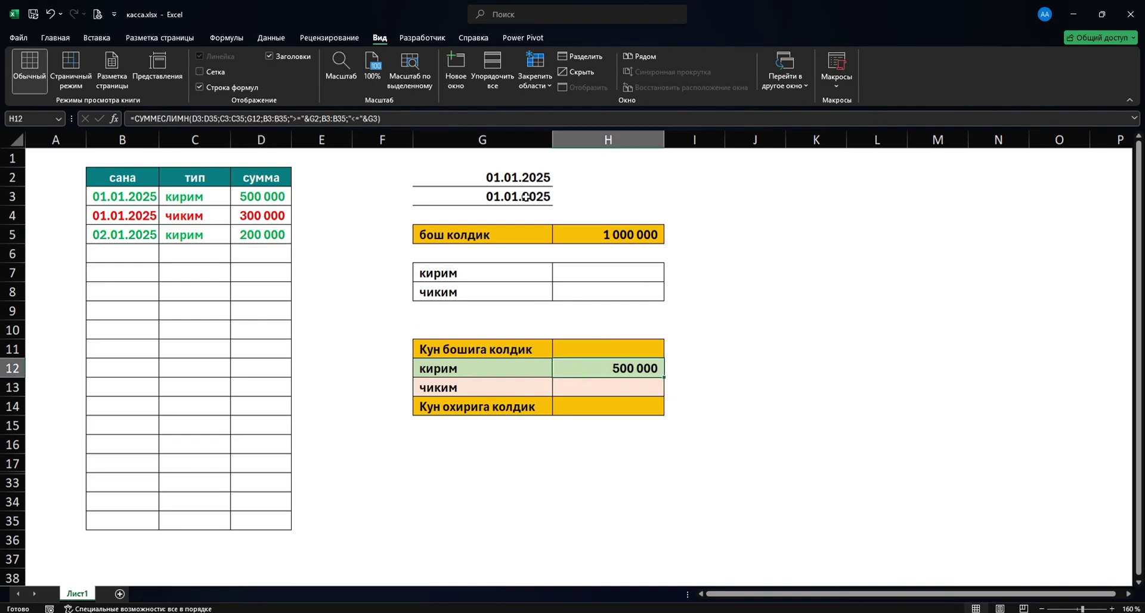
{"action": "left_click_drag", "start_coordinate": [520, 179], "coordinate": [521, 197]}
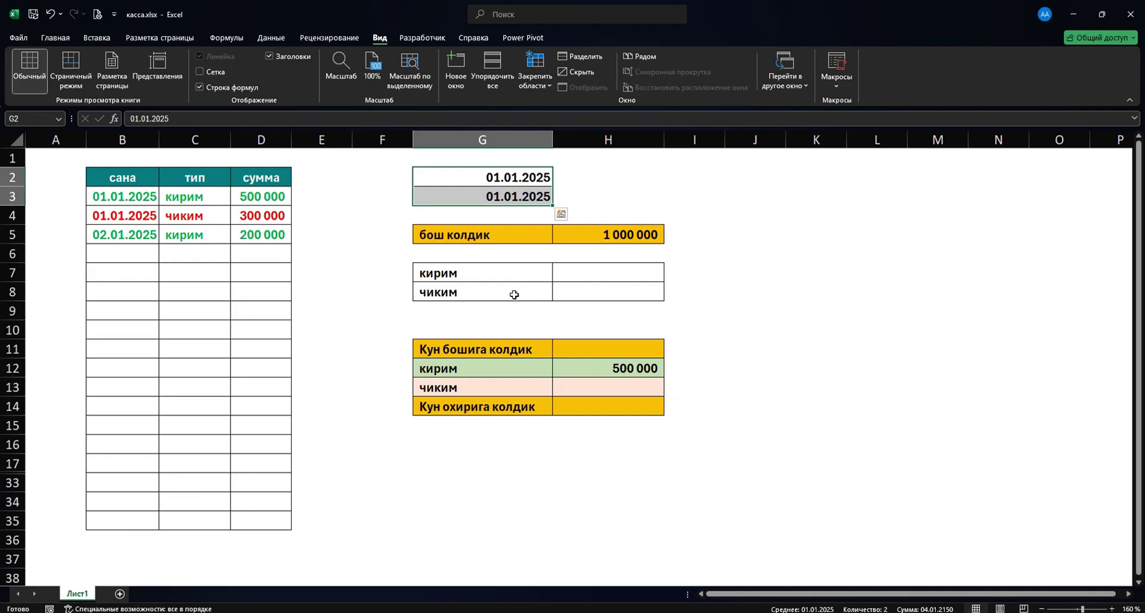
{"action": "left_click", "coordinate": [517, 199]}
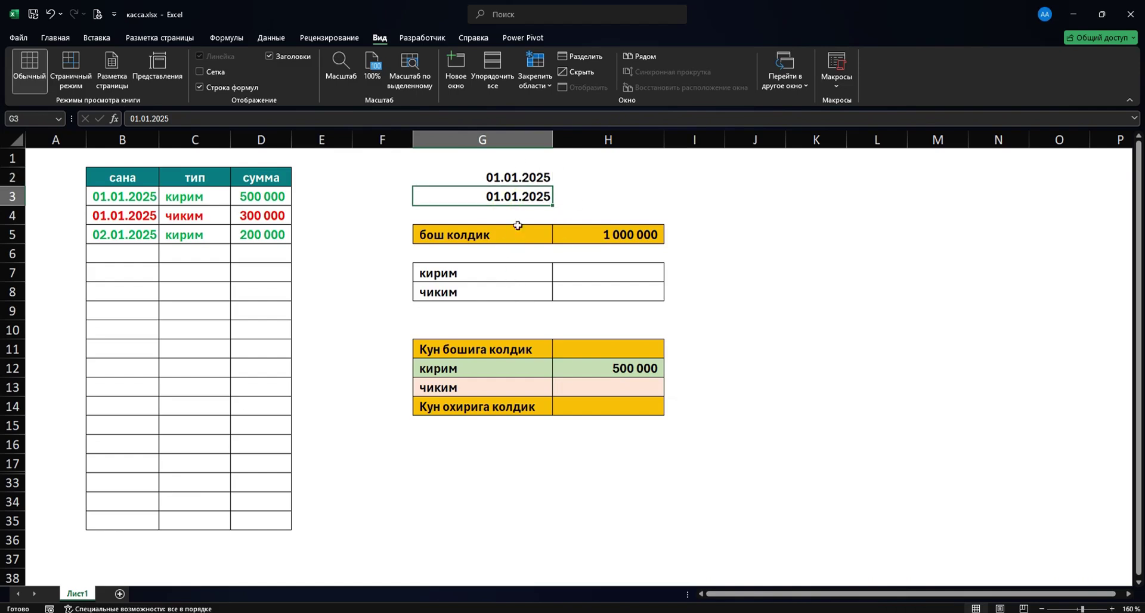
{"action": "type", "text": "2/1"}
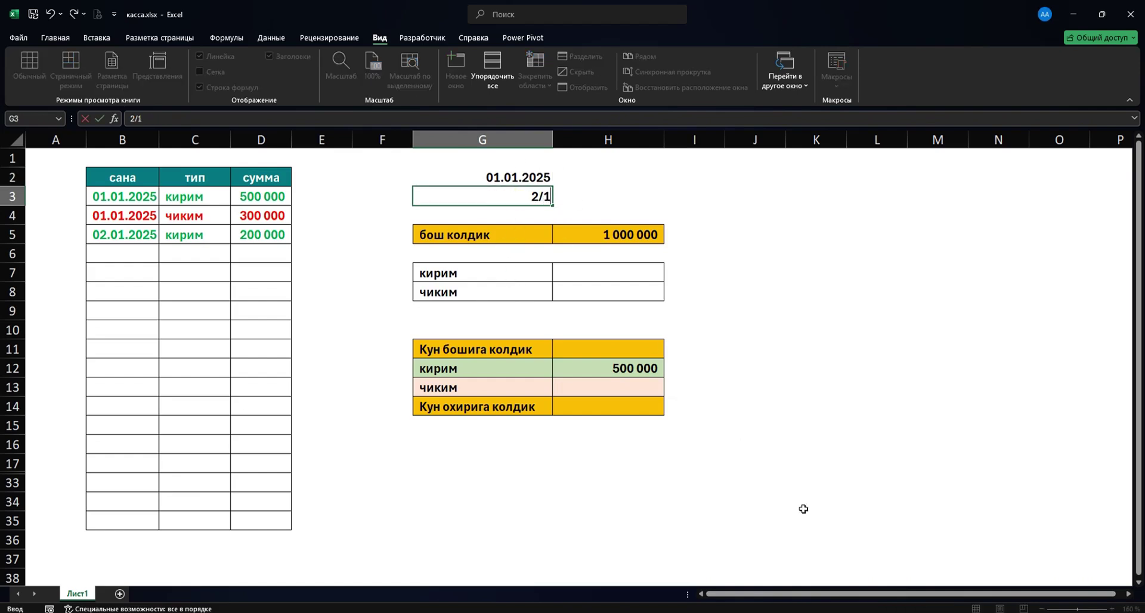
{"action": "key", "text": "Return"}
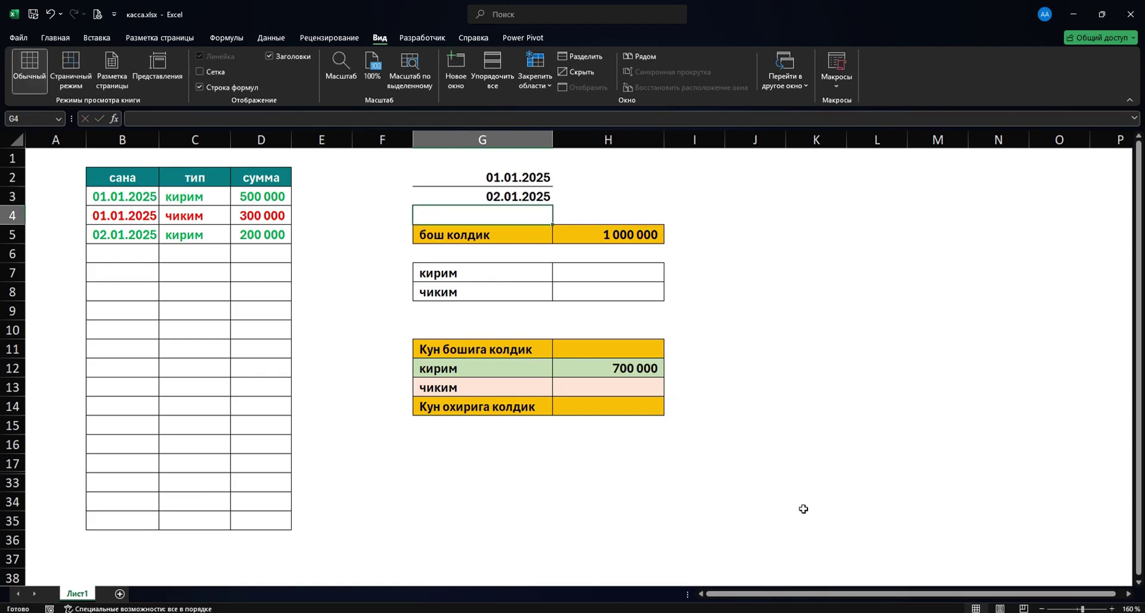
Make the ranges D3:D35, C3:C35 and the first B3:B35 absolute in the кирим formula in H12
{"action": "left_click", "coordinate": [628, 373]}
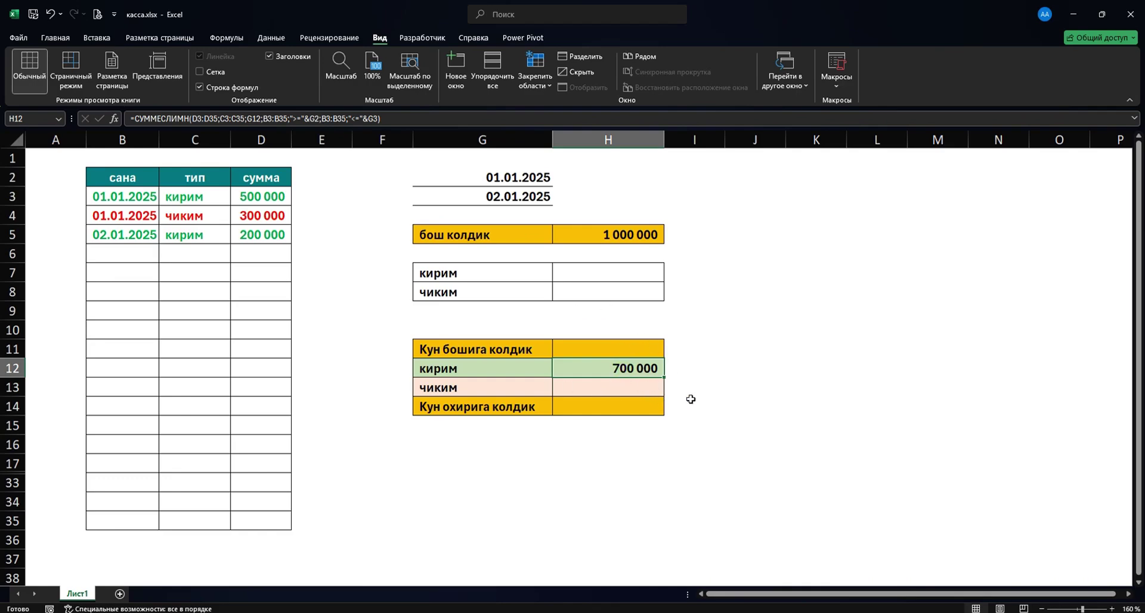
{"action": "double_click", "coordinate": [610, 367]}
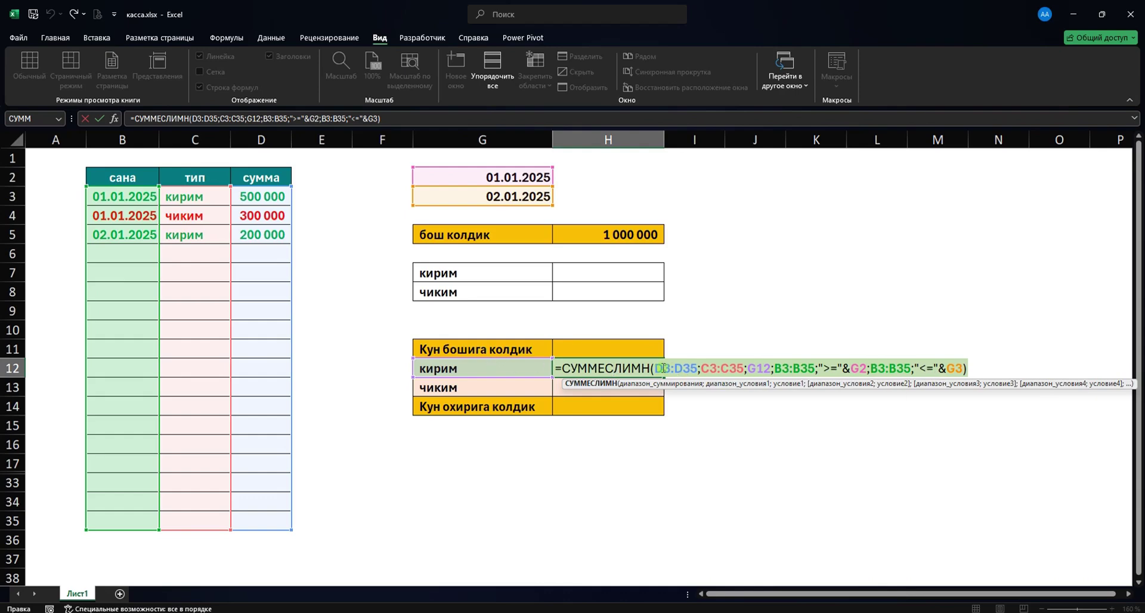
{"action": "left_click_drag", "start_coordinate": [663, 368], "coordinate": [737, 364]}
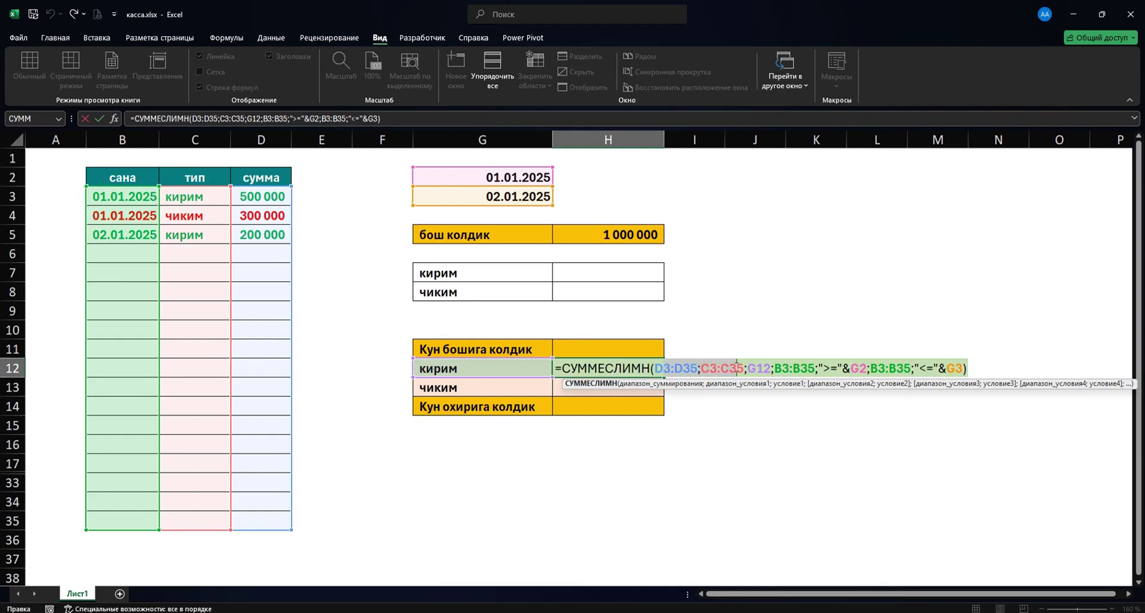
{"action": "key", "text": "F4"}
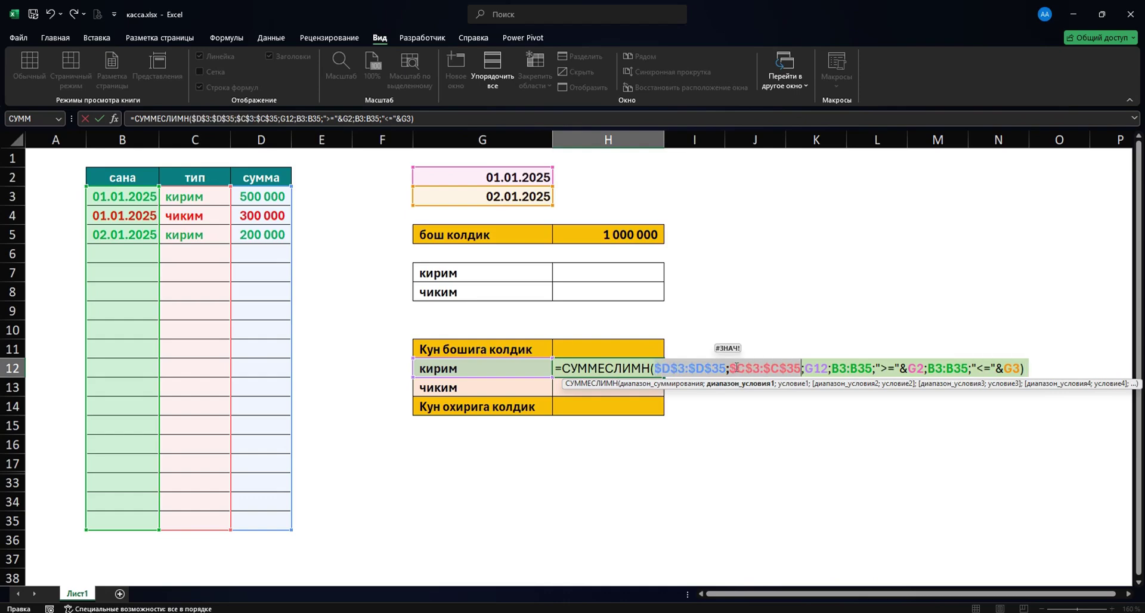
{"action": "left_click_drag", "start_coordinate": [804, 367], "coordinate": [827, 365]}
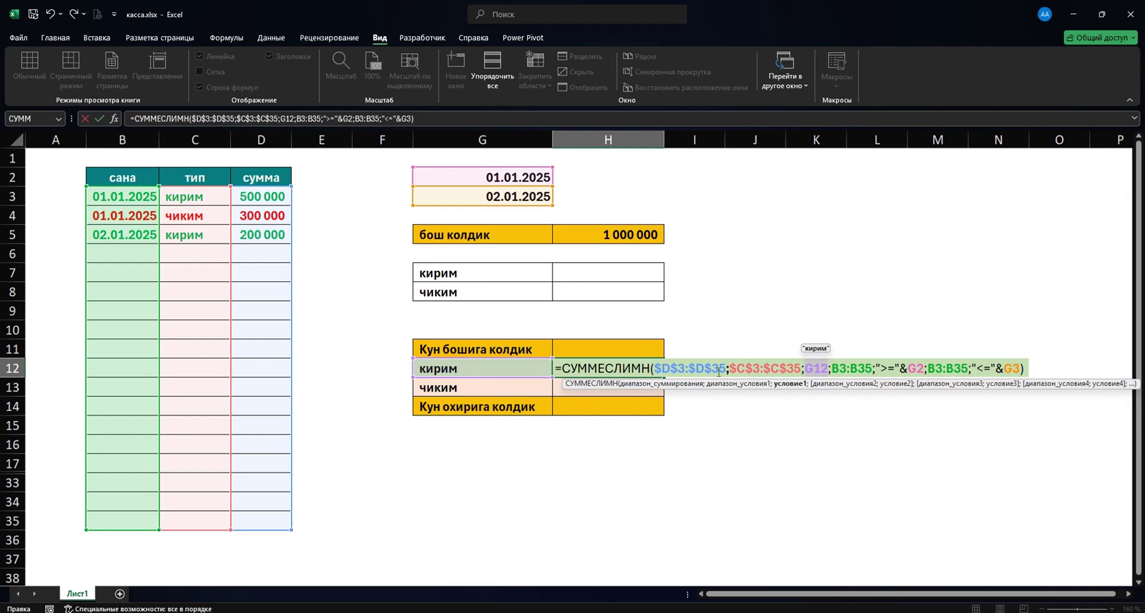
{"action": "left_click_drag", "start_coordinate": [835, 369], "coordinate": [857, 370]}
{"action": "key", "text": "F4"}
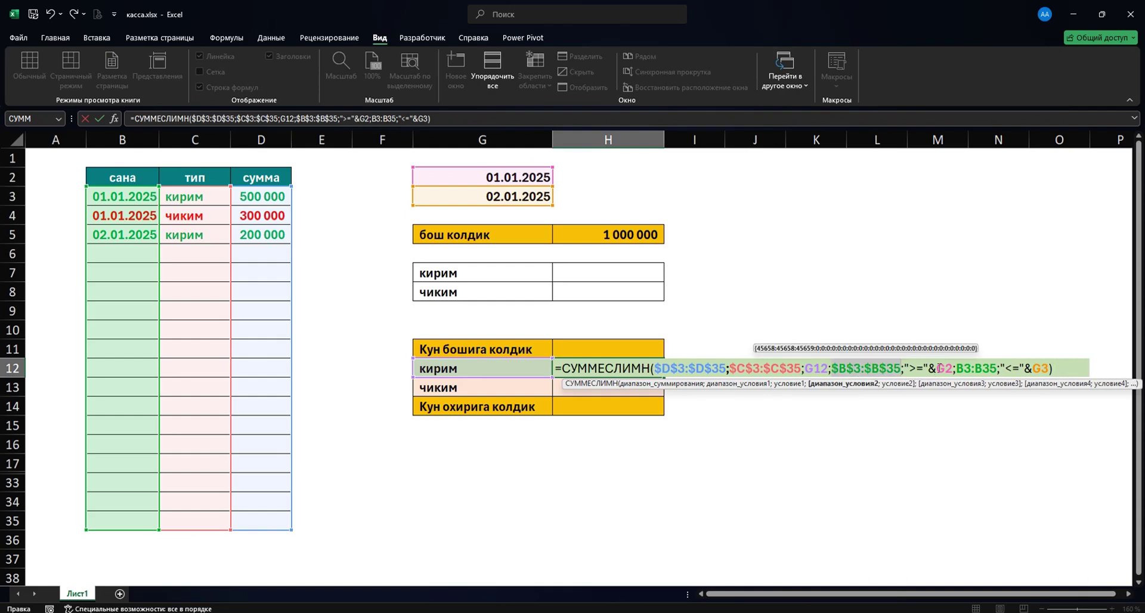
Make G2, the second B3:B35 range and G3 absolute in the H12 formula, and copy the completed cell
{"action": "left_click", "coordinate": [947, 368]}
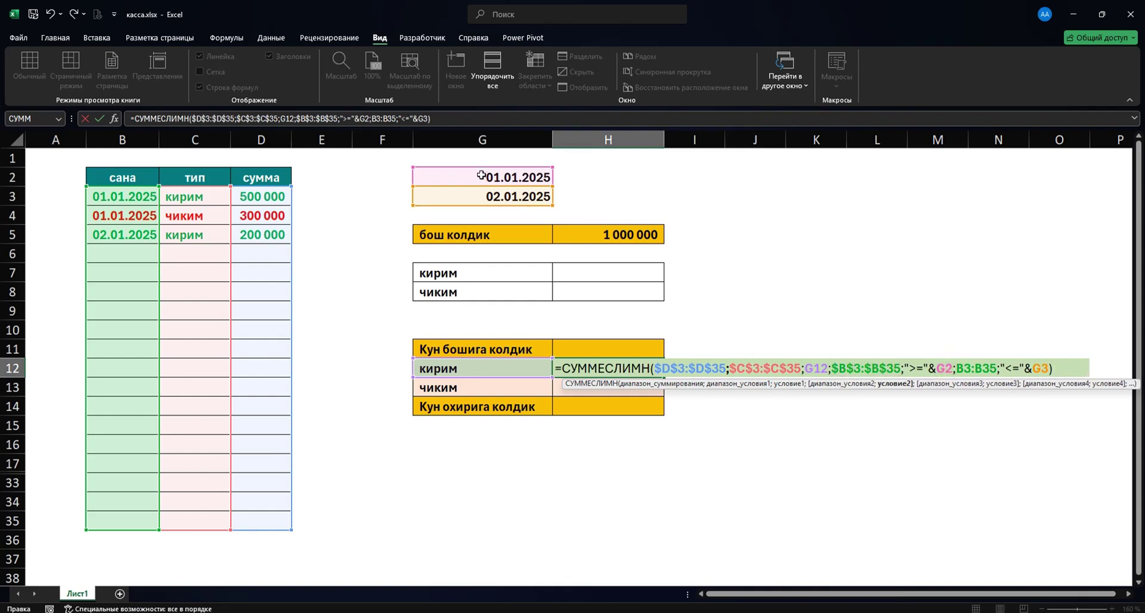
{"action": "key", "text": "F4"}
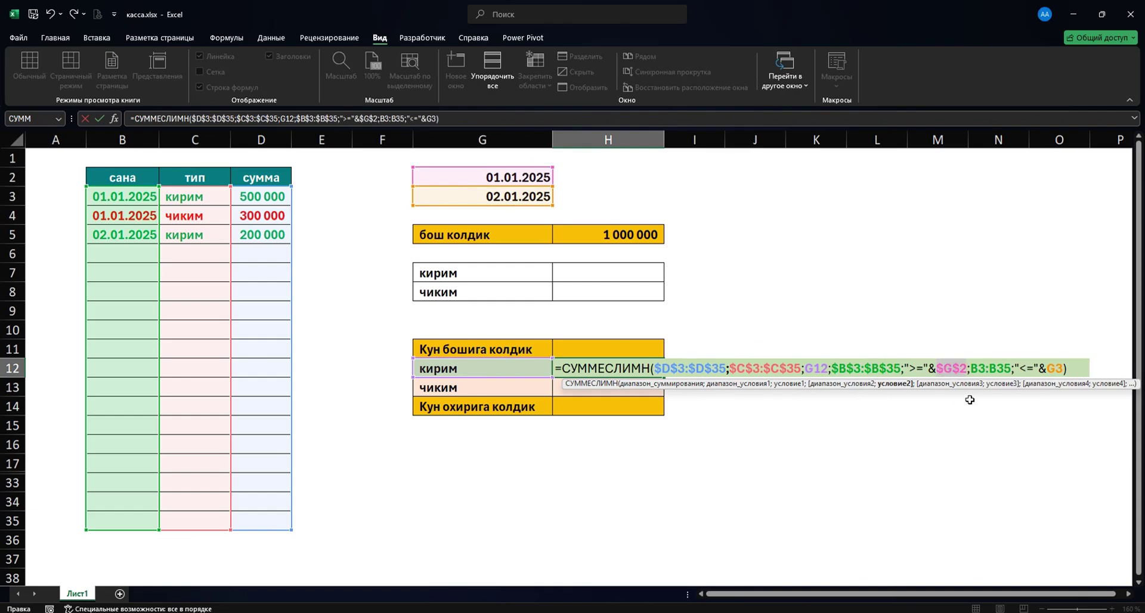
{"action": "left_click_drag", "start_coordinate": [971, 370], "coordinate": [1011, 370]}
{"action": "key", "text": "F4"}
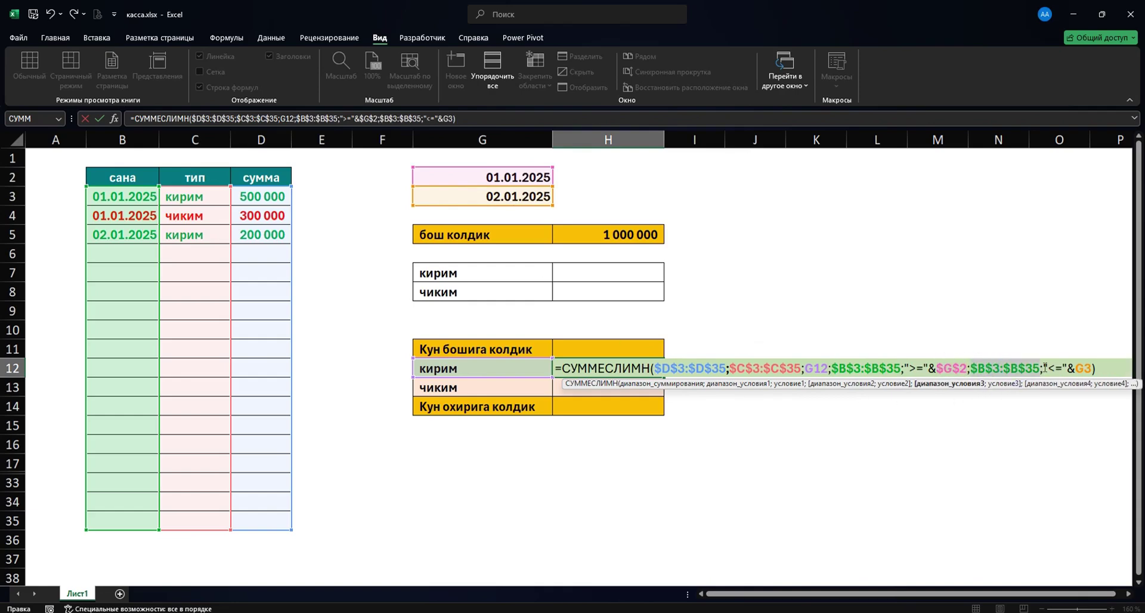
{"action": "key", "text": "Return"}
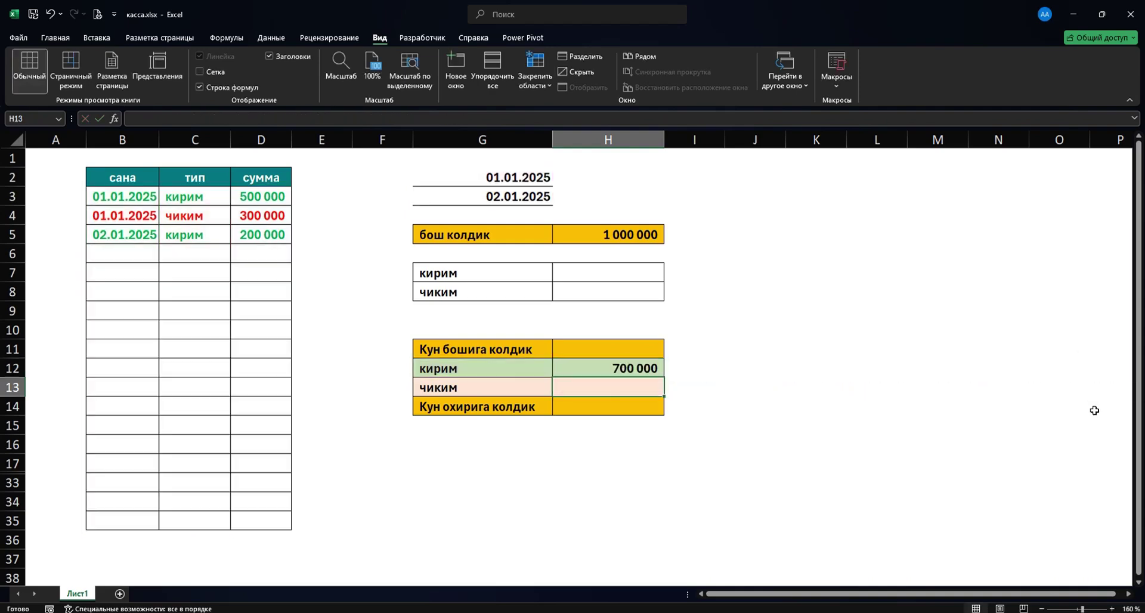
{"action": "key", "text": "Up"}
{"action": "key", "text": "ctrl+c"}
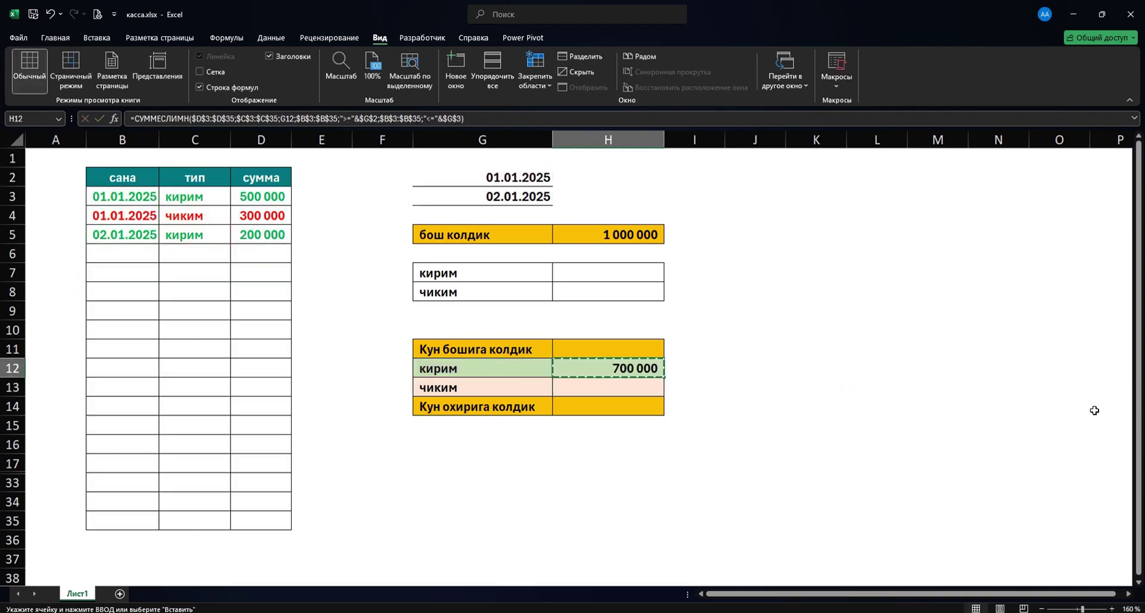
Try a full paste of H12 into the чиким cell H13 and undo it
{"action": "key", "text": "Down"}
{"action": "key", "text": "Return"}
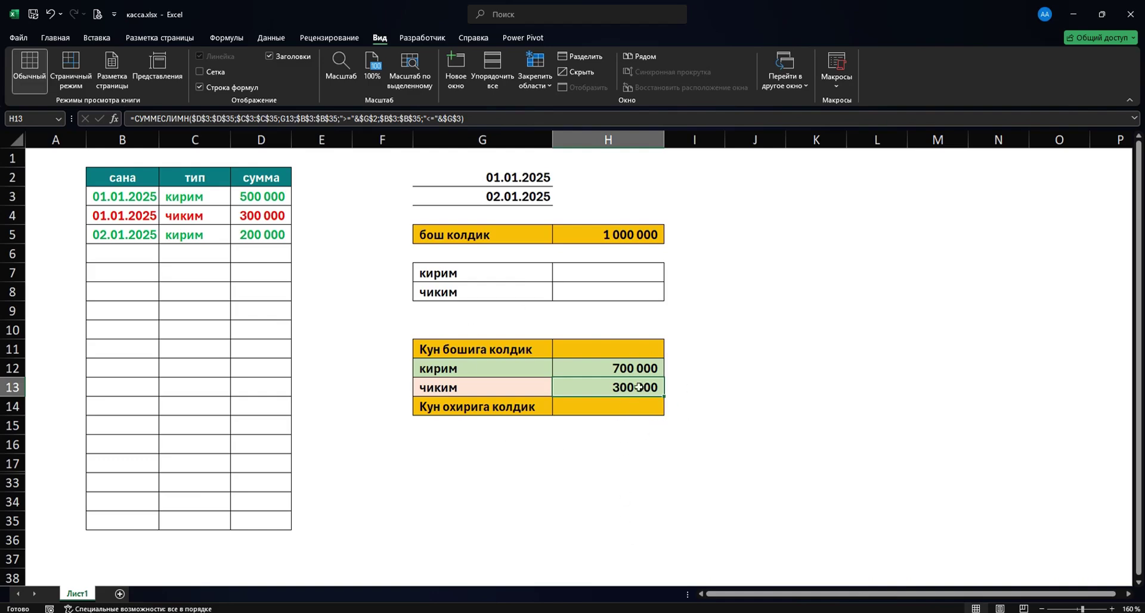
{"action": "key", "text": "ctrl+z"}
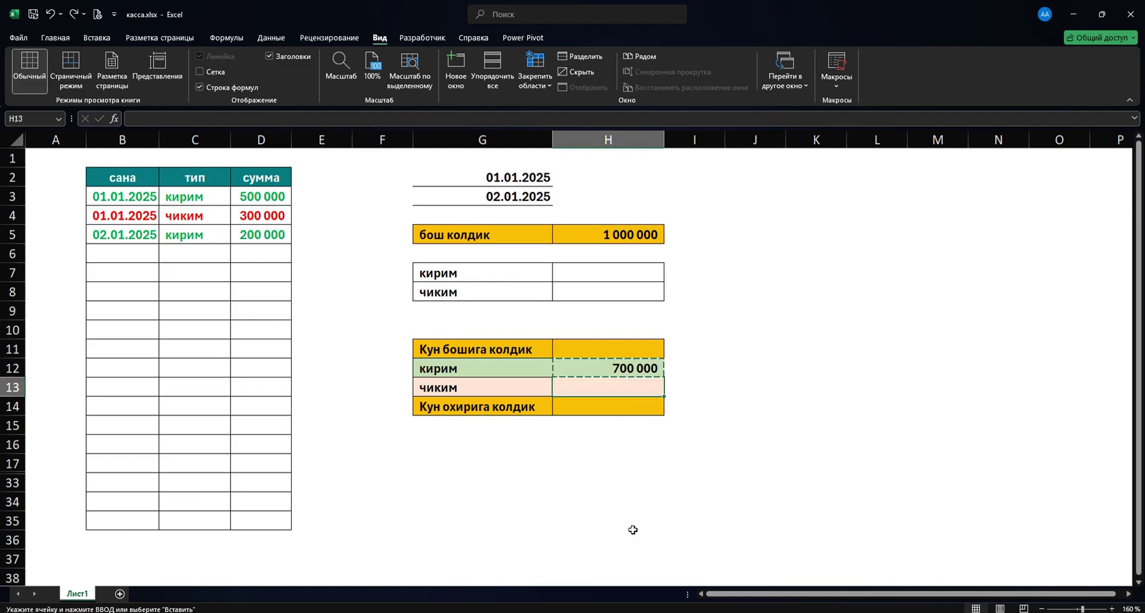
Paste only the formula copied from H12 into the чиким cell H13 with Paste Special, and end copy mode
{"action": "left_click", "coordinate": [631, 368]}
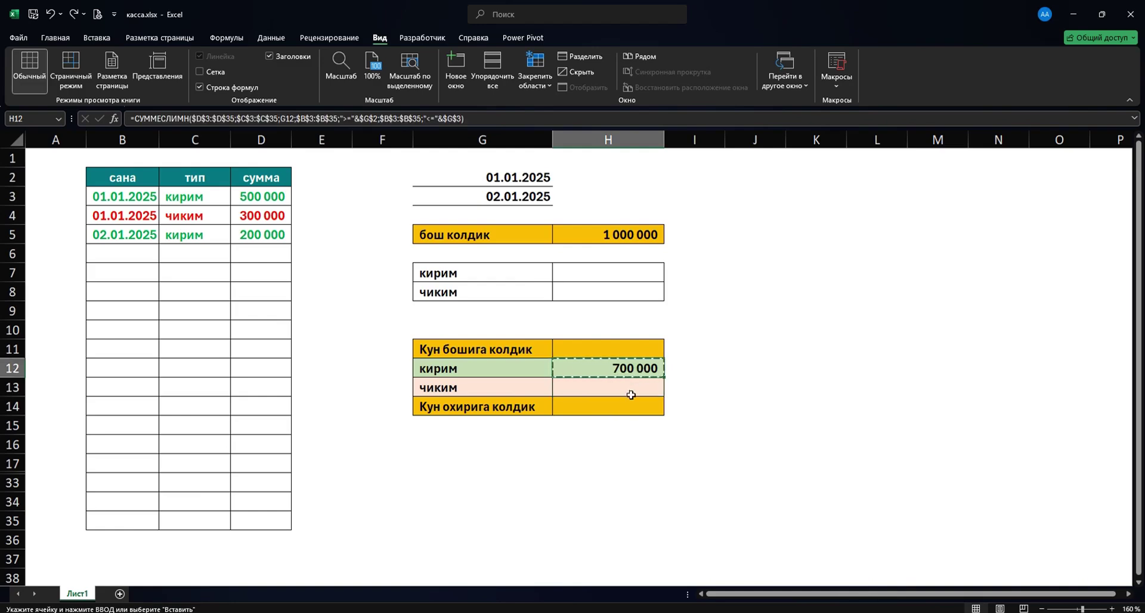
{"action": "left_click", "coordinate": [630, 389]}
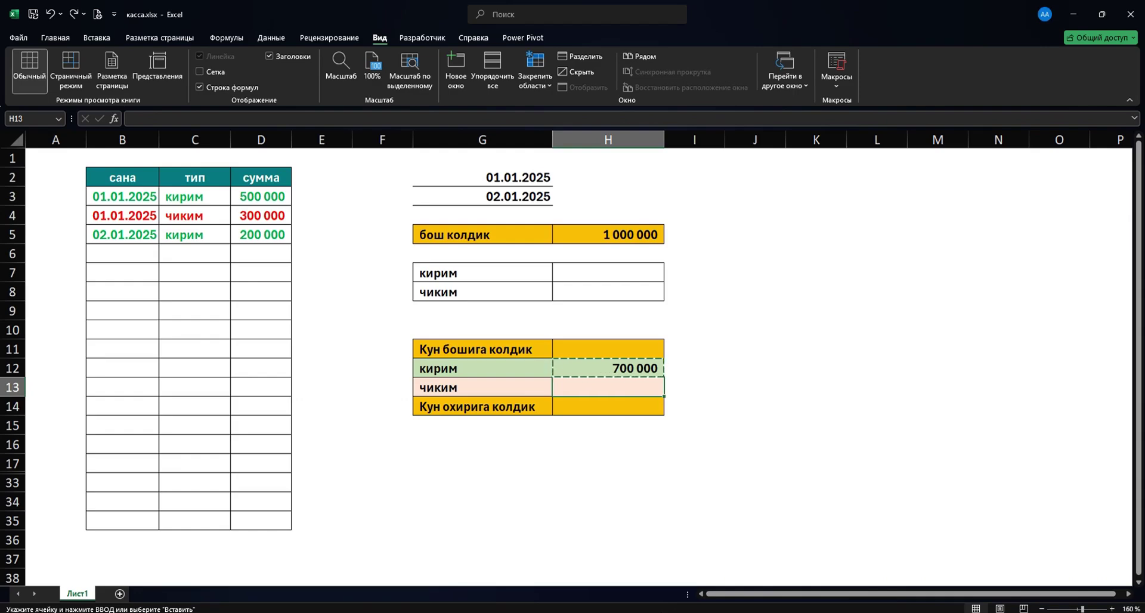
{"action": "key", "text": "ctrl+alt+v"}
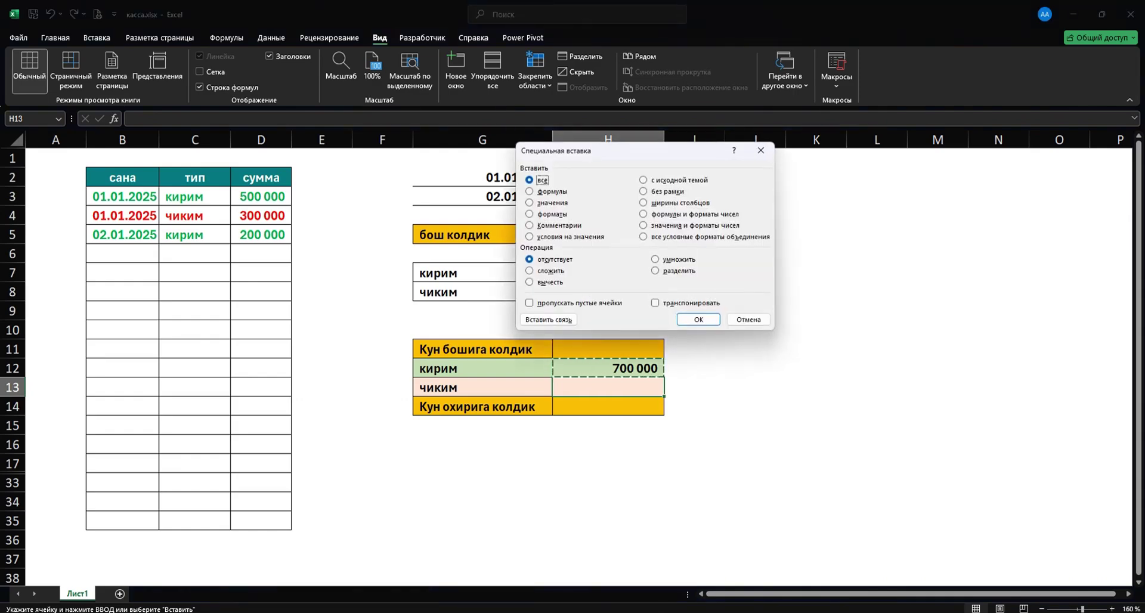
{"action": "left_click", "coordinate": [551, 193]}
{"action": "left_click", "coordinate": [697, 321]}
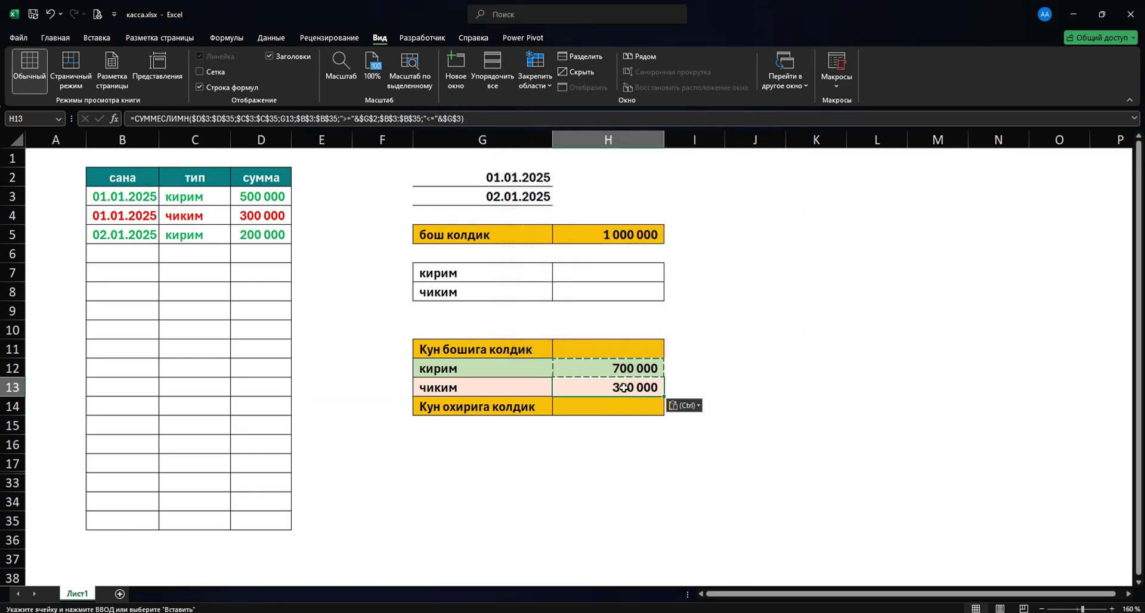
{"action": "left_click_drag", "start_coordinate": [513, 388], "coordinate": [607, 390]}
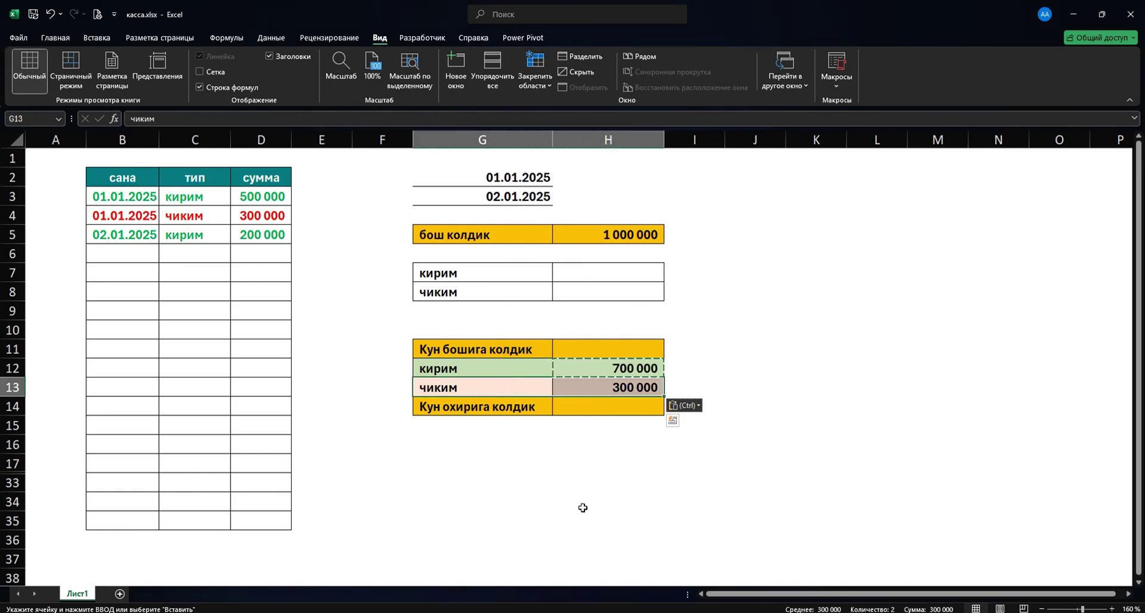
{"action": "left_click", "coordinate": [622, 388]}
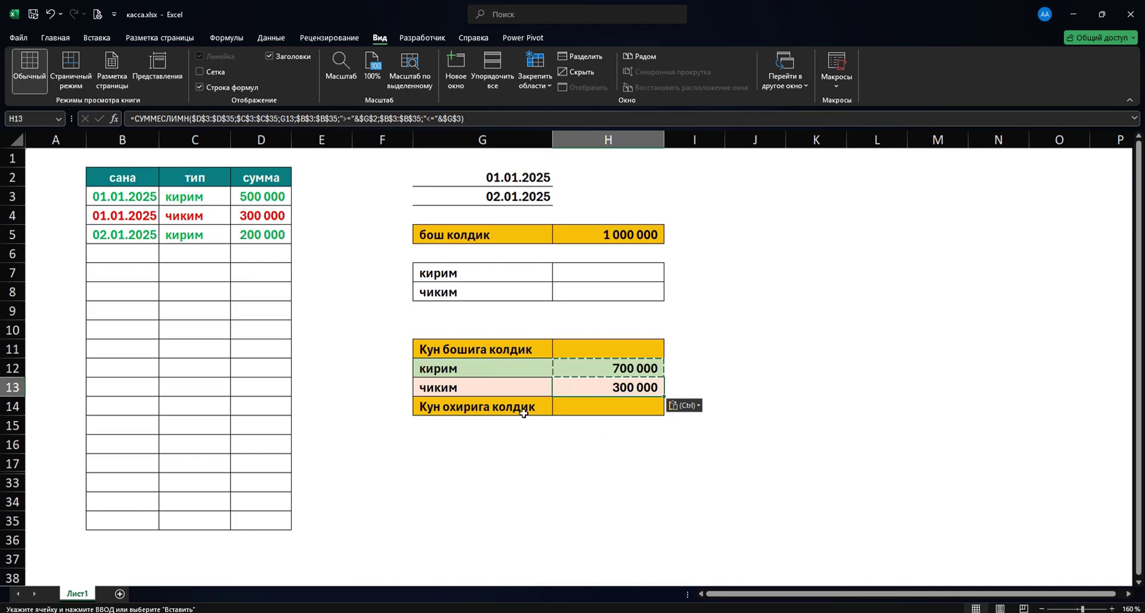
{"action": "key", "text": "Escape"}
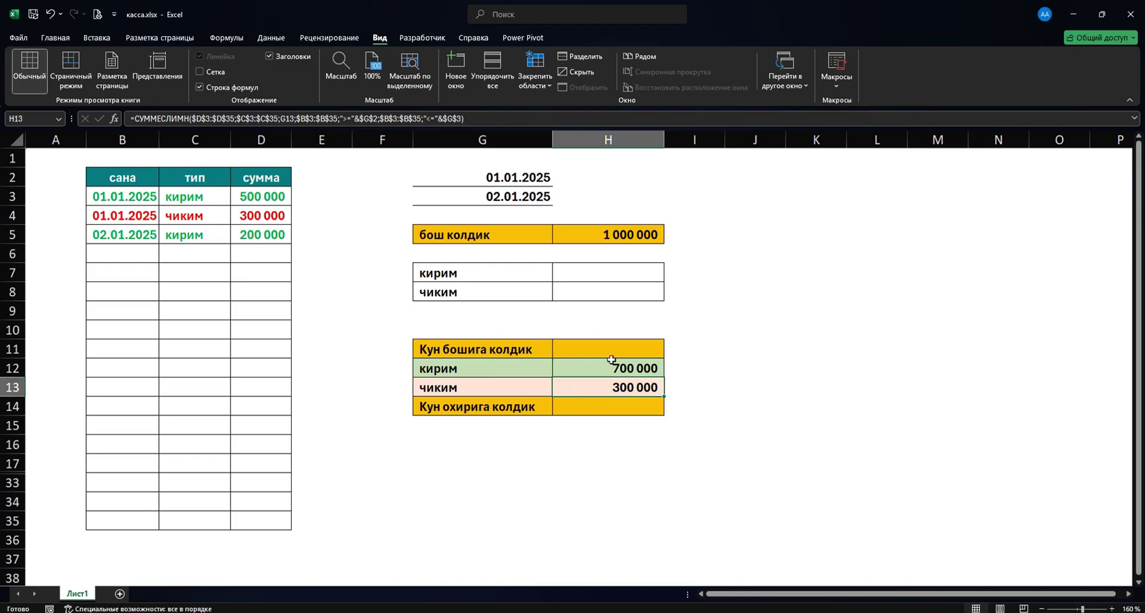
{"action": "left_click", "coordinate": [613, 404]}
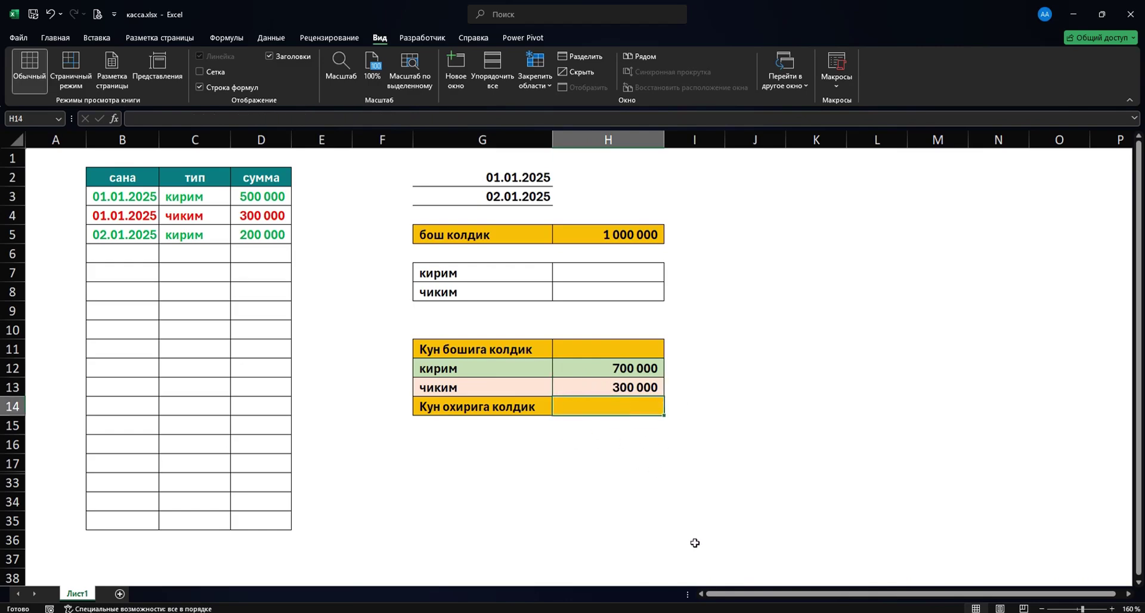
Enter the formula =H11+H12-H13 in the closing balance cell H14, Кун охирига колдик
{"action": "type", "text": "="}
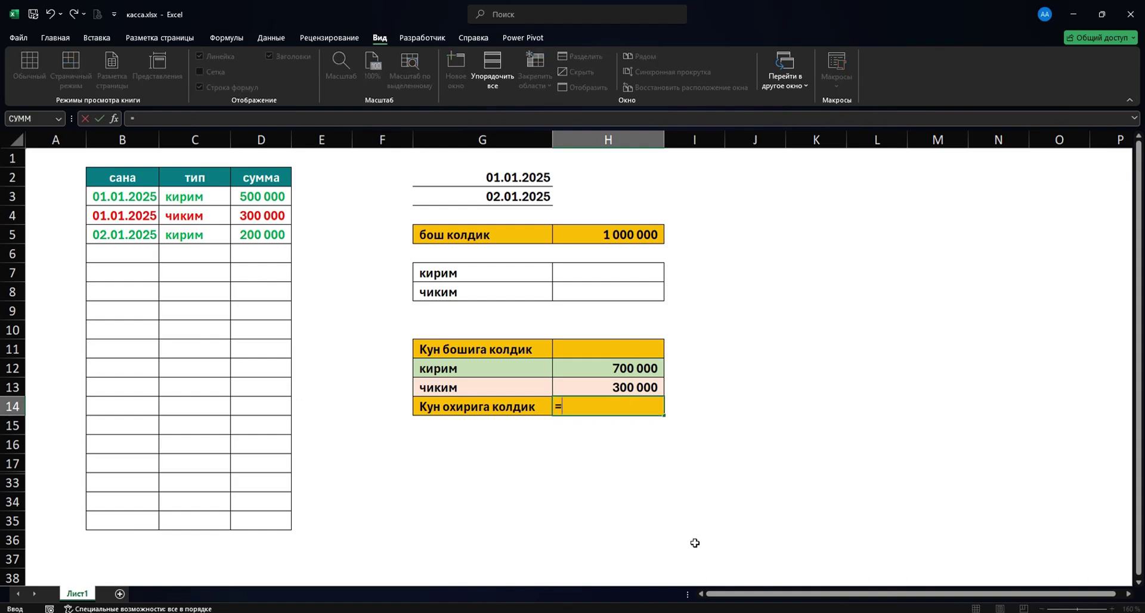
{"action": "key", "text": "Up"}
{"action": "key", "text": "Up"}
{"action": "key", "text": "Up"}
{"action": "type", "text": "+"}
{"action": "key", "text": "Up"}
{"action": "key", "text": "Up"}
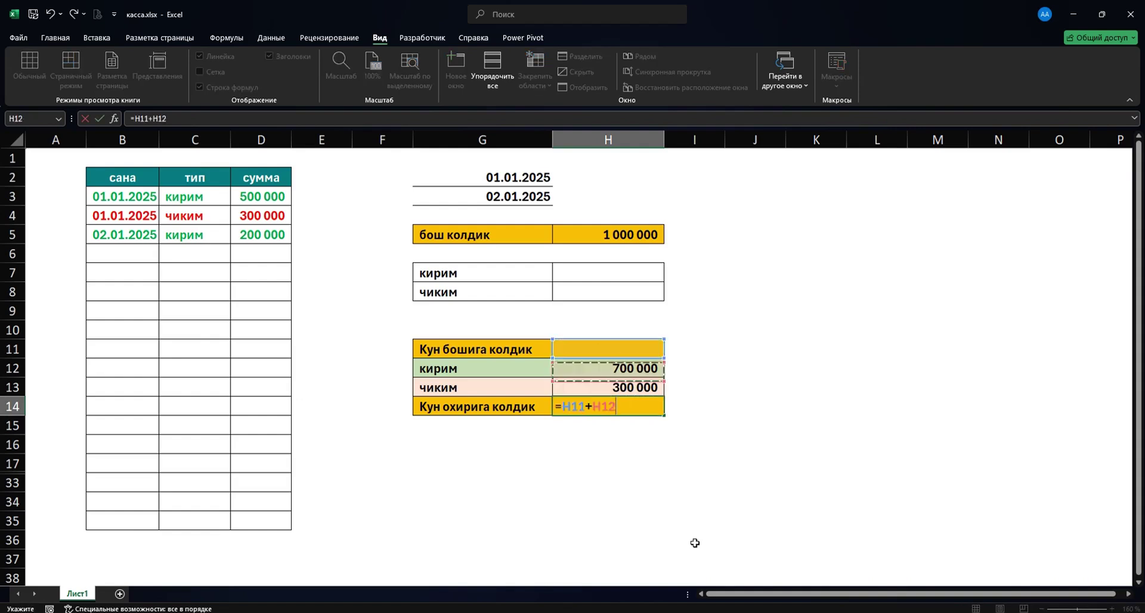
{"action": "type", "text": "-"}
{"action": "key", "text": "Up"}
{"action": "key", "text": "Return"}
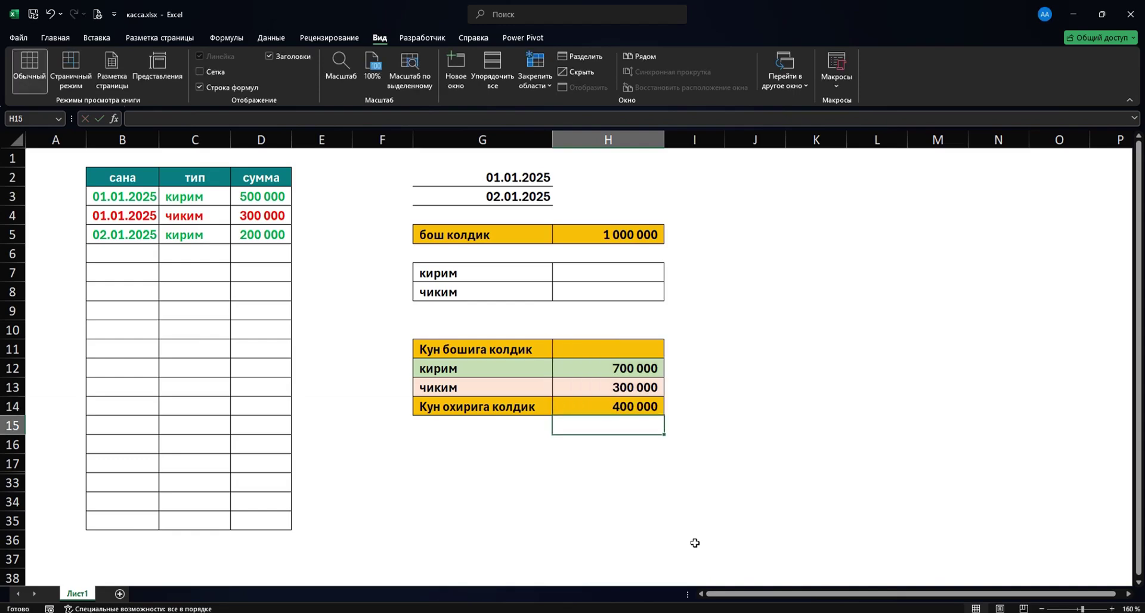
{"action": "key", "text": "Up"}
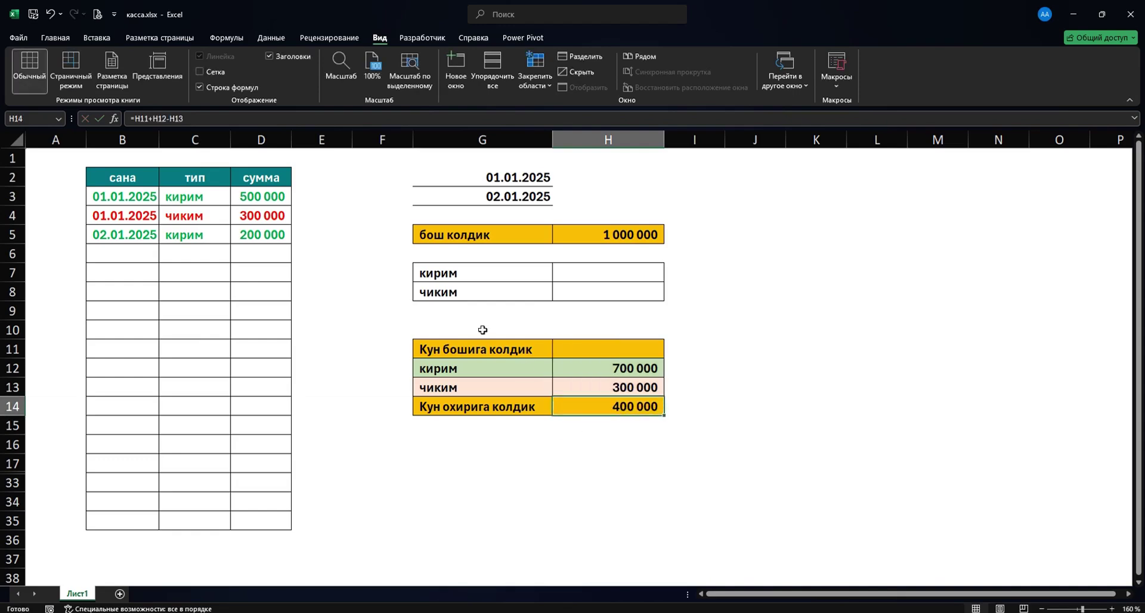
Set the start date in G2 to 02.01.2025
{"action": "left_click", "coordinate": [609, 355]}
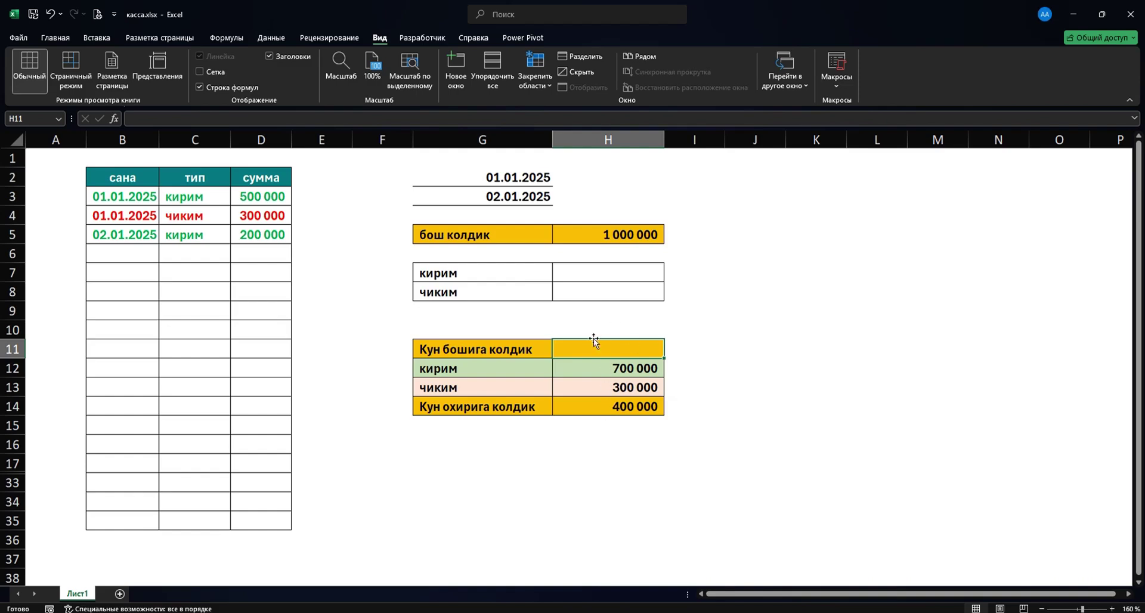
{"action": "left_click", "coordinate": [519, 180]}
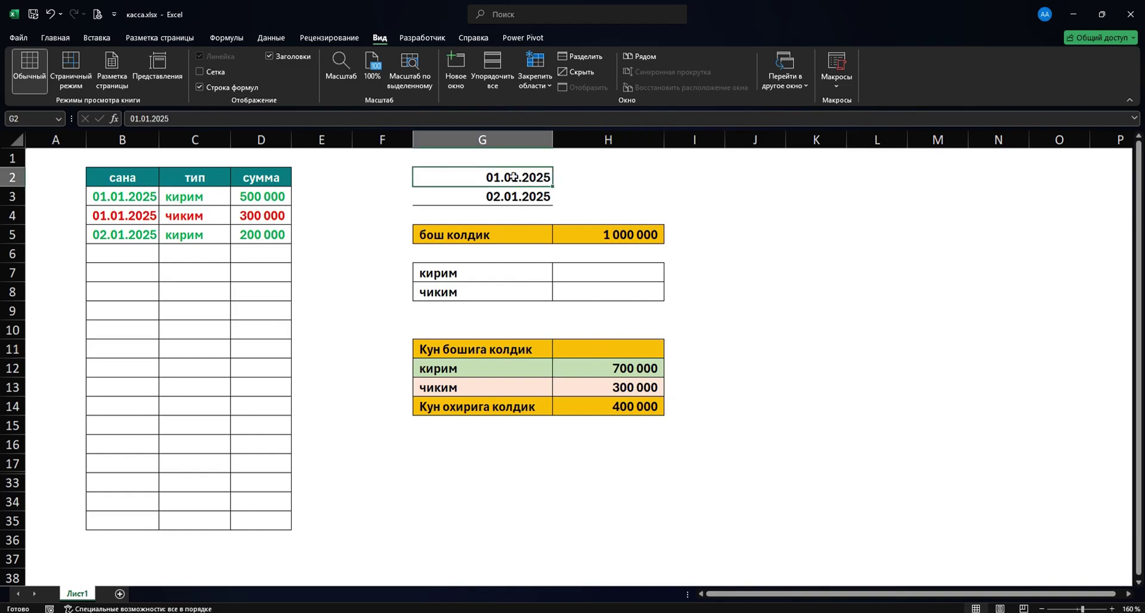
{"action": "type", "text": "2.1"}
{"action": "key", "text": "Return"}
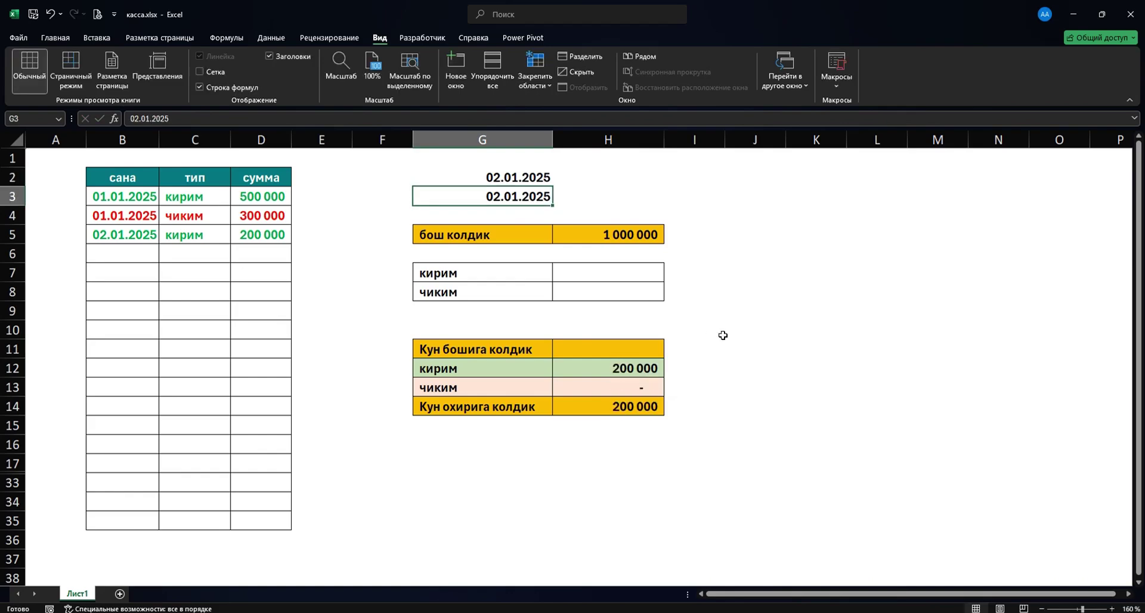
{"action": "left_click", "coordinate": [504, 181]}
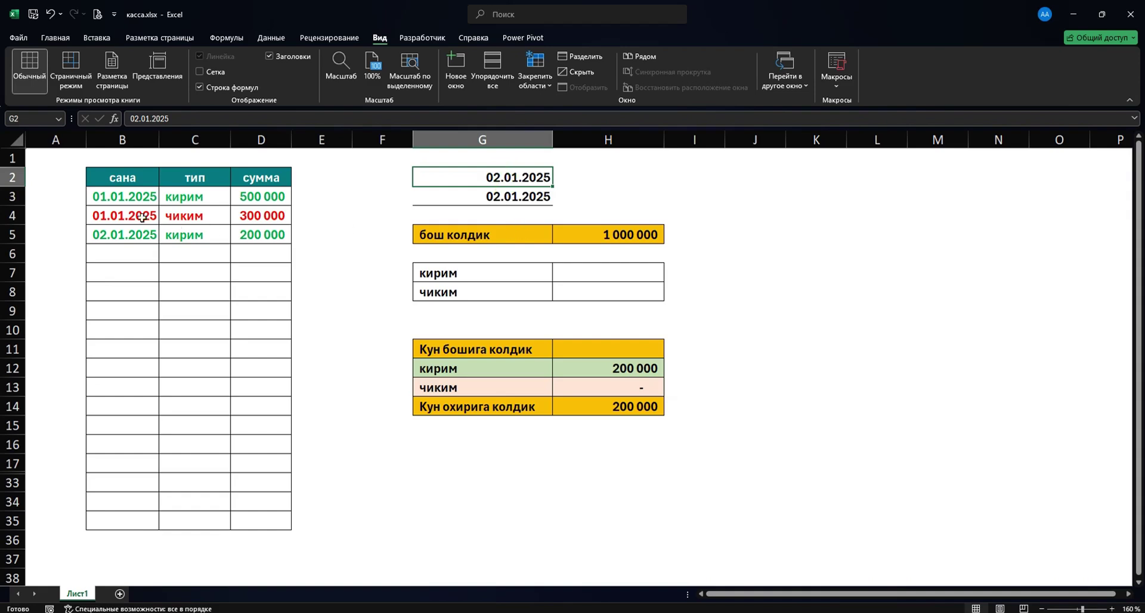
{"action": "left_click_drag", "start_coordinate": [124, 197], "coordinate": [244, 523]}
{"action": "left_click", "coordinate": [503, 177]}
{"action": "mouse_move", "coordinate": [573, 274]}
{"action": "left_mouse_down"}
{"action": "mouse_move", "coordinate": [574, 287]}
{"action": "mouse_move", "coordinate": [509, 267]}
{"action": "mouse_move", "coordinate": [574, 292]}
{"action": "left_mouse_up"}
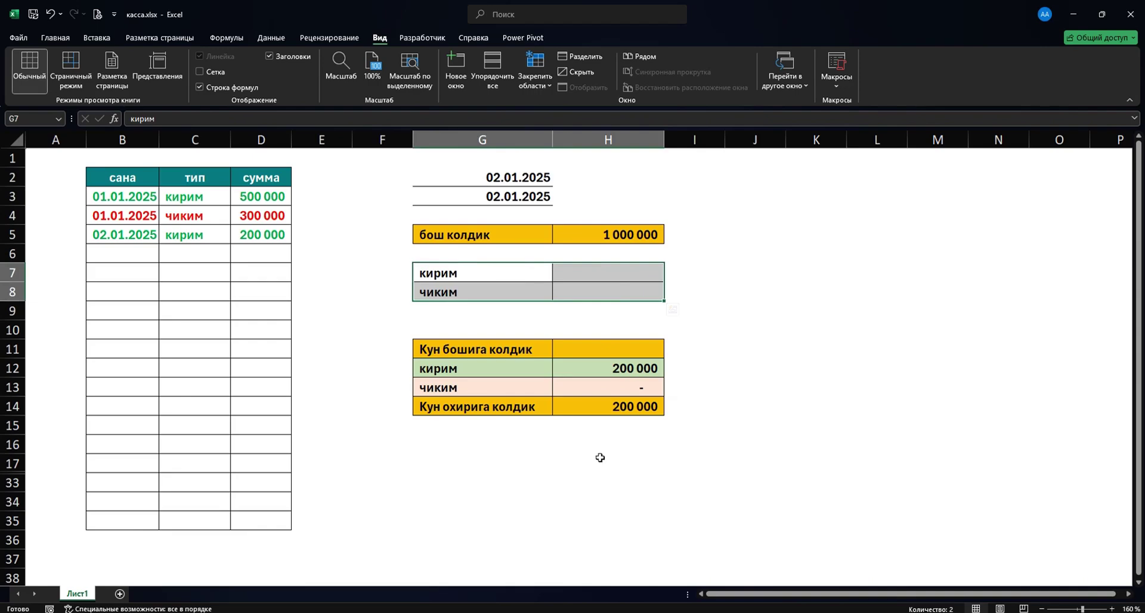
Start a СУММЕСЛИМН formula in the upper кирим cell H7 with D3:D35 as the sum range
{"action": "left_click", "coordinate": [598, 272]}
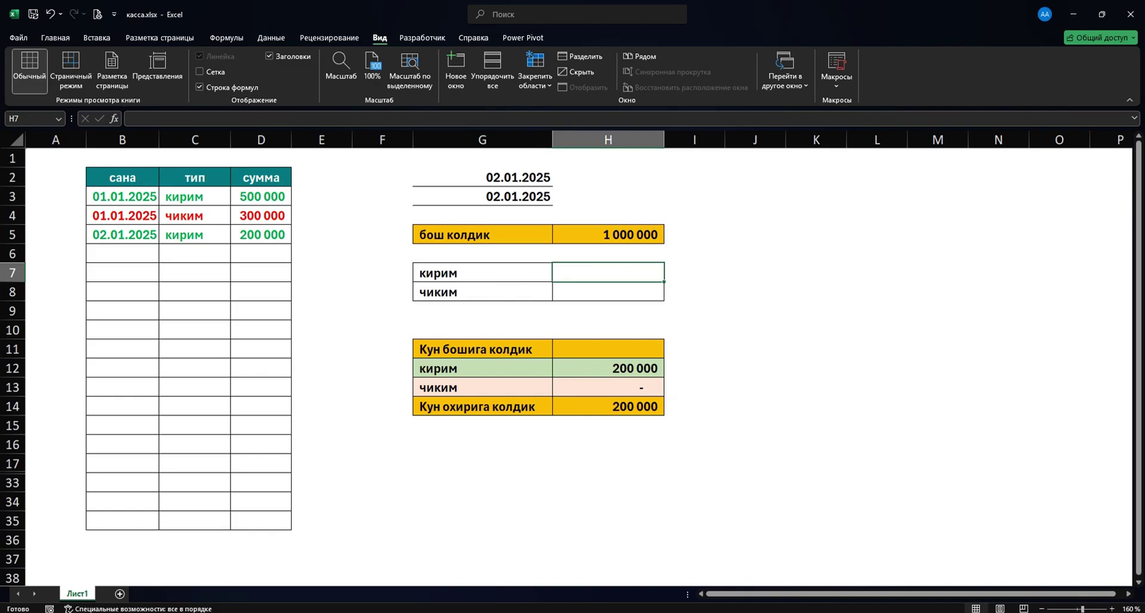
{"action": "type", "text": "="}
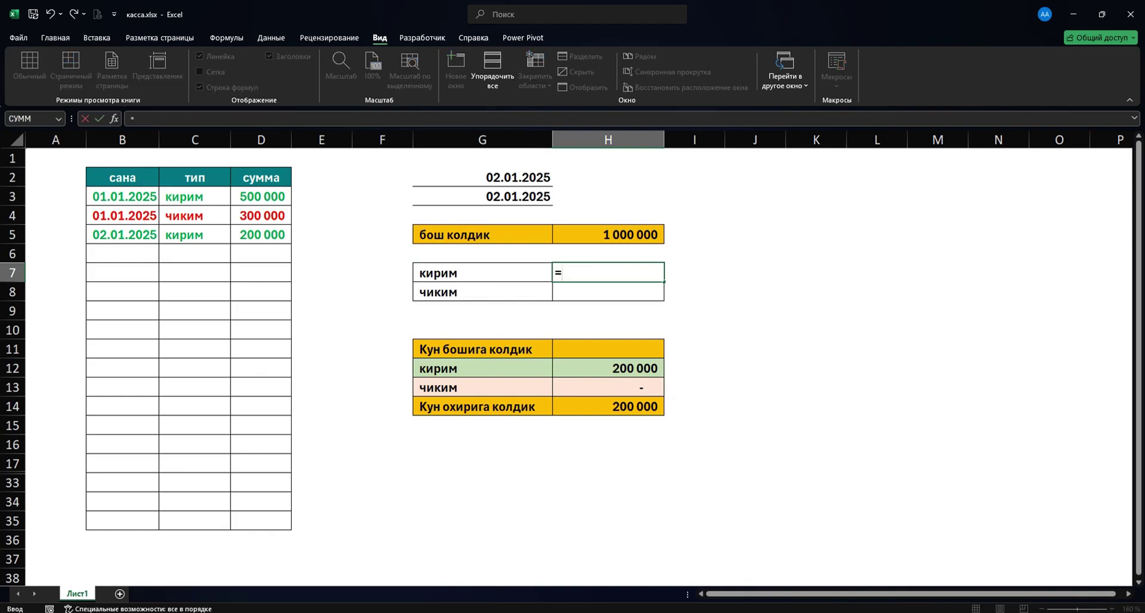
{"action": "type", "text": "су"}
{"action": "key", "text": "Down"}
{"action": "key", "text": "Down"}
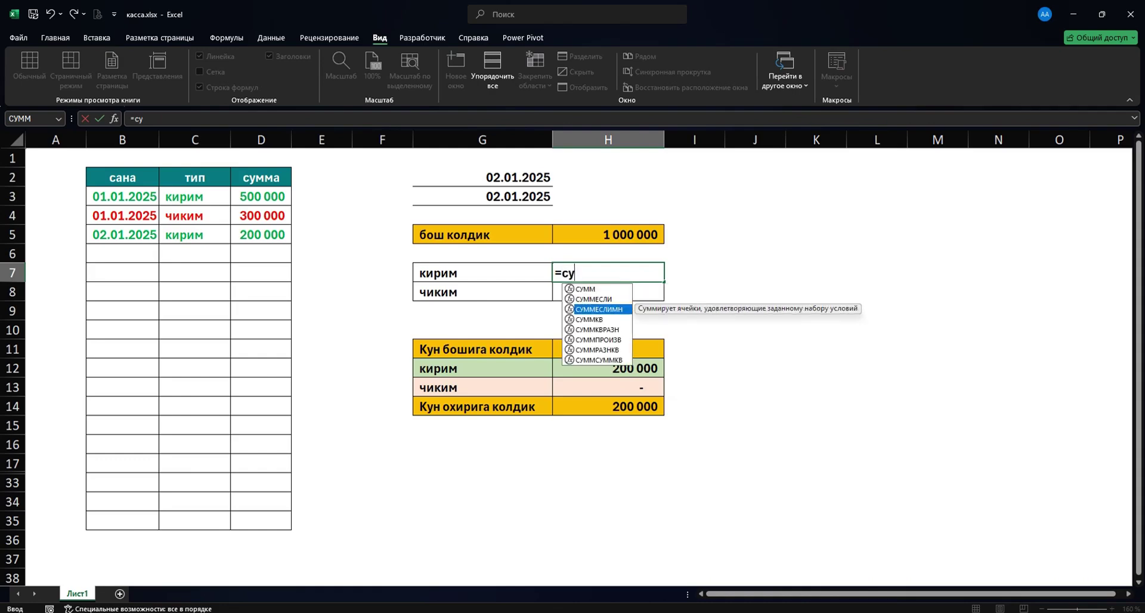
{"action": "key", "text": "Tab"}
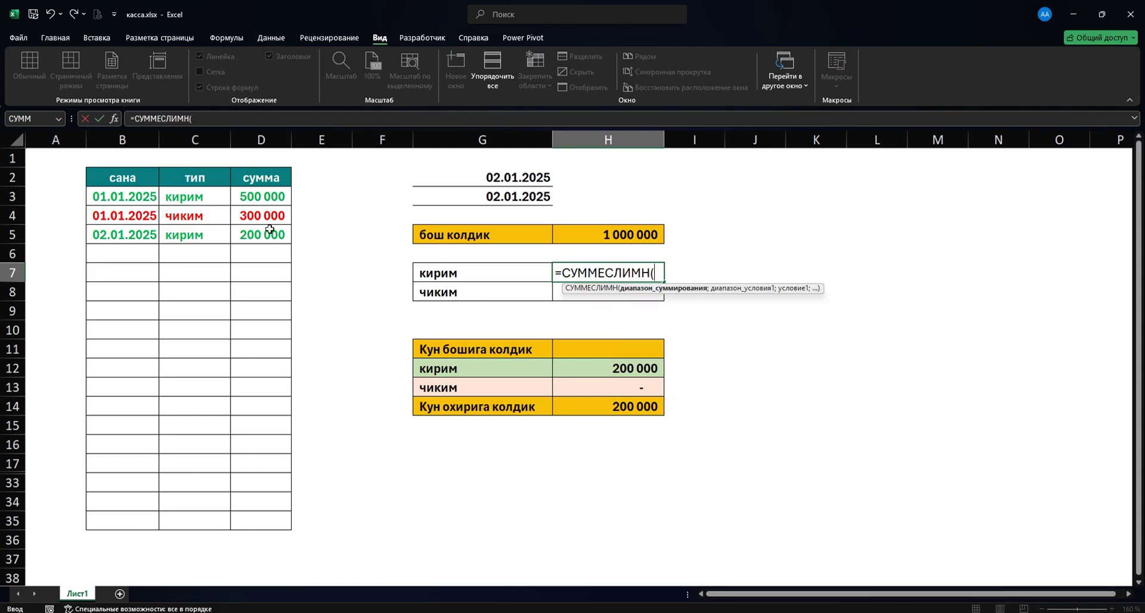
{"action": "left_click_drag", "start_coordinate": [264, 198], "coordinate": [250, 519]}
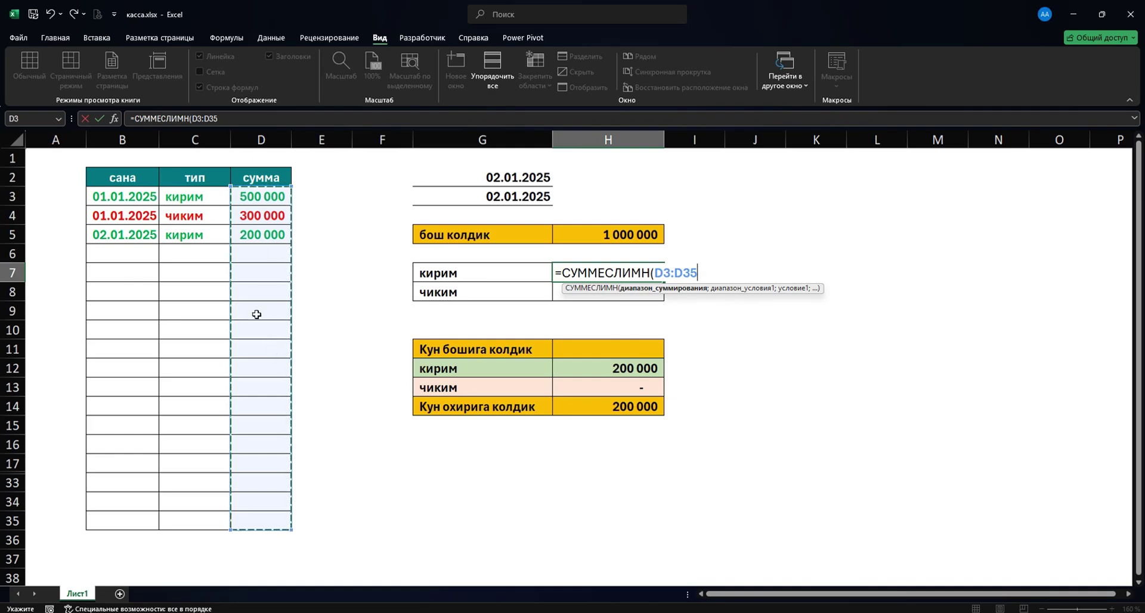
{"action": "type", "text": ";"}
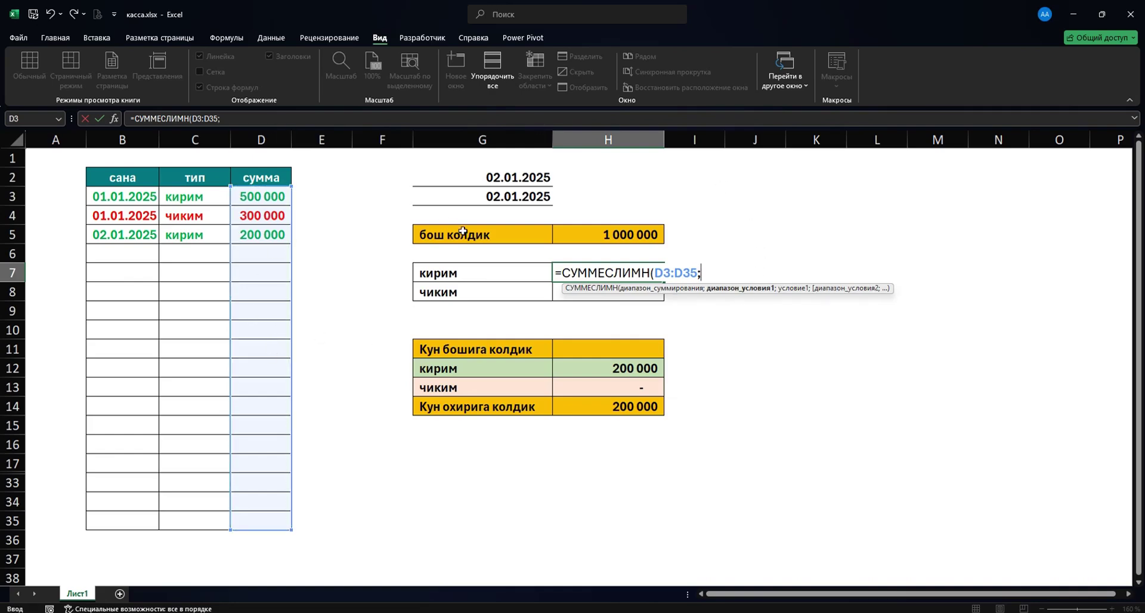
Complete the H7 formula with the criteria C3:C35 matching G7 and B3:B35 with "<"&G2
{"action": "left_click_drag", "start_coordinate": [182, 200], "coordinate": [192, 518]}
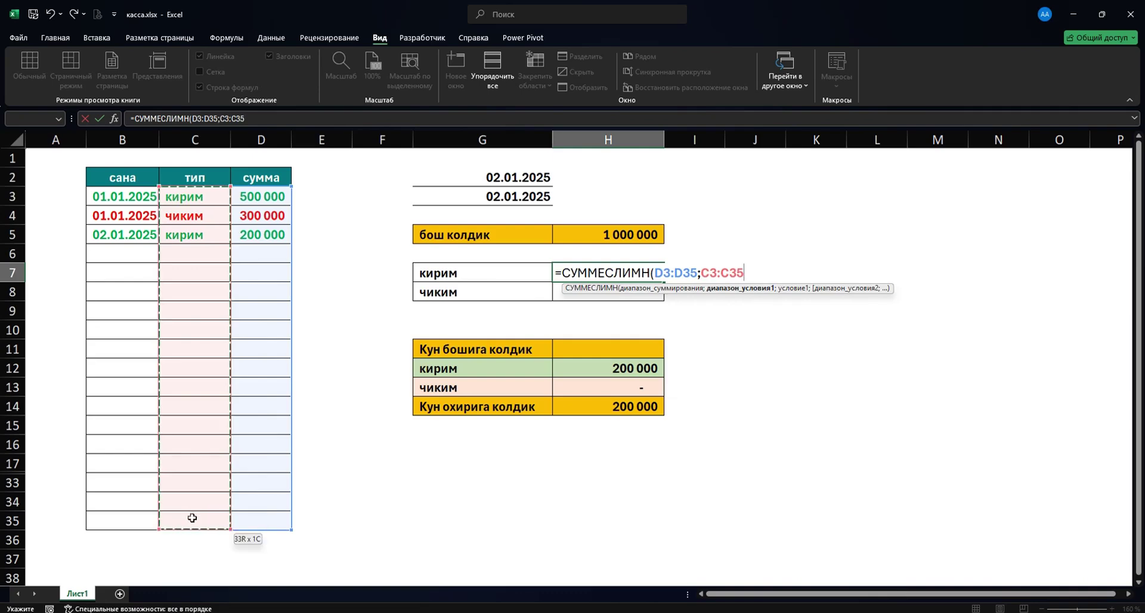
{"action": "type", "text": ";"}
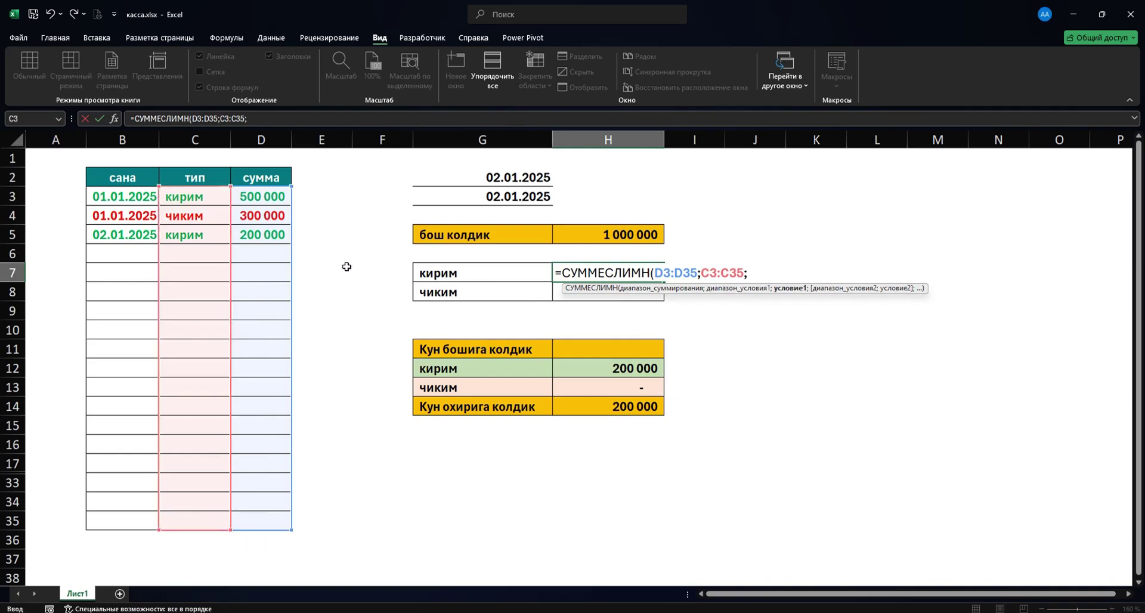
{"action": "left_click", "coordinate": [445, 272]}
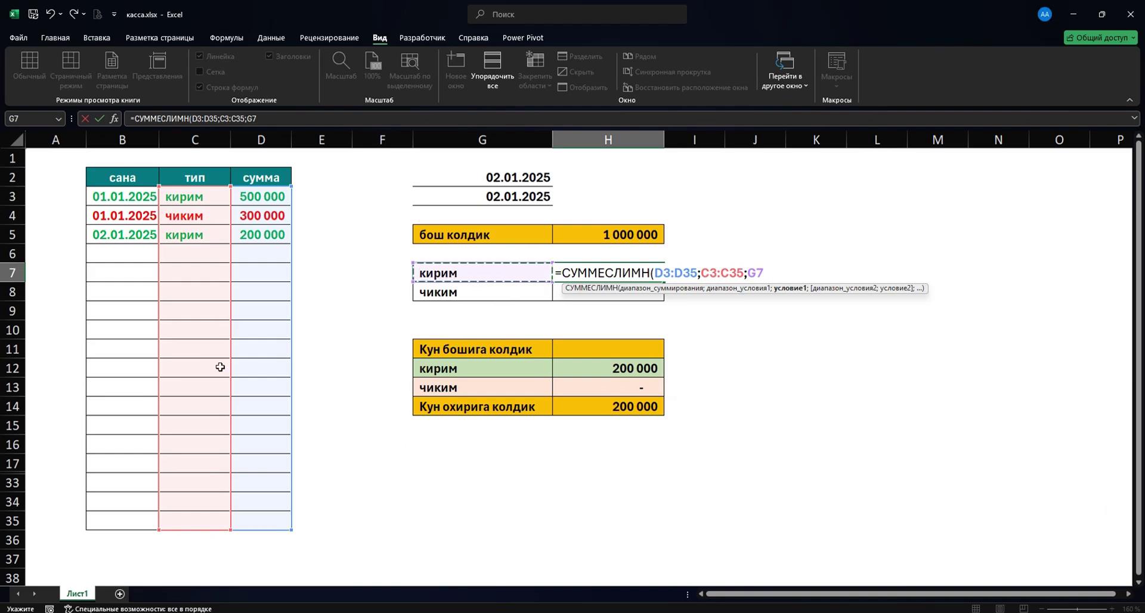
{"action": "type", "text": ";"}
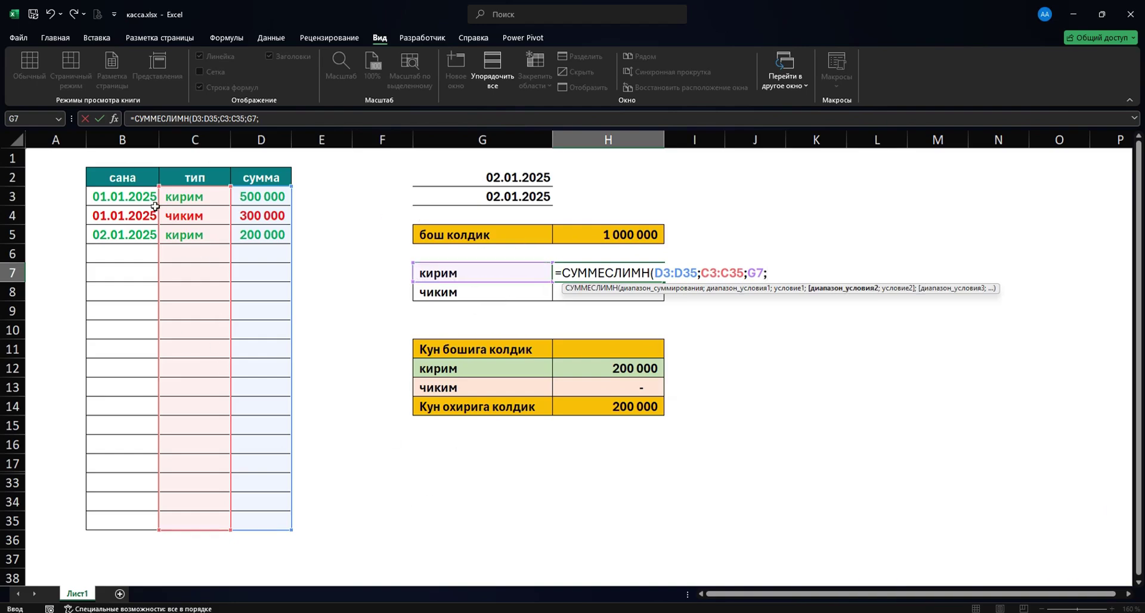
{"action": "left_click_drag", "start_coordinate": [143, 197], "coordinate": [141, 518]}
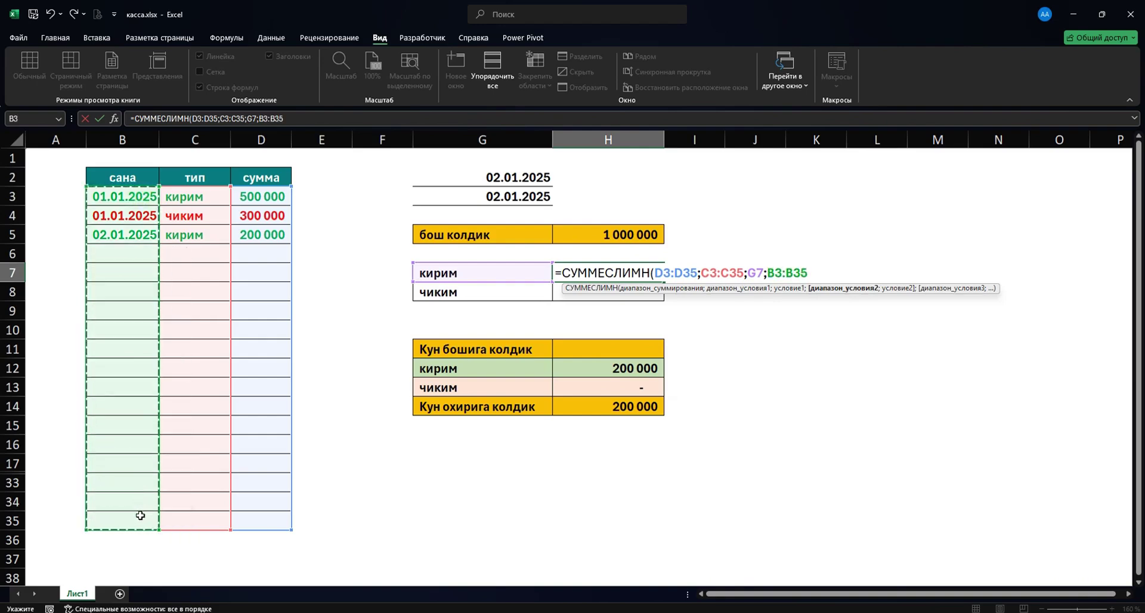
{"action": "type", "text": ";\"<\"&"}
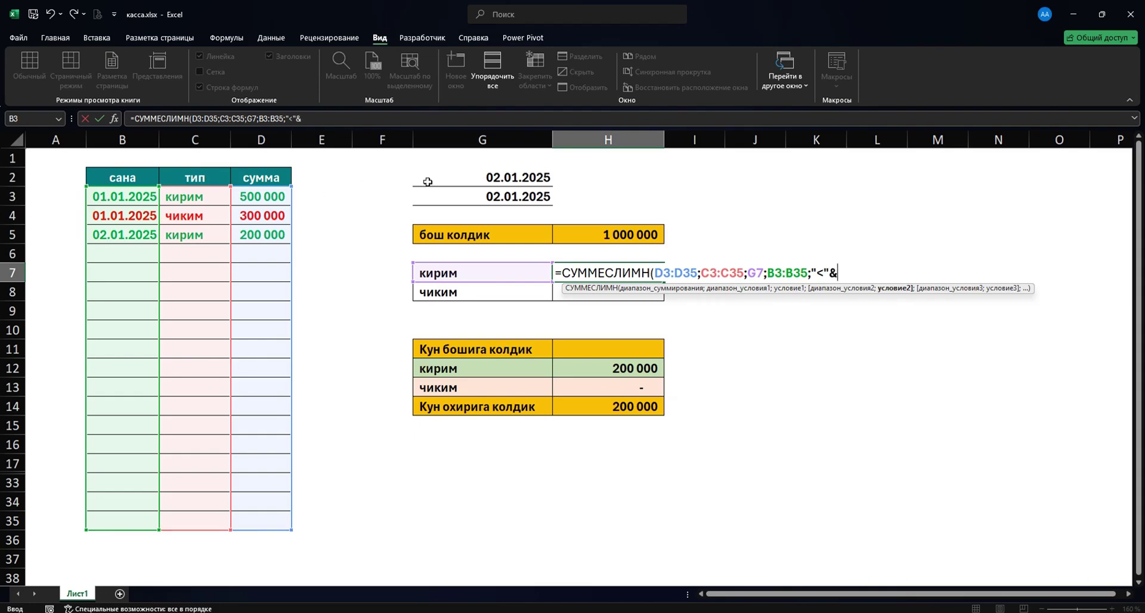
{"action": "left_click", "coordinate": [501, 181]}
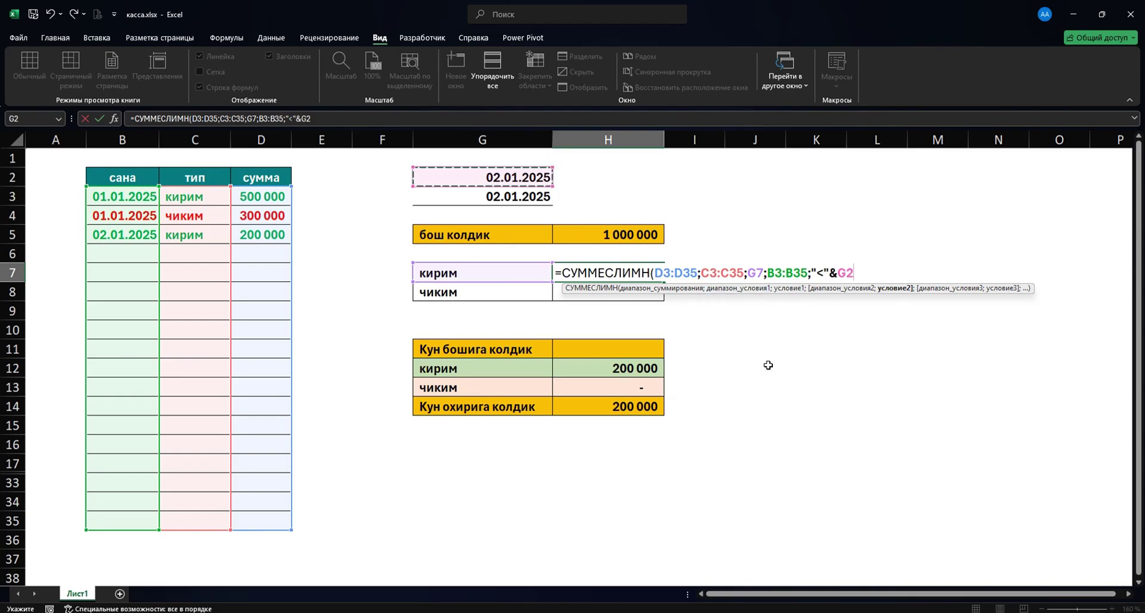
{"action": "key", "text": "ctrl+Return"}
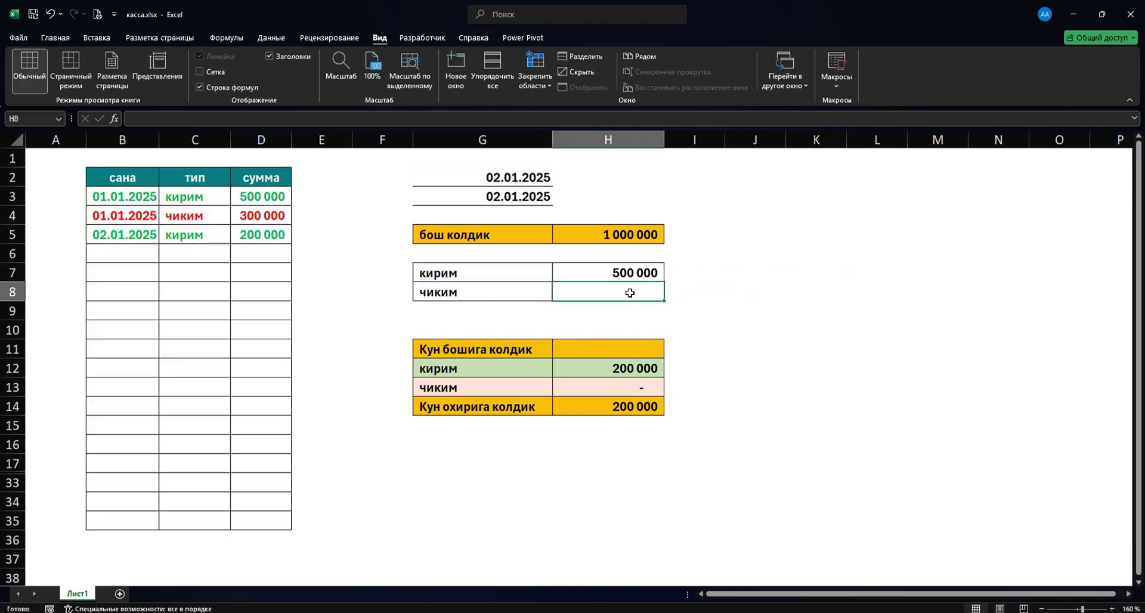
{"action": "left_click_drag", "start_coordinate": [136, 192], "coordinate": [265, 196]}
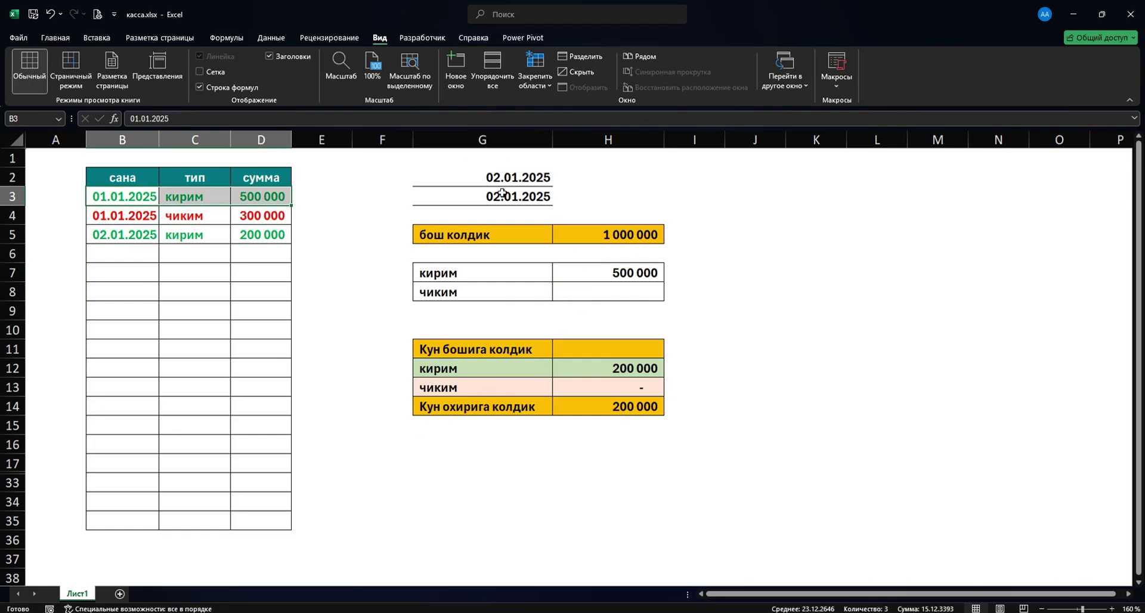
{"action": "left_click_drag", "start_coordinate": [495, 369], "coordinate": [642, 371]}
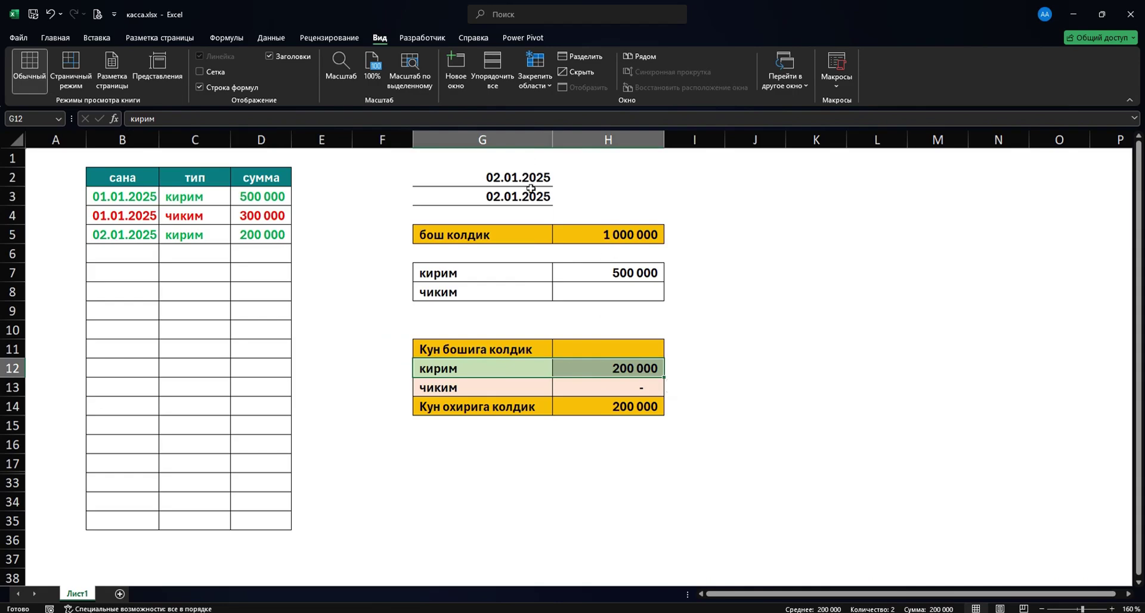
{"action": "left_click_drag", "start_coordinate": [520, 271], "coordinate": [594, 268]}
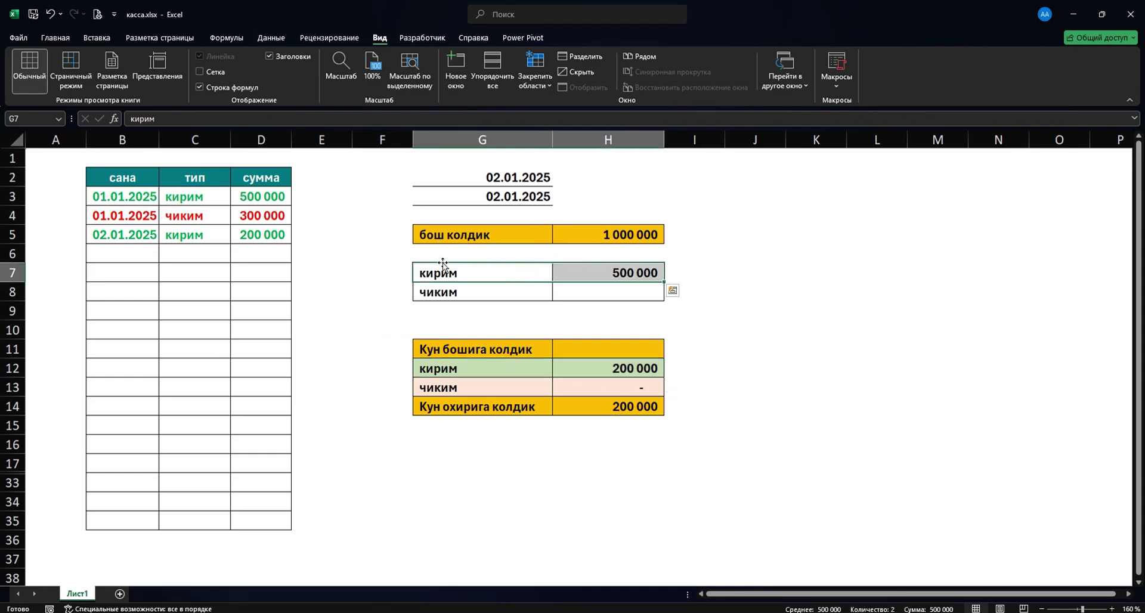
Copy the H7 formula text into the чиким cell H8 and change its type criterion to G8
{"action": "left_click", "coordinate": [614, 274]}
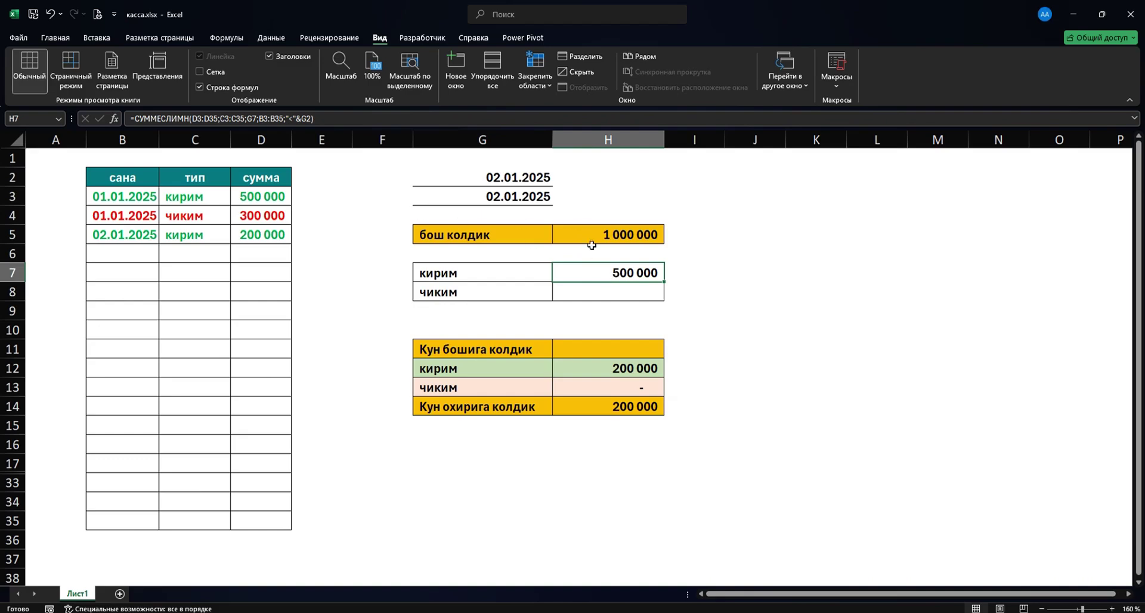
{"action": "left_click", "coordinate": [309, 120]}
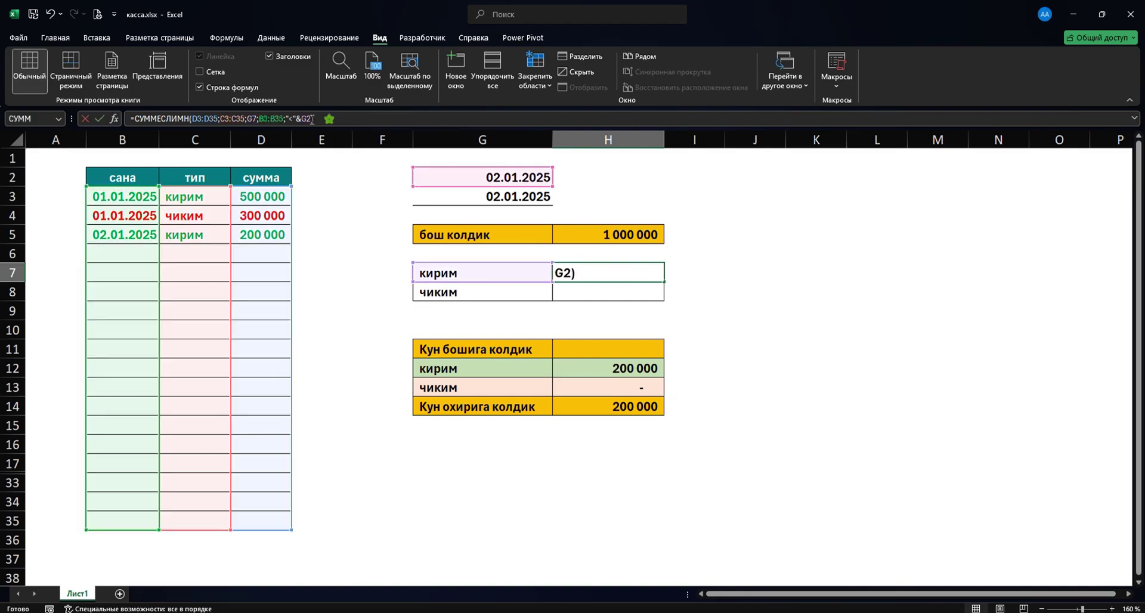
{"action": "key", "text": "Return"}
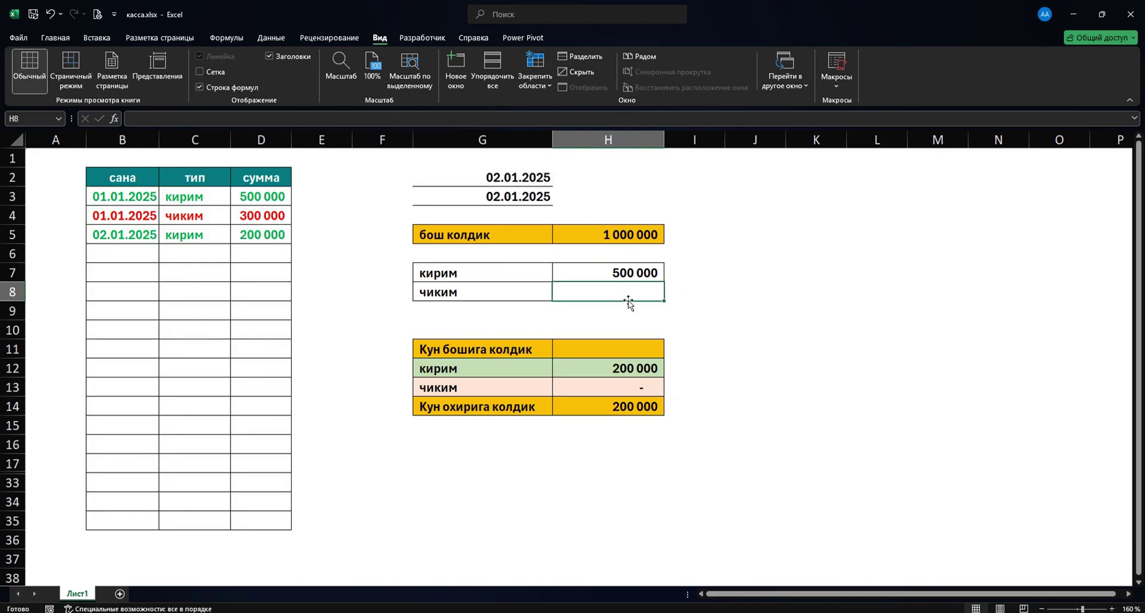
{"action": "left_click", "coordinate": [196, 120]}
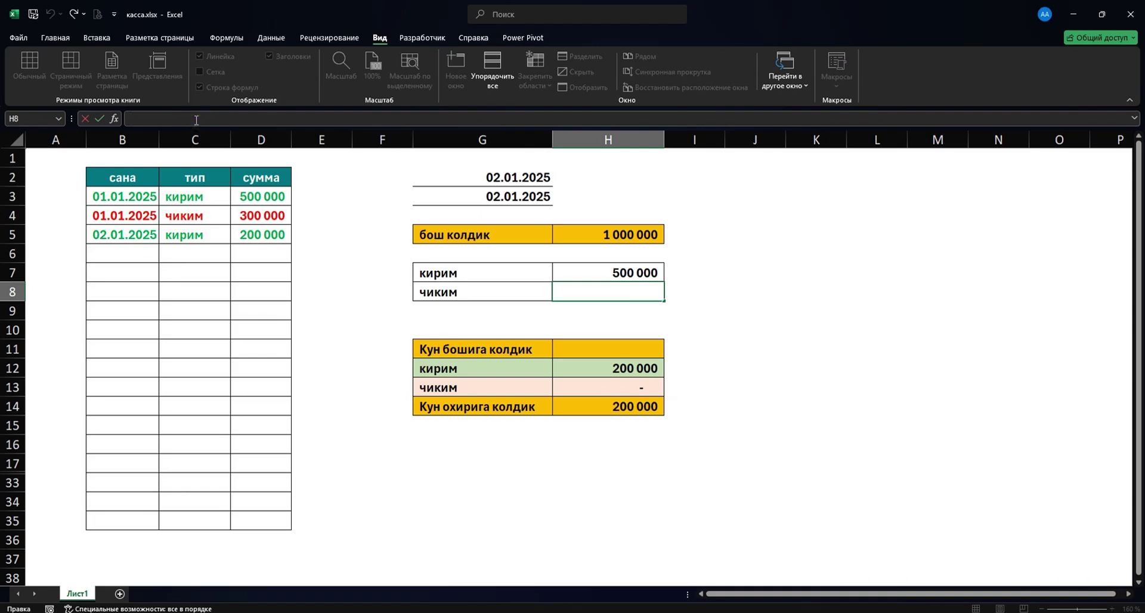
{"action": "key", "text": "ctrl+v"}
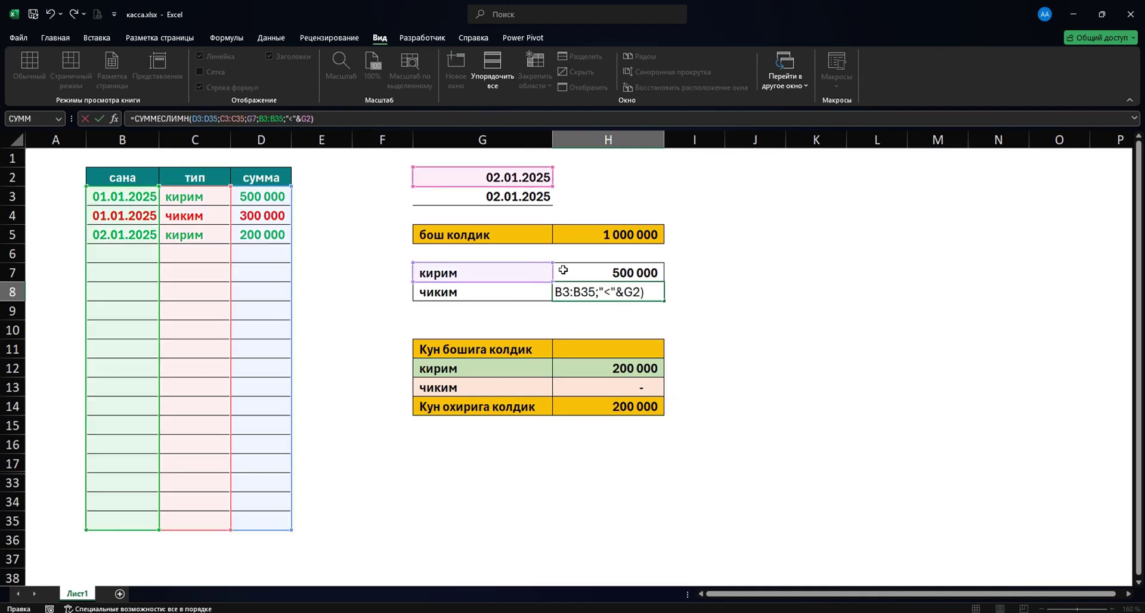
{"action": "left_click_drag", "start_coordinate": [508, 283], "coordinate": [508, 301]}
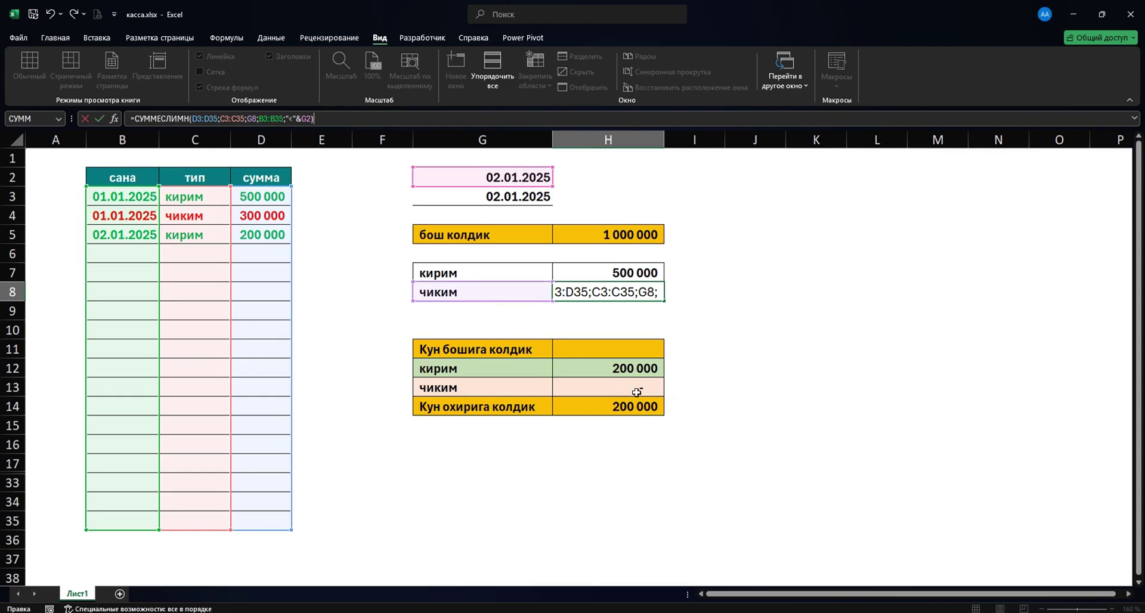
{"action": "key", "text": "ctrl+Return"}
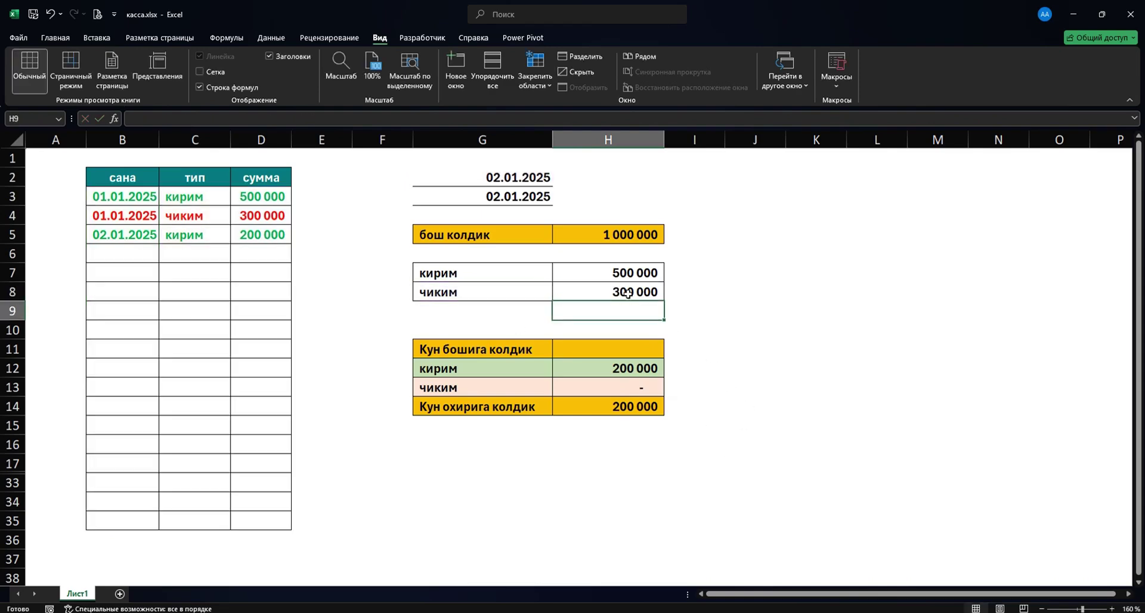
Enter the formula =H5+H7-H8 in H11 to calculate the Кун бошига колдик balance
{"action": "left_click", "coordinate": [602, 349]}
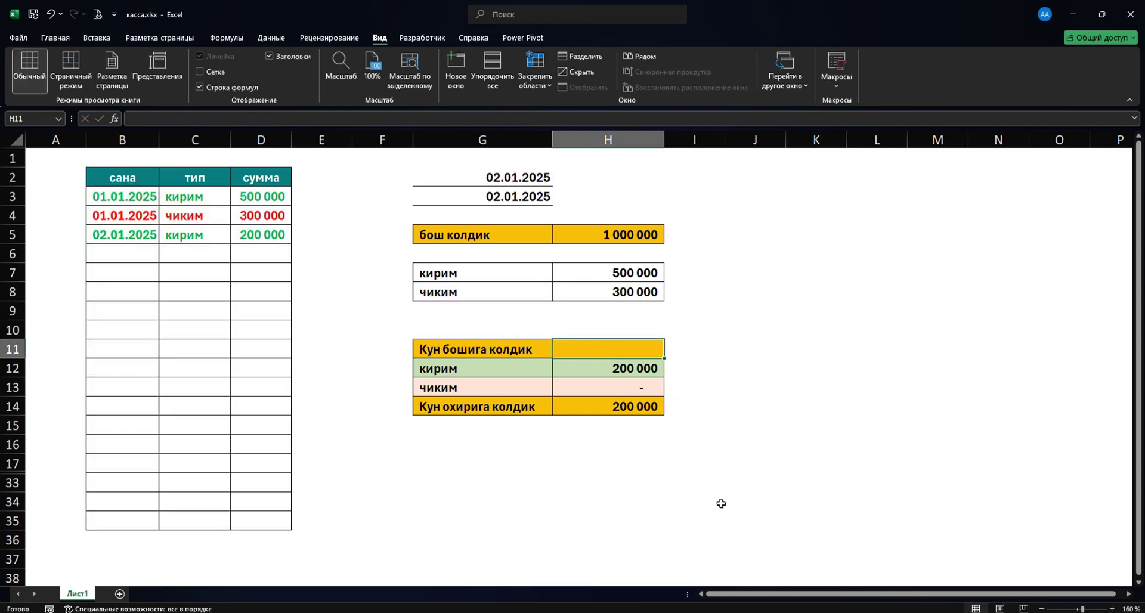
{"action": "type", "text": "="}
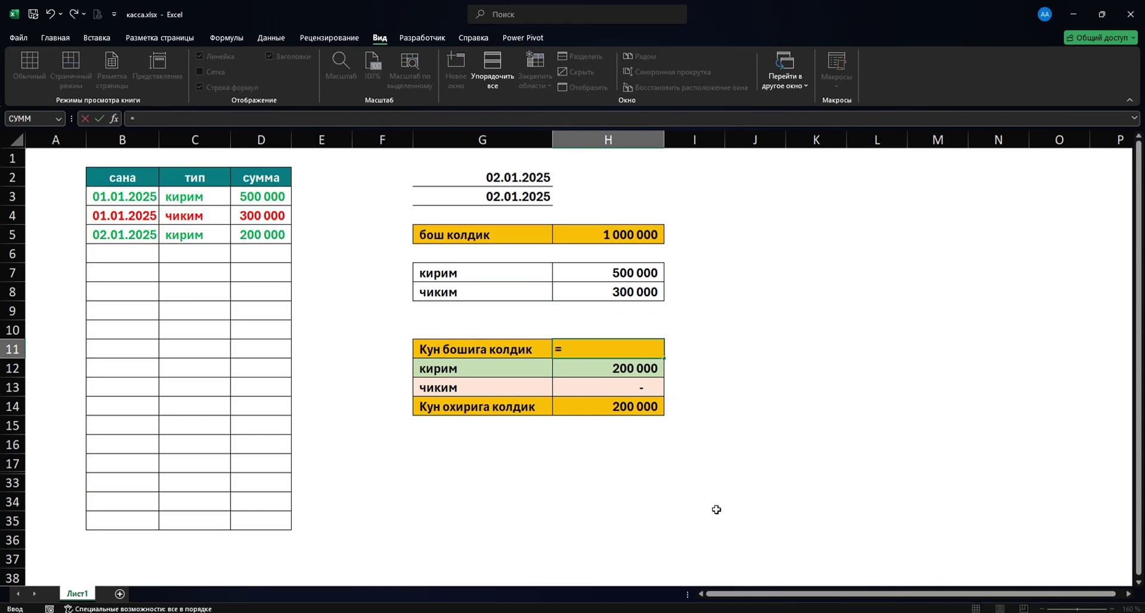
{"action": "key", "text": "Up"}
{"action": "key", "text": "Up"}
{"action": "key", "text": "Up"}
{"action": "key", "text": "Up"}
{"action": "key", "text": "Up"}
{"action": "key", "text": "Up"}
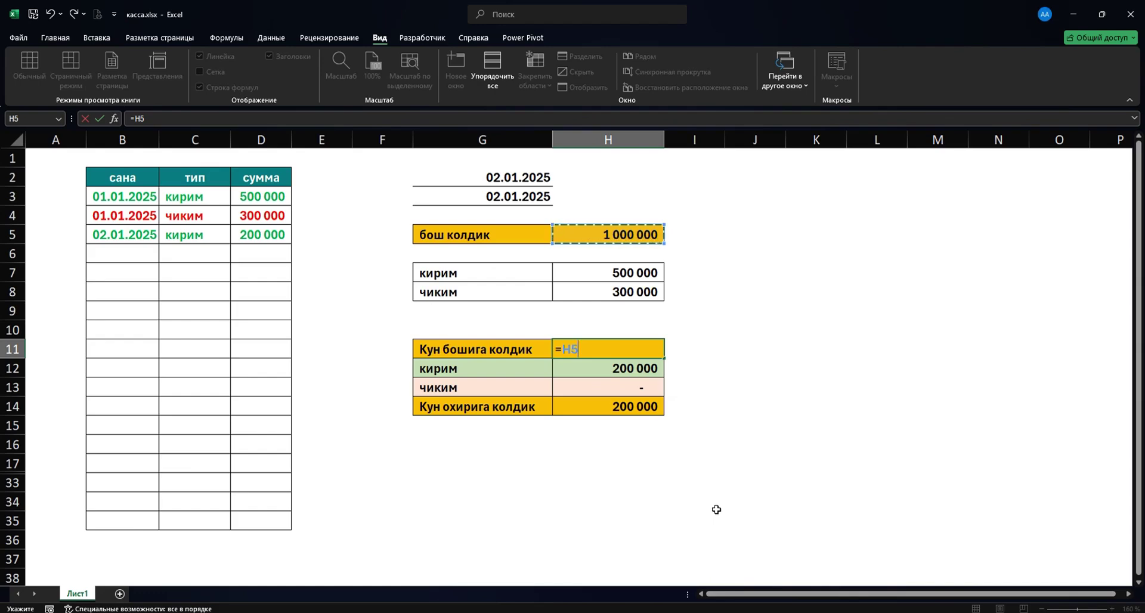
{"action": "left_click", "coordinate": [617, 276]}
{"action": "left_click", "coordinate": [629, 237]}
{"action": "type", "text": "+"}
{"action": "left_click", "coordinate": [652, 271]}
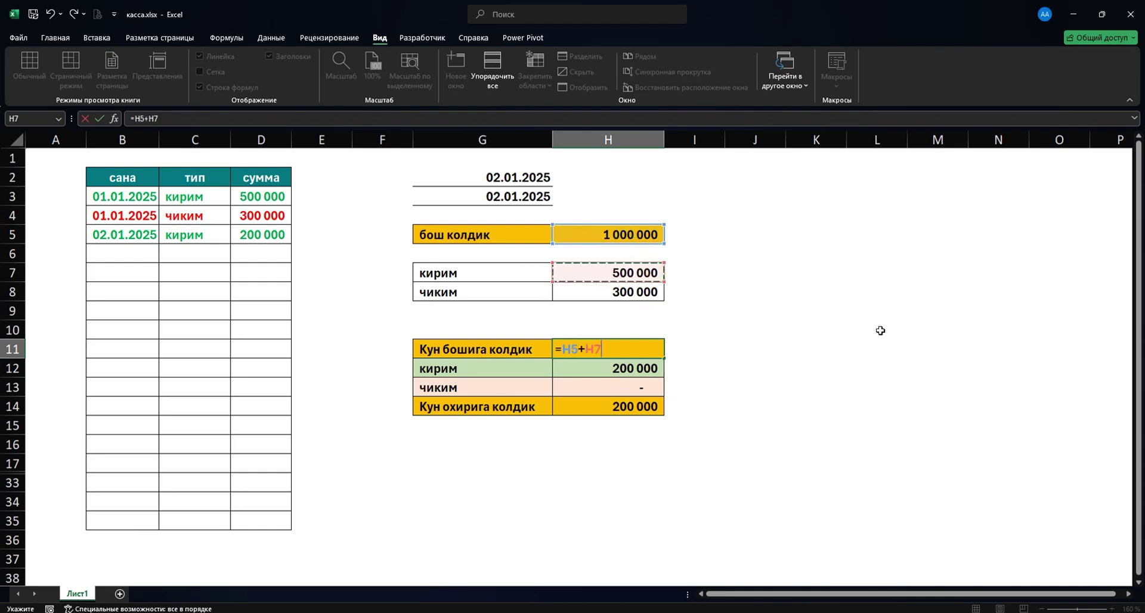
{"action": "type", "text": "-"}
{"action": "left_click", "coordinate": [640, 291]}
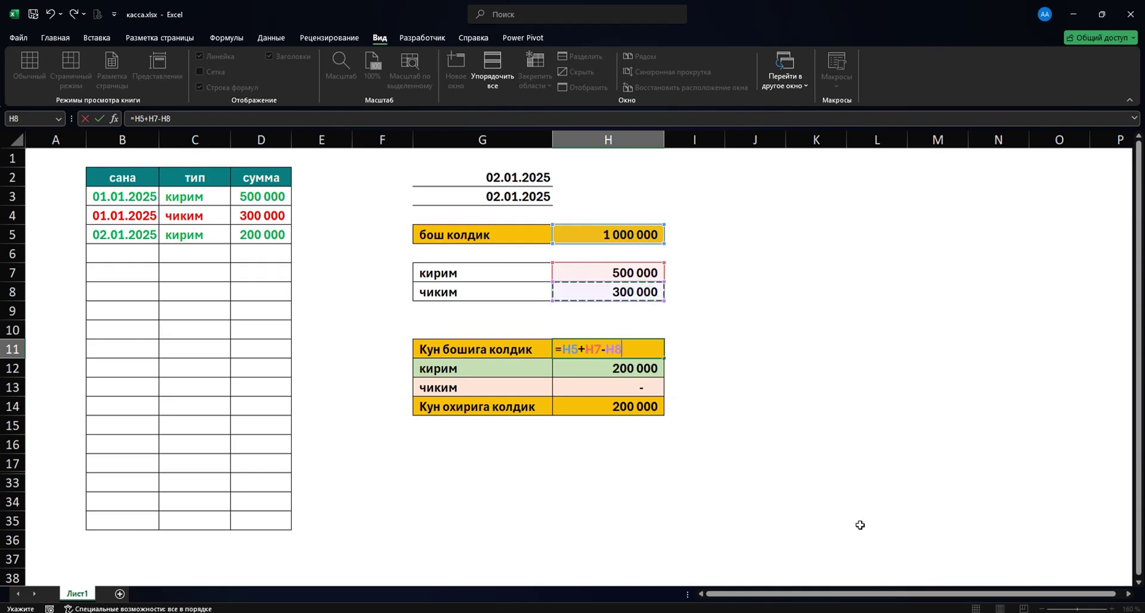
{"action": "key", "text": "Return"}
{"action": "scroll", "coordinate": [749, 417], "scroll_direction": "up", "scroll_amount": 2, "text": "ctrl"}
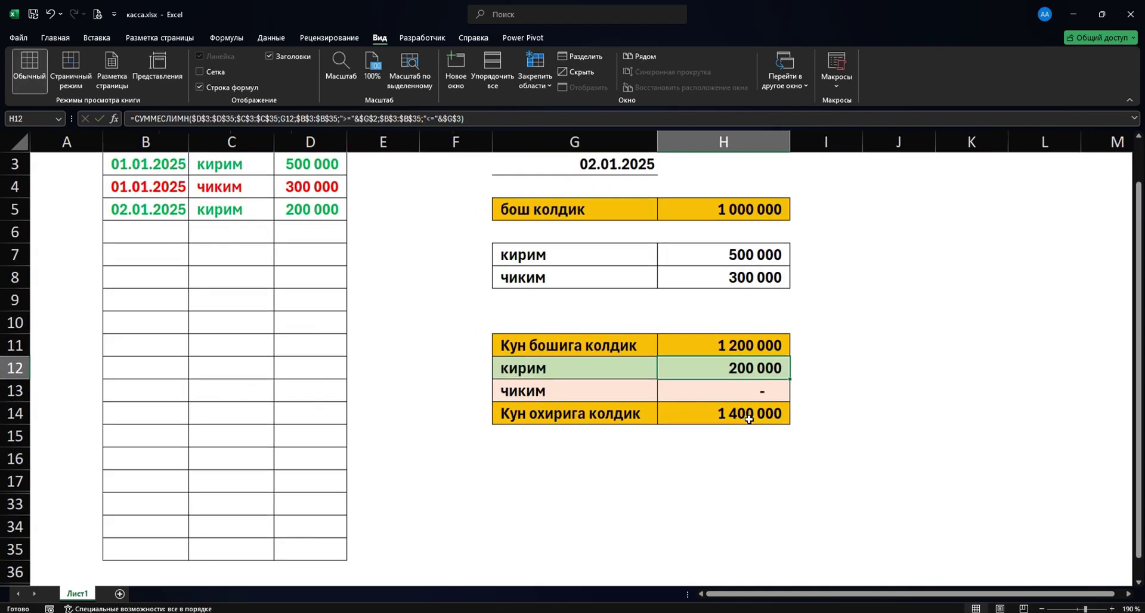
{"action": "key", "text": "Up"}
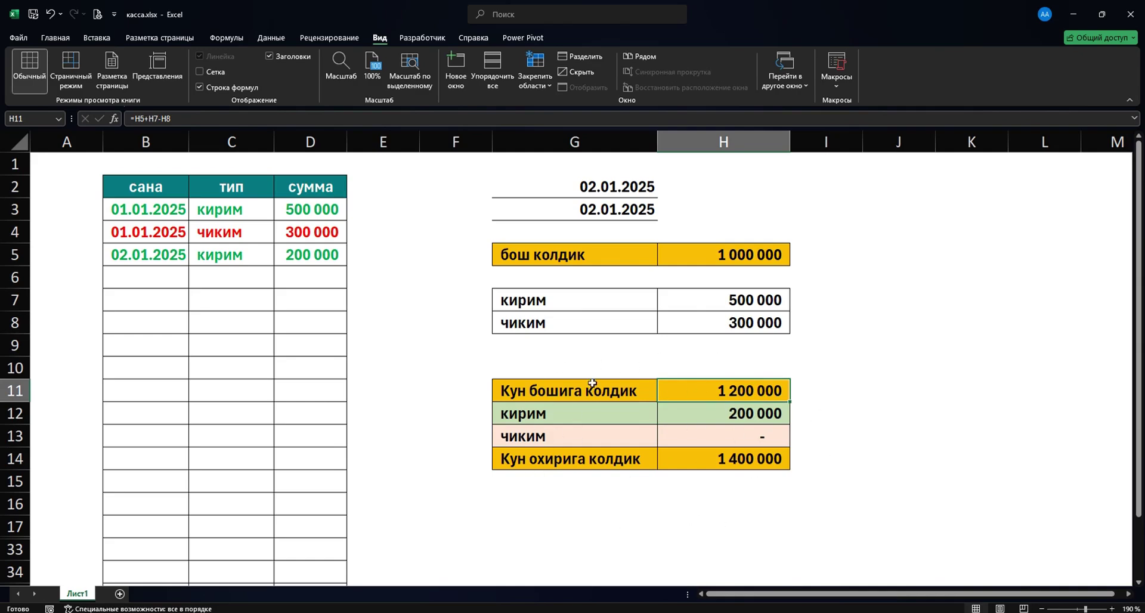
Set the start date in G2 to 01.01.2025 to test the summary over a two-day range
{"action": "left_click", "coordinate": [737, 416]}
{"action": "left_click", "coordinate": [739, 439]}
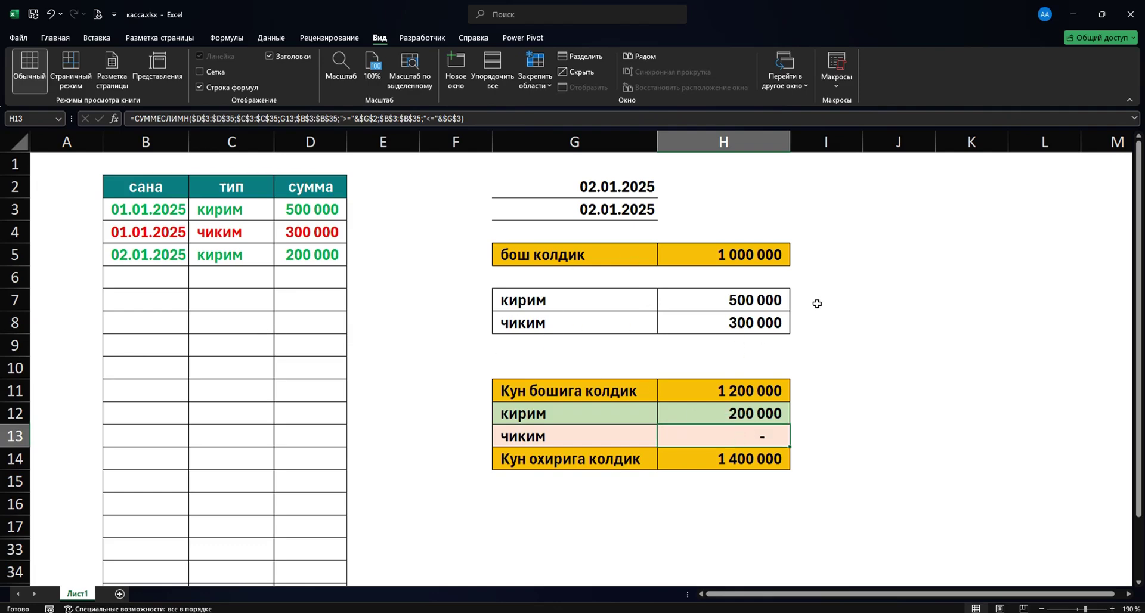
{"action": "left_click", "coordinate": [601, 190]}
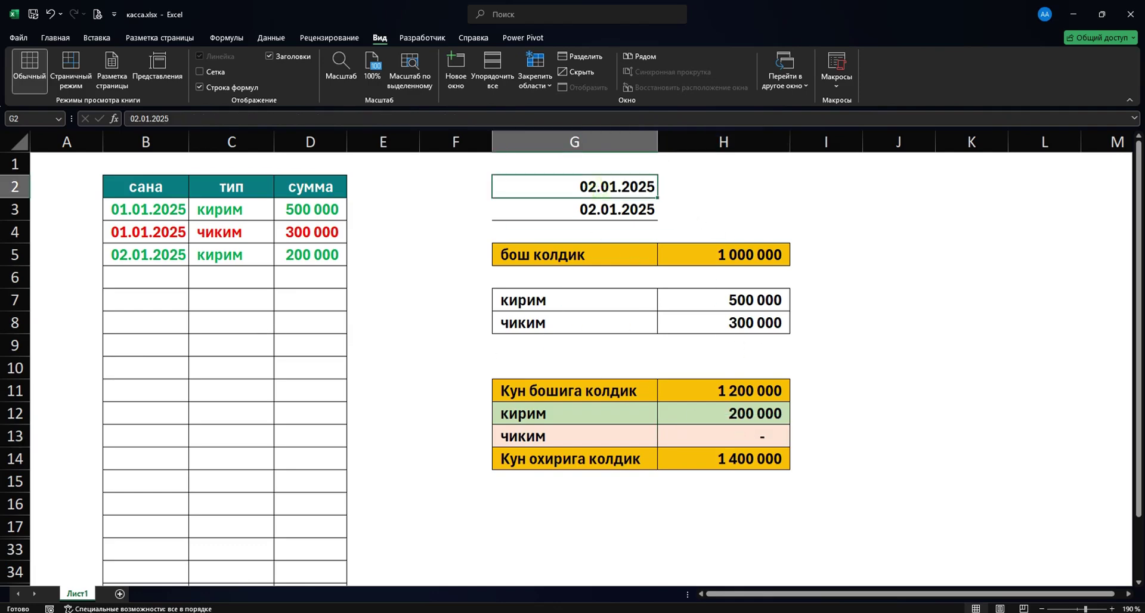
{"action": "type", "text": "1/1"}
{"action": "key", "text": "Return"}
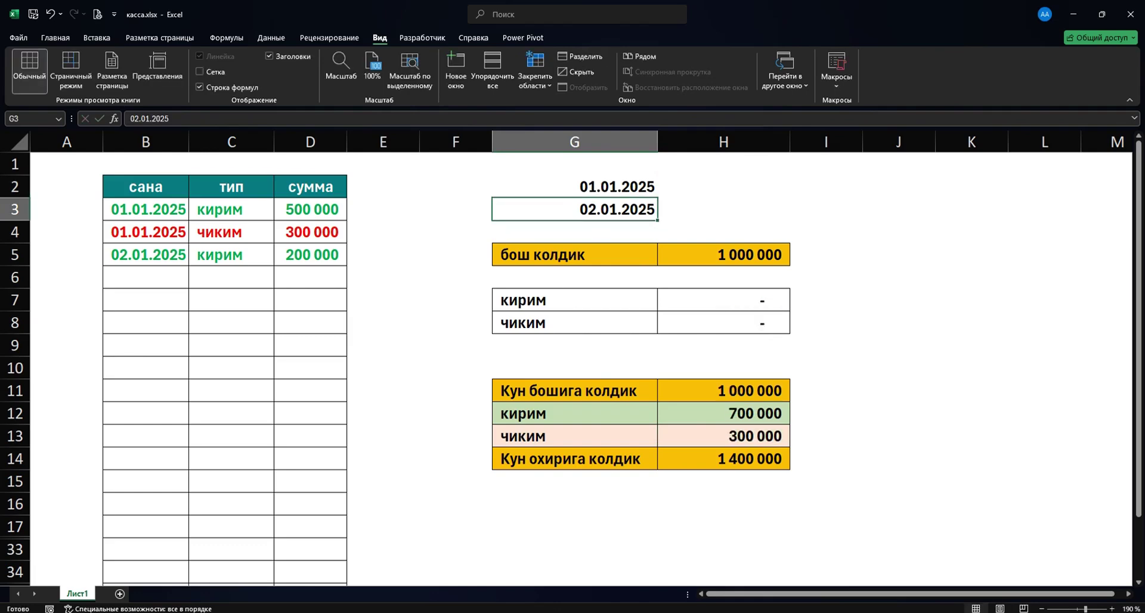
Compare the бош колдик and Кун бошига колдик rows, then check the transaction amounts against the summary cells H11:H14
{"action": "left_click_drag", "start_coordinate": [551, 251], "coordinate": [720, 261]}
{"action": "left_click_drag", "start_coordinate": [584, 390], "coordinate": [712, 396]}
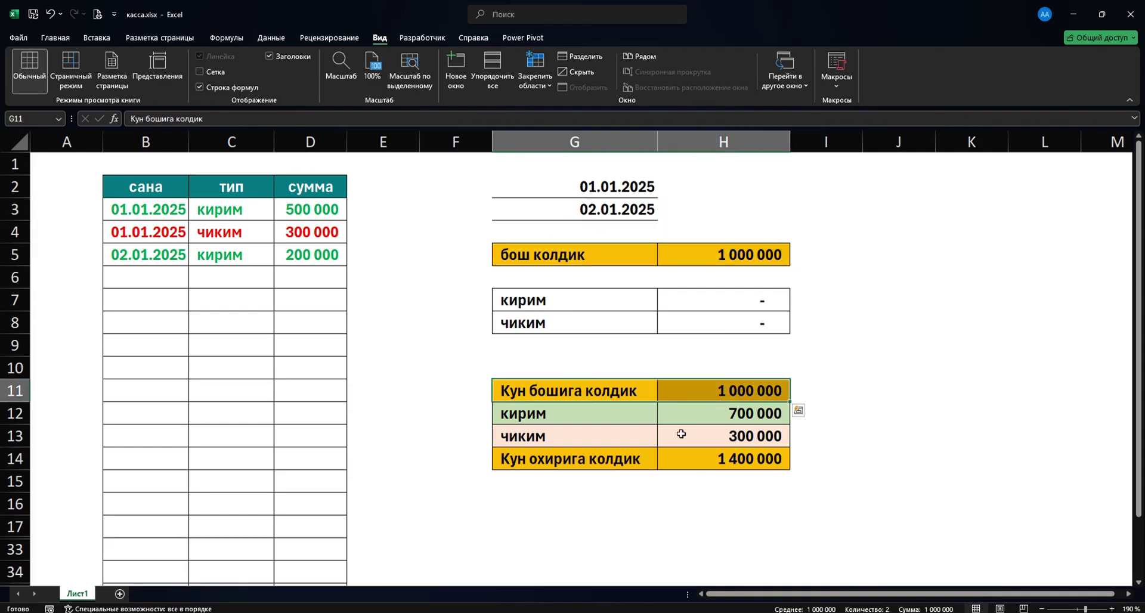
{"action": "left_click", "coordinate": [306, 216]}
{"action": "left_click", "coordinate": [301, 252]}
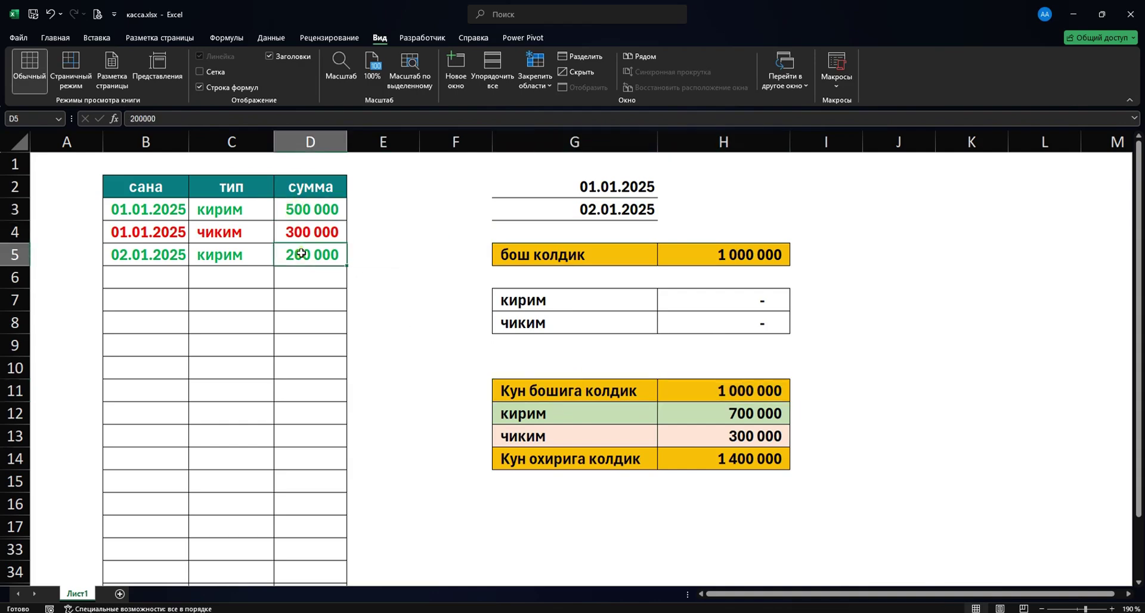
{"action": "left_click", "coordinate": [766, 432]}
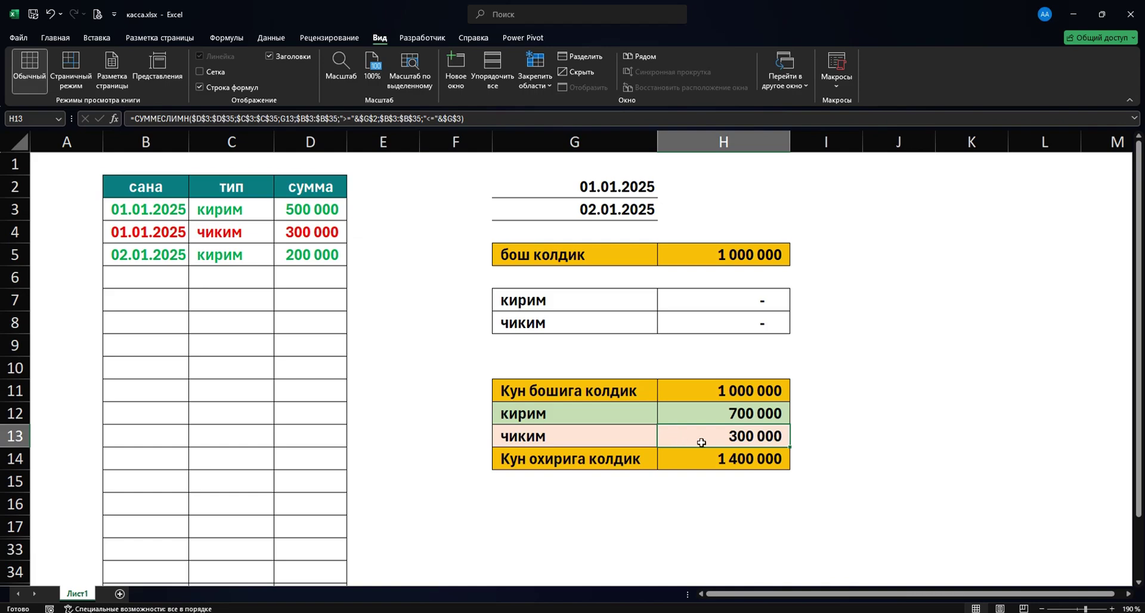
{"action": "left_click_drag", "start_coordinate": [716, 391], "coordinate": [685, 409]}
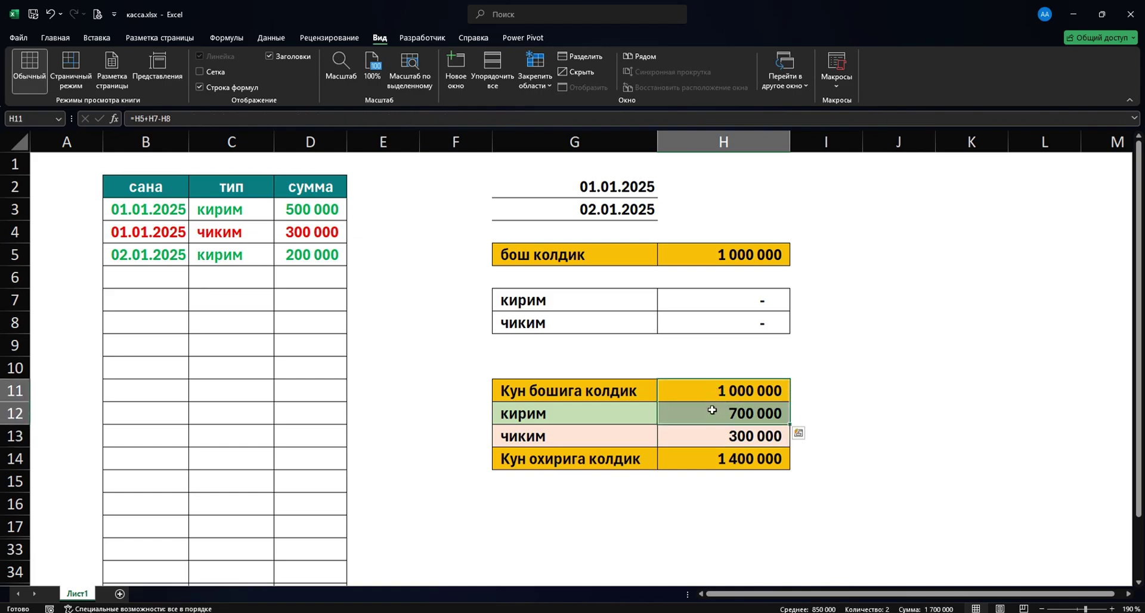
{"action": "left_click", "coordinate": [703, 436]}
{"action": "left_click", "coordinate": [685, 452]}
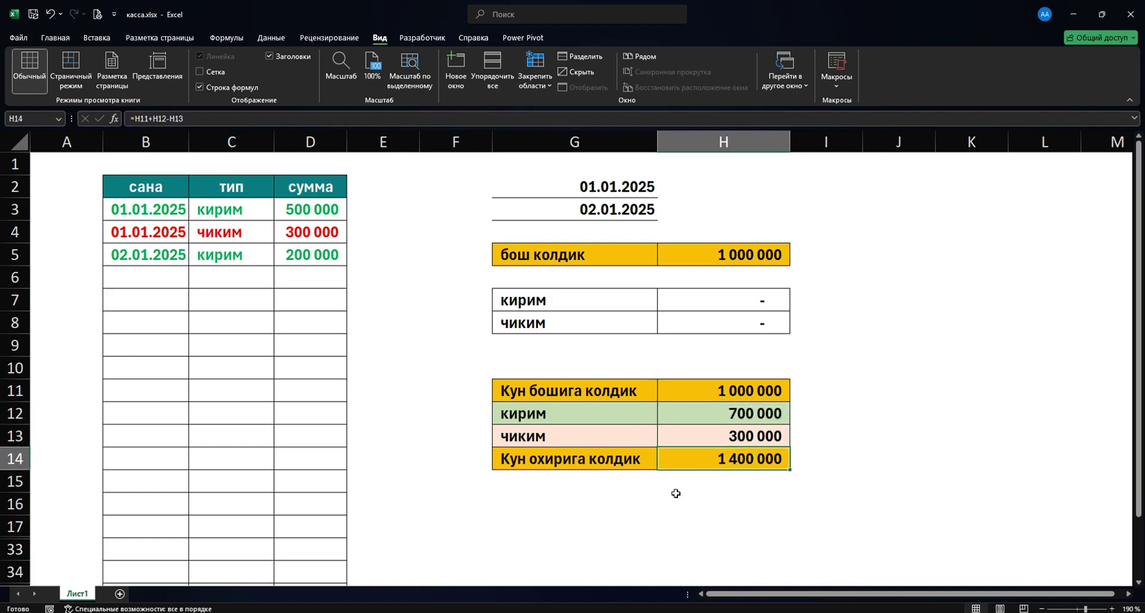
Set the start date in G2 to 02.01.2025
{"action": "left_click", "coordinate": [613, 186]}
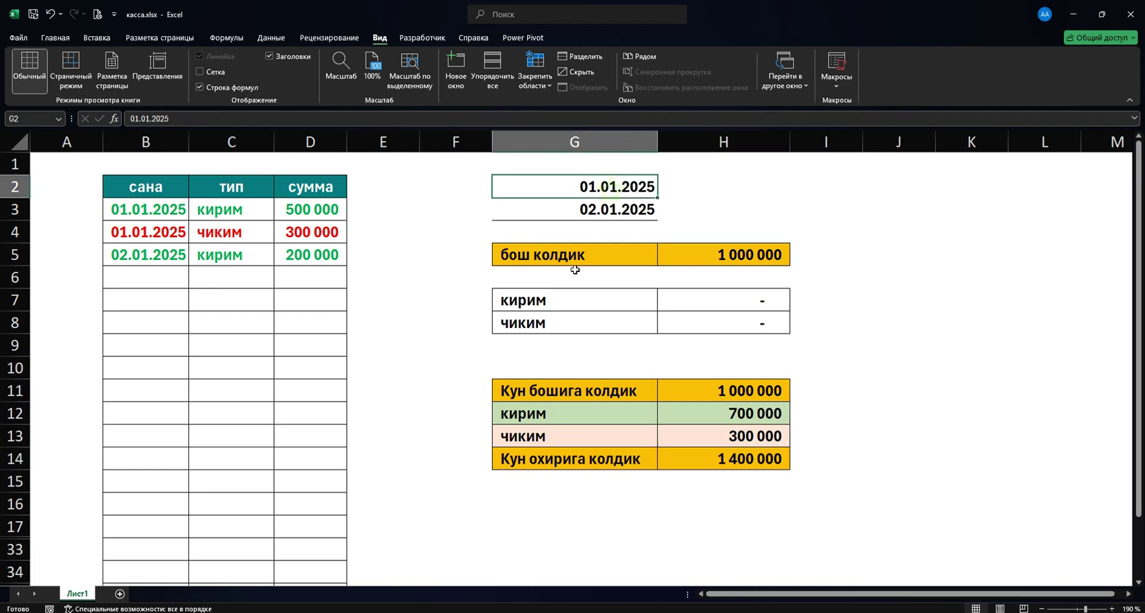
{"action": "type", "text": "2/1"}
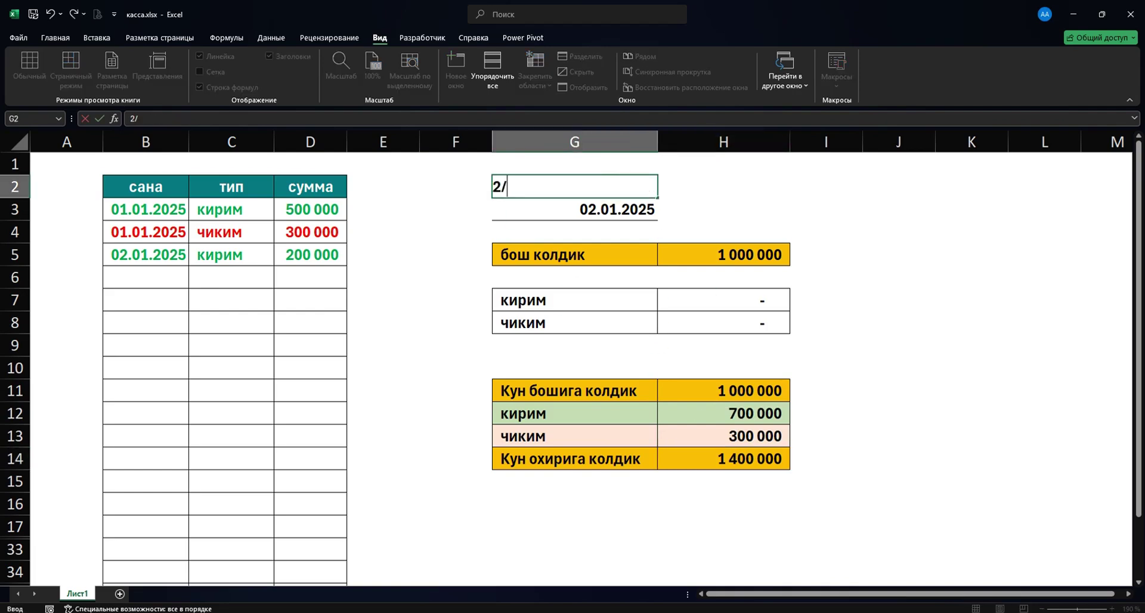
{"action": "key", "text": "Return"}
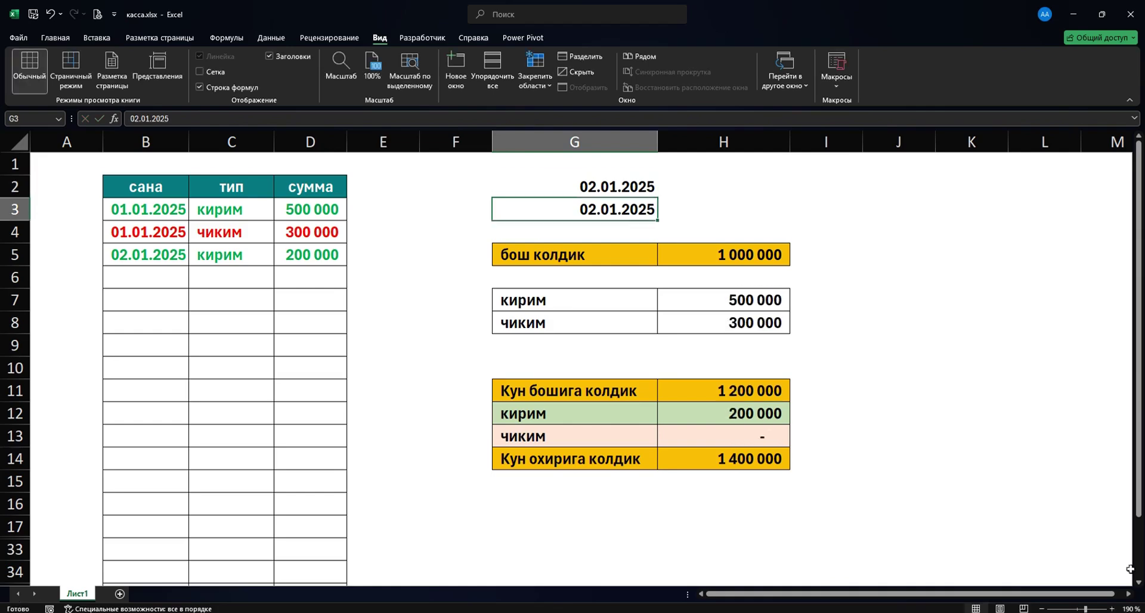
Trace the transactions before and within the G2:G3 date range through the pre-period totals to the opening, кирим and closing rows of the summary
{"action": "left_click", "coordinate": [636, 189]}
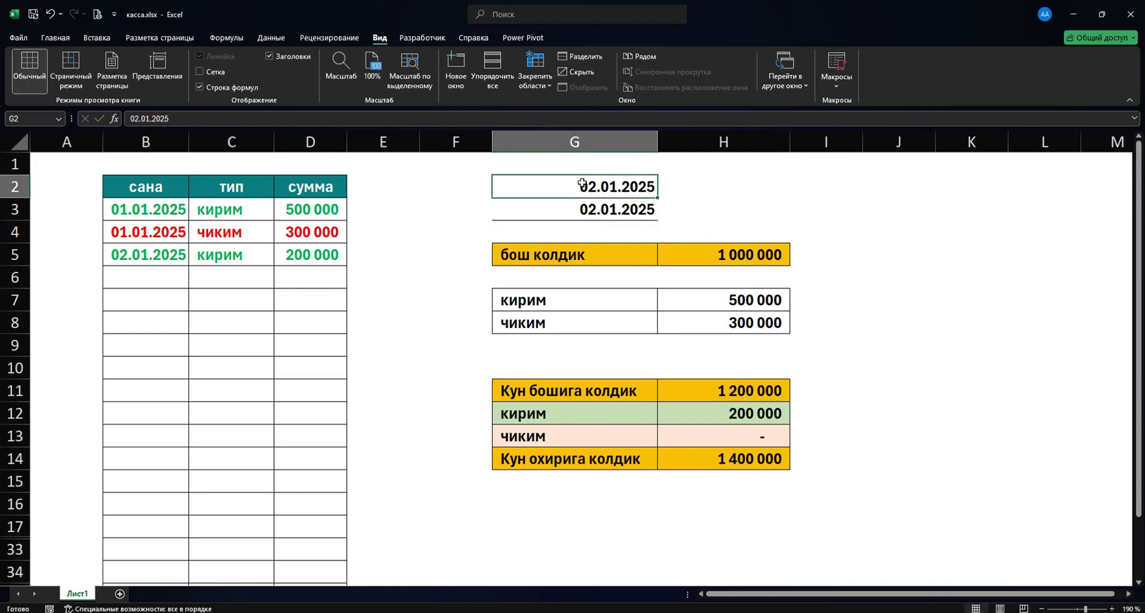
{"action": "left_click", "coordinate": [599, 210]}
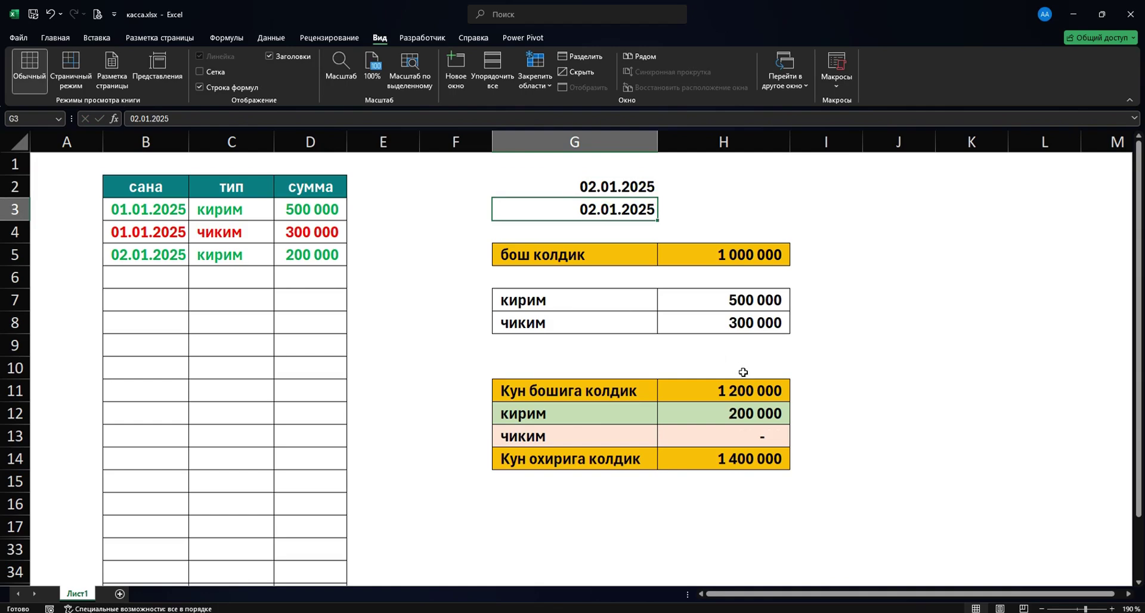
{"action": "left_click_drag", "start_coordinate": [164, 213], "coordinate": [341, 205]}
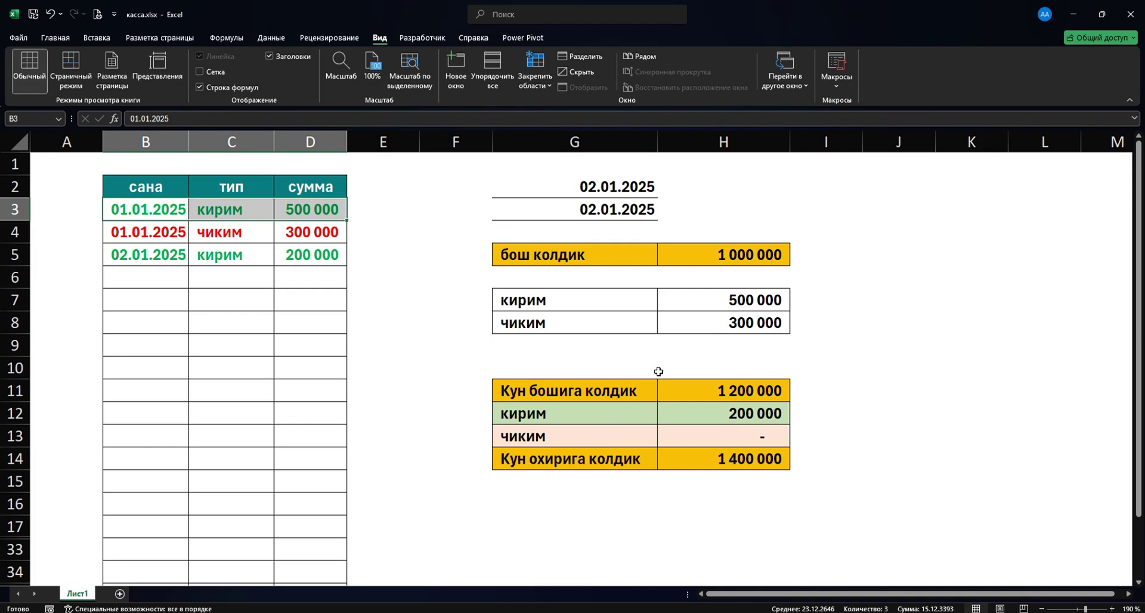
{"action": "left_click_drag", "start_coordinate": [614, 304], "coordinate": [733, 324]}
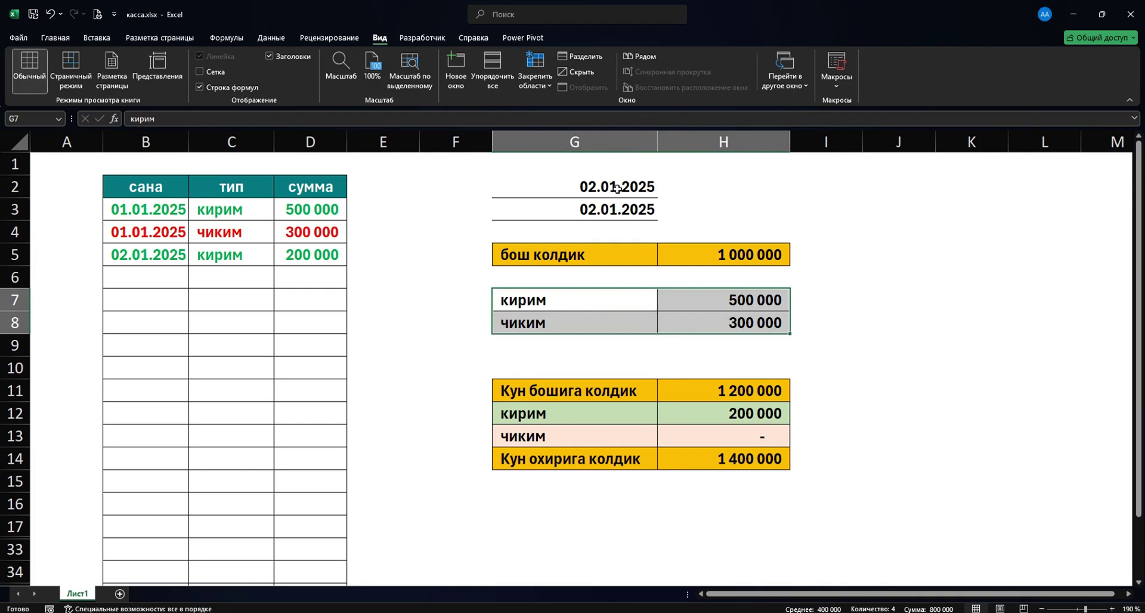
{"action": "left_click", "coordinate": [699, 389]}
{"action": "left_click_drag", "start_coordinate": [632, 391], "coordinate": [718, 393]}
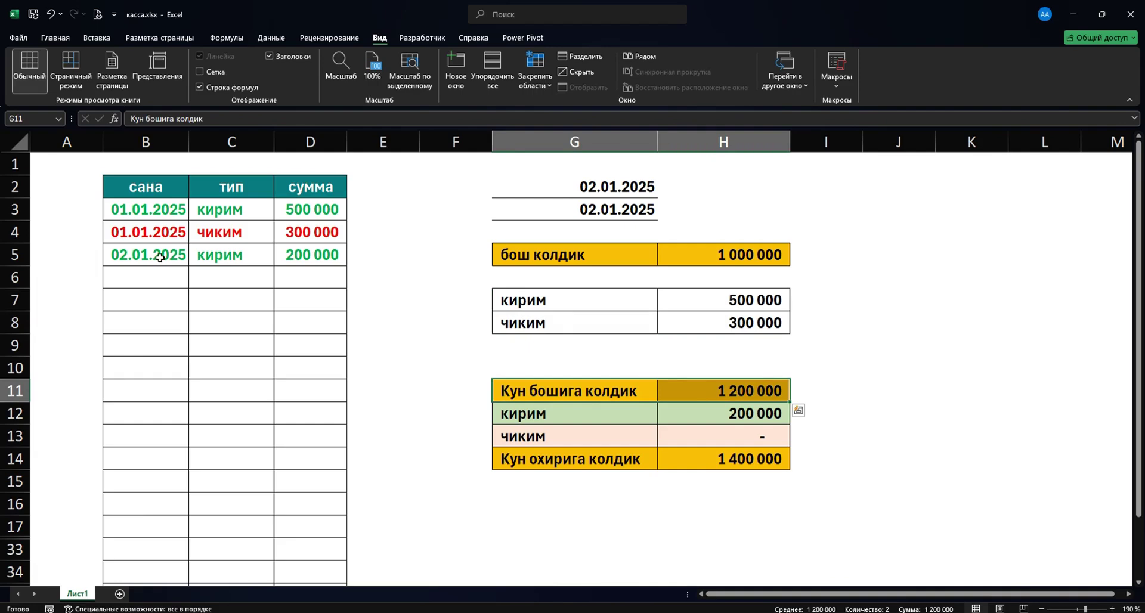
{"action": "left_click_drag", "start_coordinate": [159, 256], "coordinate": [263, 258]}
{"action": "left_click", "coordinate": [695, 415]}
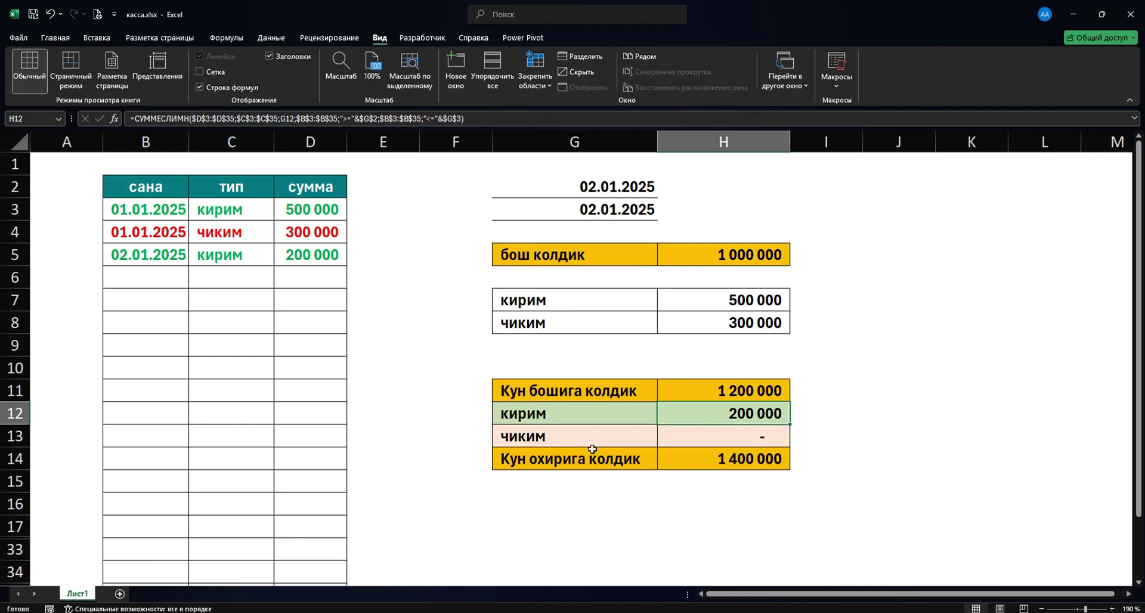
{"action": "left_click_drag", "start_coordinate": [758, 466], "coordinate": [606, 456]}
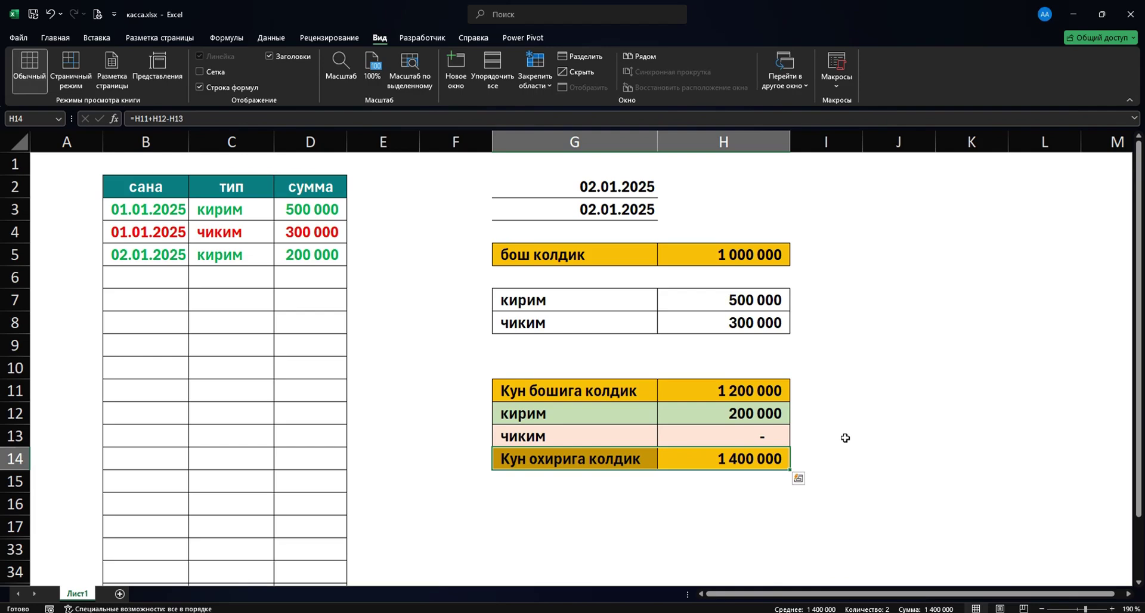
Recheck the dates in G2 and G3 against the pre-period totals in G7:H8, the closing balance row and the opening balance formula in H11
{"action": "left_click", "coordinate": [619, 190]}
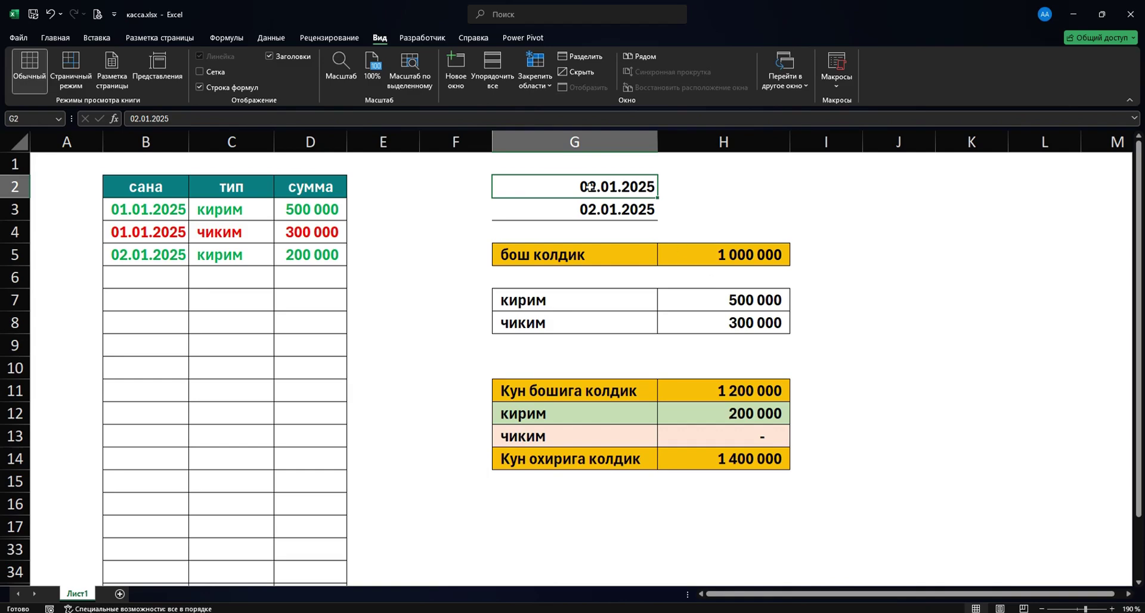
{"action": "left_click", "coordinate": [593, 210]}
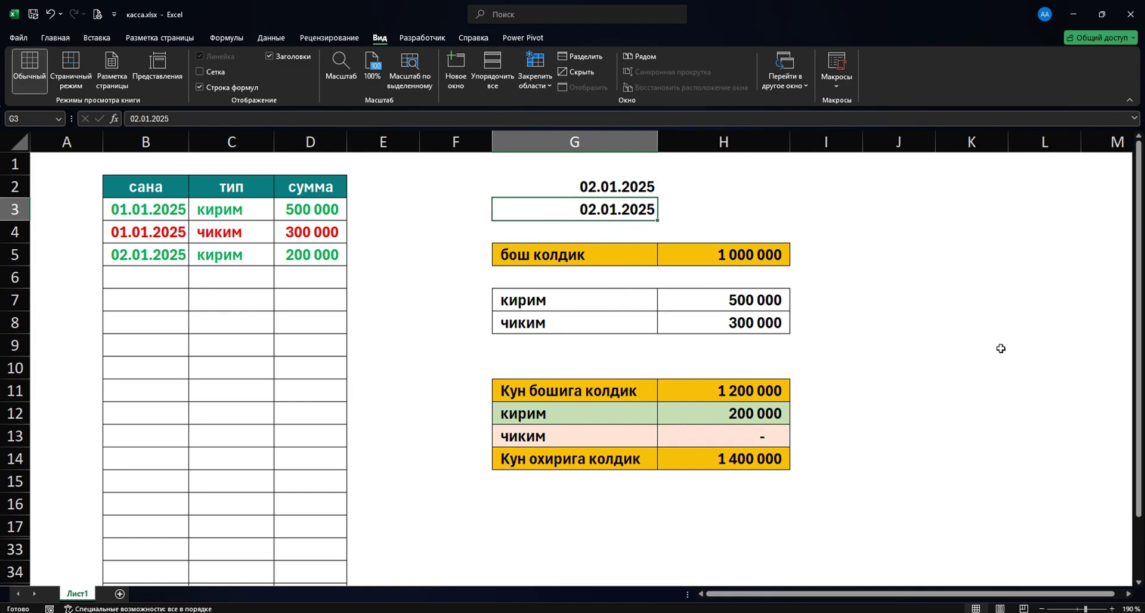
{"action": "left_click_drag", "start_coordinate": [614, 301], "coordinate": [721, 322]}
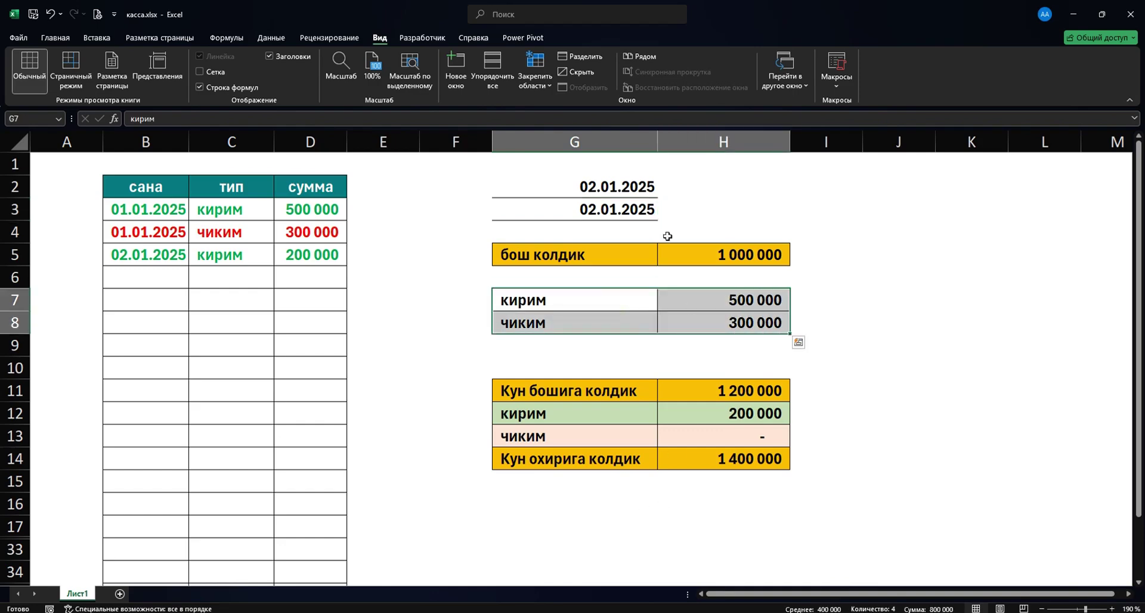
{"action": "left_click", "coordinate": [642, 192]}
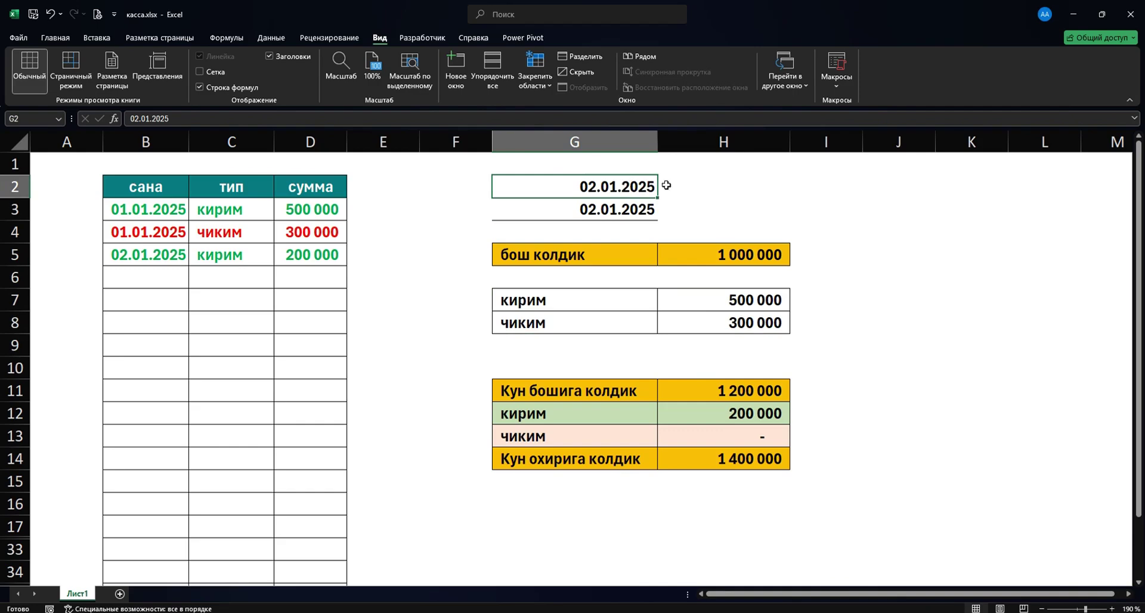
{"action": "left_click_drag", "start_coordinate": [650, 299], "coordinate": [704, 324]}
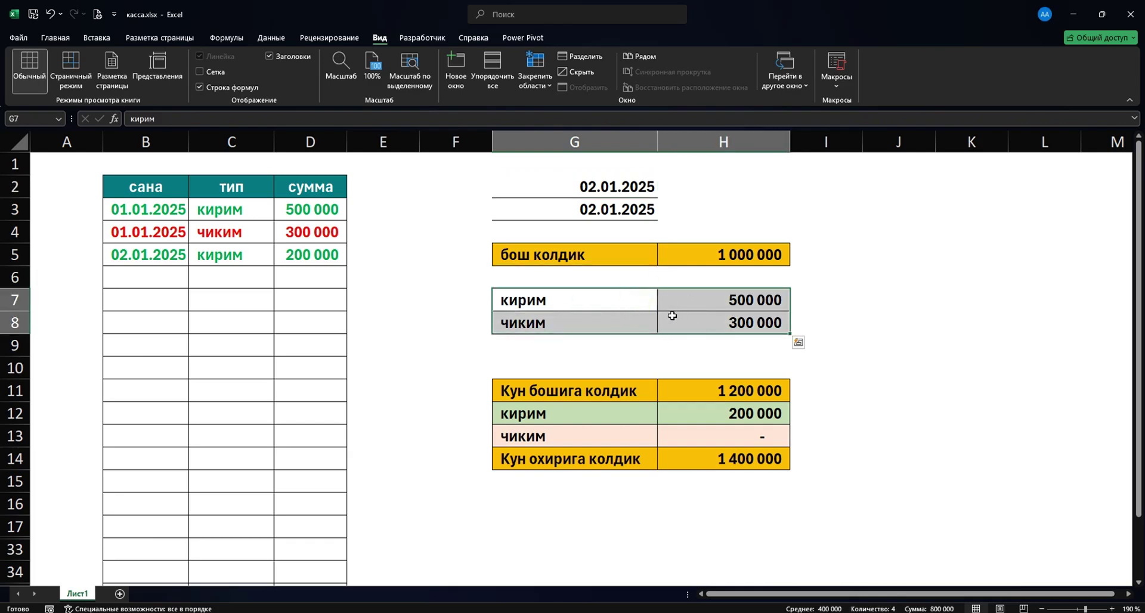
{"action": "left_click_drag", "start_coordinate": [625, 395], "coordinate": [686, 398]}
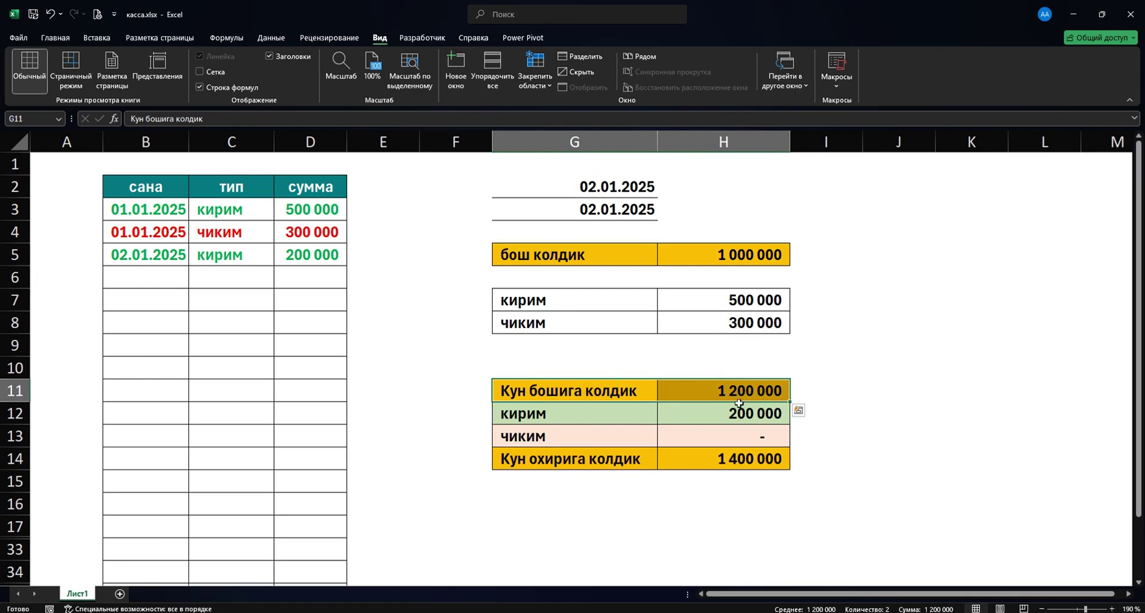
{"action": "left_click_drag", "start_coordinate": [624, 451], "coordinate": [715, 452]}
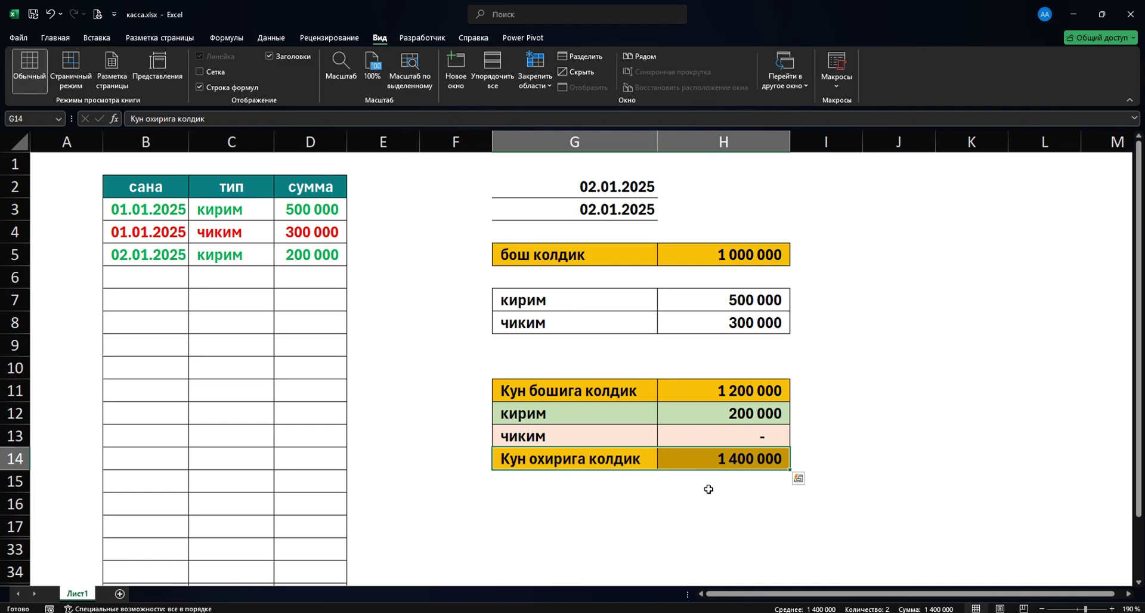
{"action": "left_click", "coordinate": [706, 387]}
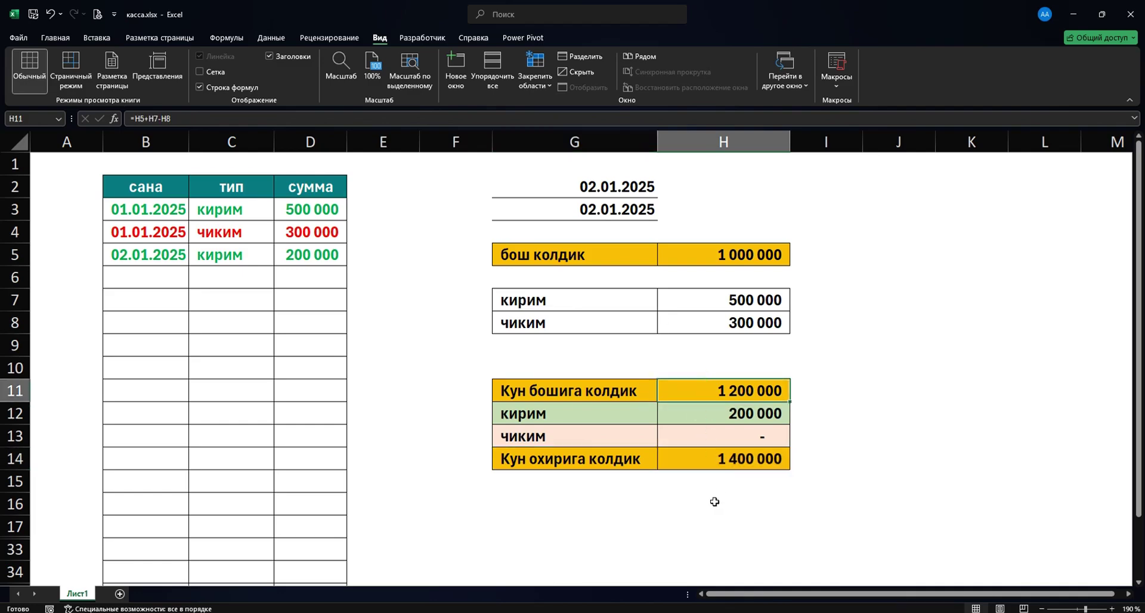